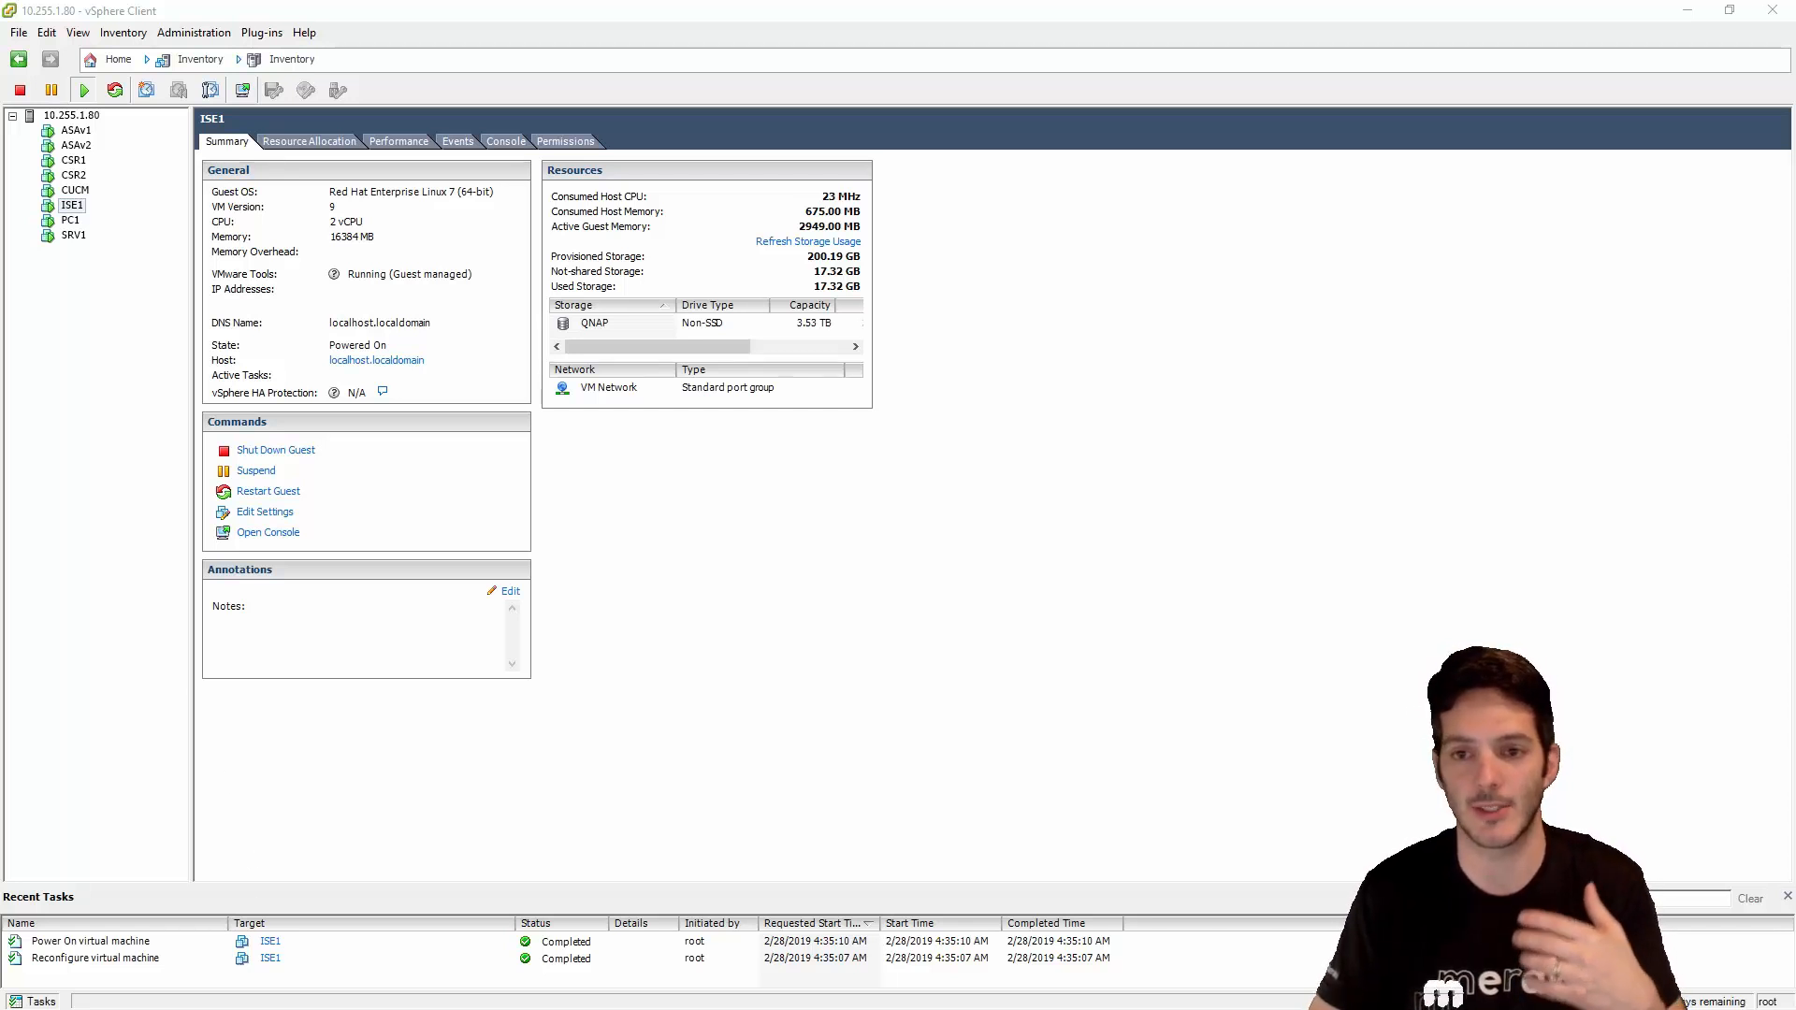
- Bring up the ISE1 console and enter 'setup' at the login prompt to launch the wizard
{"action": "left_click_drag", "start_coordinate": [0, 227], "coordinate": [589, 139]}
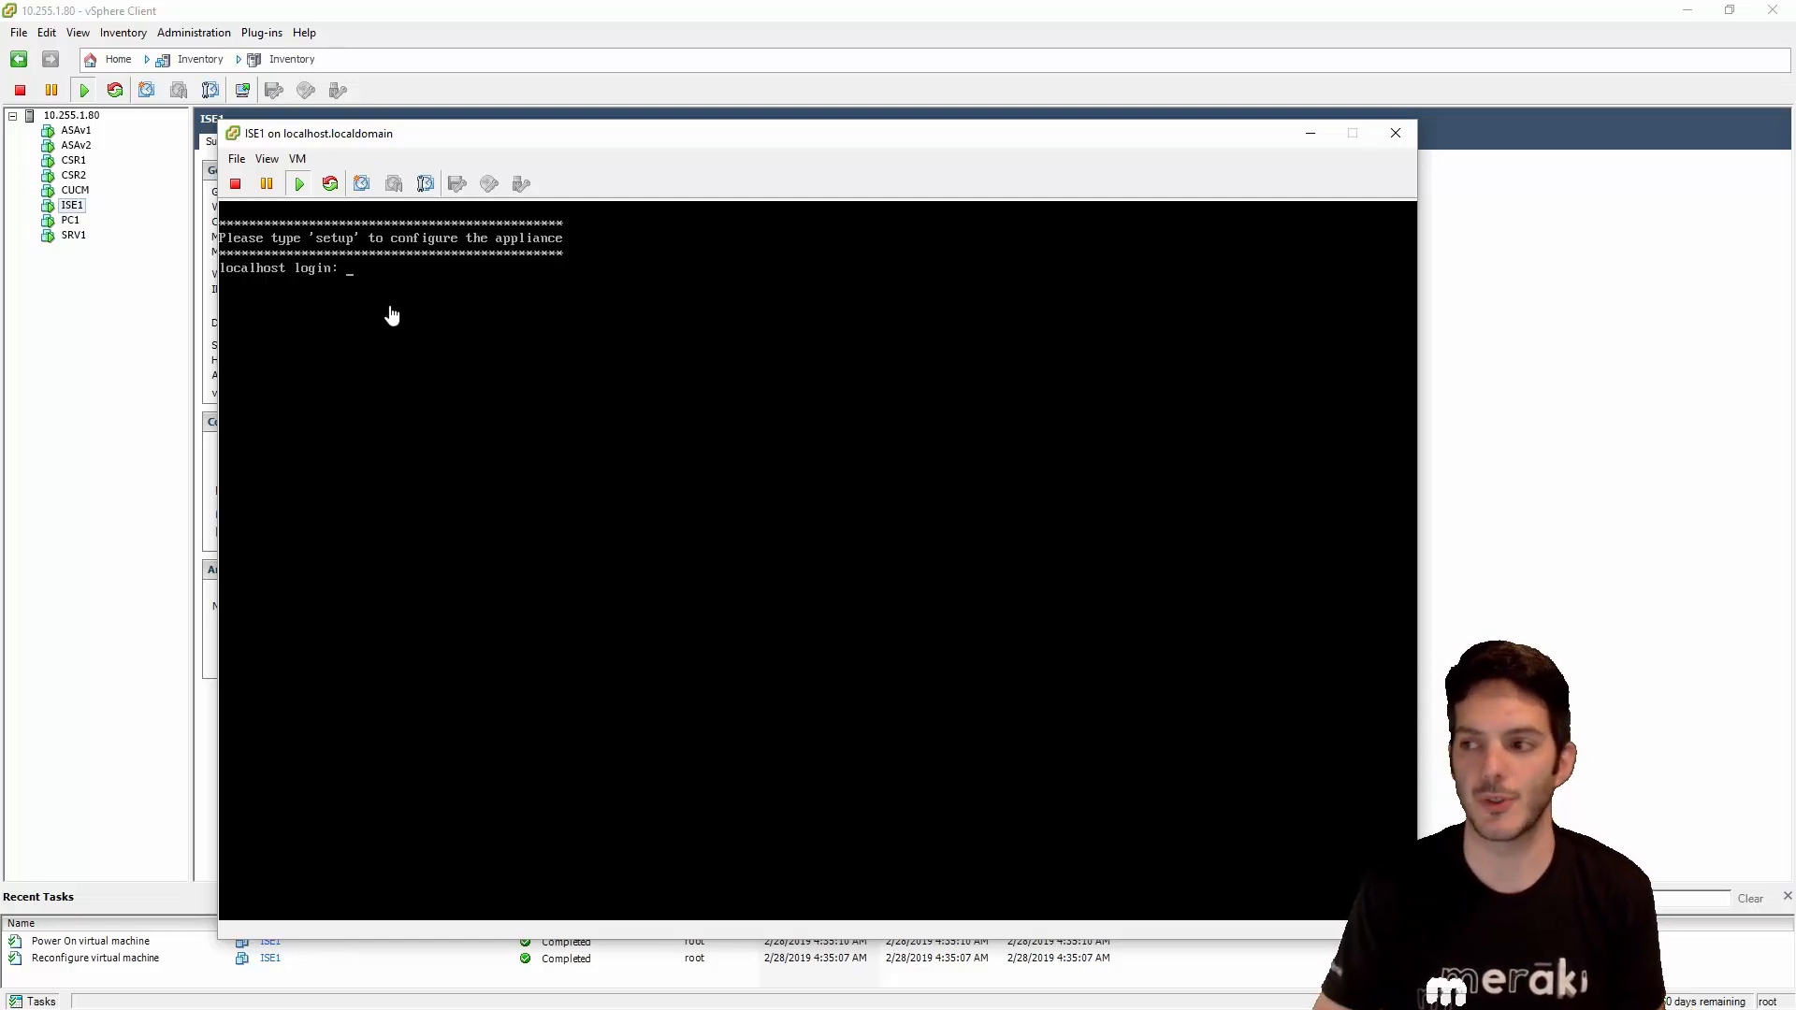
{"action": "left_click", "coordinate": [392, 315]}
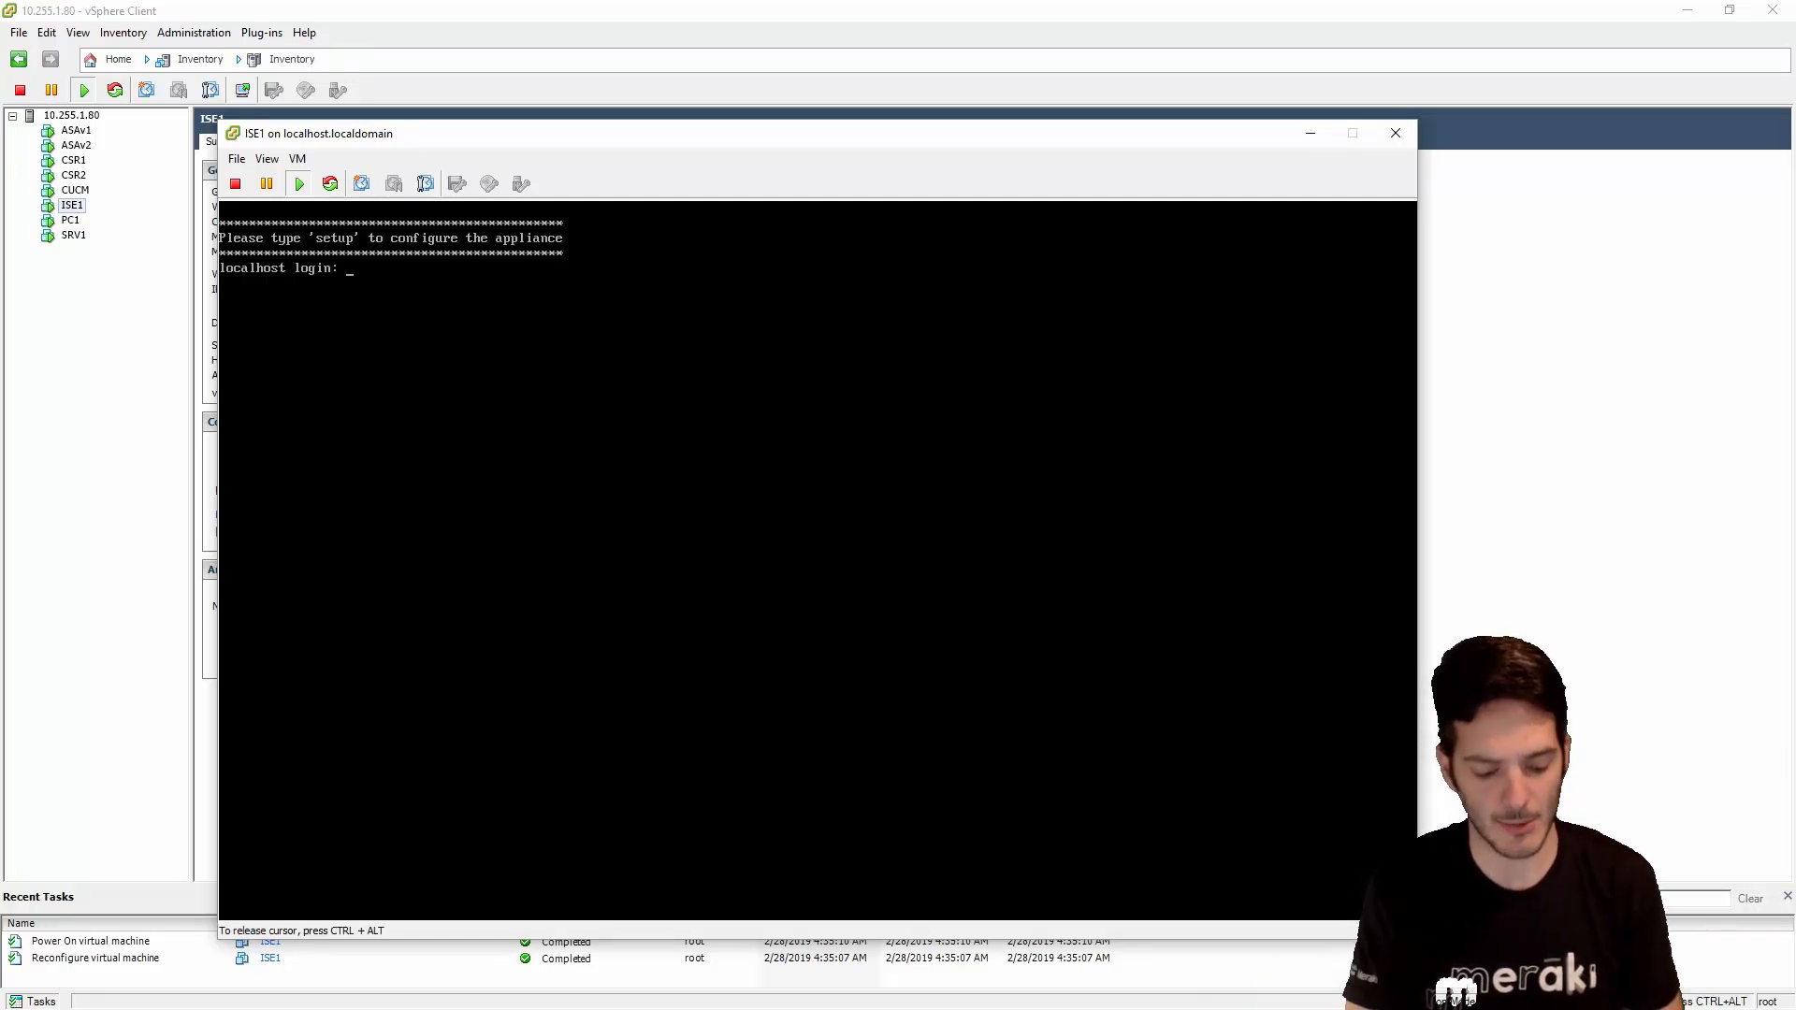
{"action": "type", "text": "setup"}
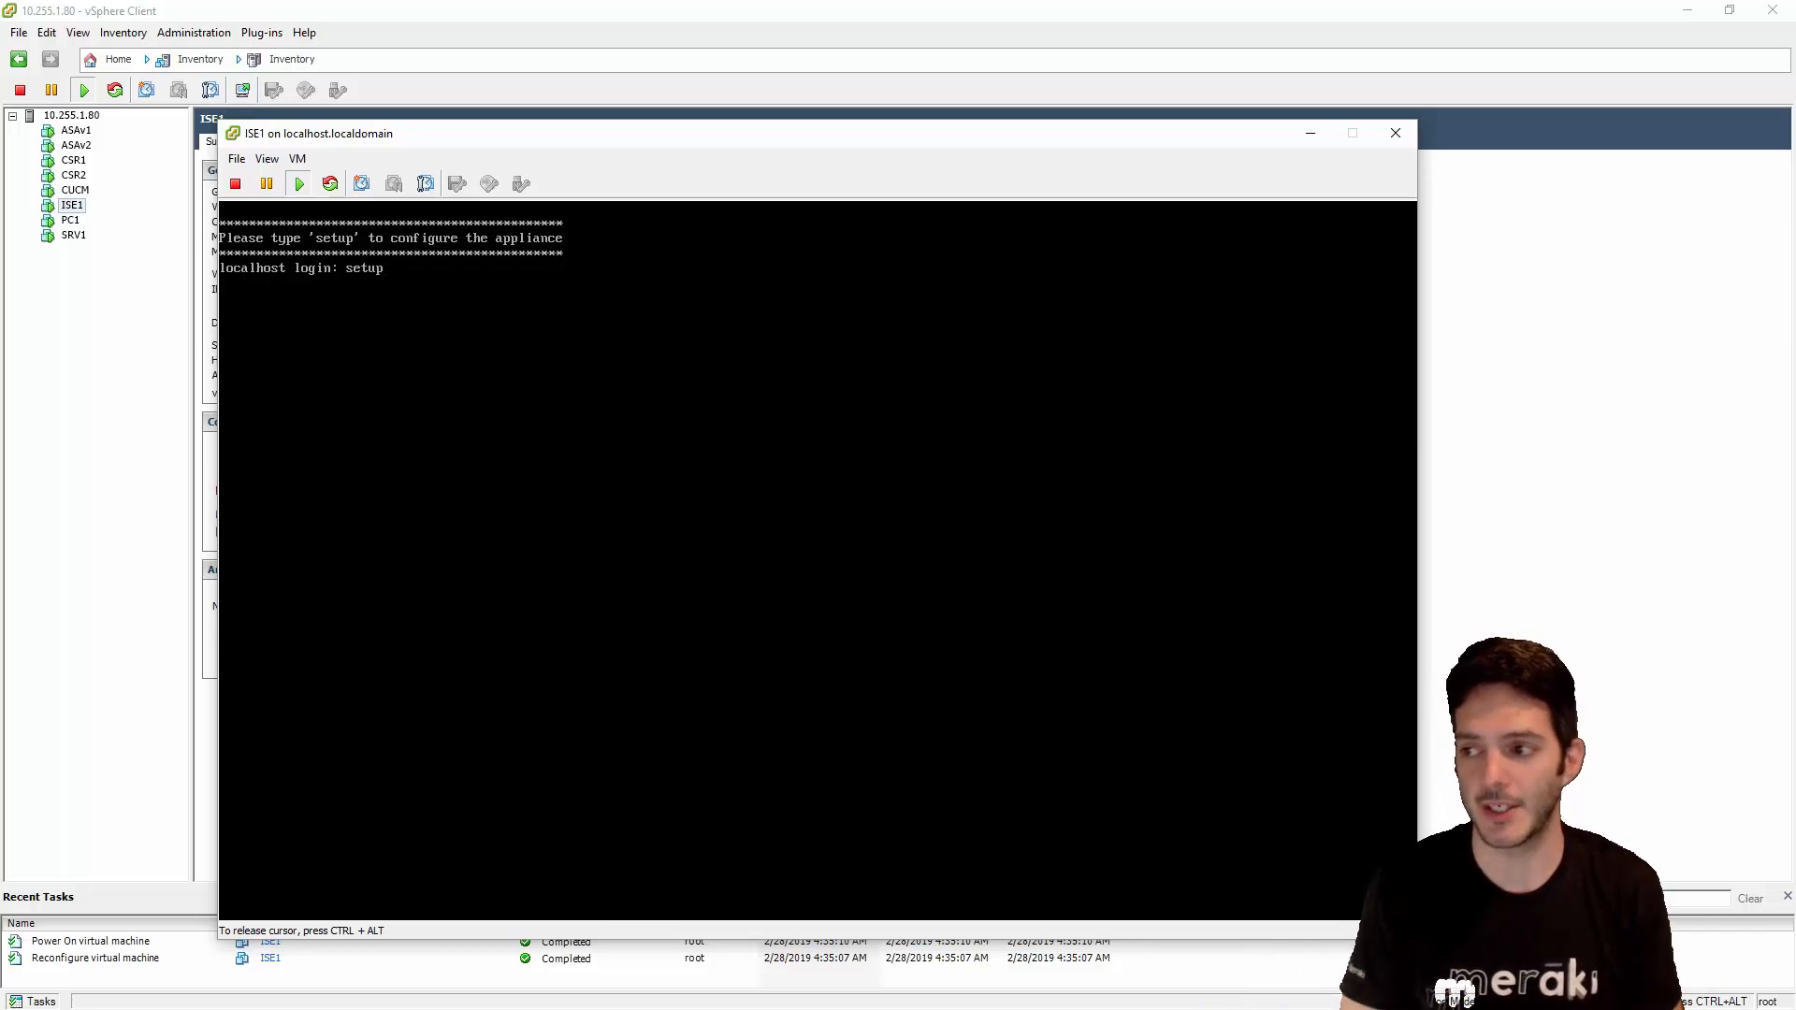
{"action": "key", "text": "Return"}
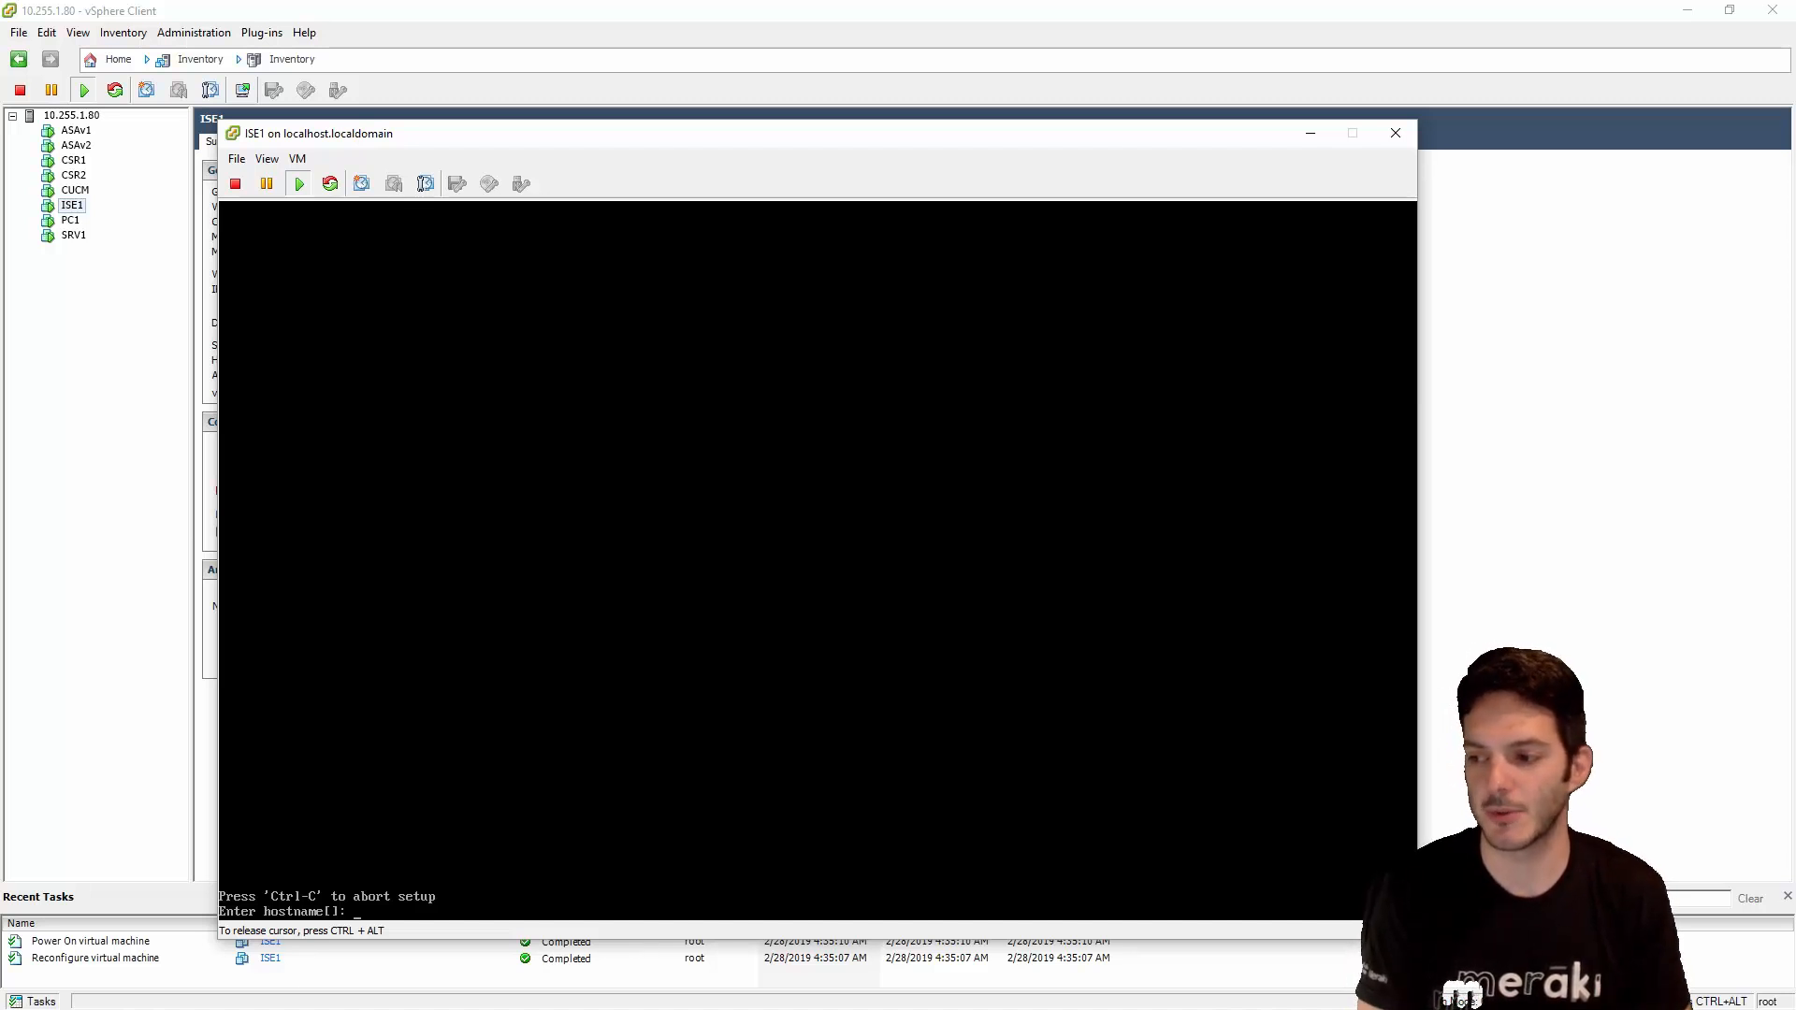
- Type ISE1 as the appliance hostname at the setup prompt
{"action": "type", "text": "ISE1"}
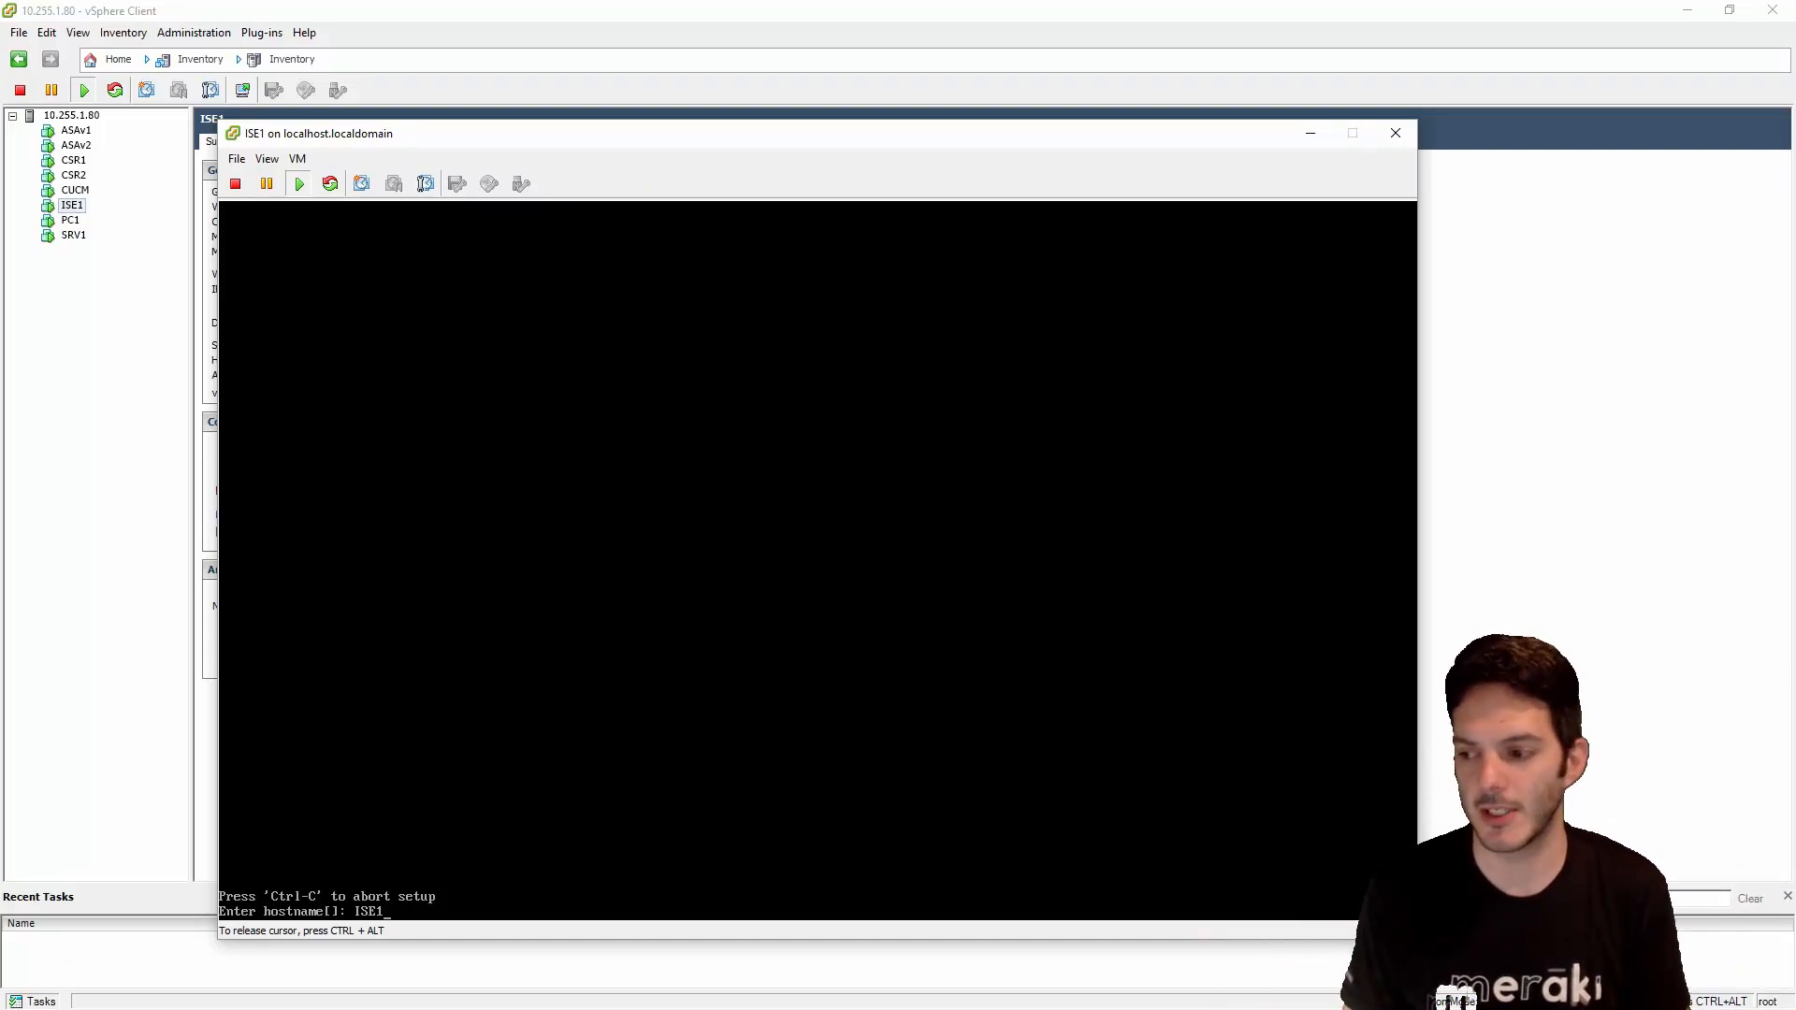
- Accept hostname ISE1, enter IP 10.255.1.100, and confirm by ping that the address is unused
{"action": "key", "text": "Return"}
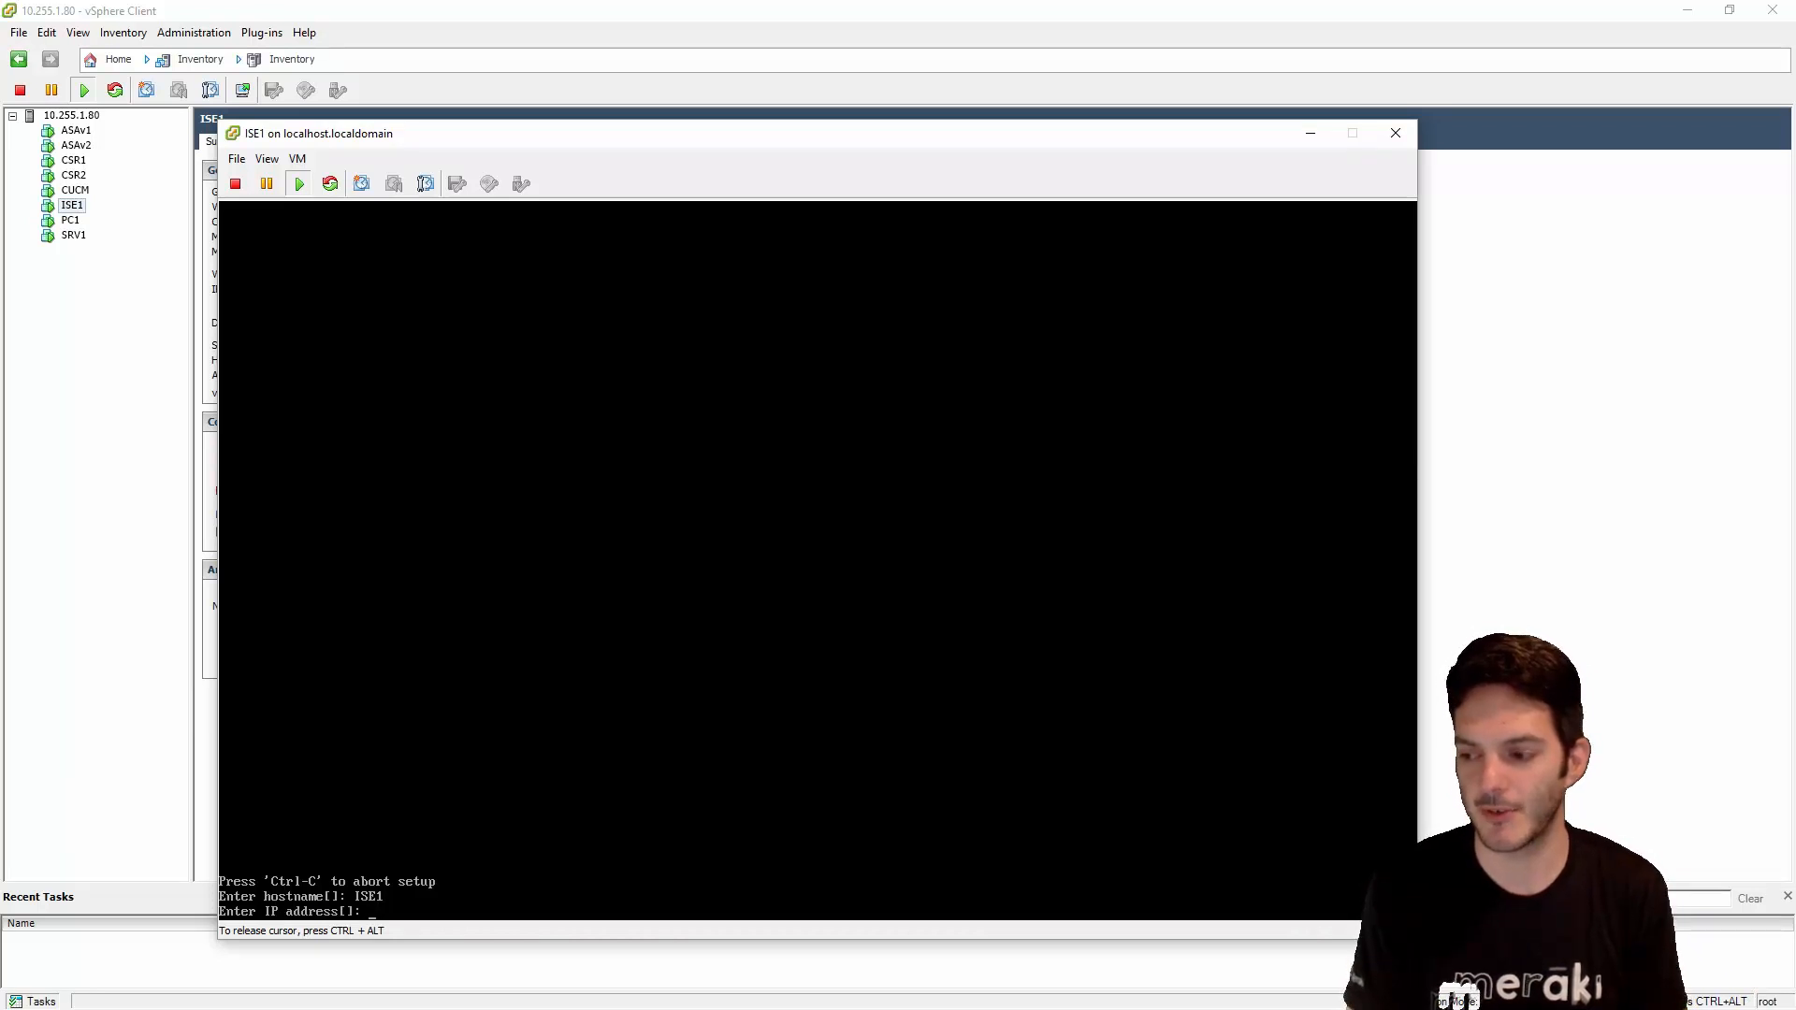
{"action": "type", "text": "10.255.1."}
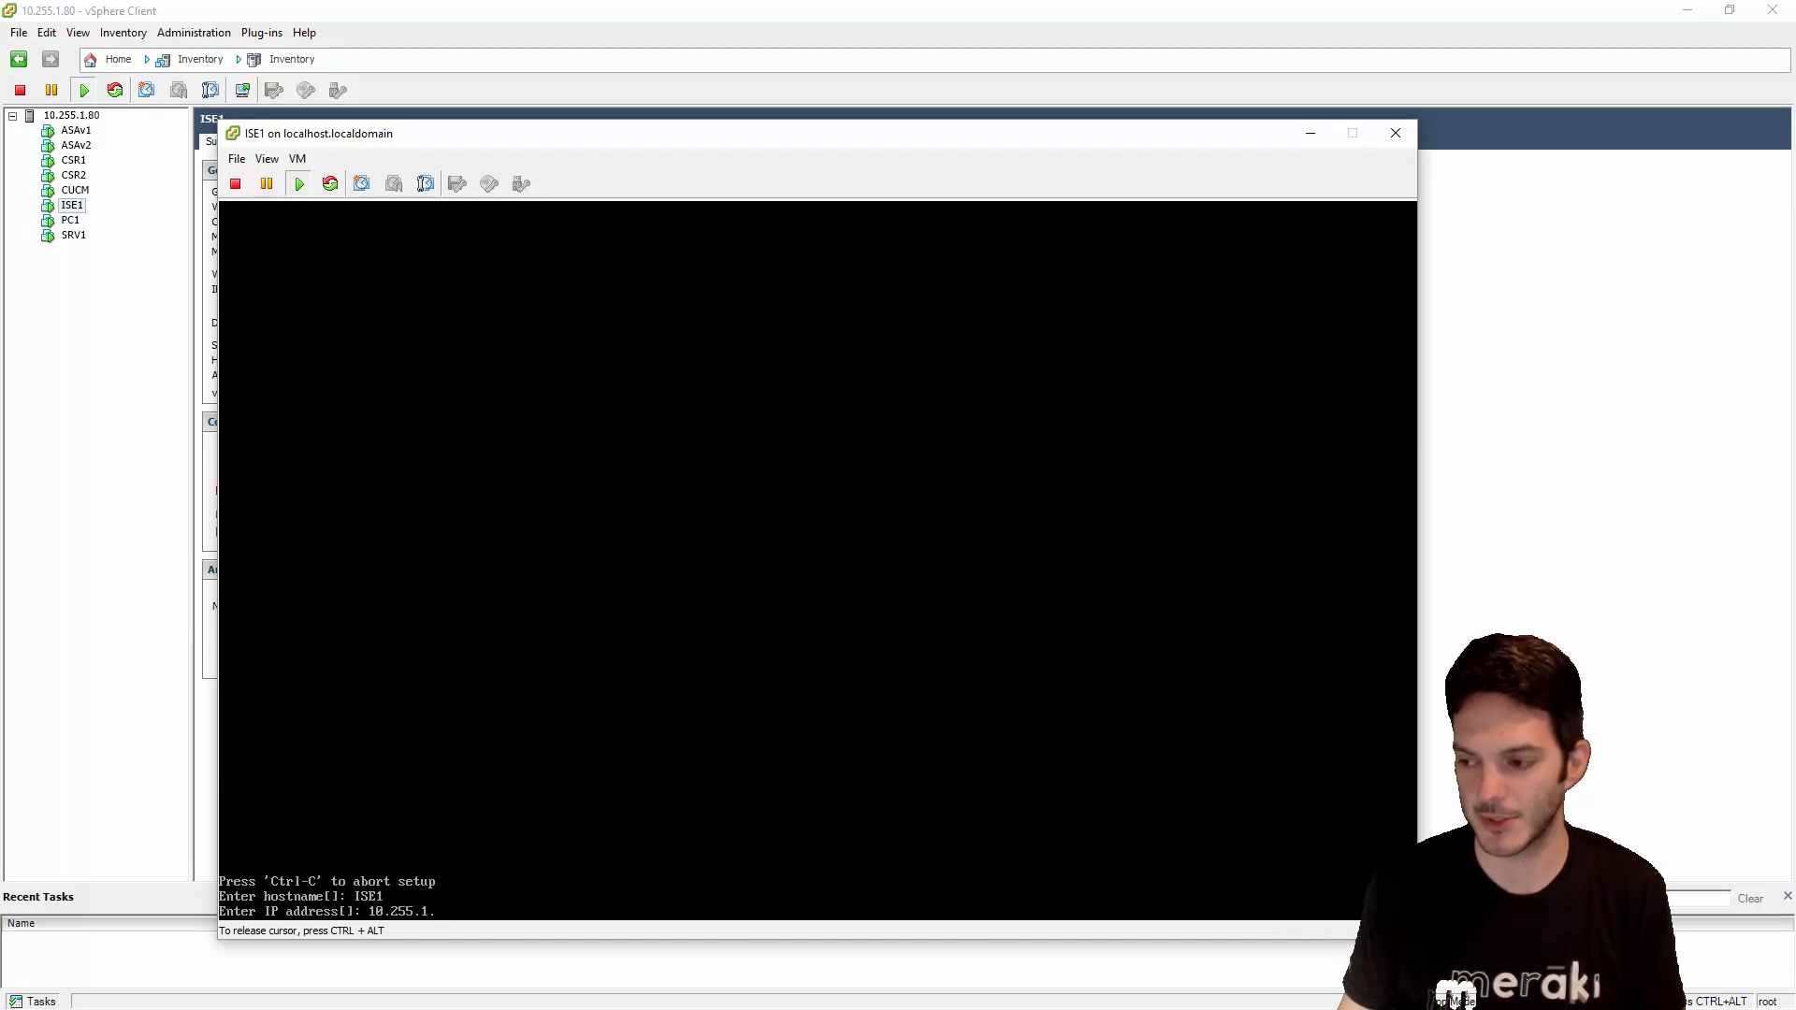
{"action": "type", "text": "100"}
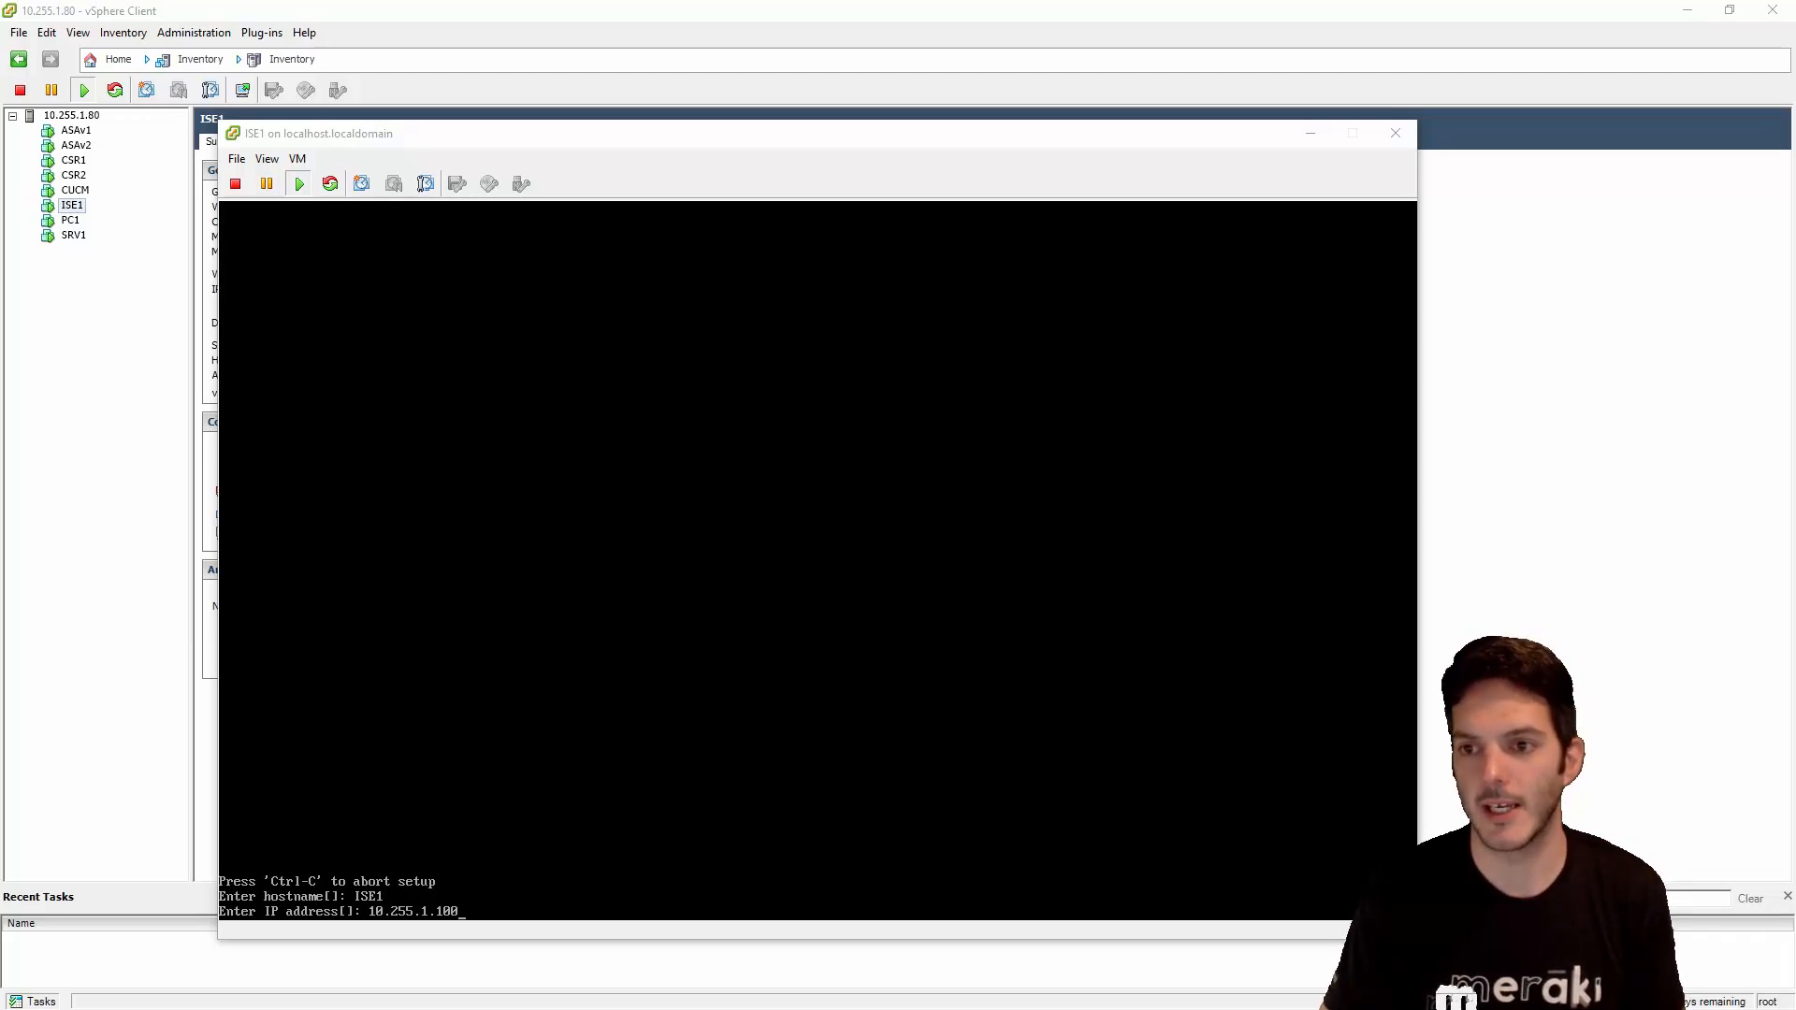
{"action": "left_click_drag", "start_coordinate": [0, 451], "coordinate": [602, 469]}
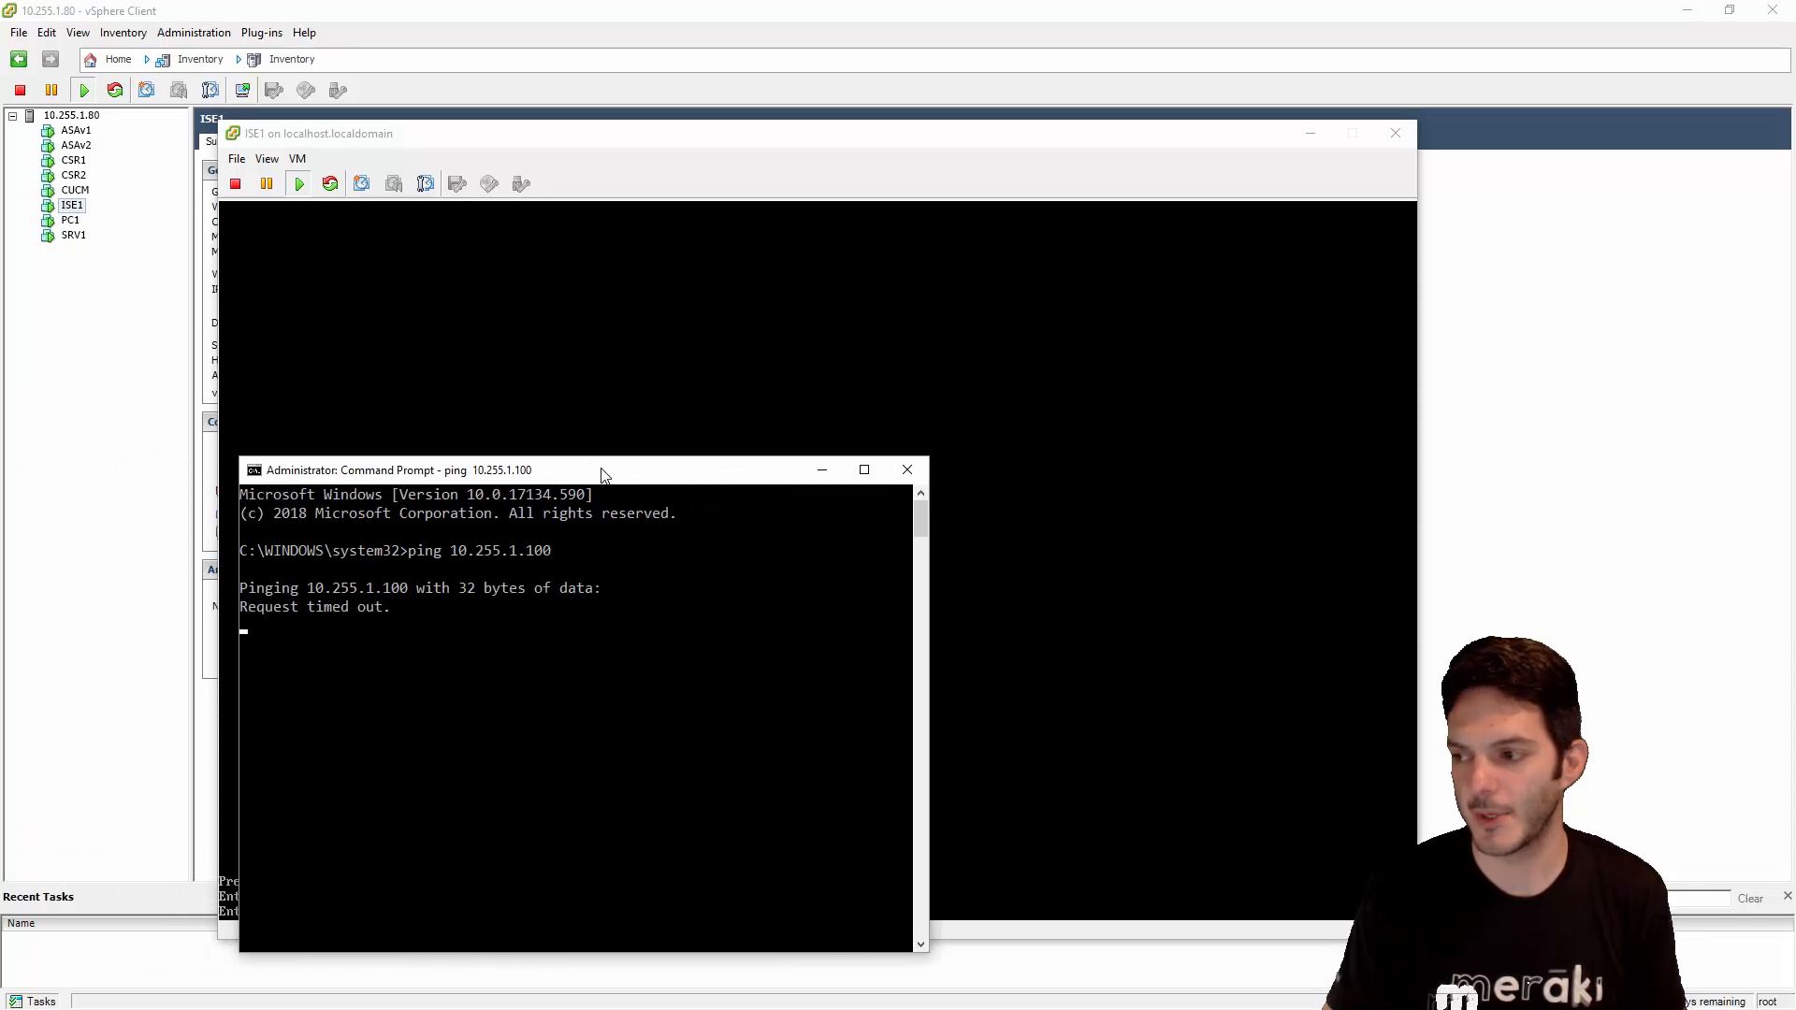
{"action": "left_click_drag", "start_coordinate": [603, 474], "coordinate": [561, 472]}
{"action": "left_click", "coordinate": [561, 374]}
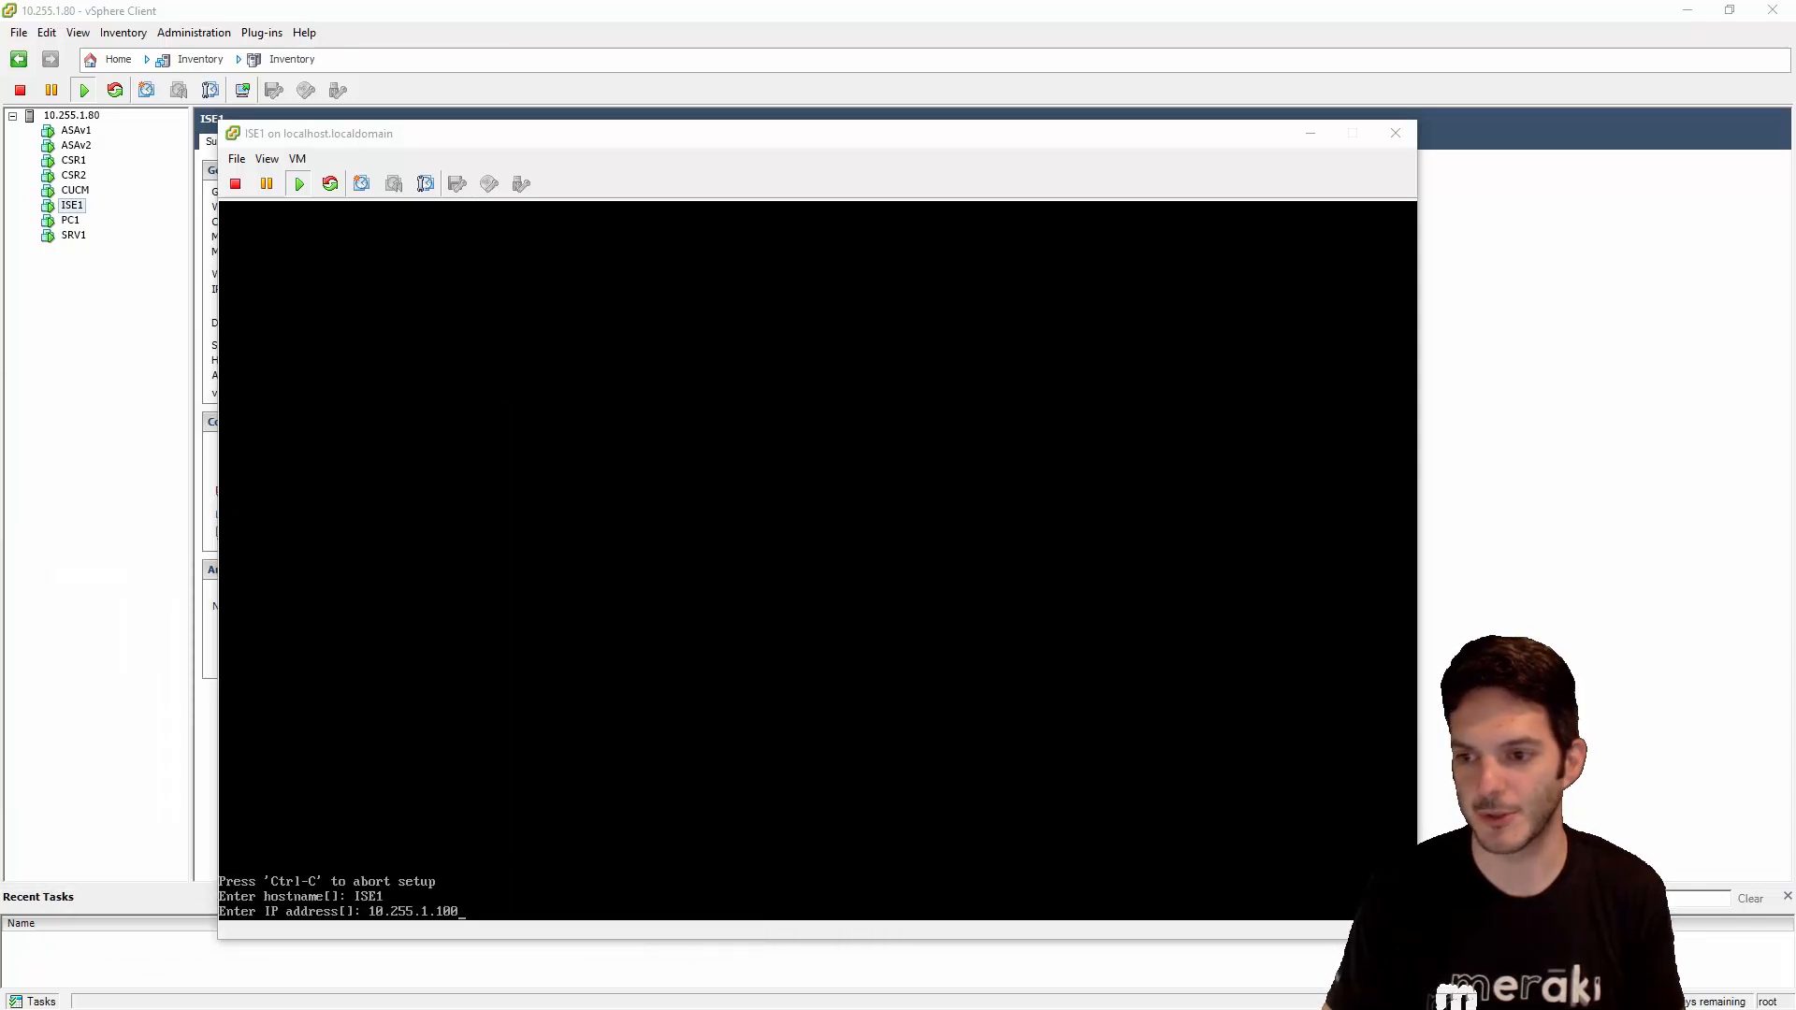
{"action": "left_click", "coordinate": [793, 832]}
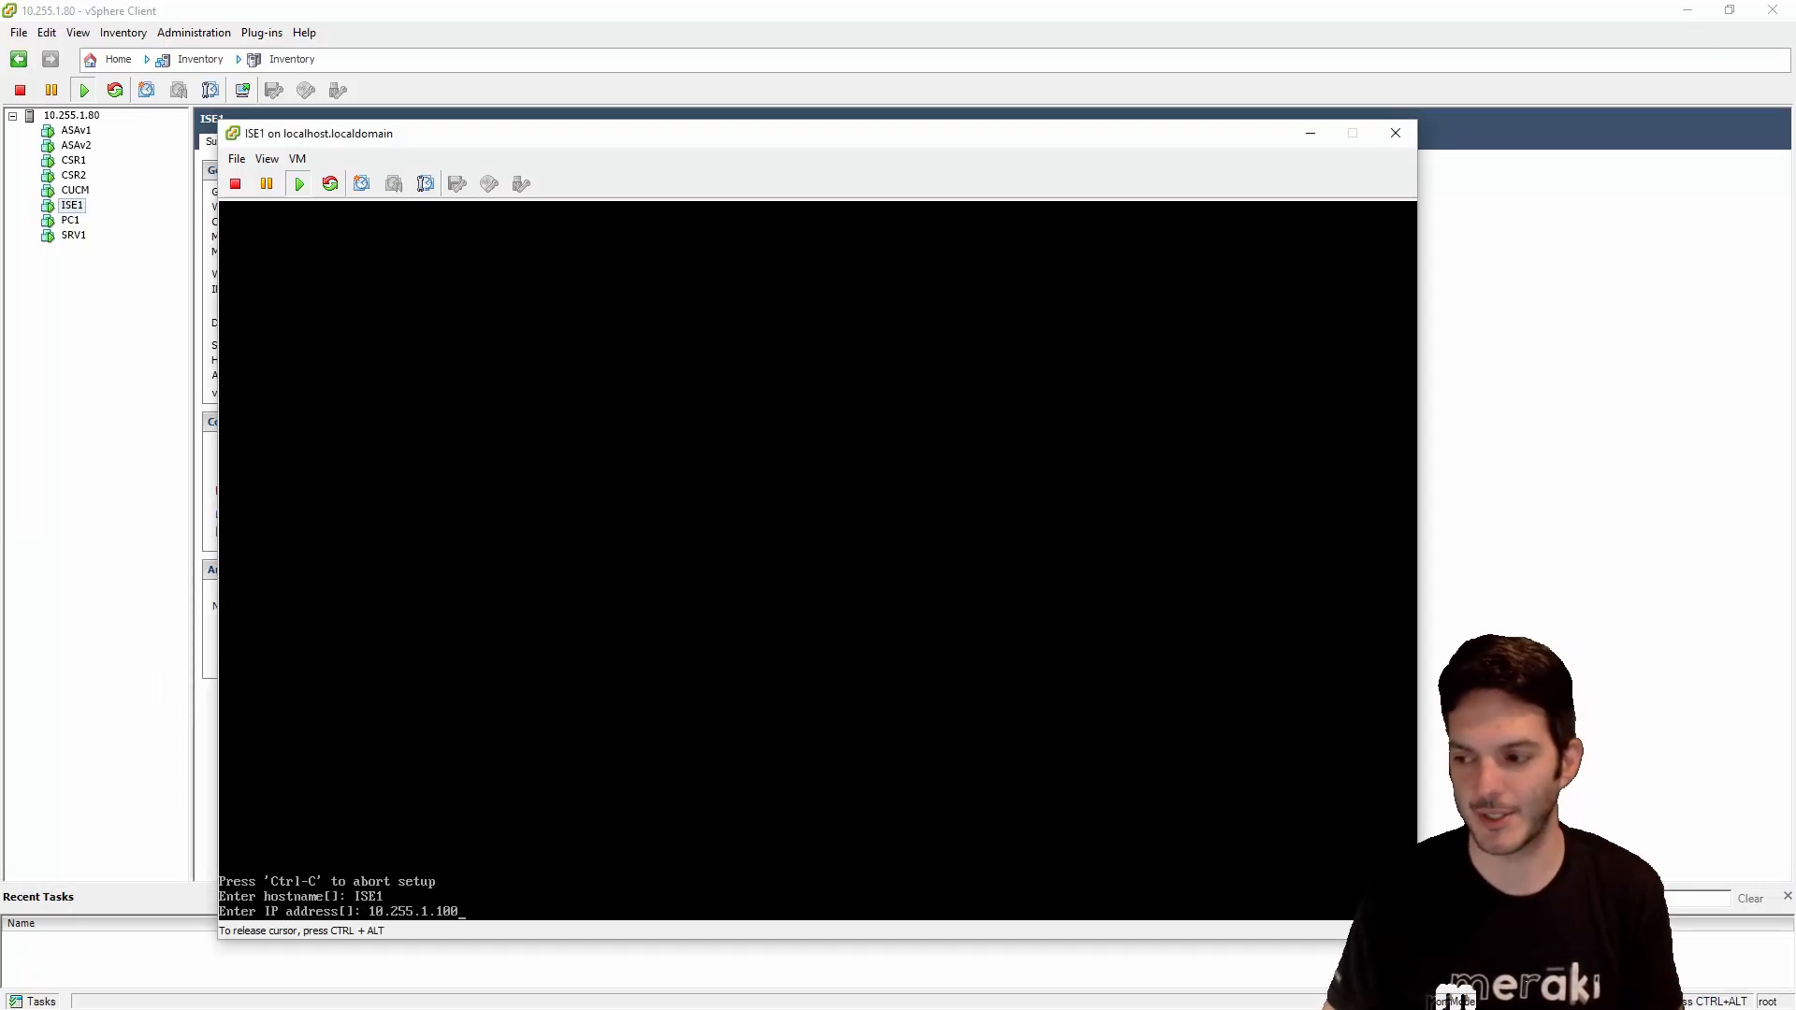
- Accept IP 10.255.1.100, set netmask 255.255.255.0, and enter gateway 10.255.1.1
{"action": "key", "text": "Return"}
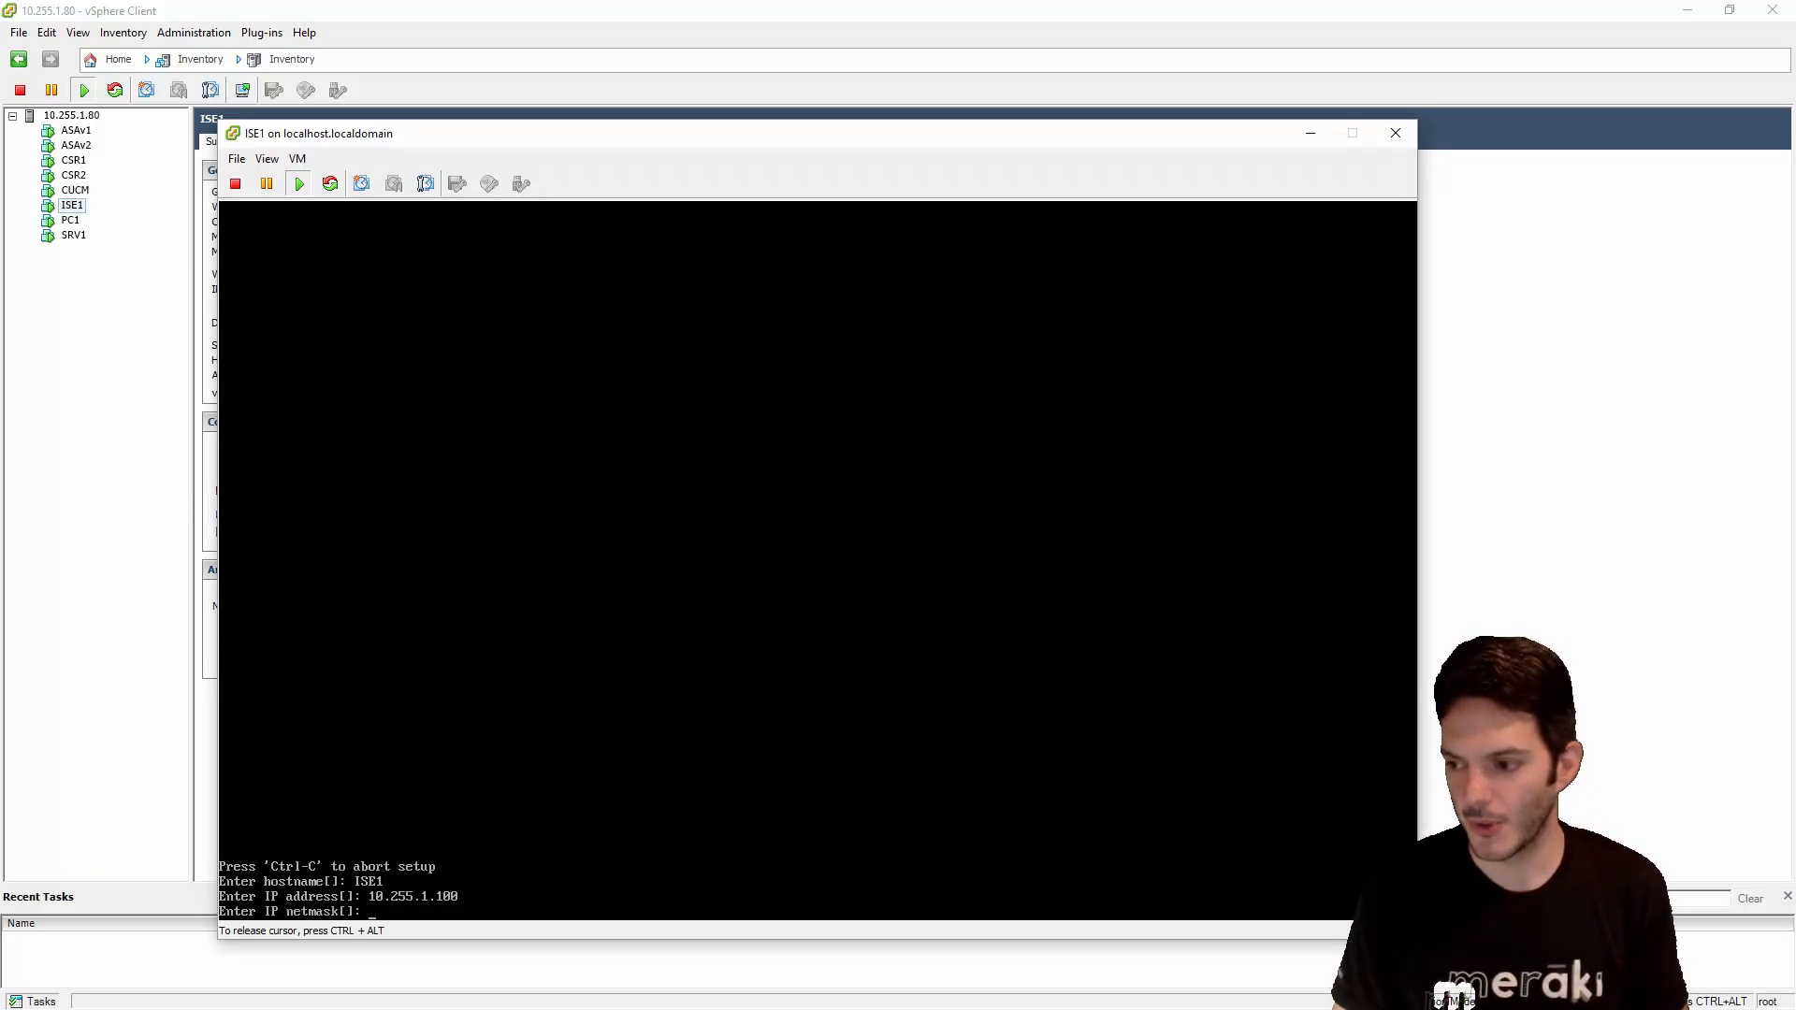
{"action": "type", "text": "255.255"}
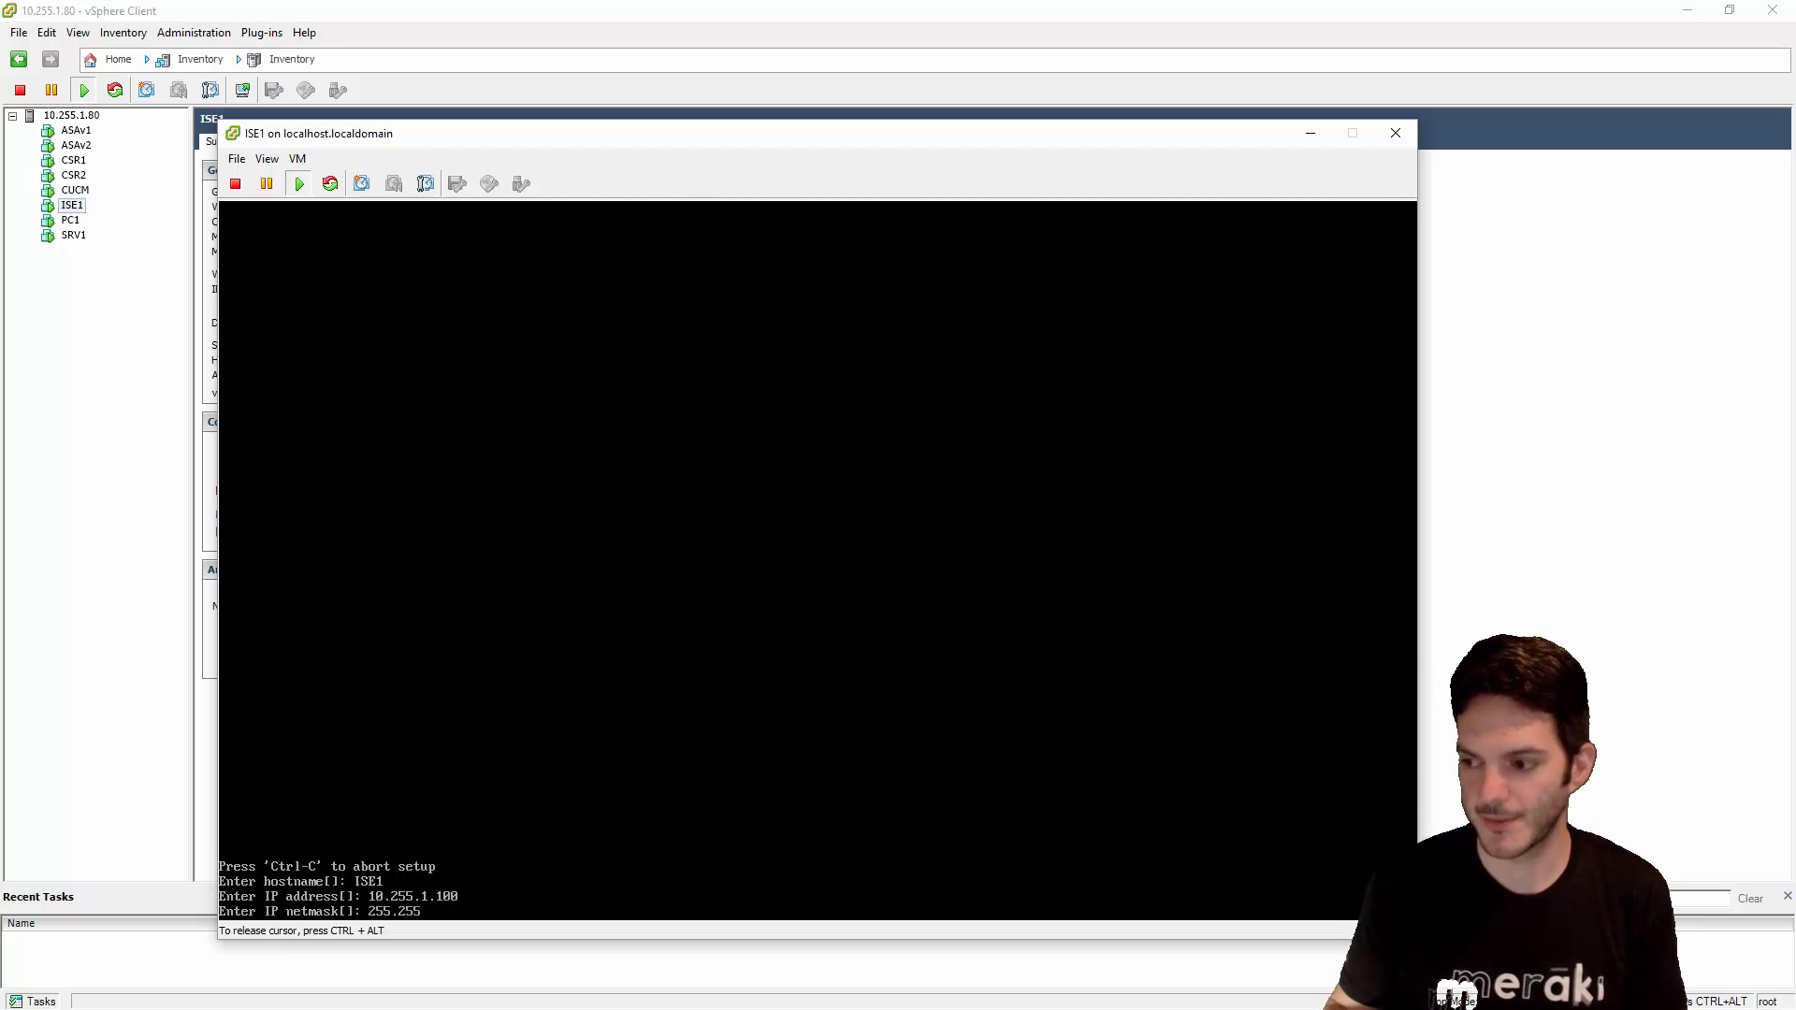
{"action": "type", "text": ".255.0"}
{"action": "key", "text": "Return"}
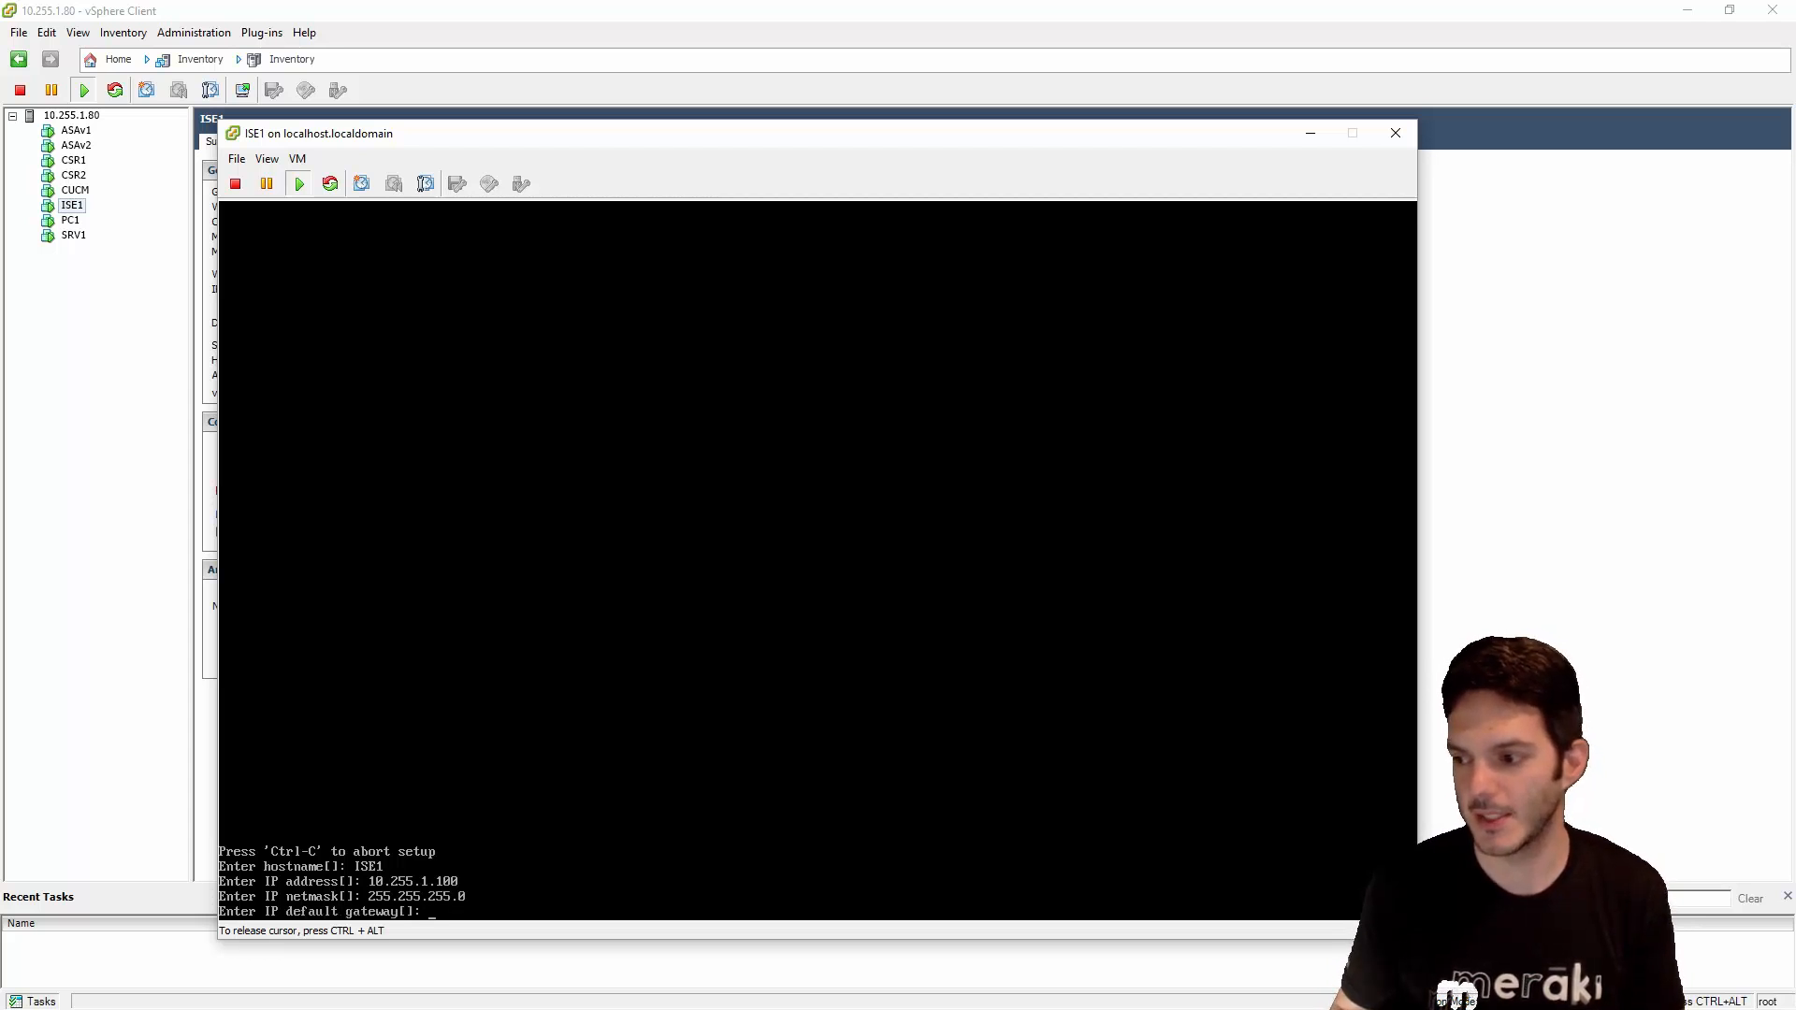
{"action": "type", "text": "10.255.1.1"}
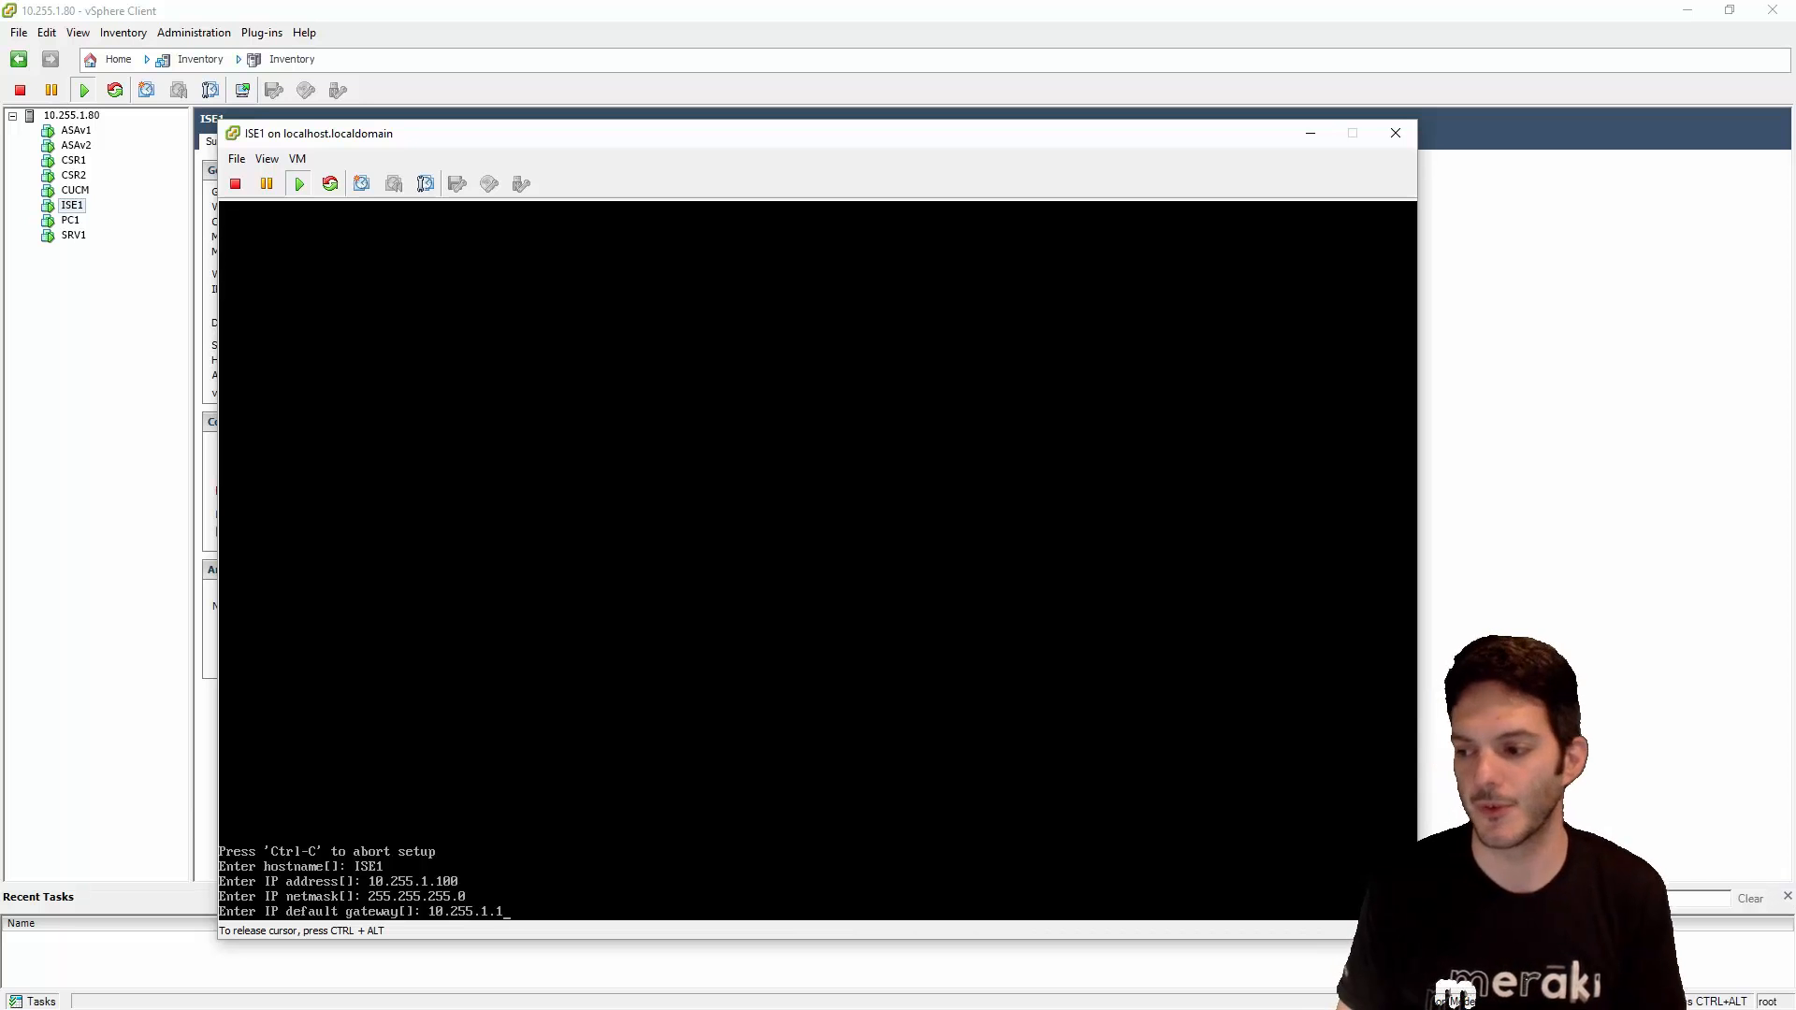
- Accept gateway 10.255.1.1, set DNS domain lab.local and nameserver 10.255.1.1, keep NTP time.nist.gov only
{"action": "key", "text": "Return"}
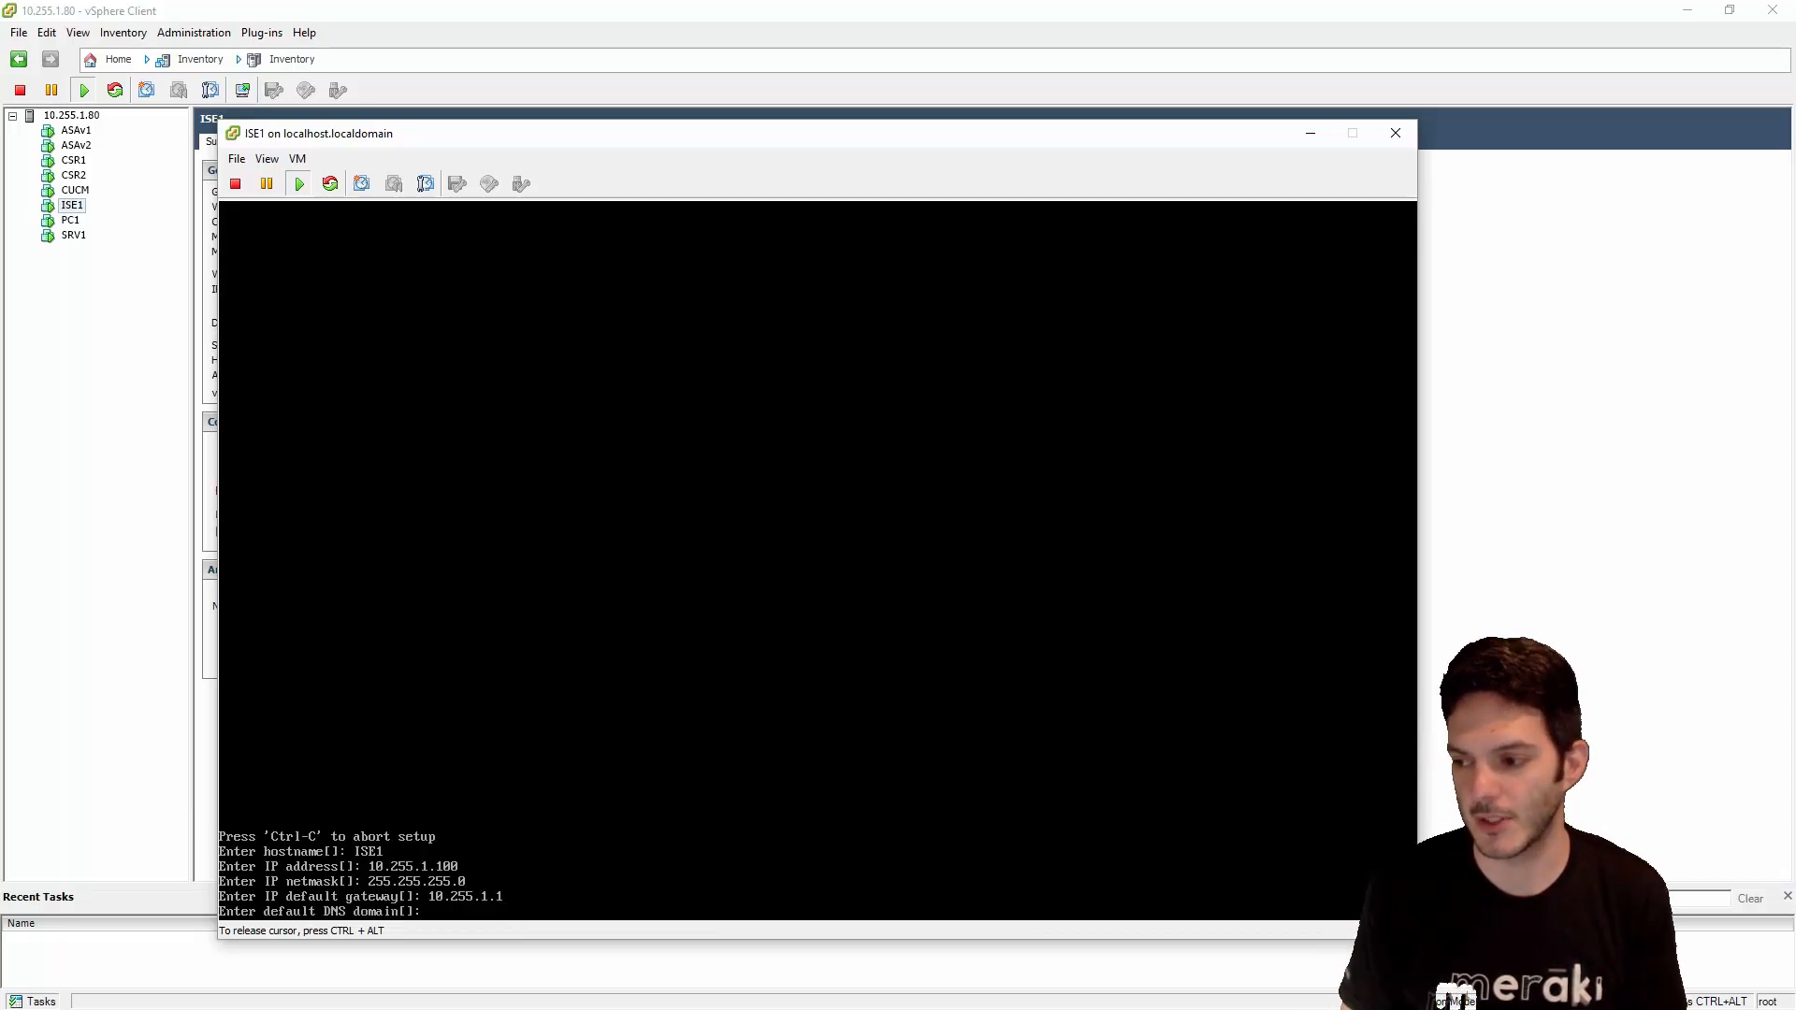
{"action": "key", "text": "Return"}
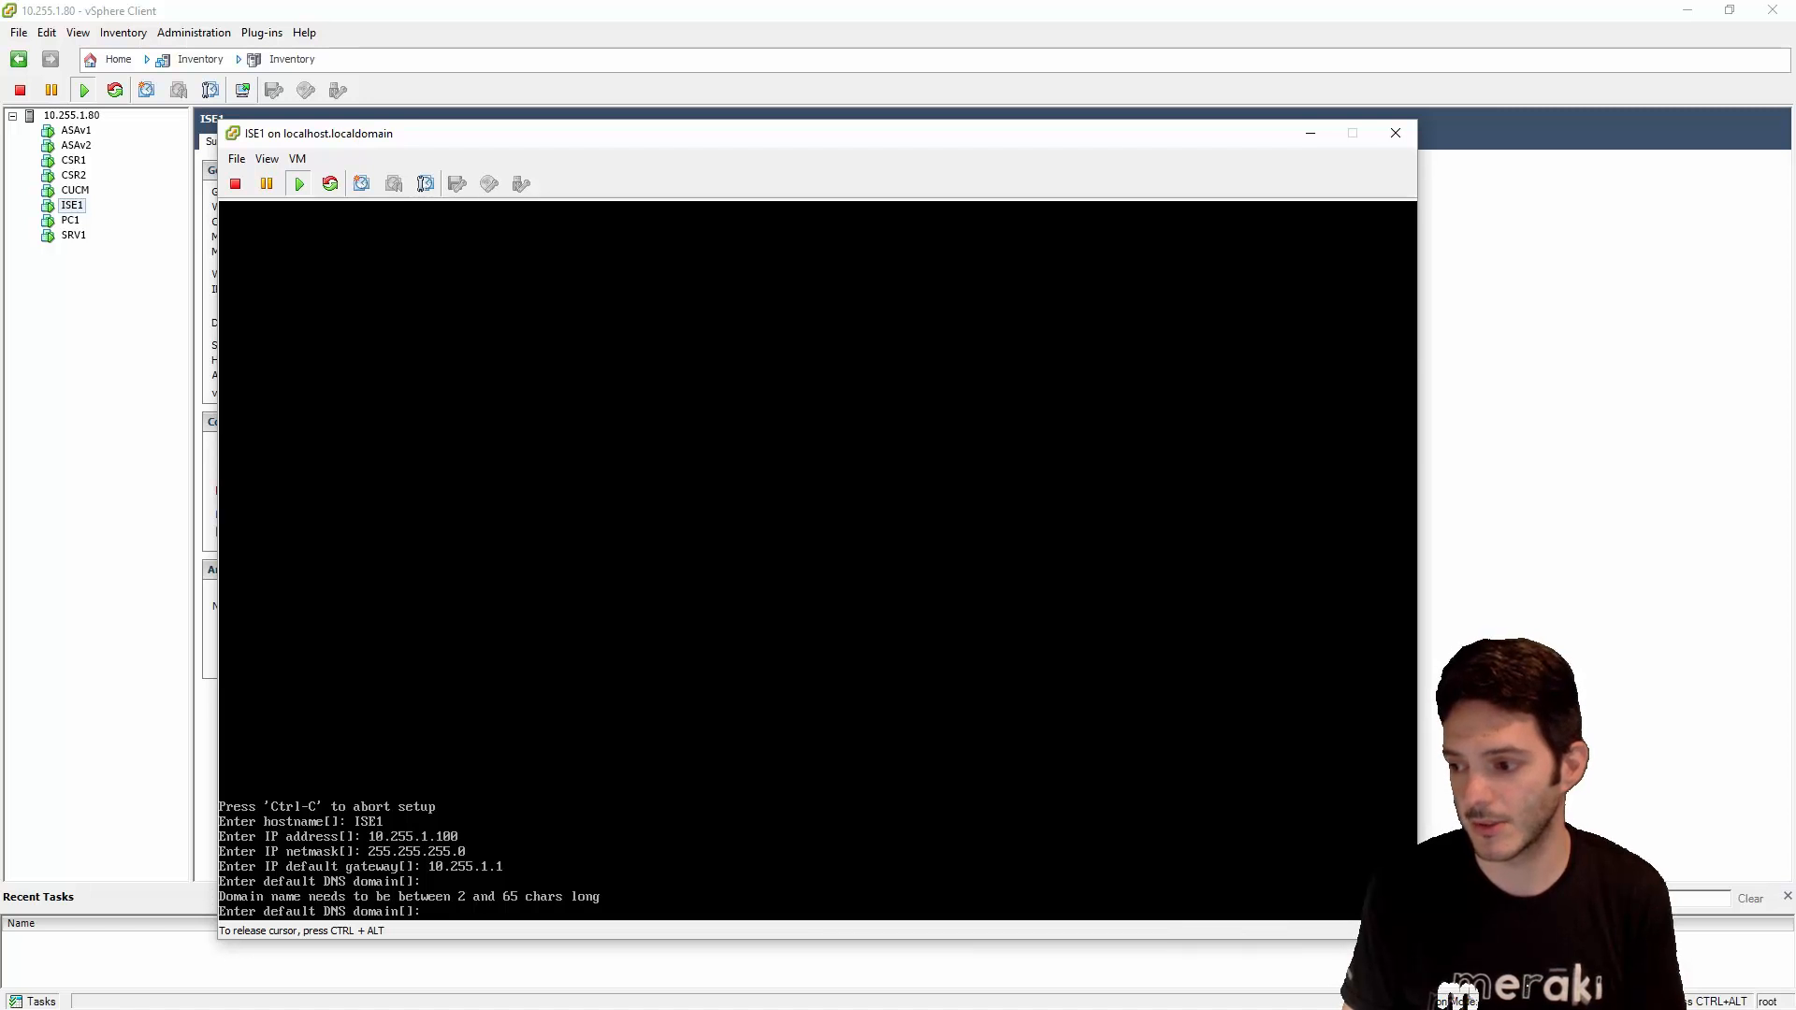
{"action": "type", "text": "lab.local"}
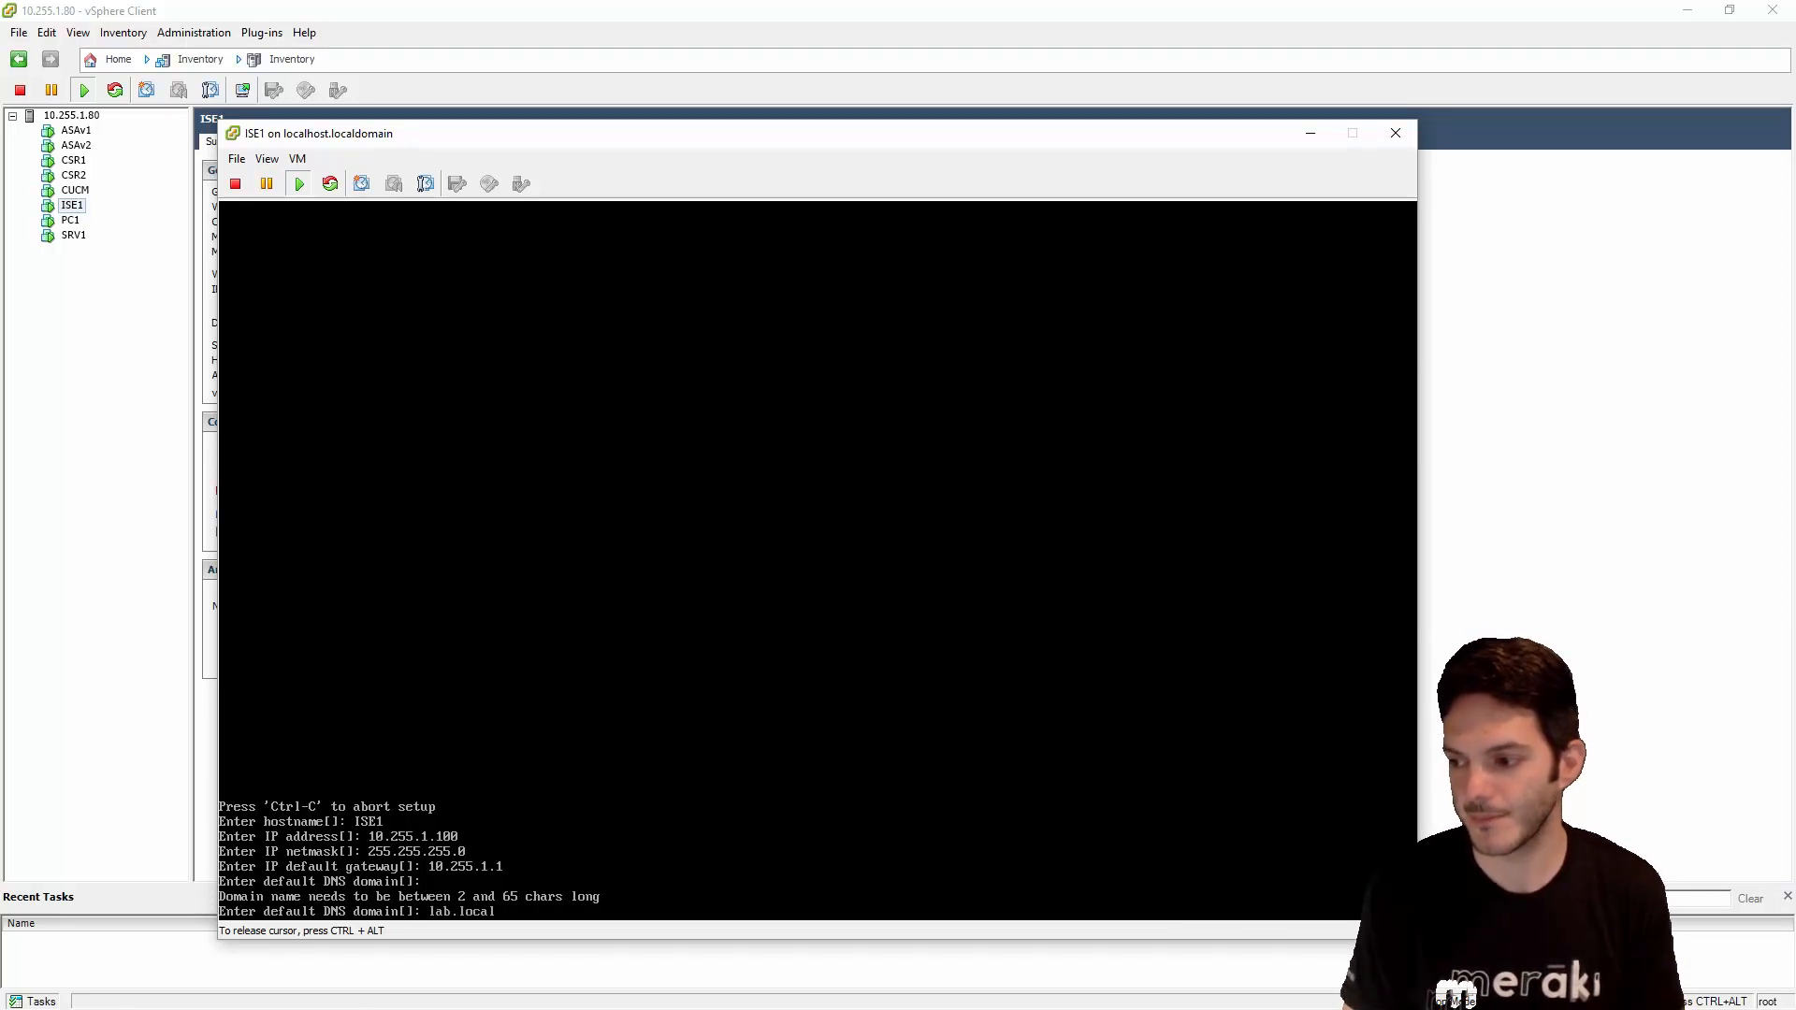
{"action": "key", "text": "Return"}
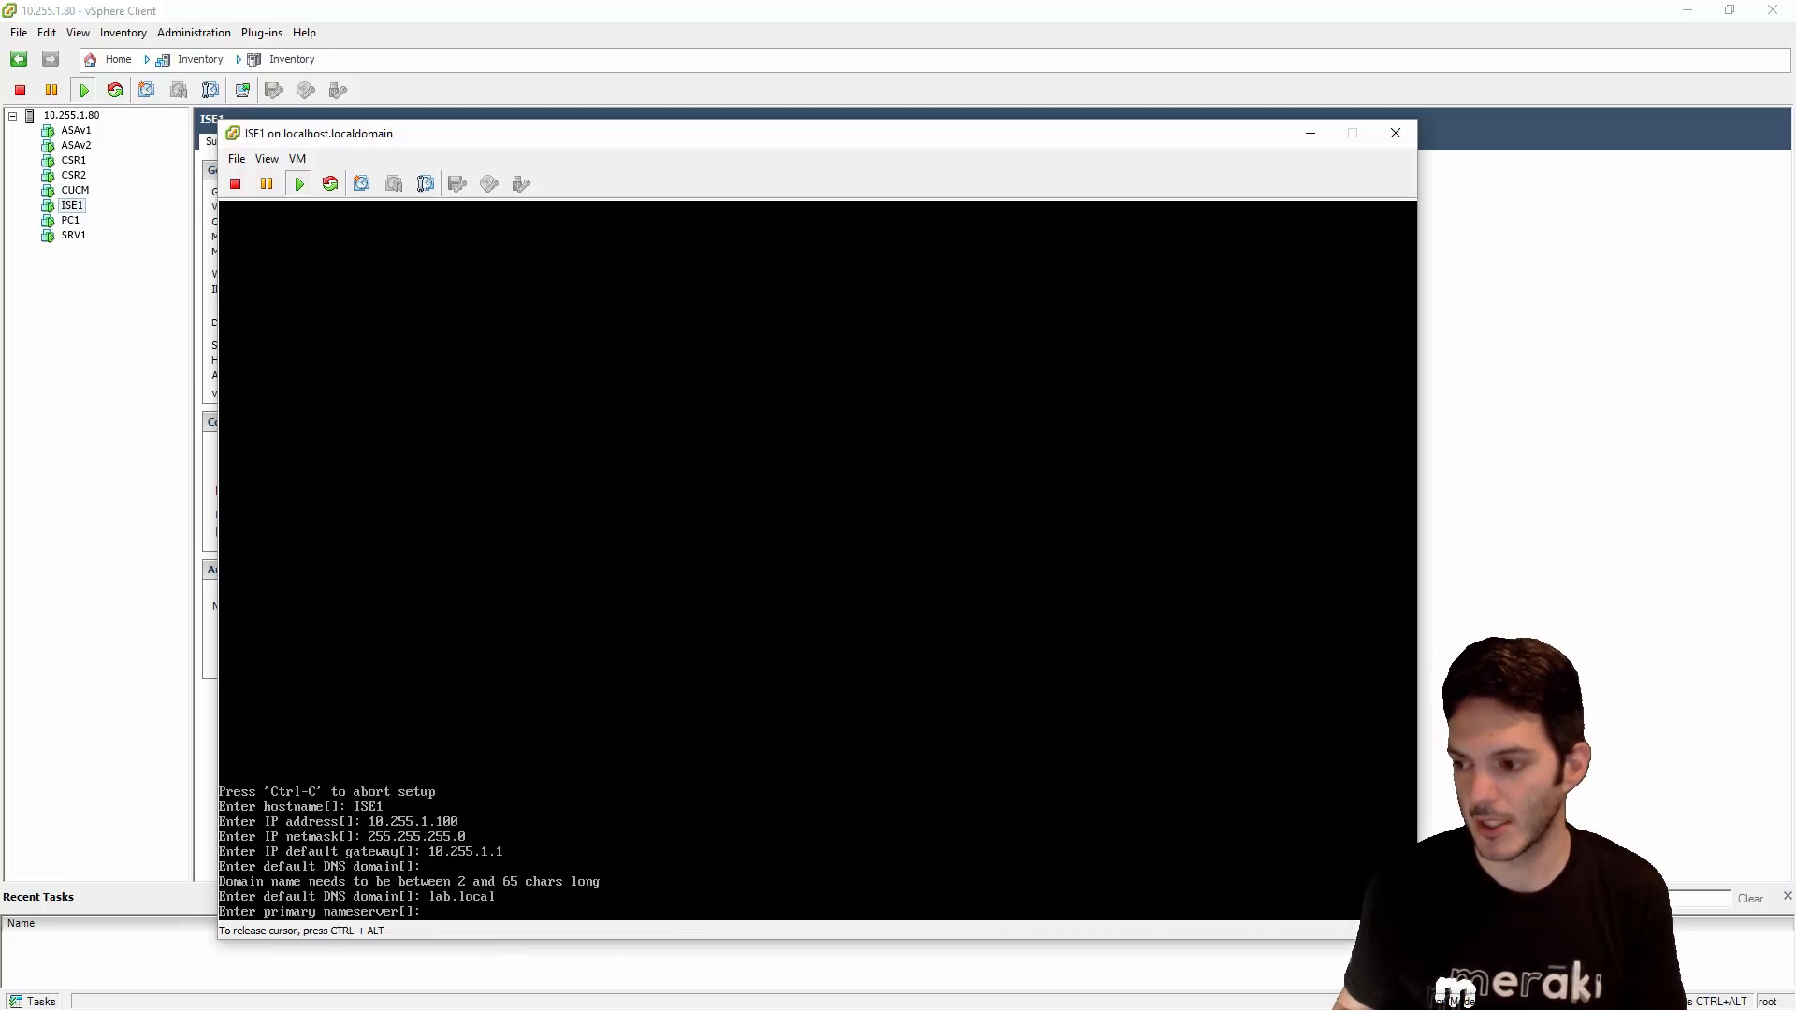
{"action": "type", "text": "10.255"}
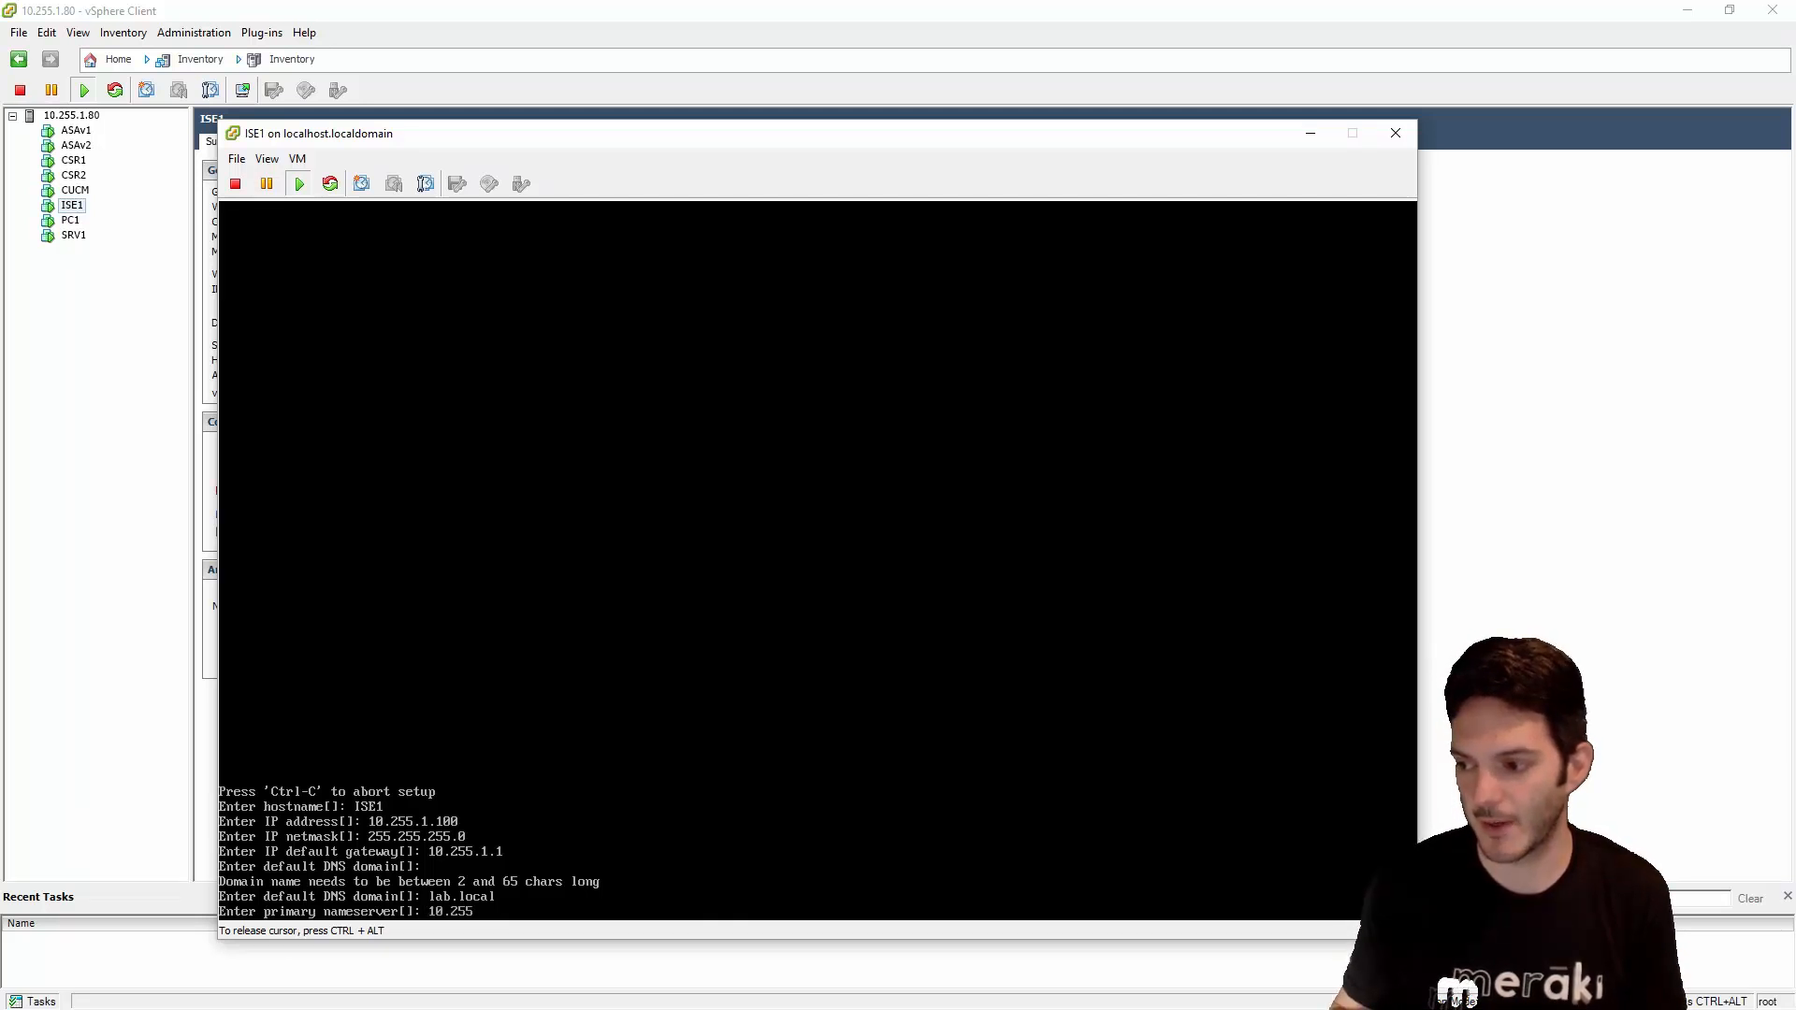
{"action": "type", "text": ".1.1"}
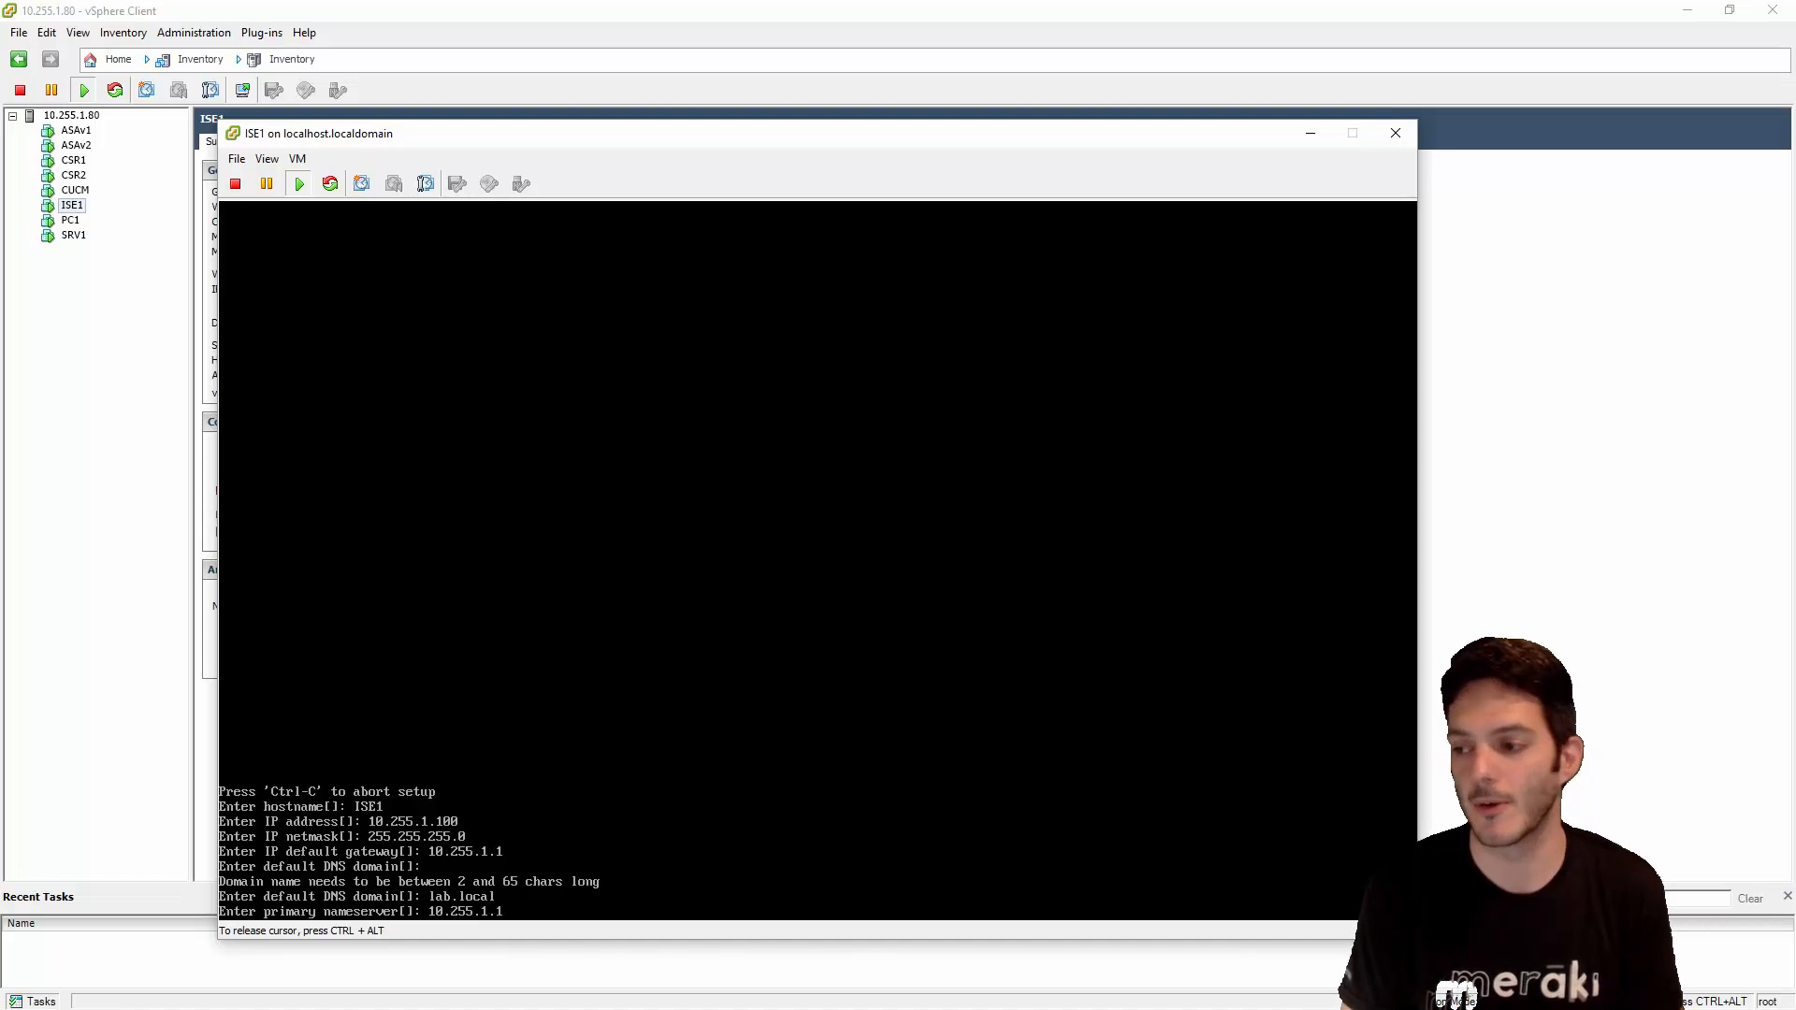
{"action": "key", "text": "Return"}
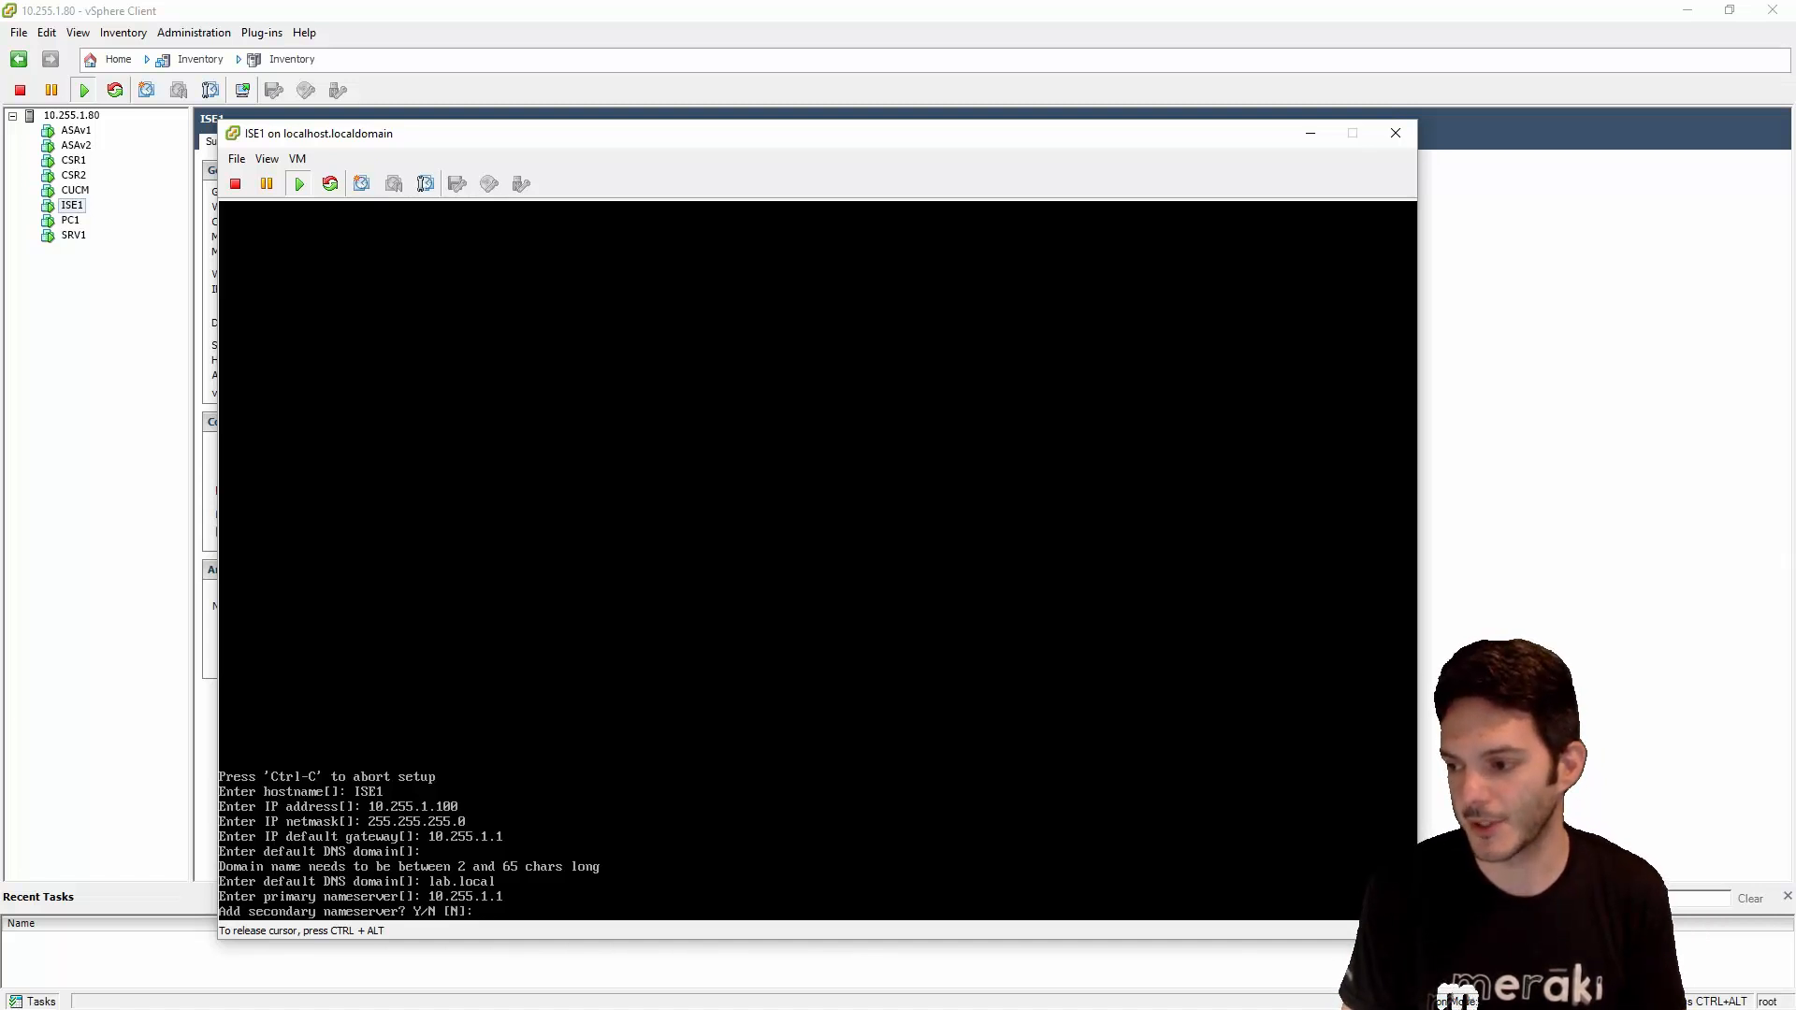
{"action": "key", "text": "Return"}
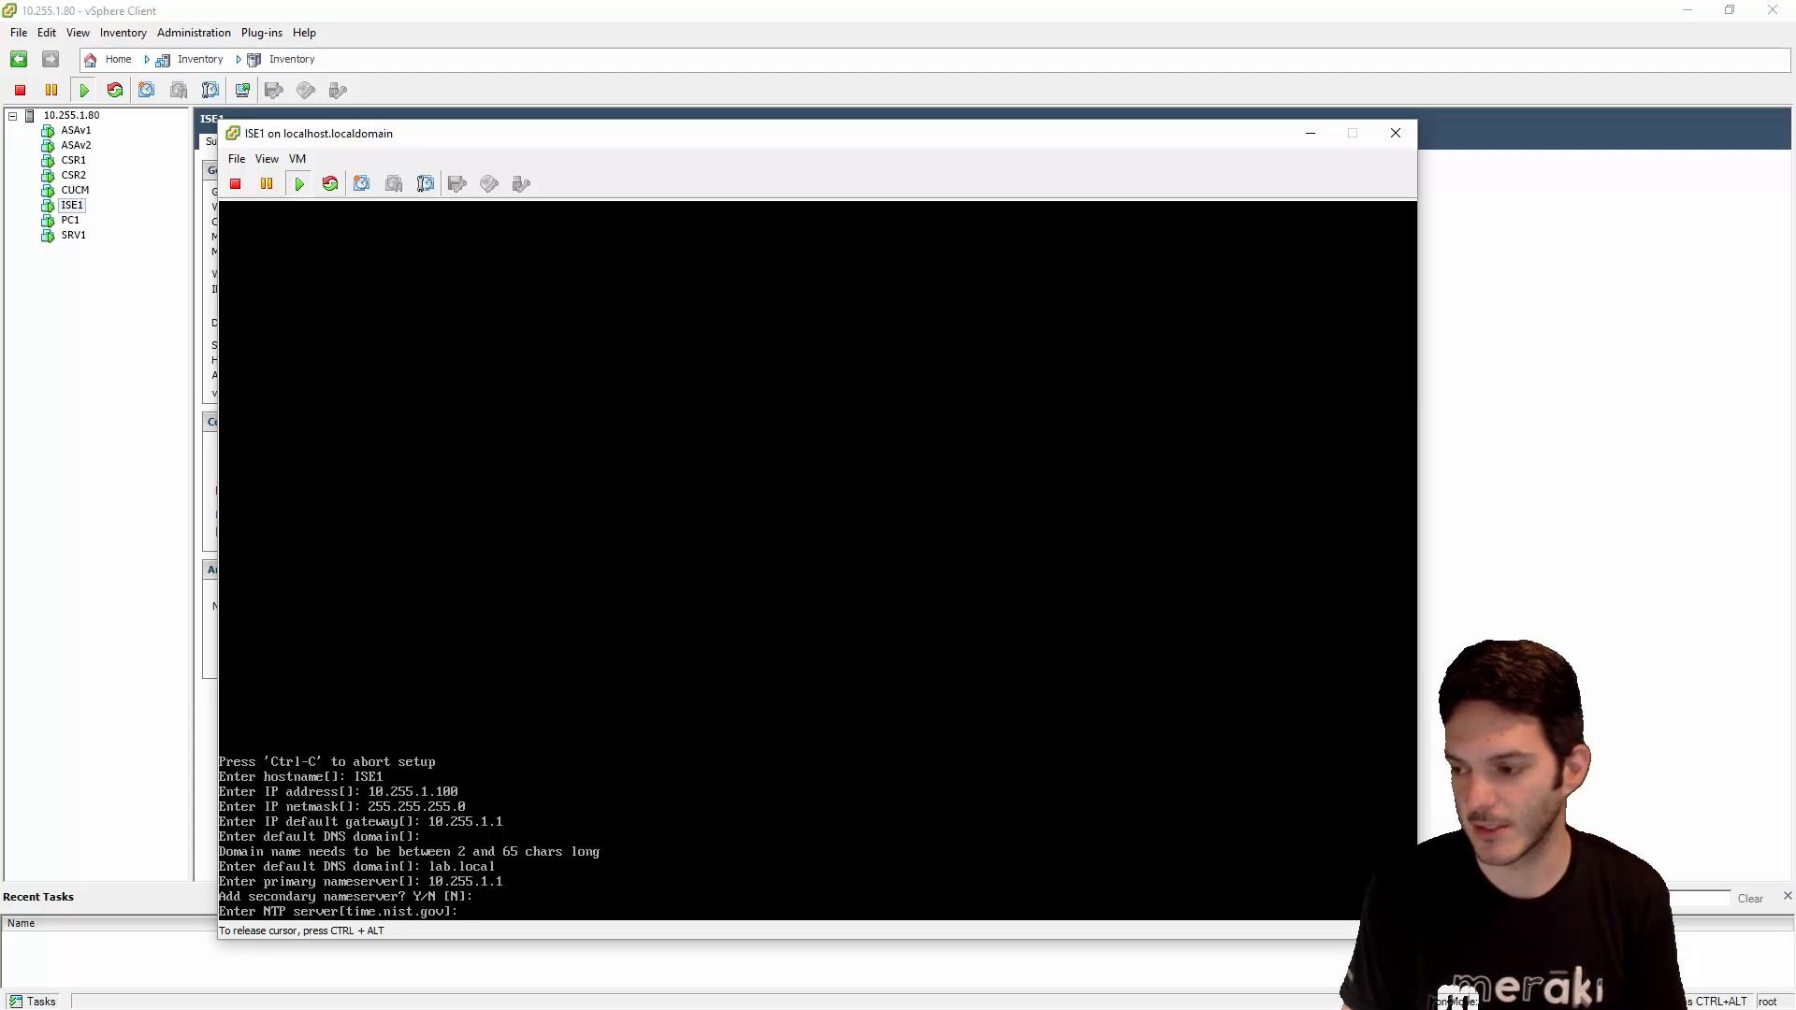
{"action": "key", "text": "Return"}
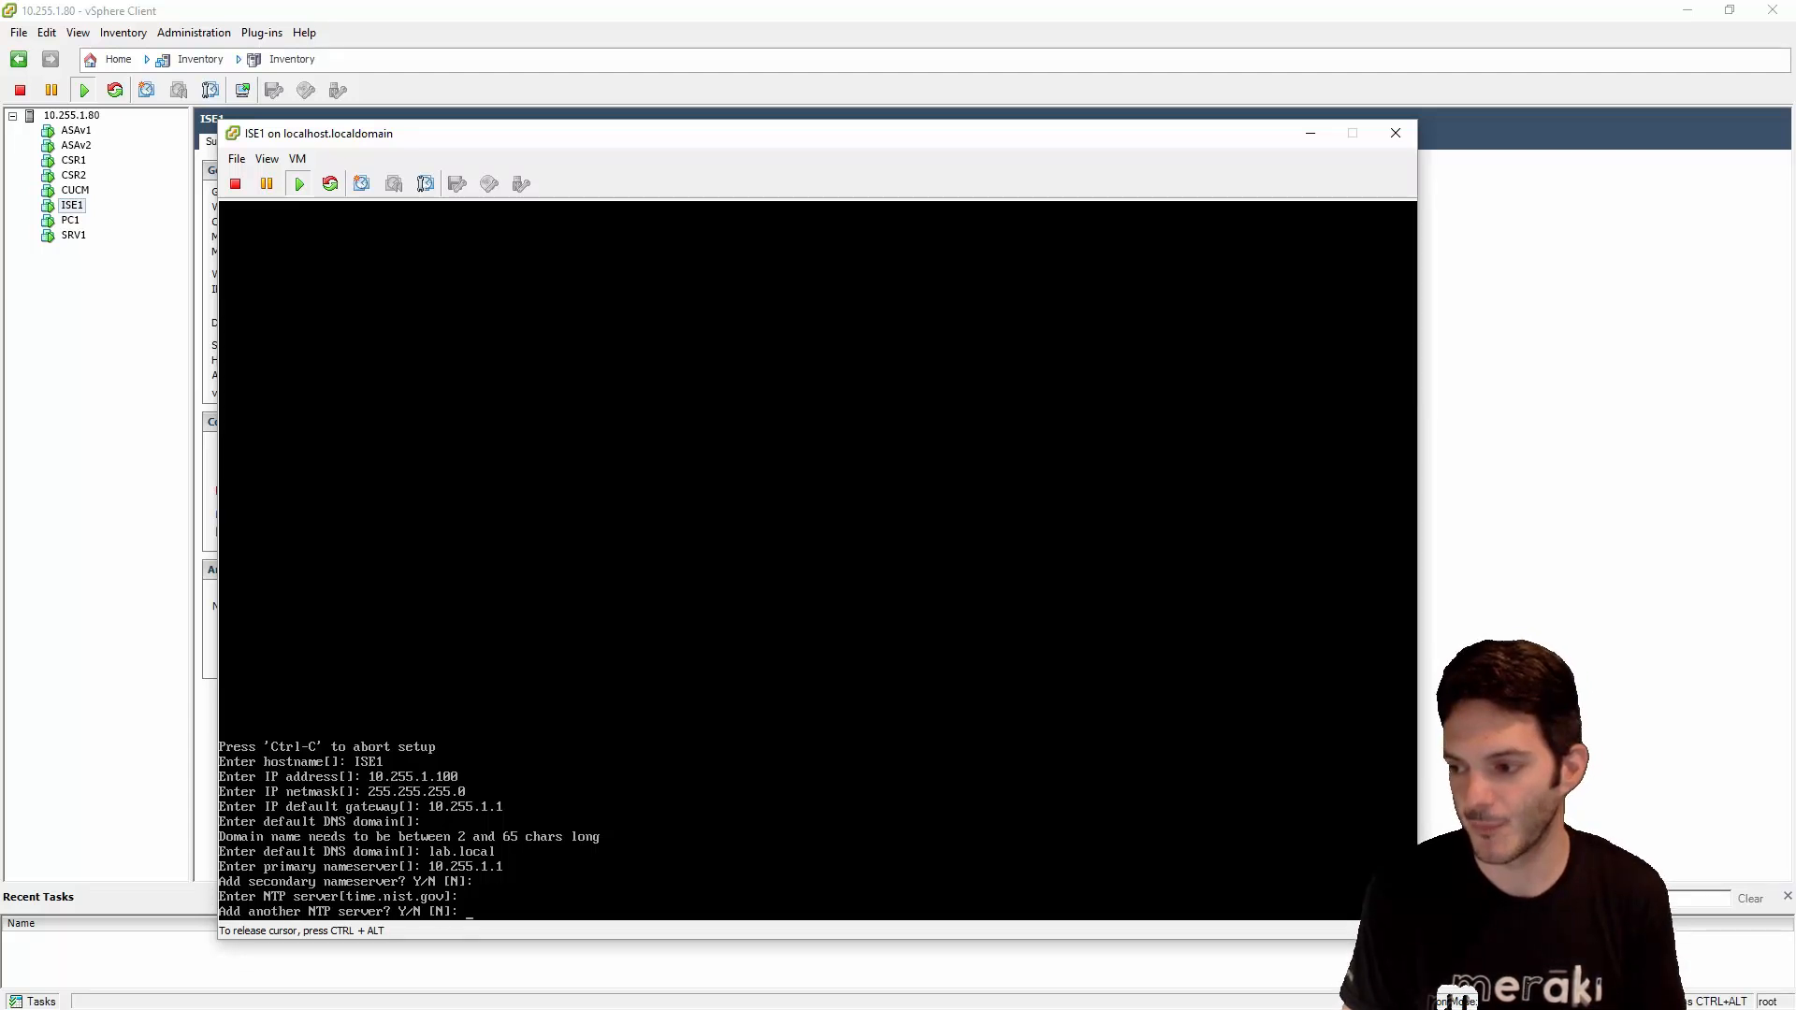
{"action": "key", "text": "Return"}
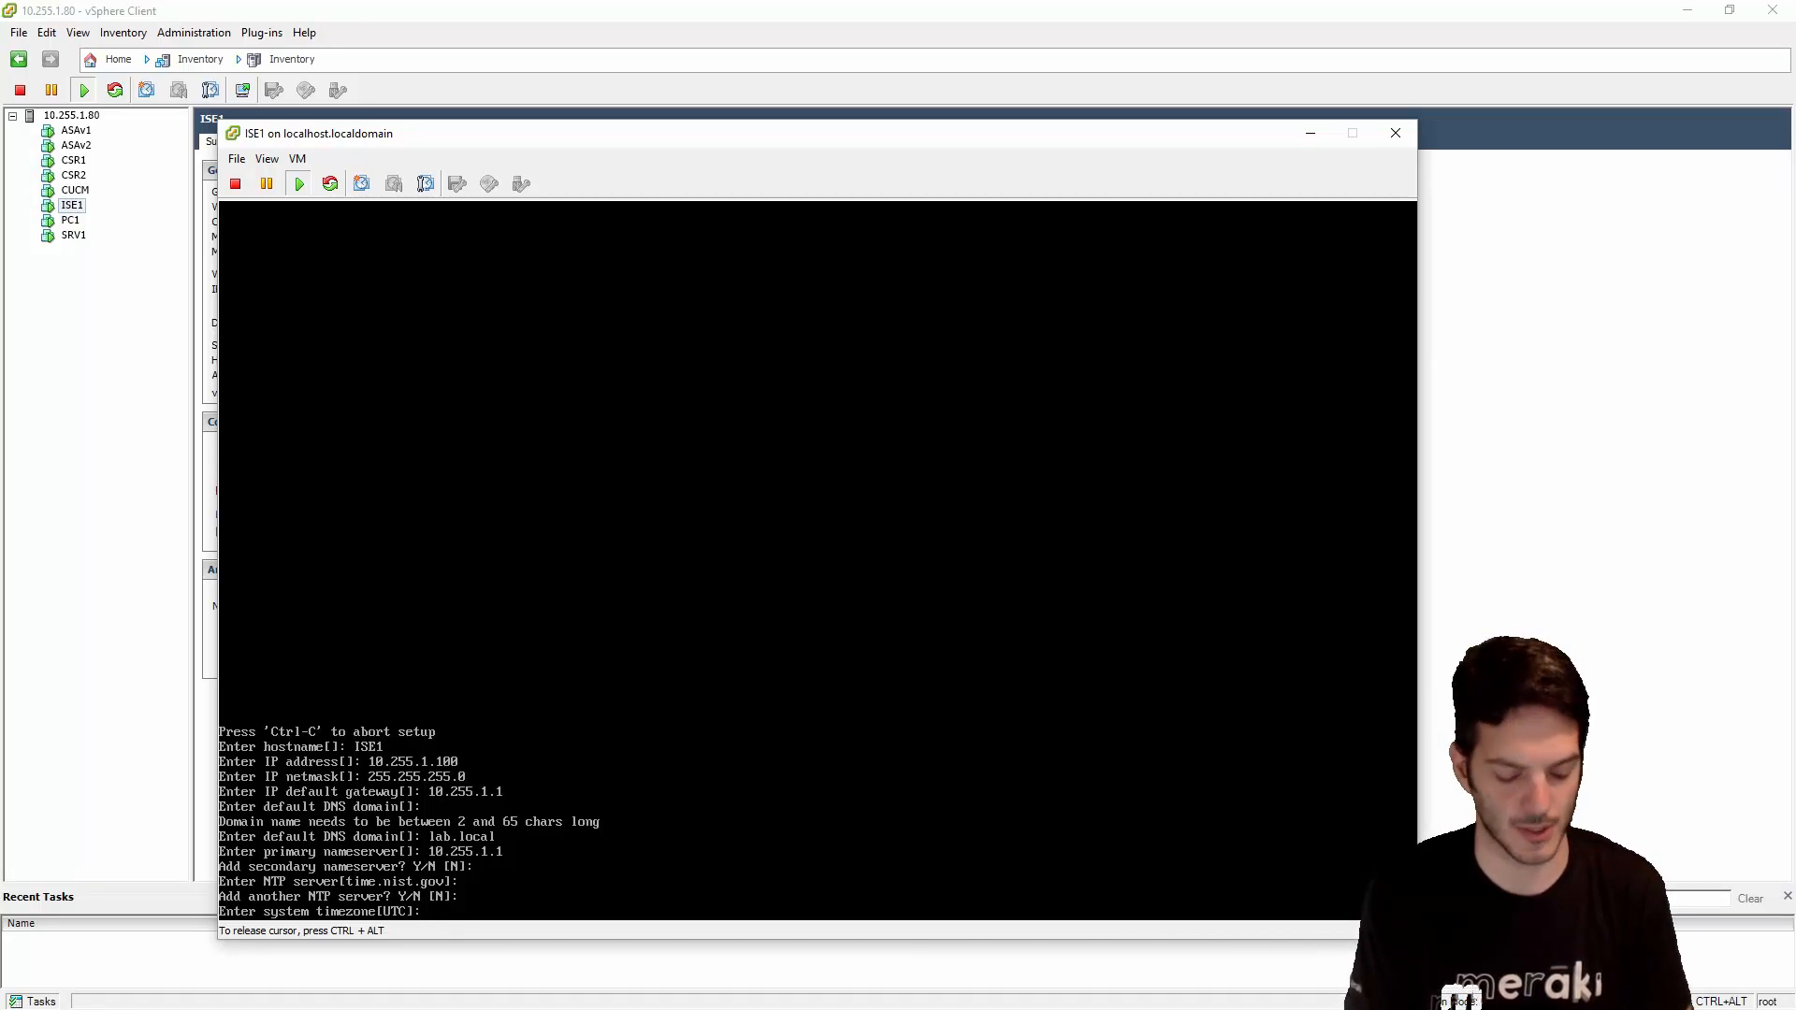
- Set timezone America/Chicago, enable SSH, keep username admin, and submit the admin password
{"action": "type", "text": "America/"}
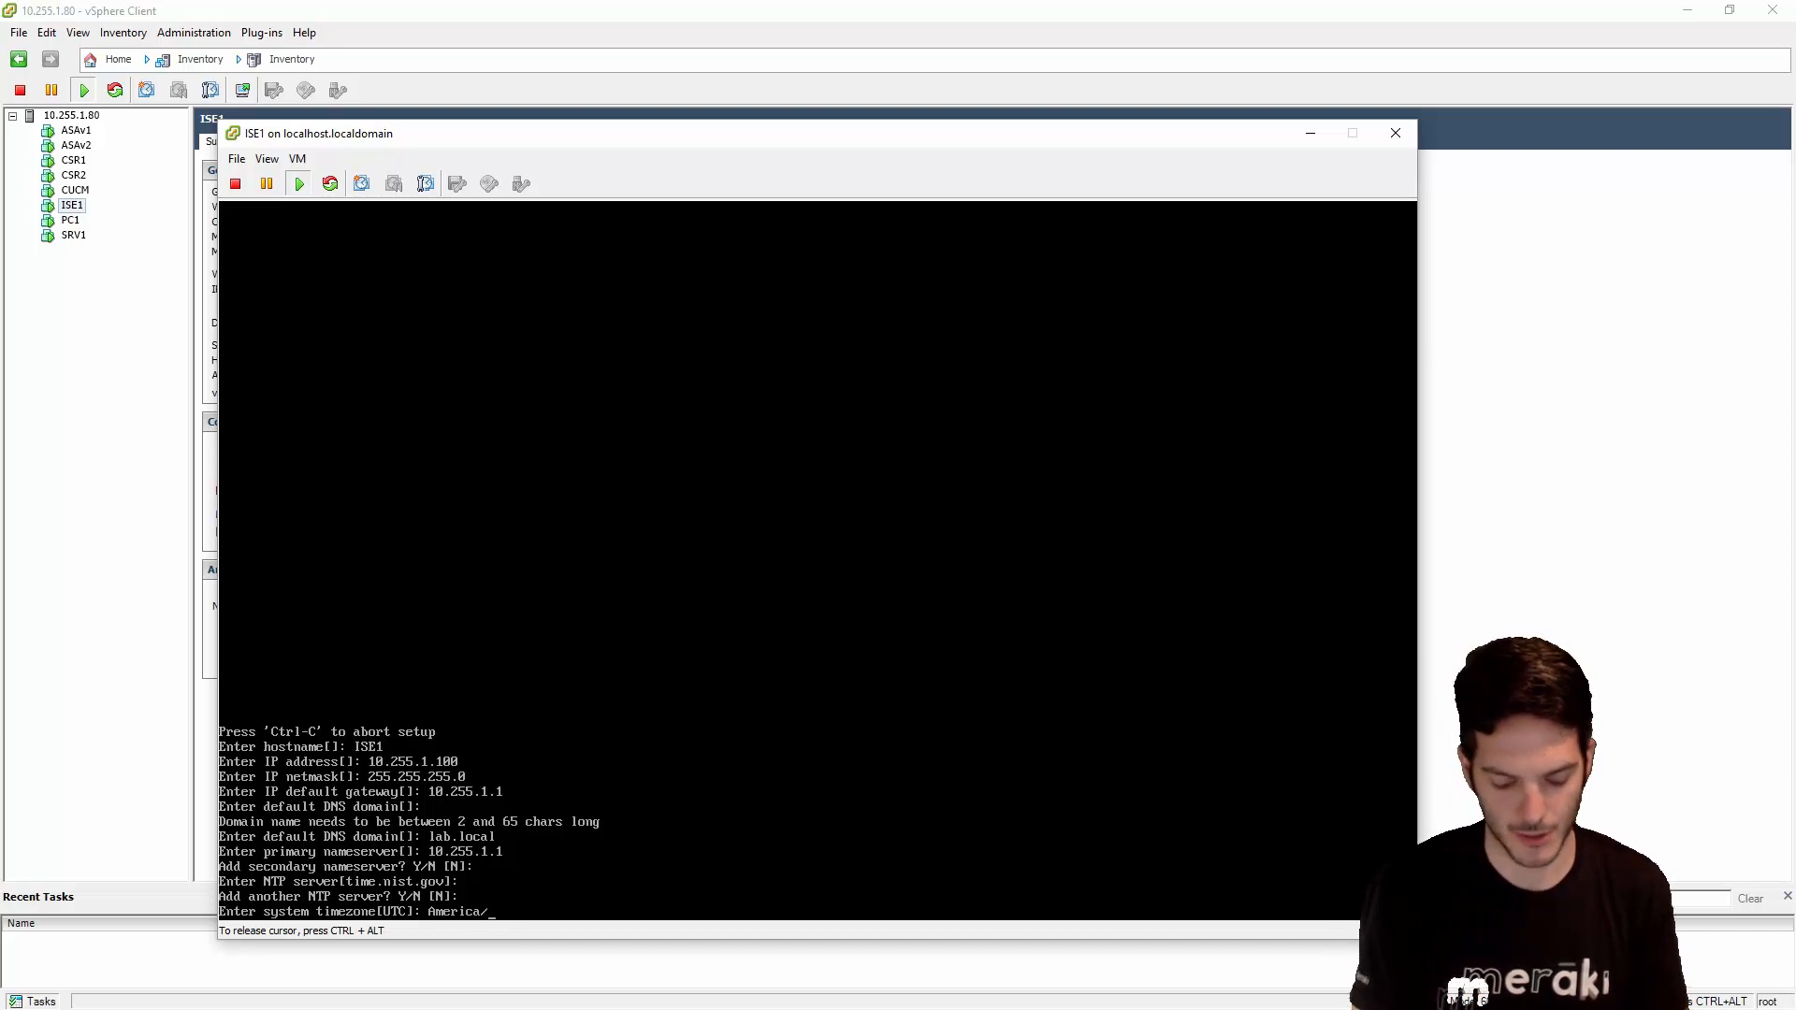
{"action": "type", "text": "Chicago"}
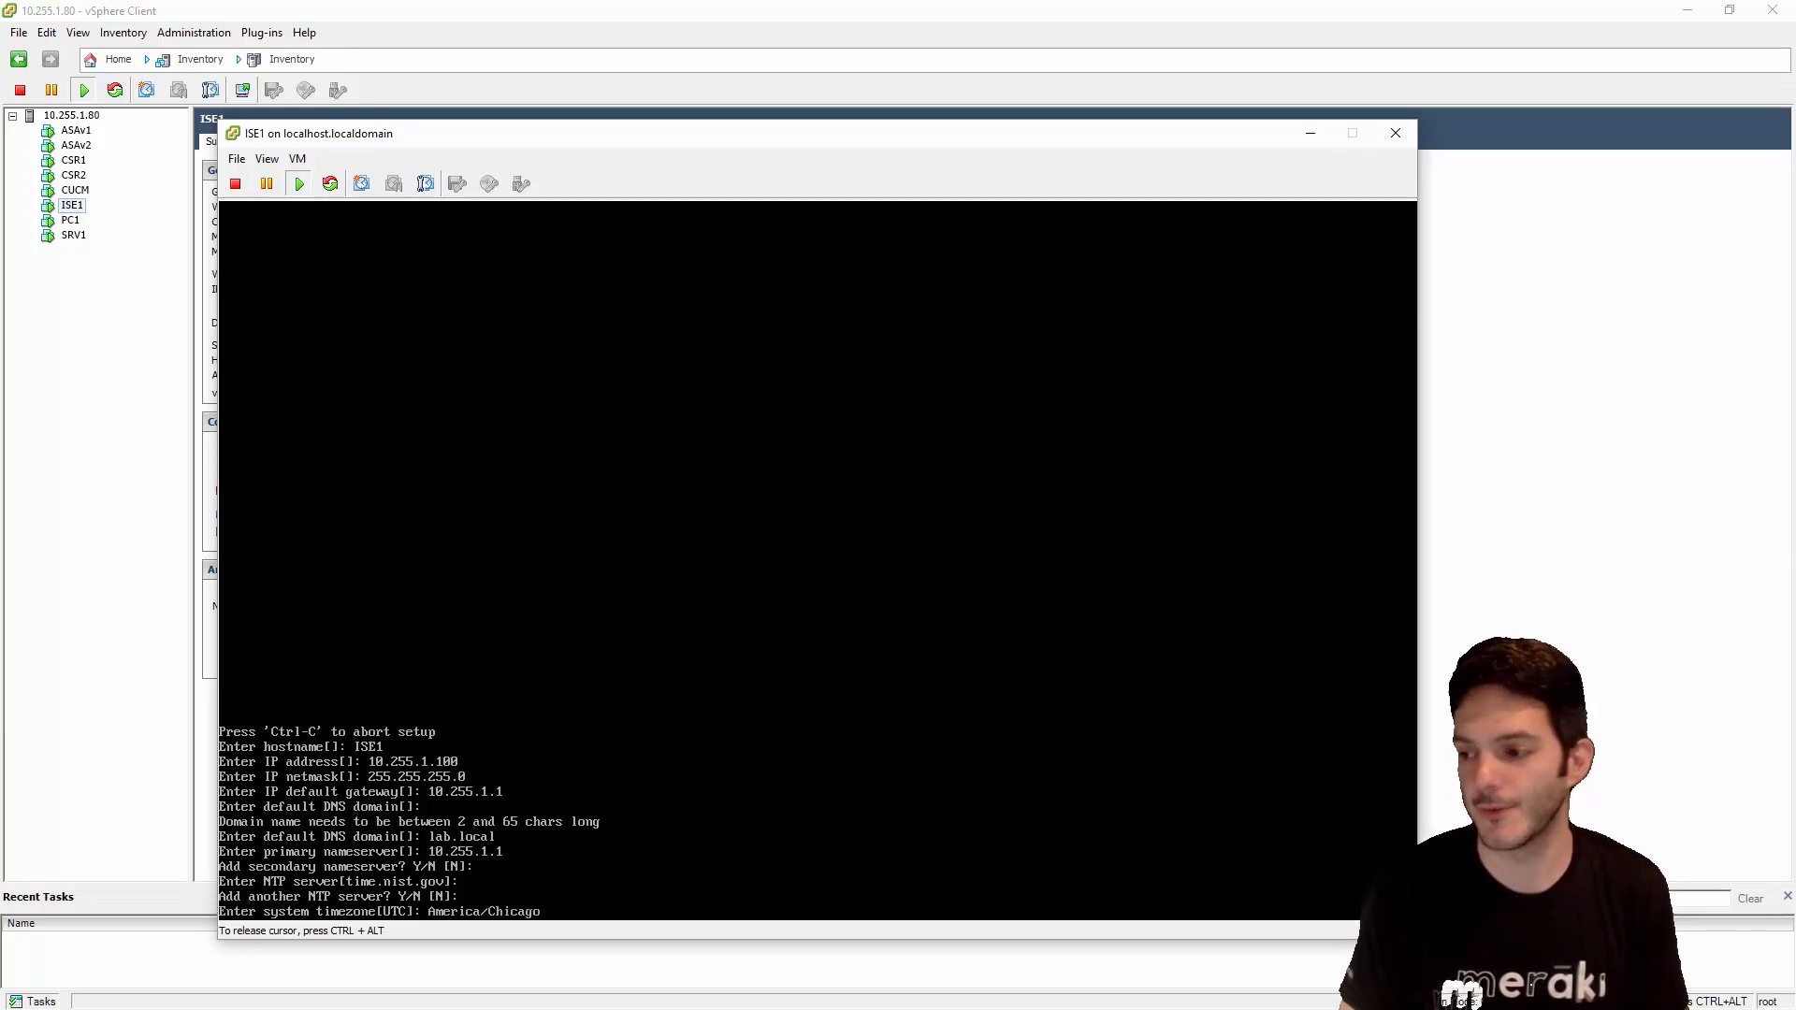
{"action": "key", "text": "Return"}
{"action": "type", "text": "y"}
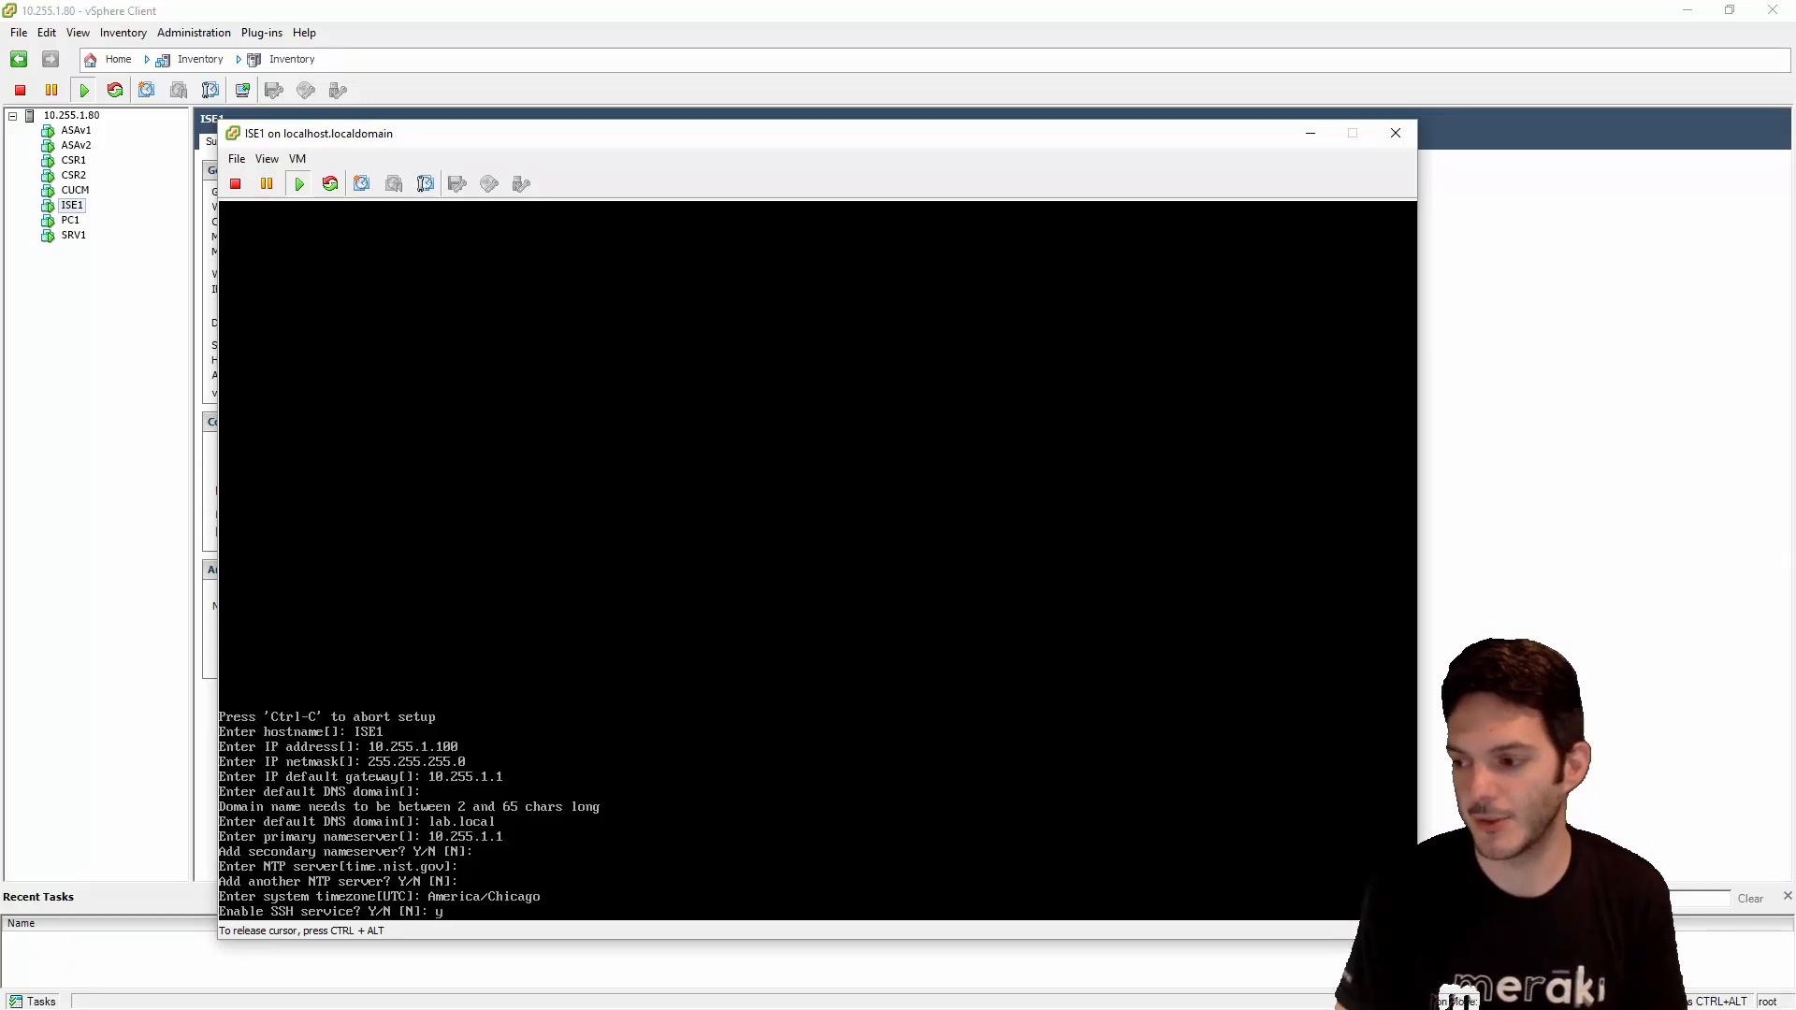
{"action": "key", "text": "Return"}
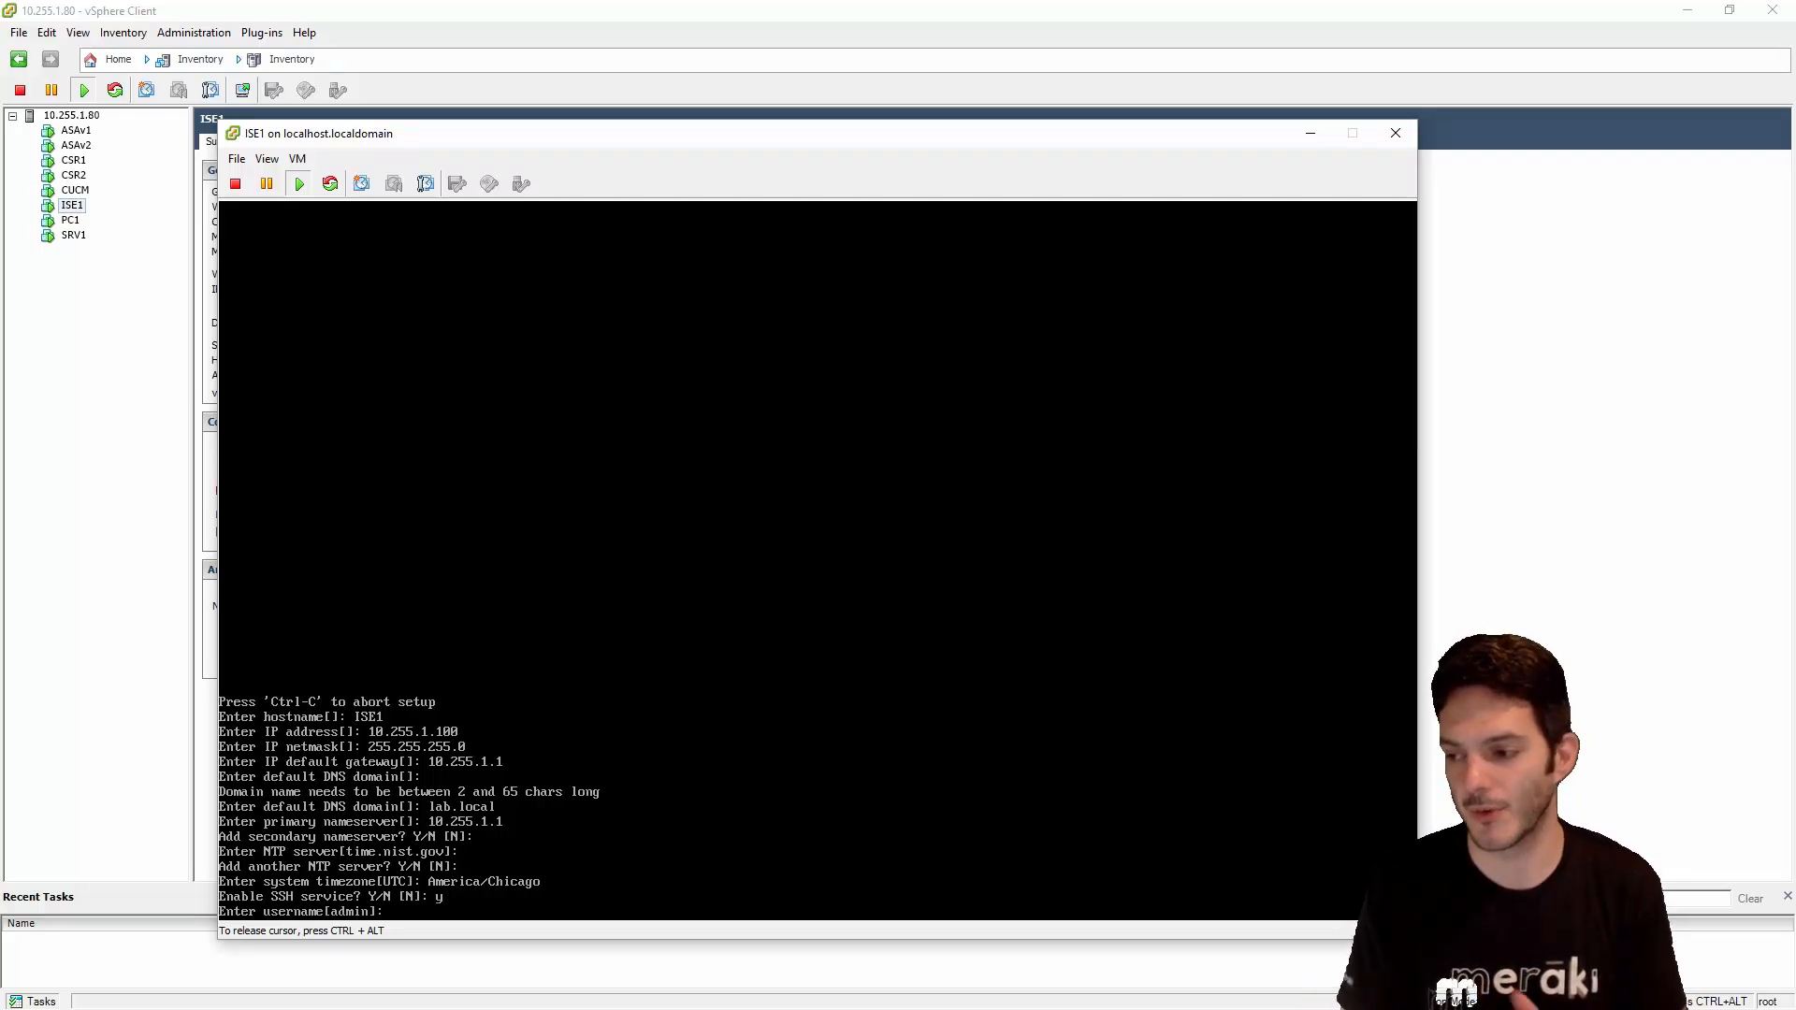
{"action": "key", "text": "Return"}
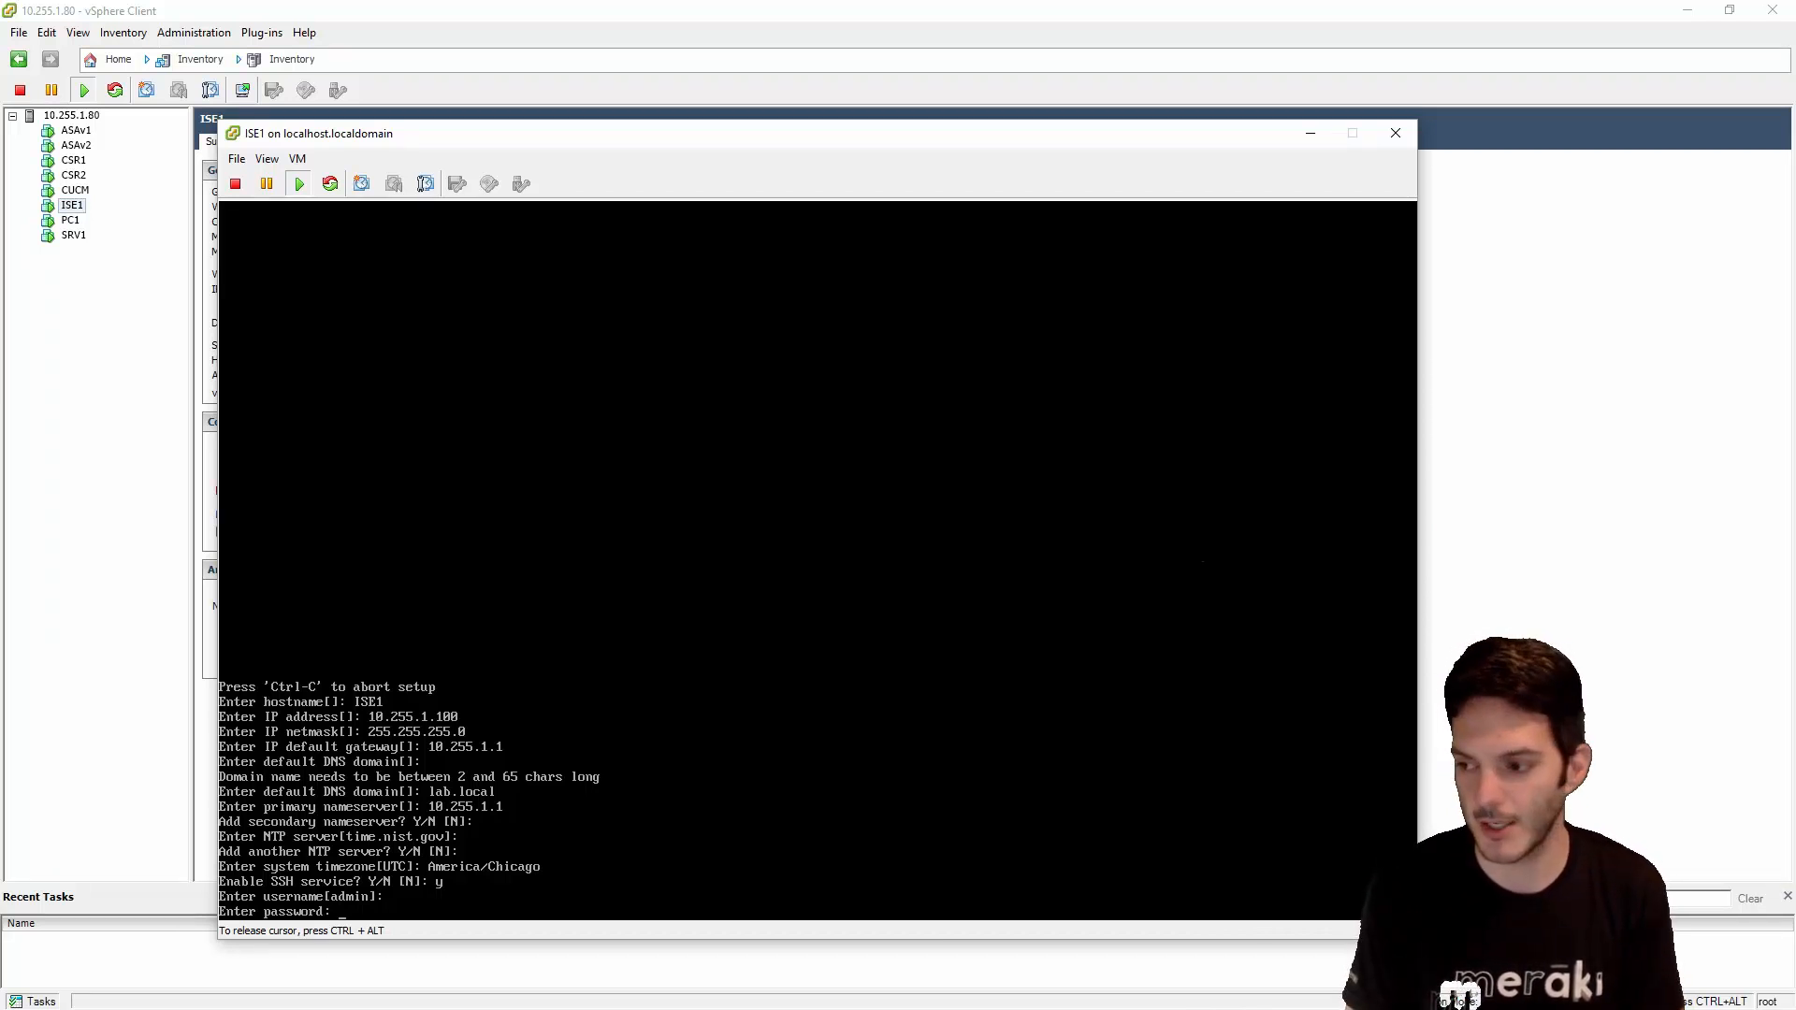
{"action": "key", "text": "Return"}
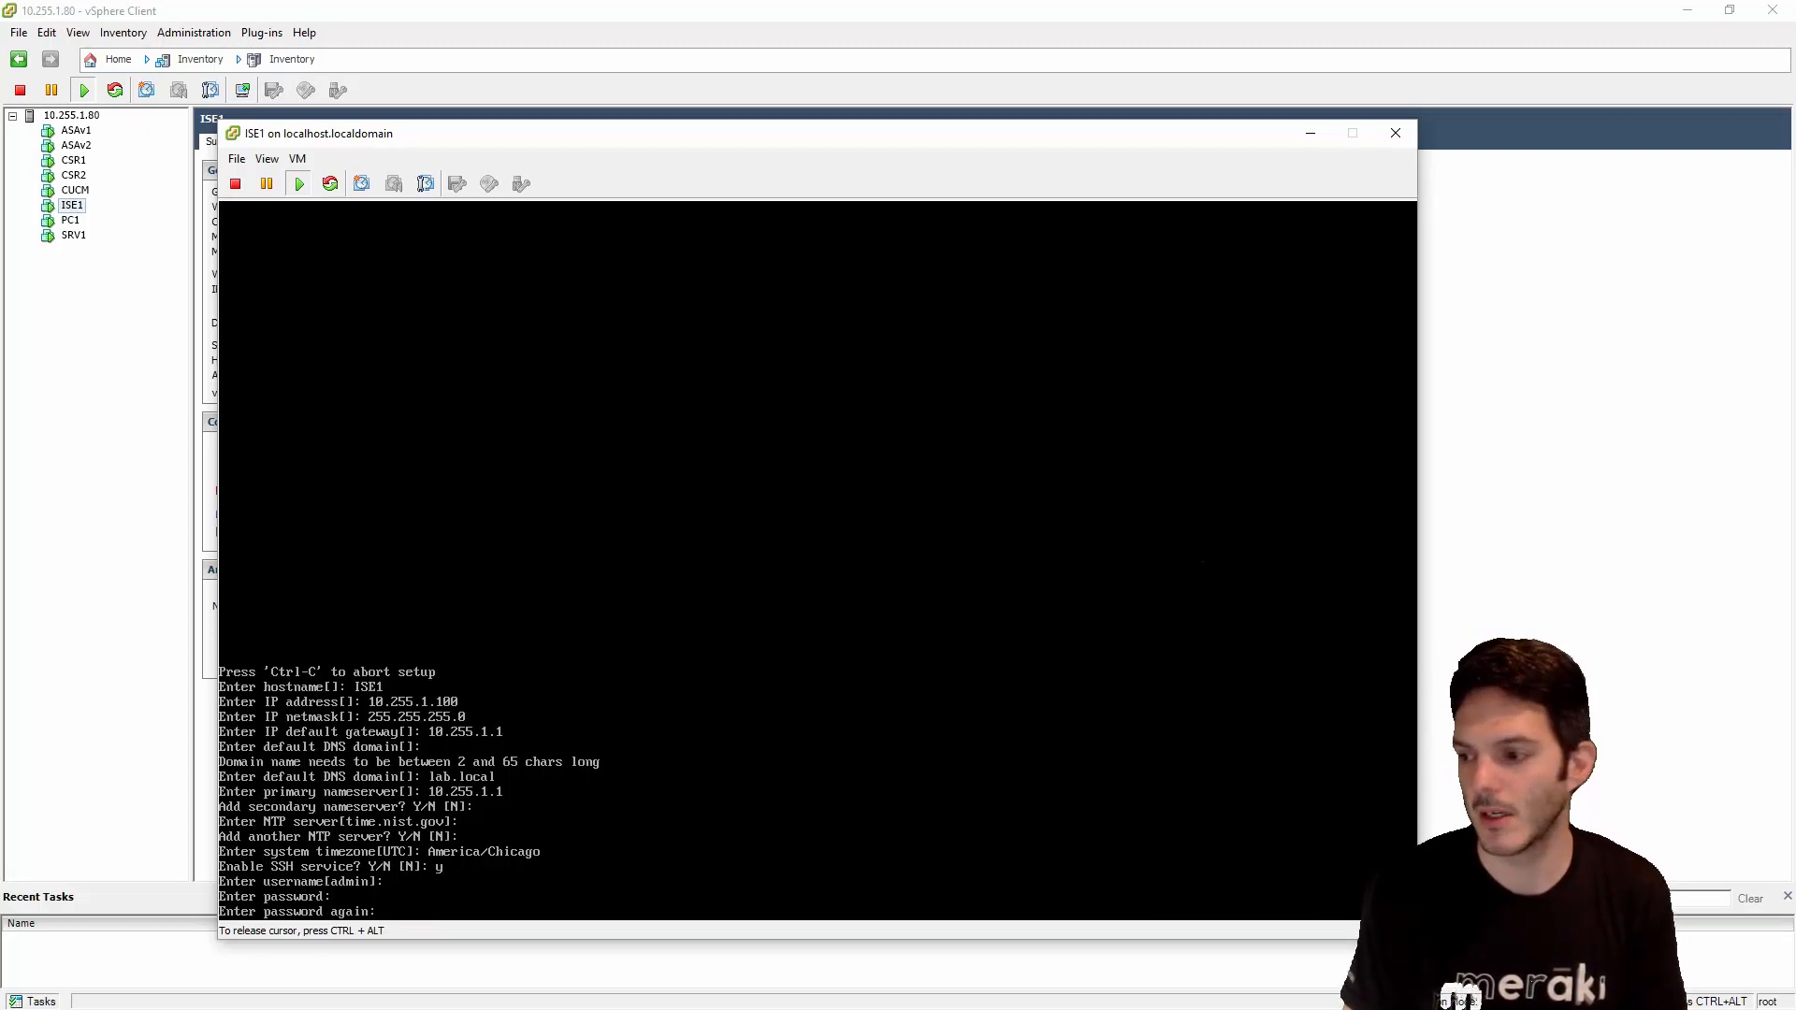
- Confirm the admin password so setup runs its checks, then retry after the NTP sync failure
{"action": "key", "text": "Return"}
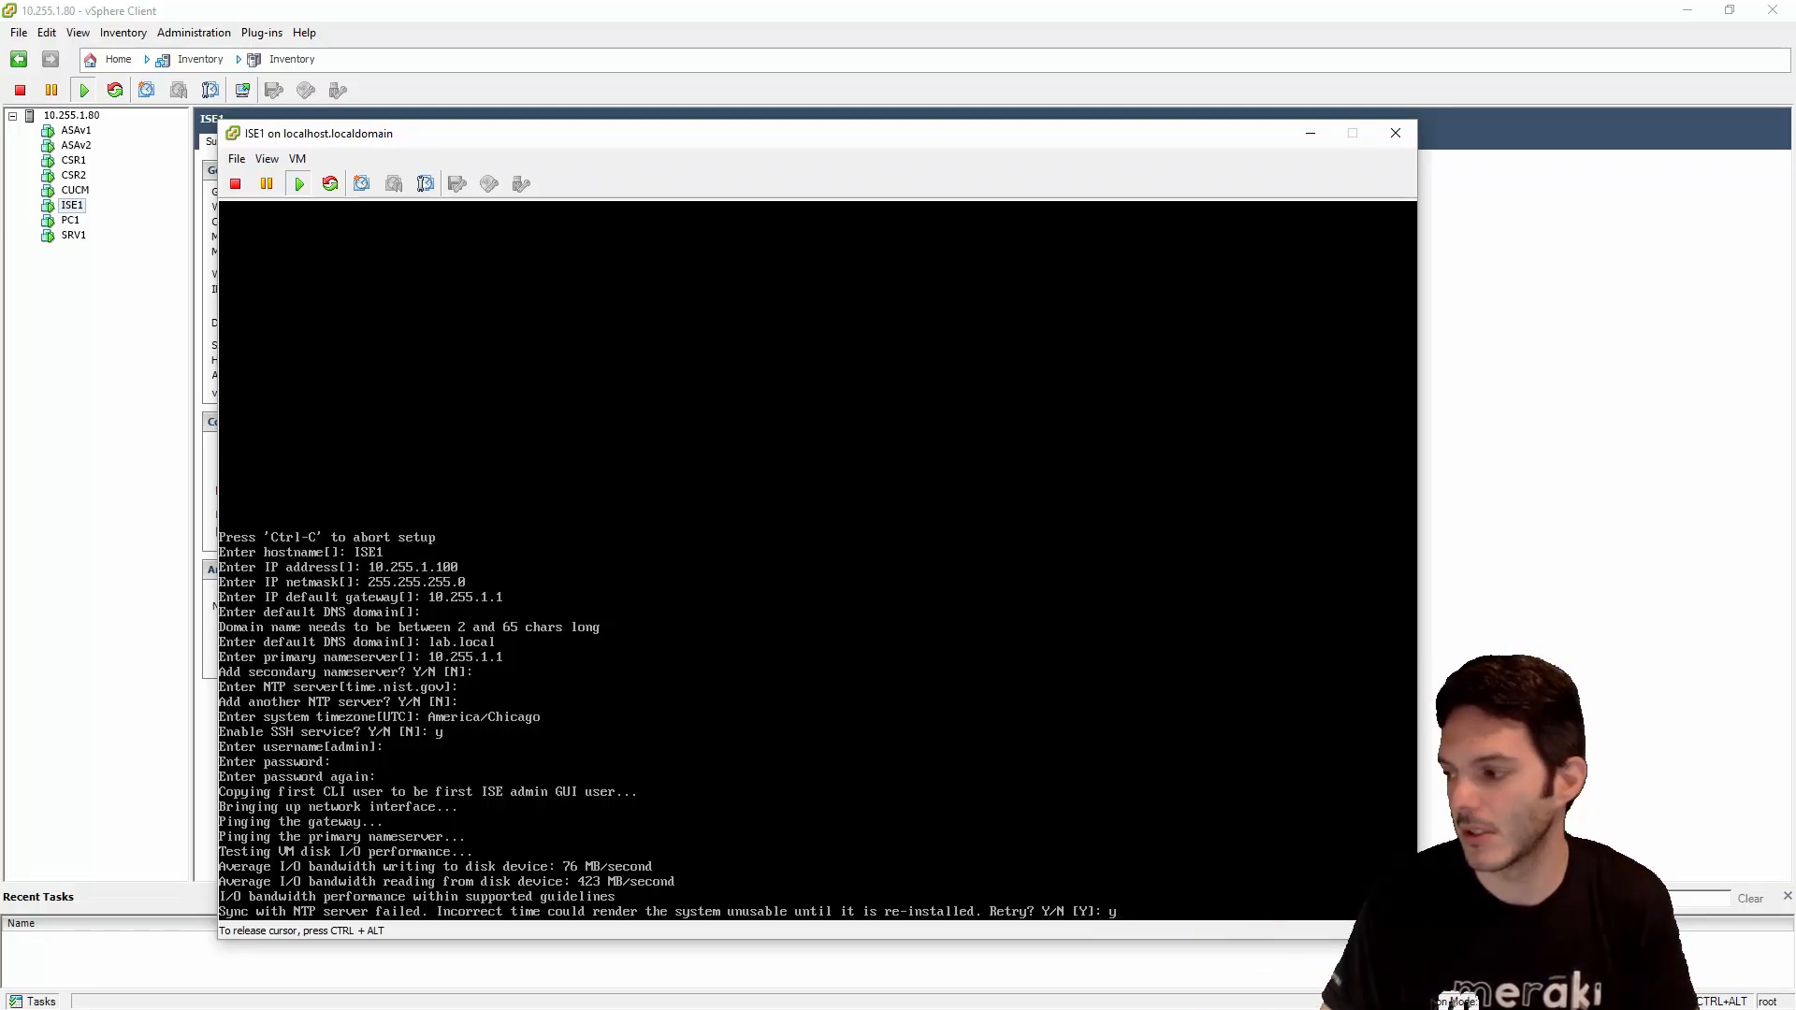
{"action": "key", "text": "Return"}
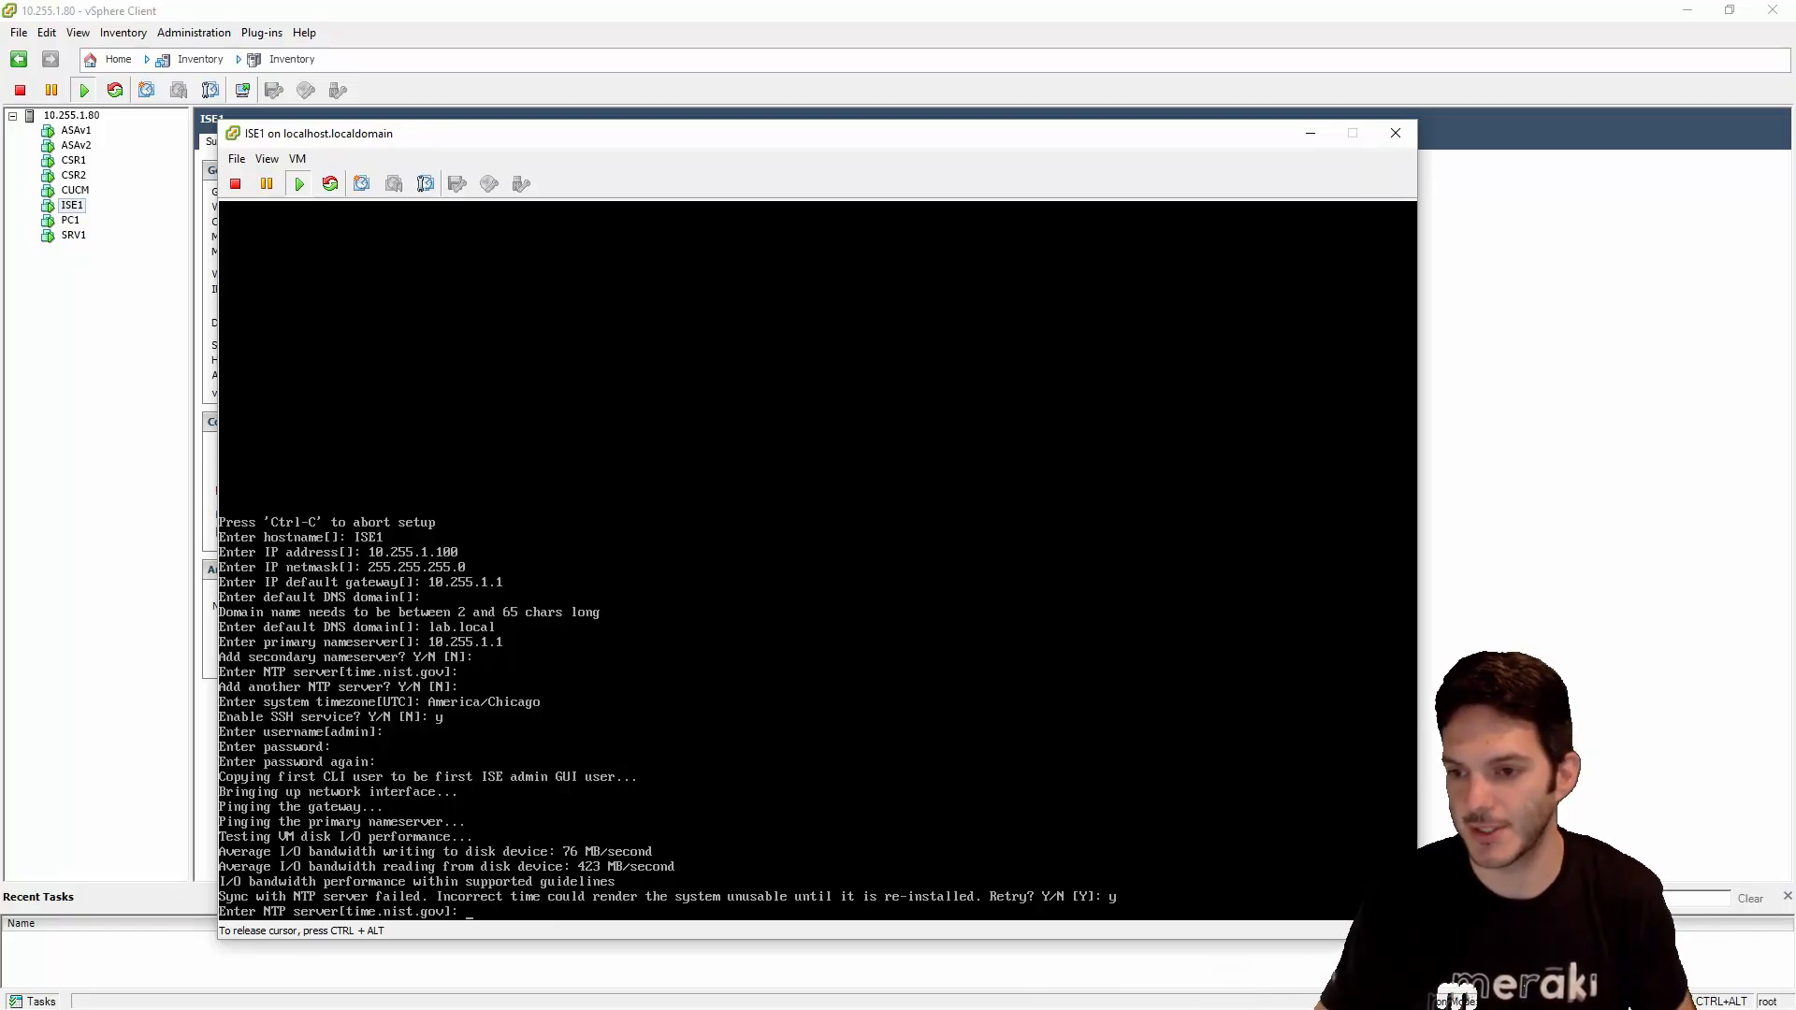
- Ping time.nist.gov from Command Prompt and stop it after it times out
{"action": "left_click", "coordinate": [820, 832]}
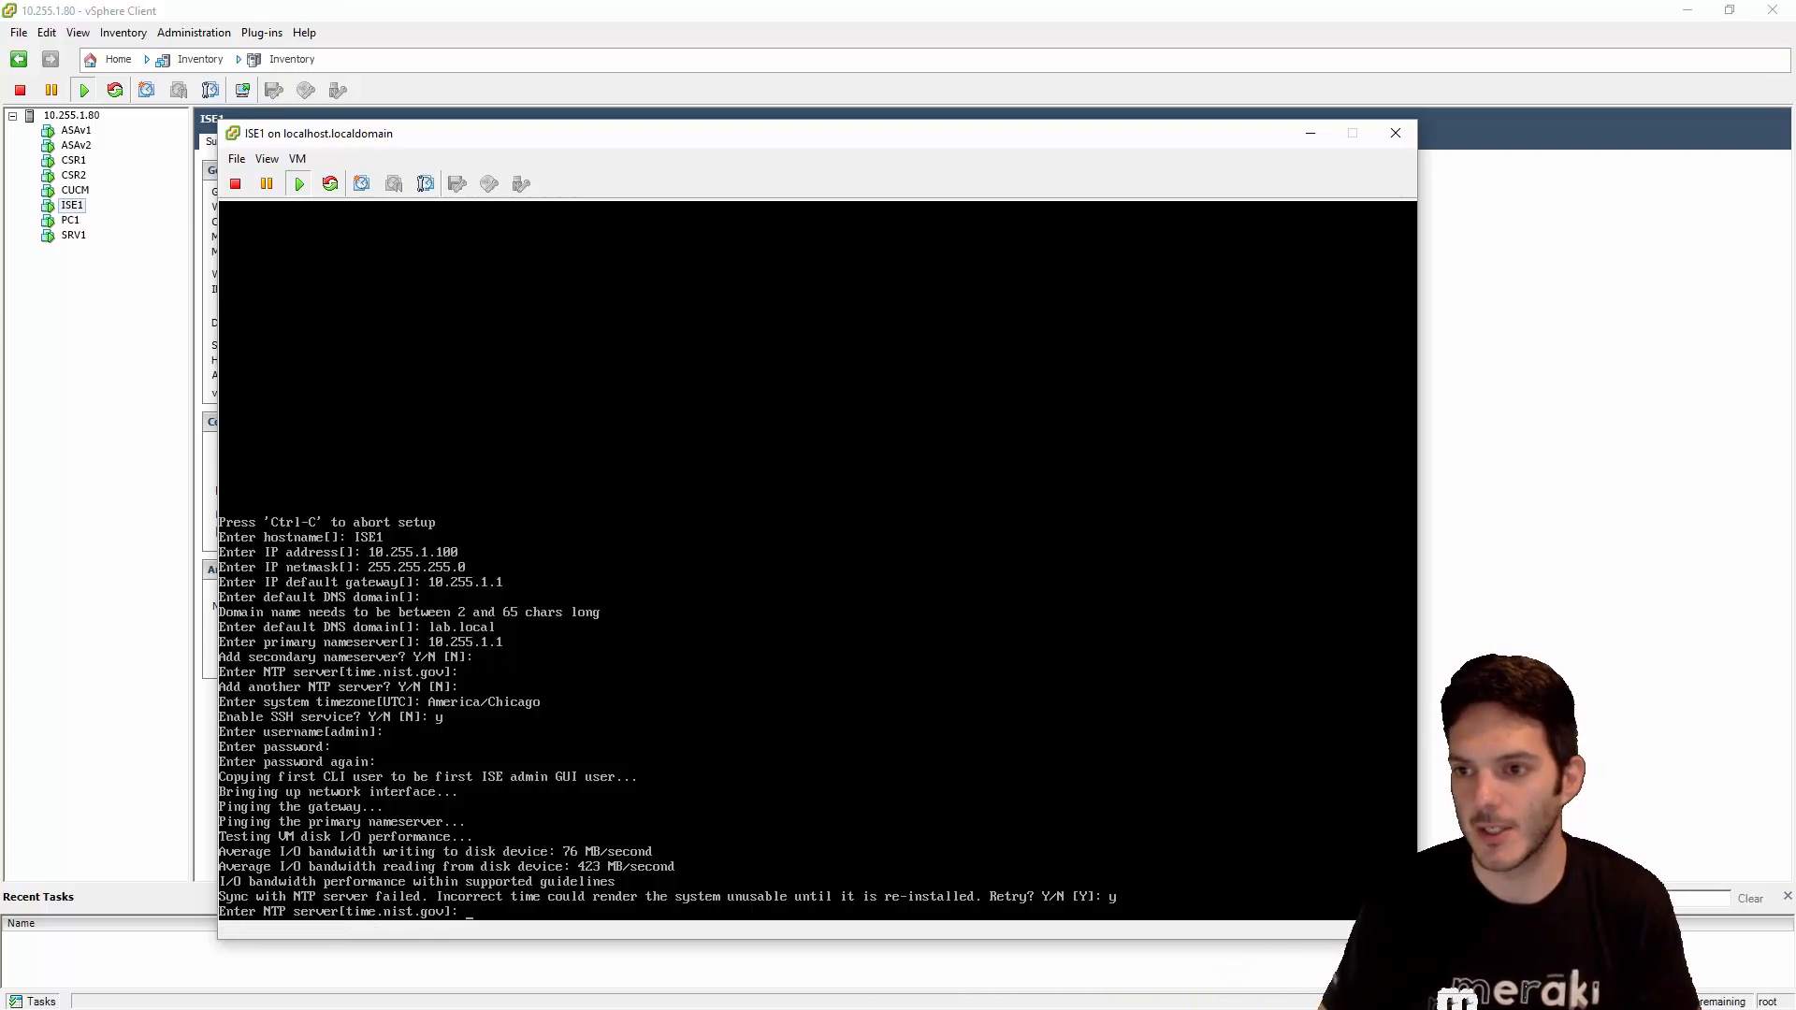
{"action": "key", "text": "alt+Tab"}
{"action": "left_click_drag", "start_coordinate": [649, 408], "coordinate": [1003, 297]}
{"action": "type", "text": "pi"}
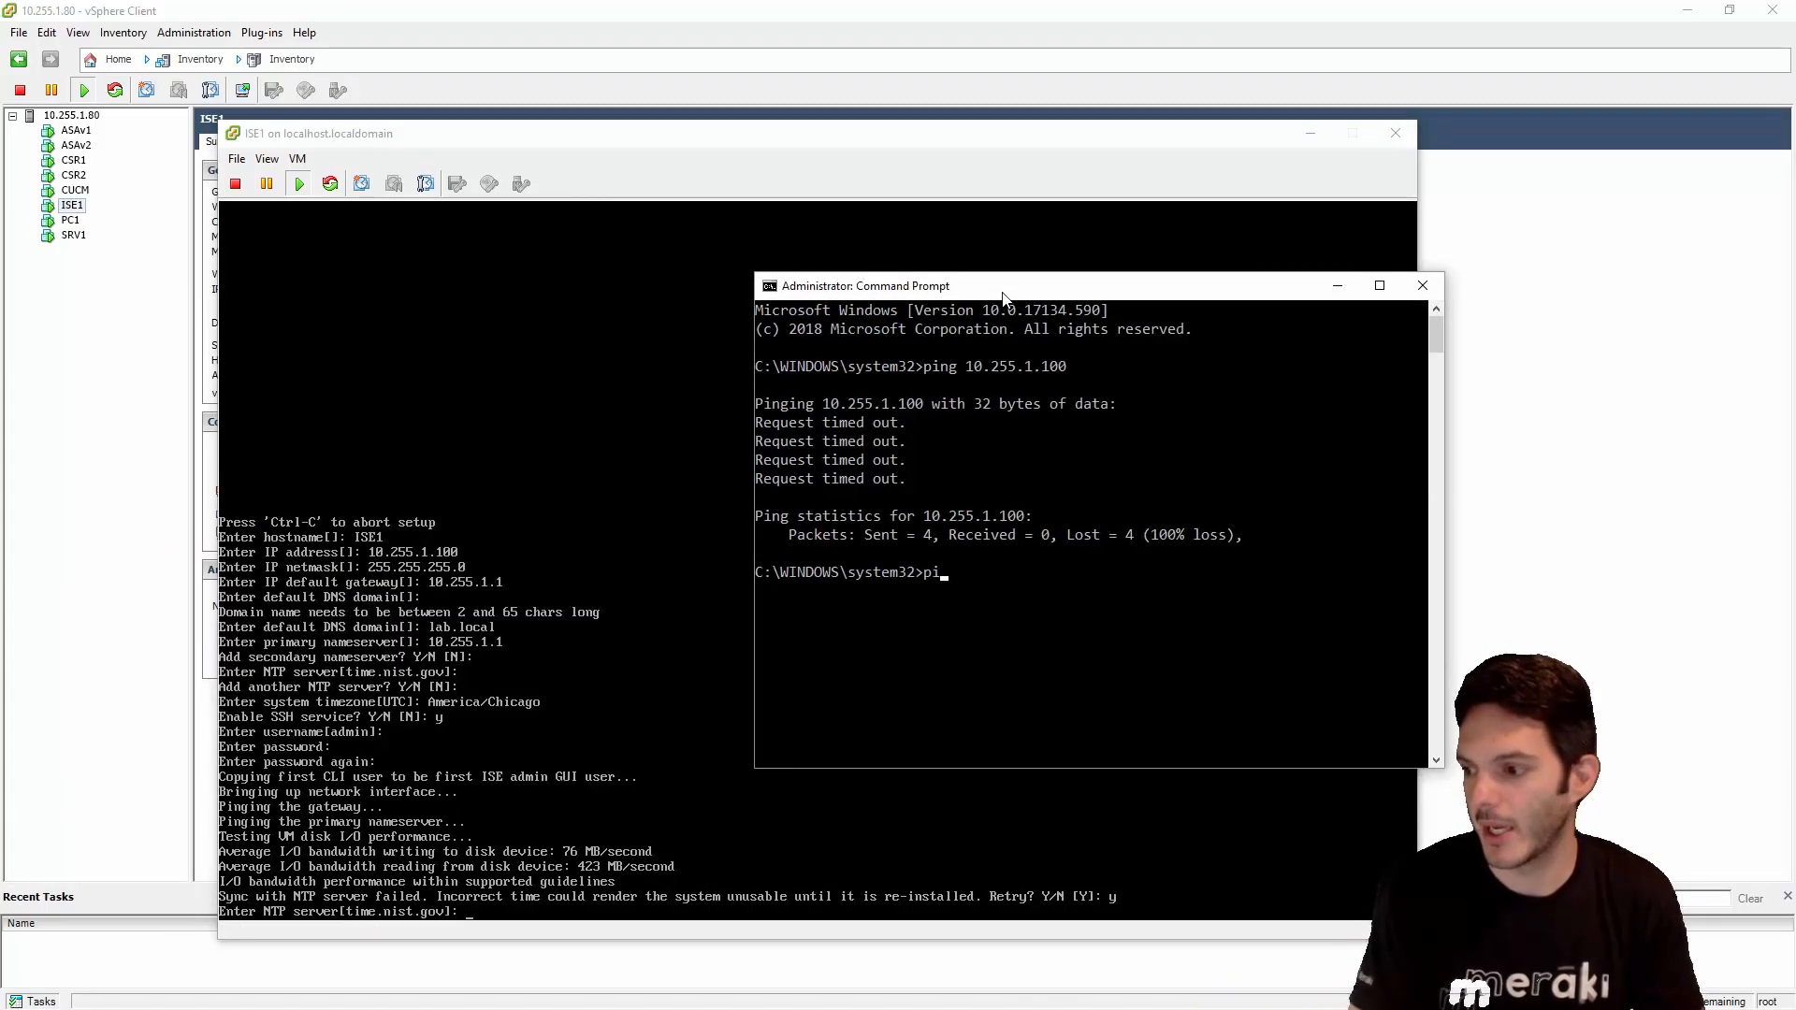
{"action": "type", "text": "ng time."}
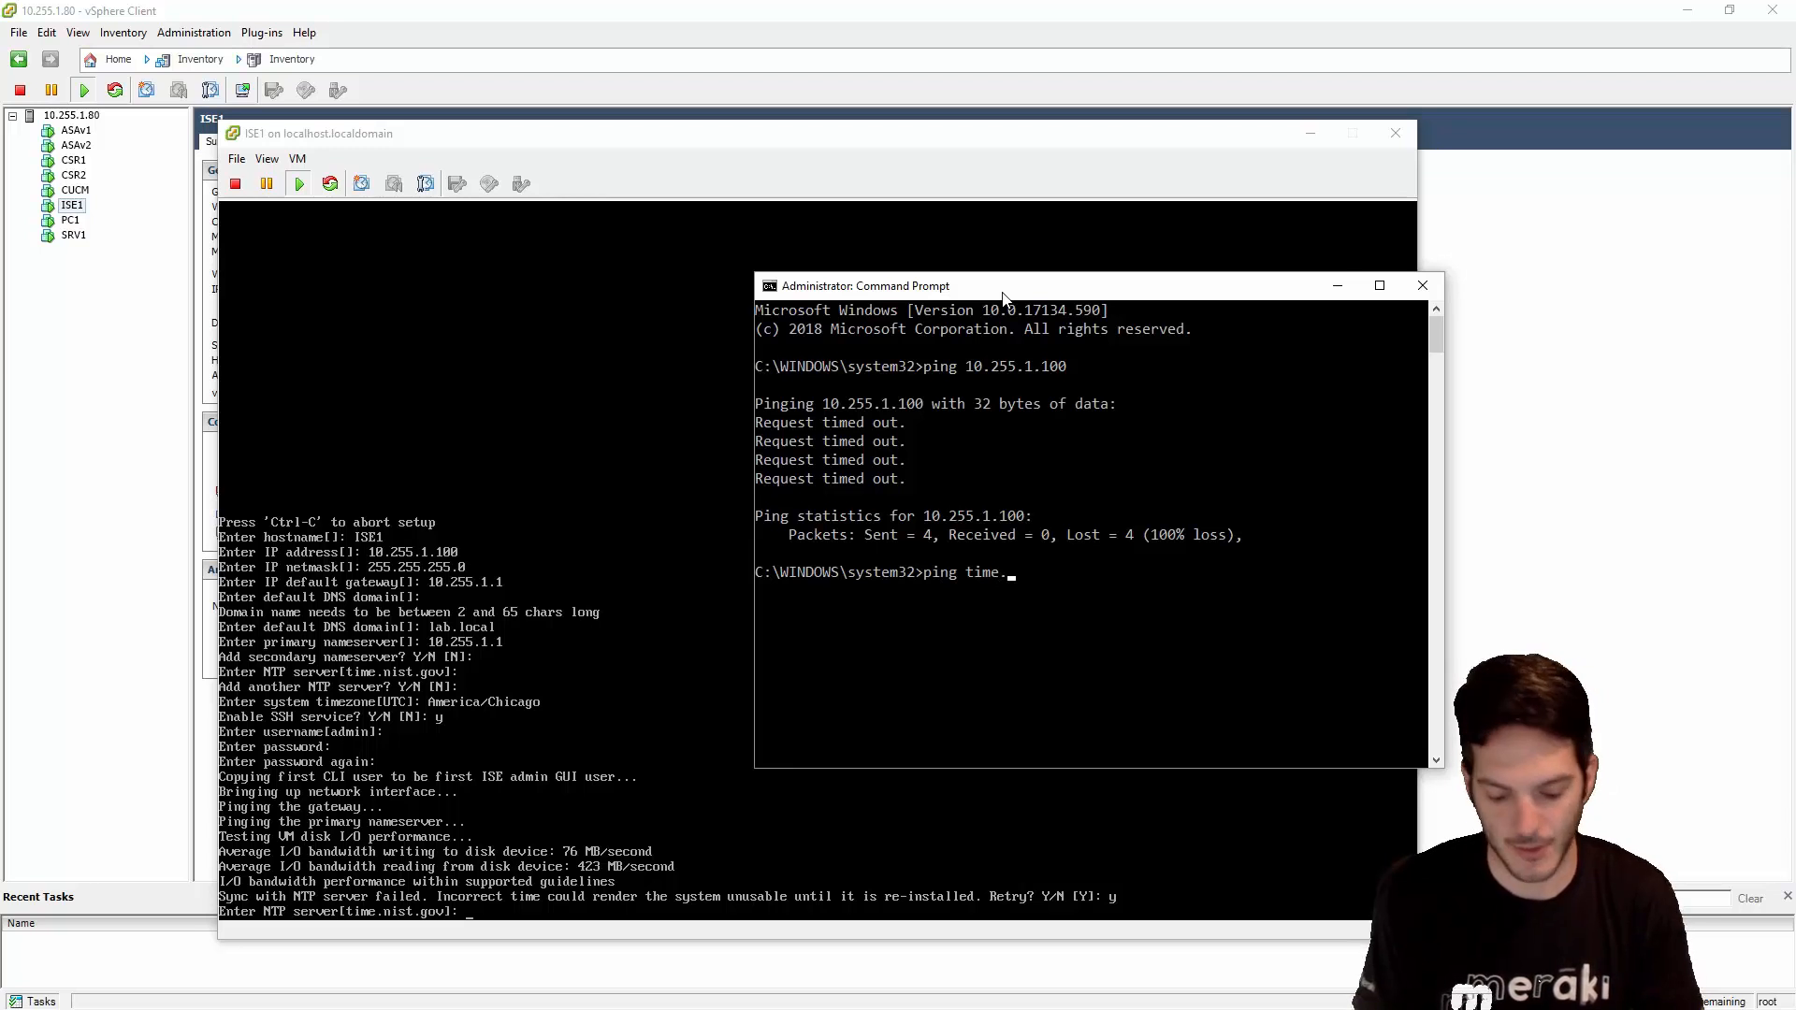
{"action": "type", "text": "nist.gov"}
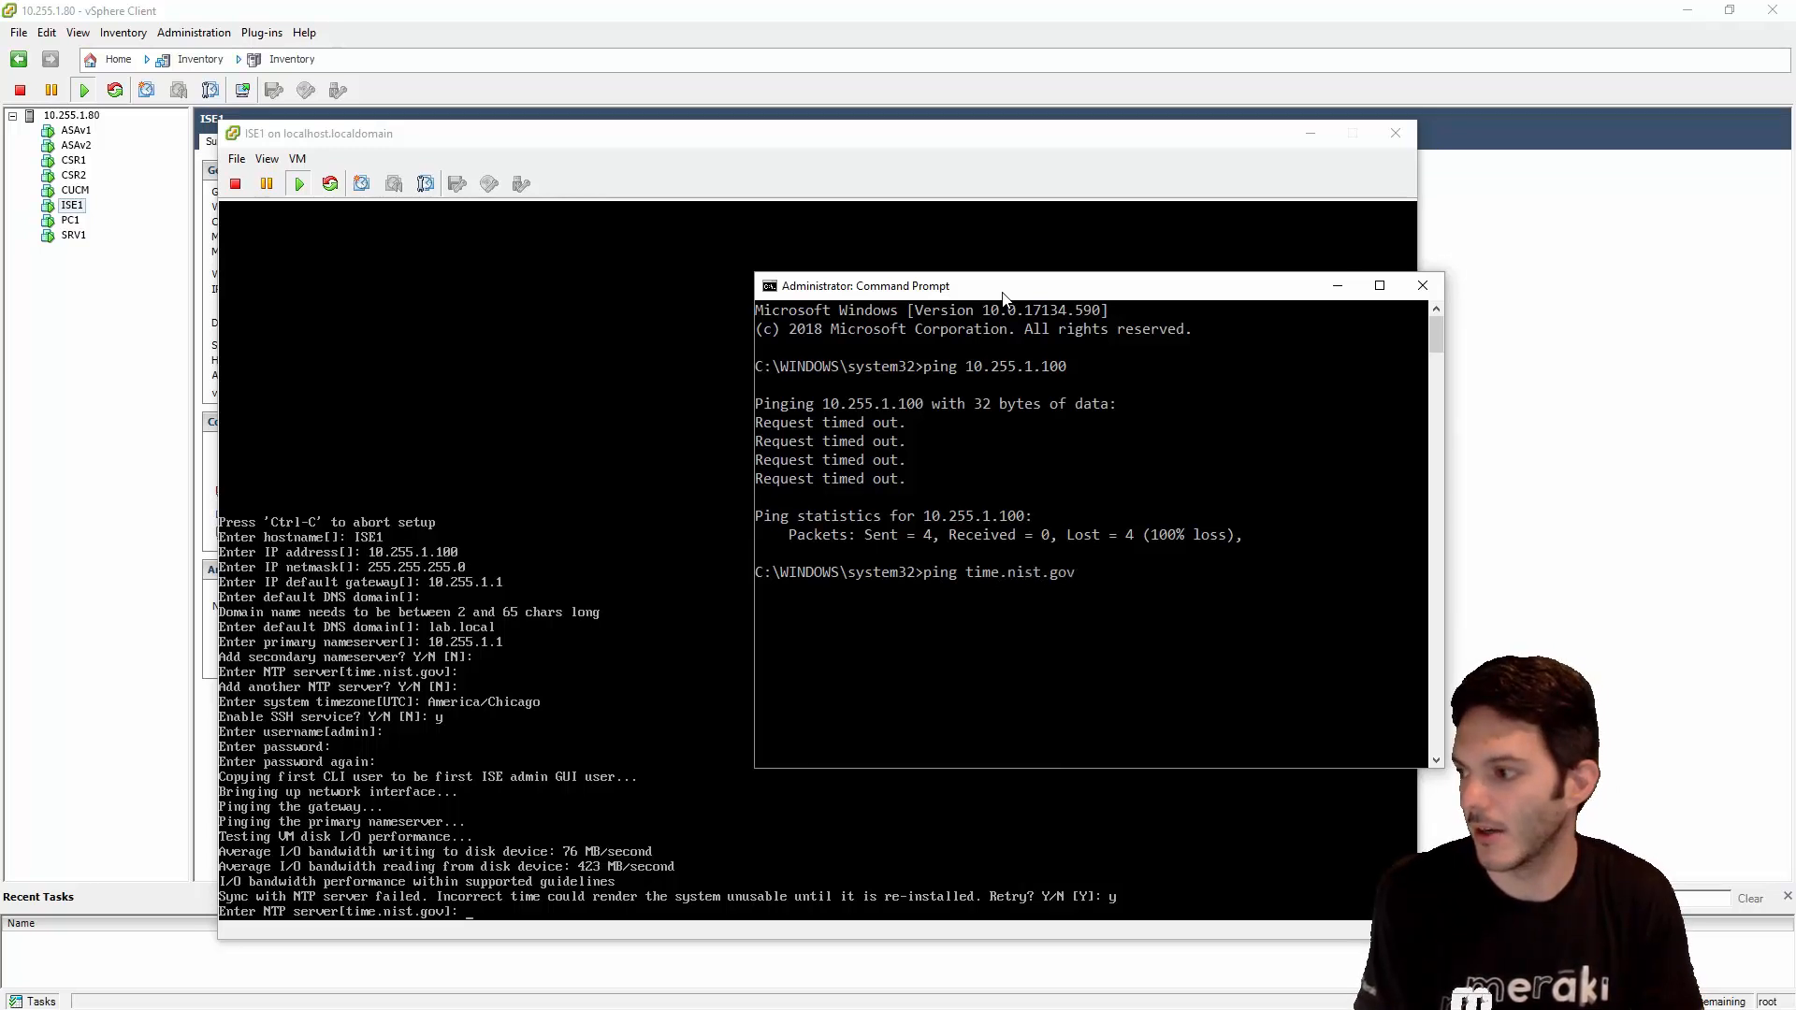
{"action": "key", "text": "Return"}
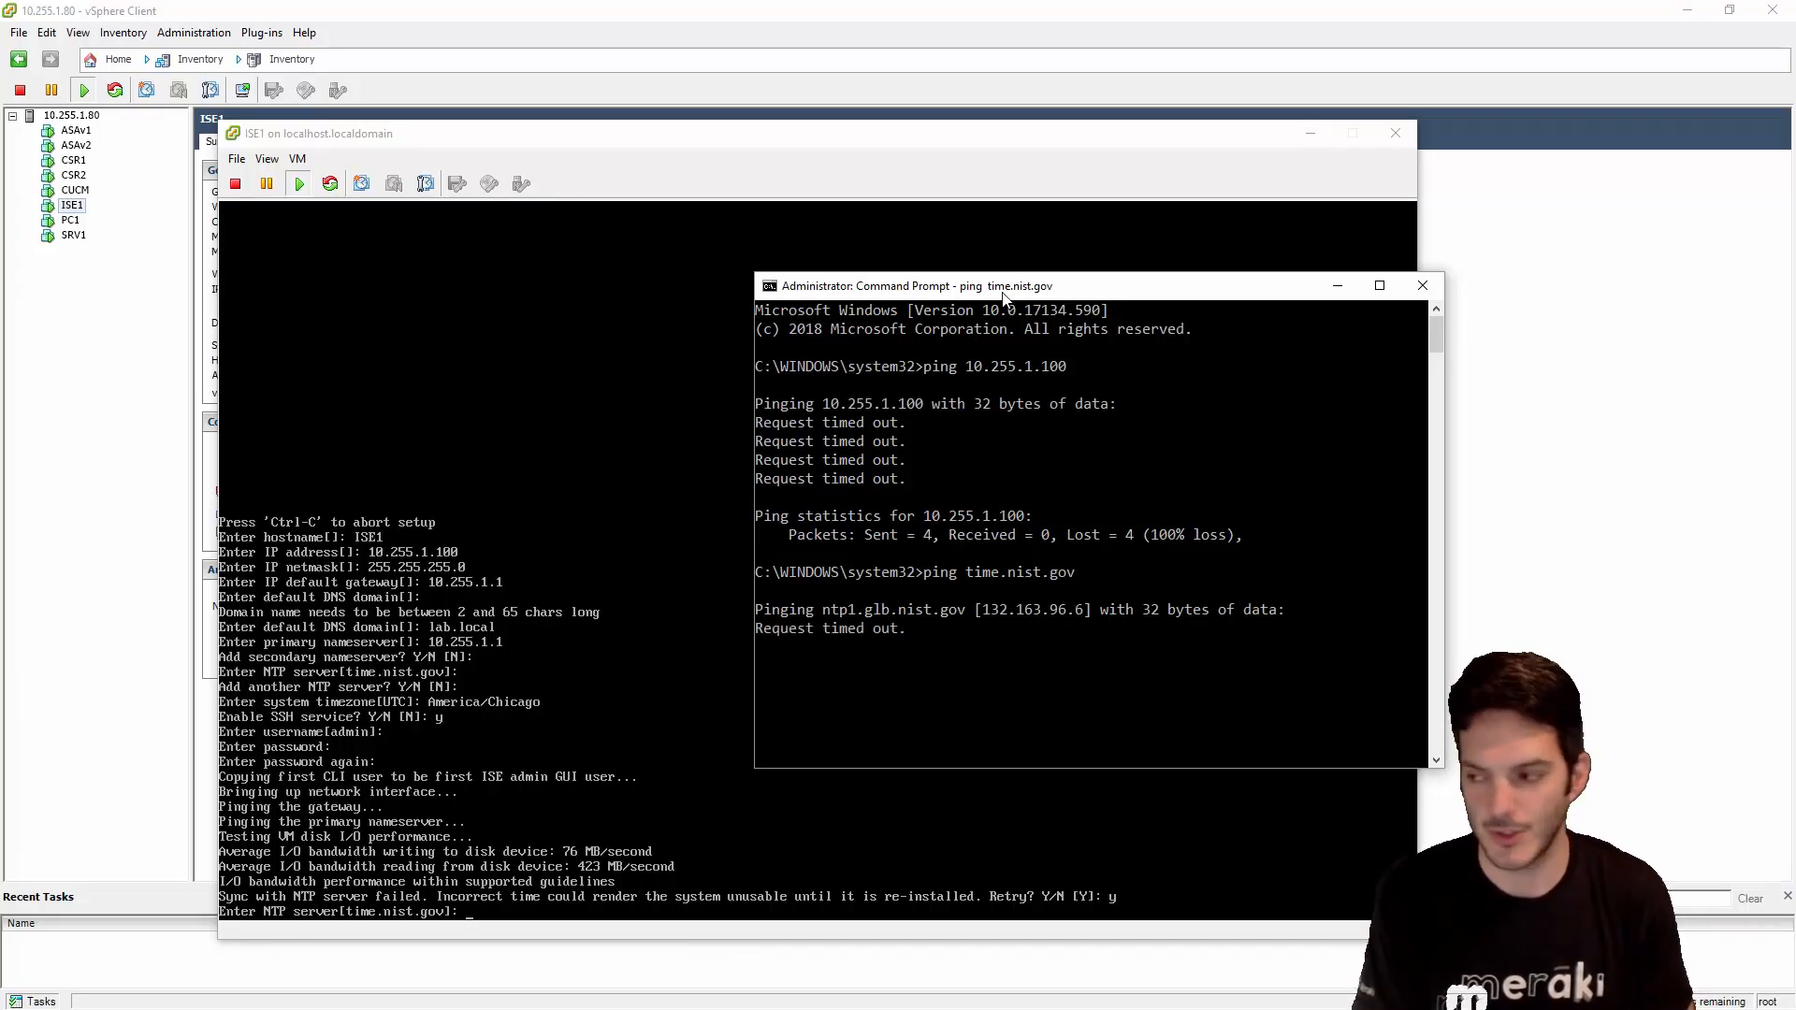
{"action": "key", "text": "ctrl+c"}
- Ping 0.us.pool.ntp.org and confirm it replies with 0% loss
{"action": "type", "text": "ping"}
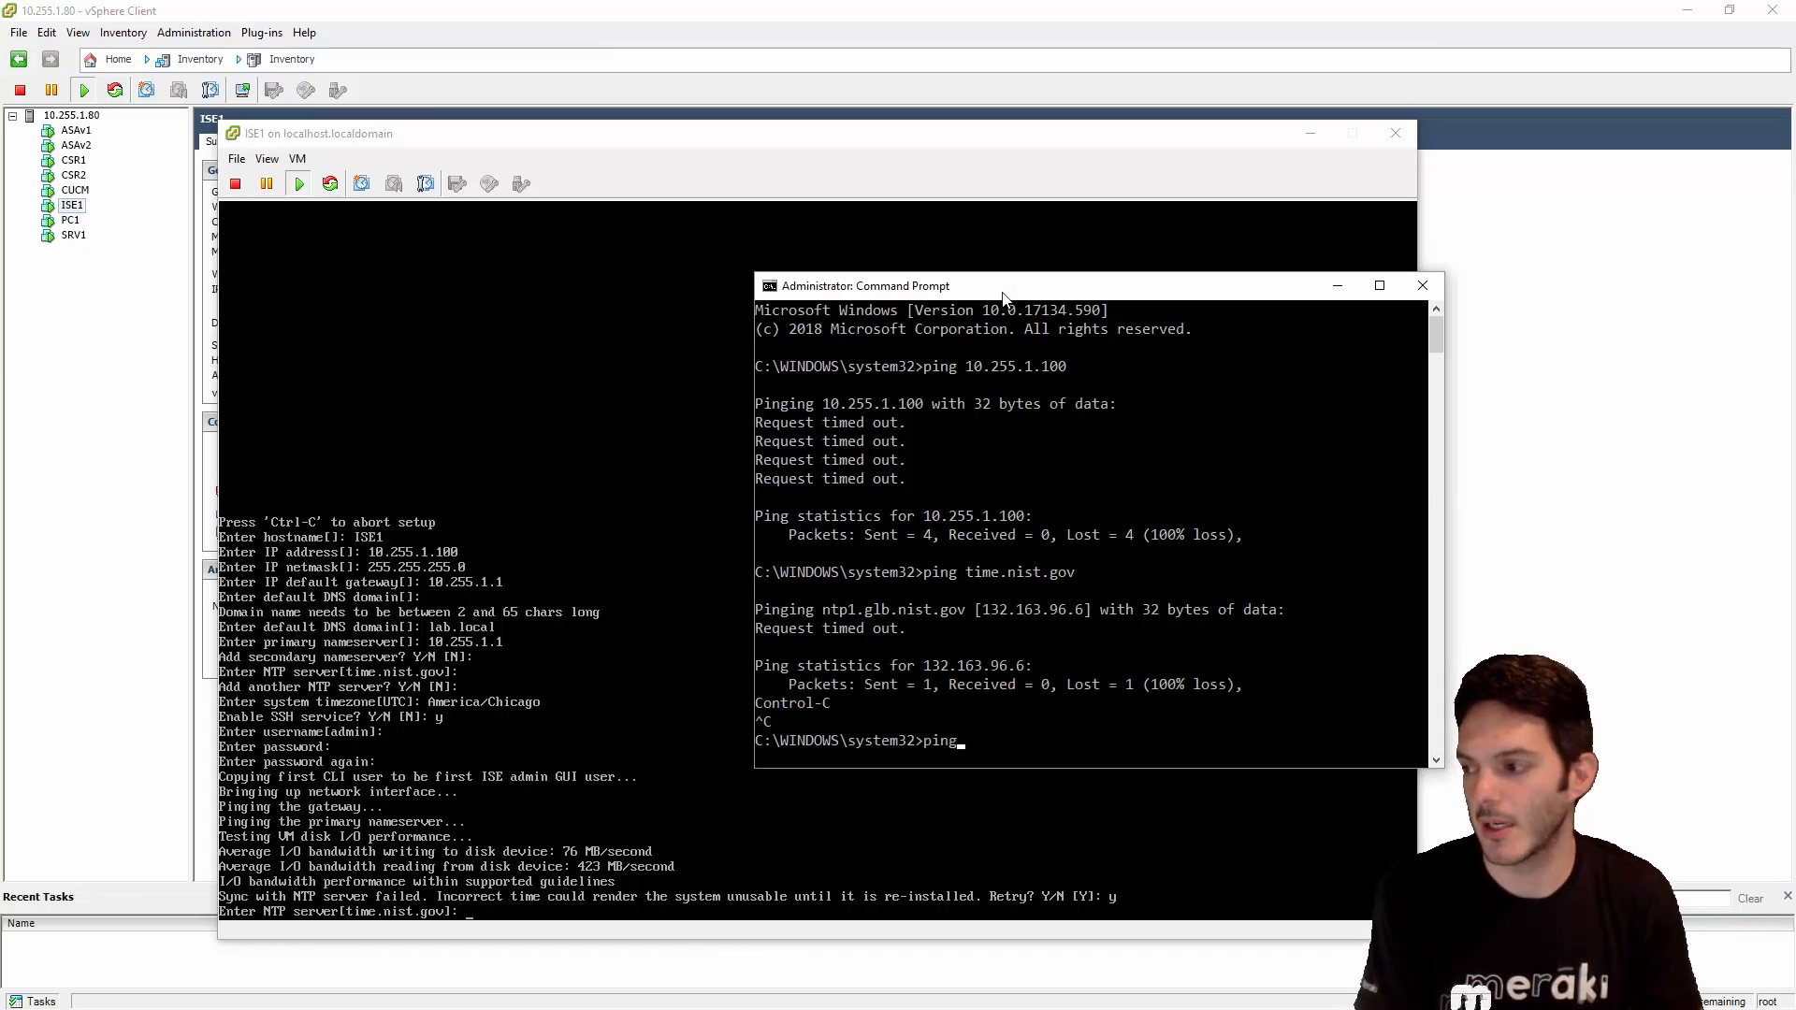
{"action": "type", "text": " 0."}
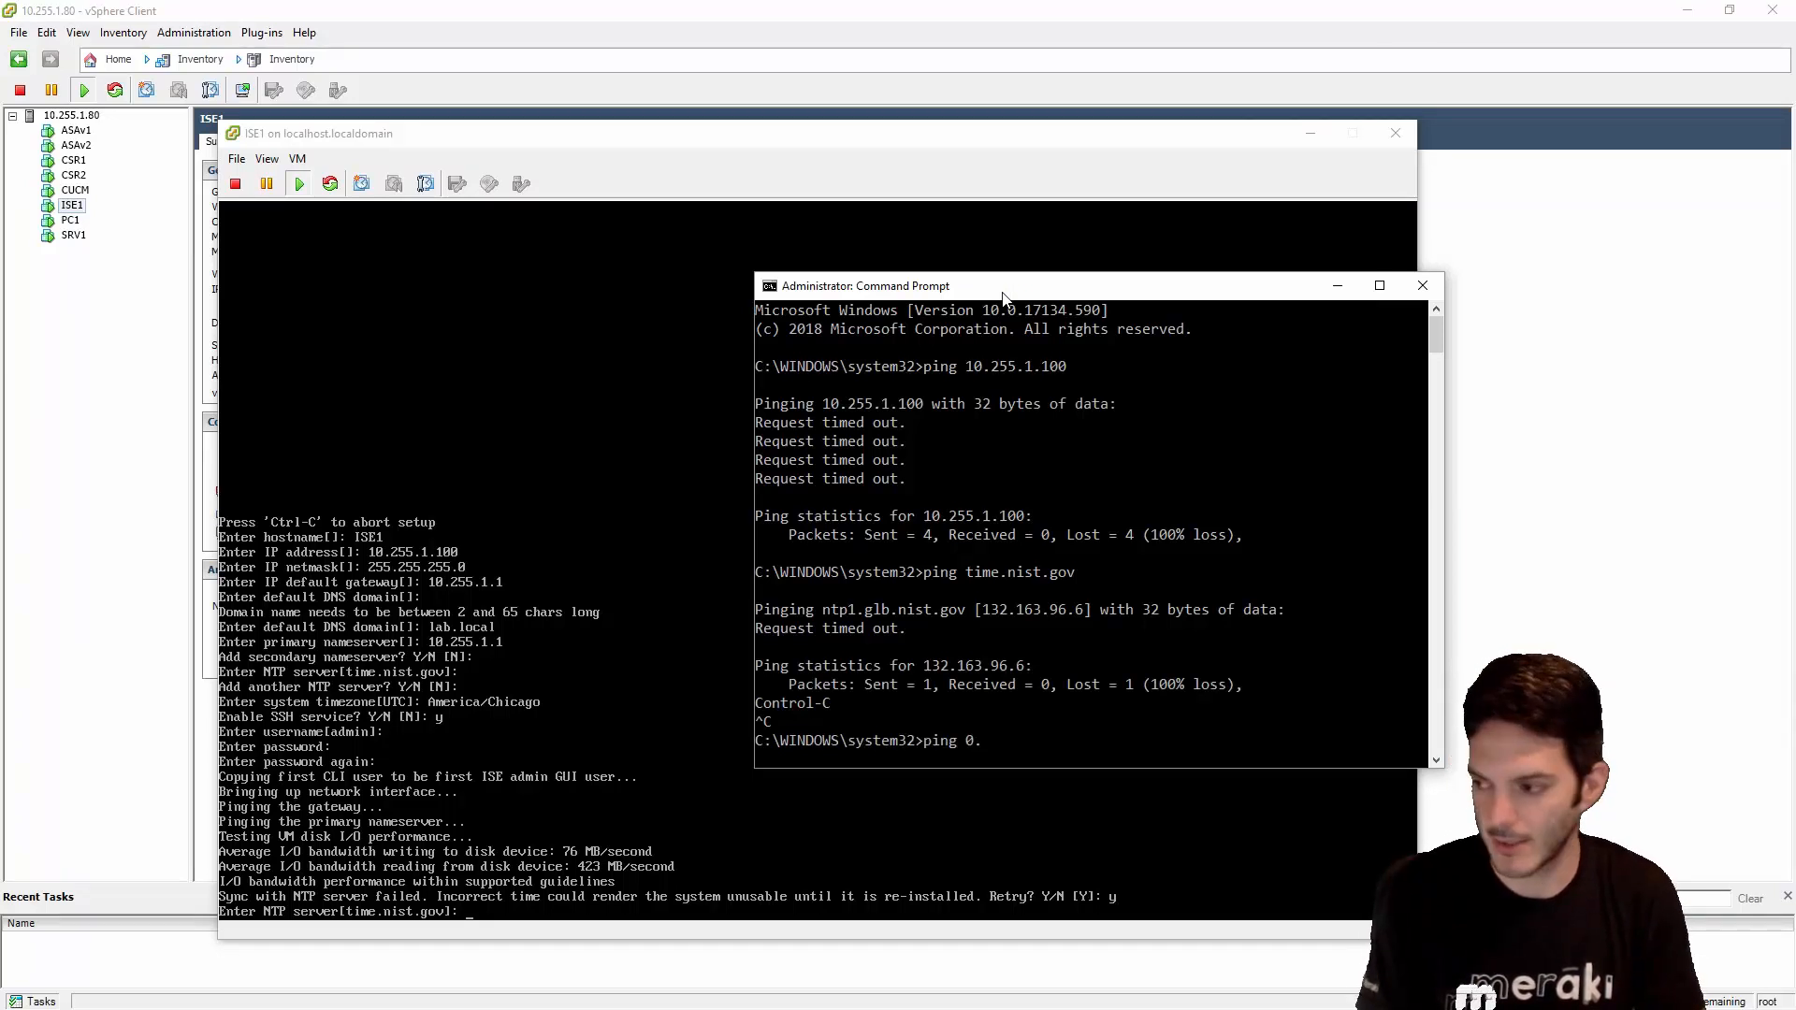
{"action": "type", "text": "pool"}
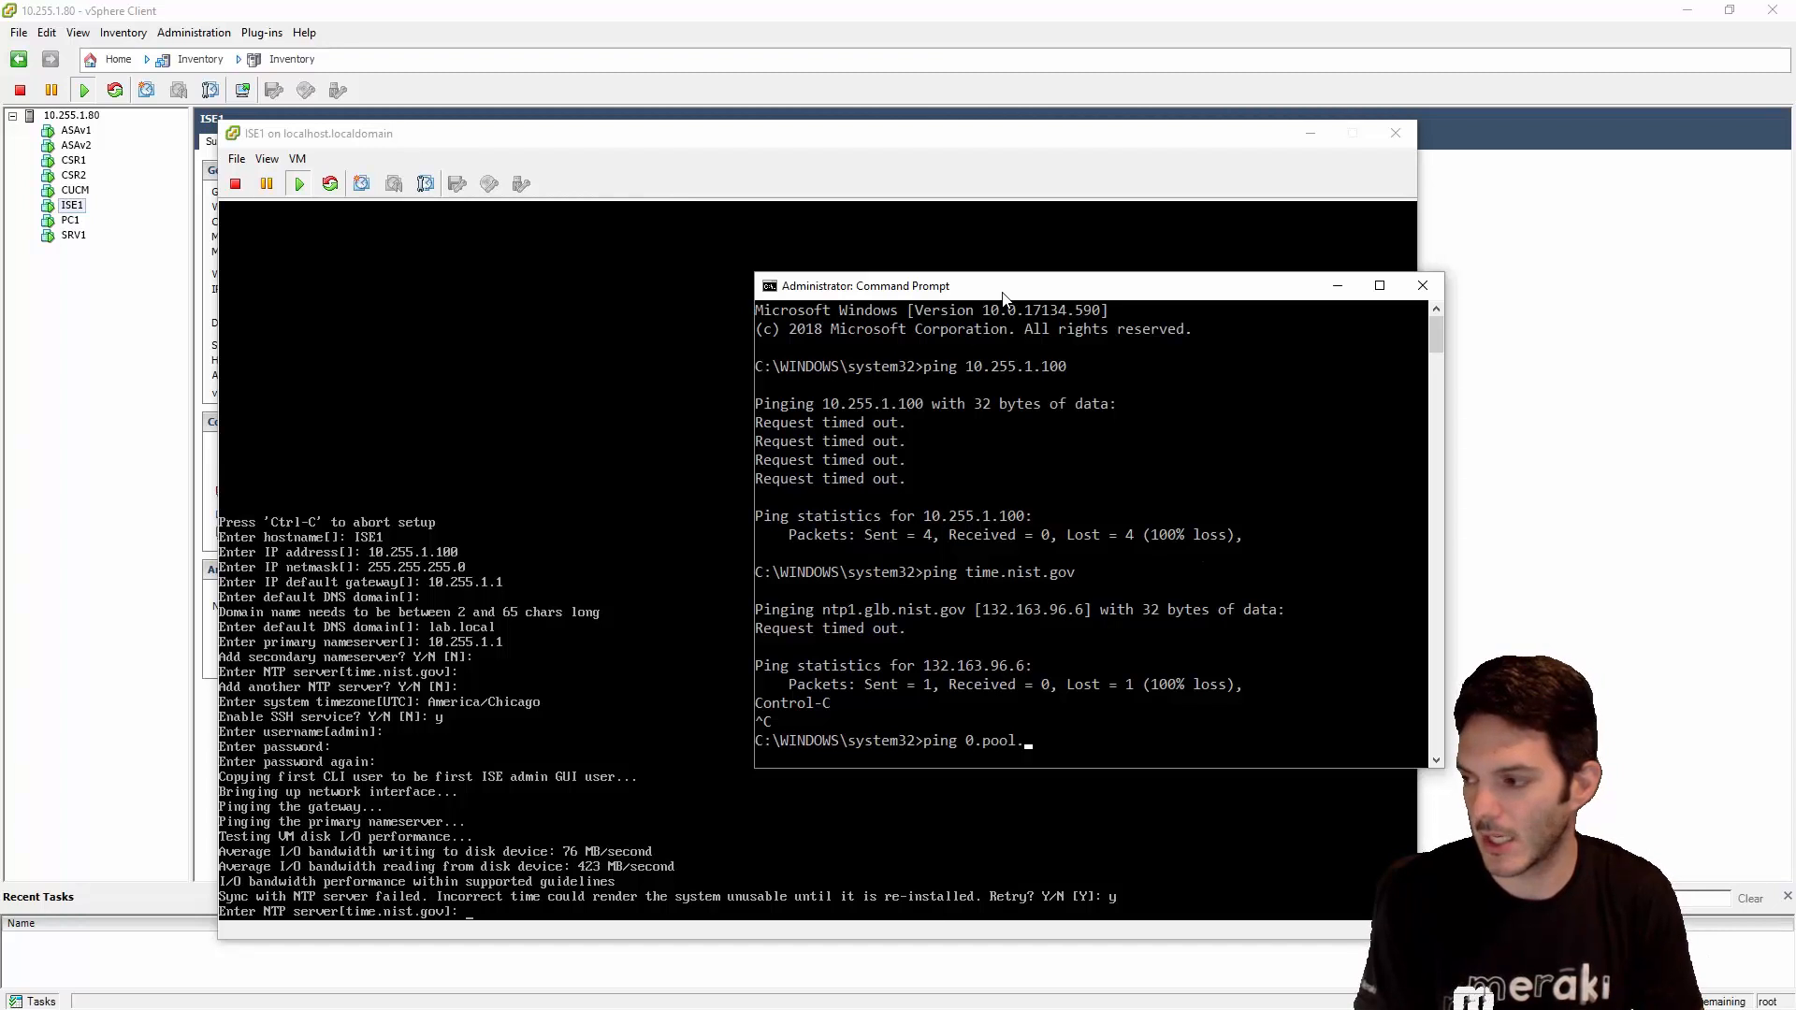
{"action": "type", "text": ".ntp."}
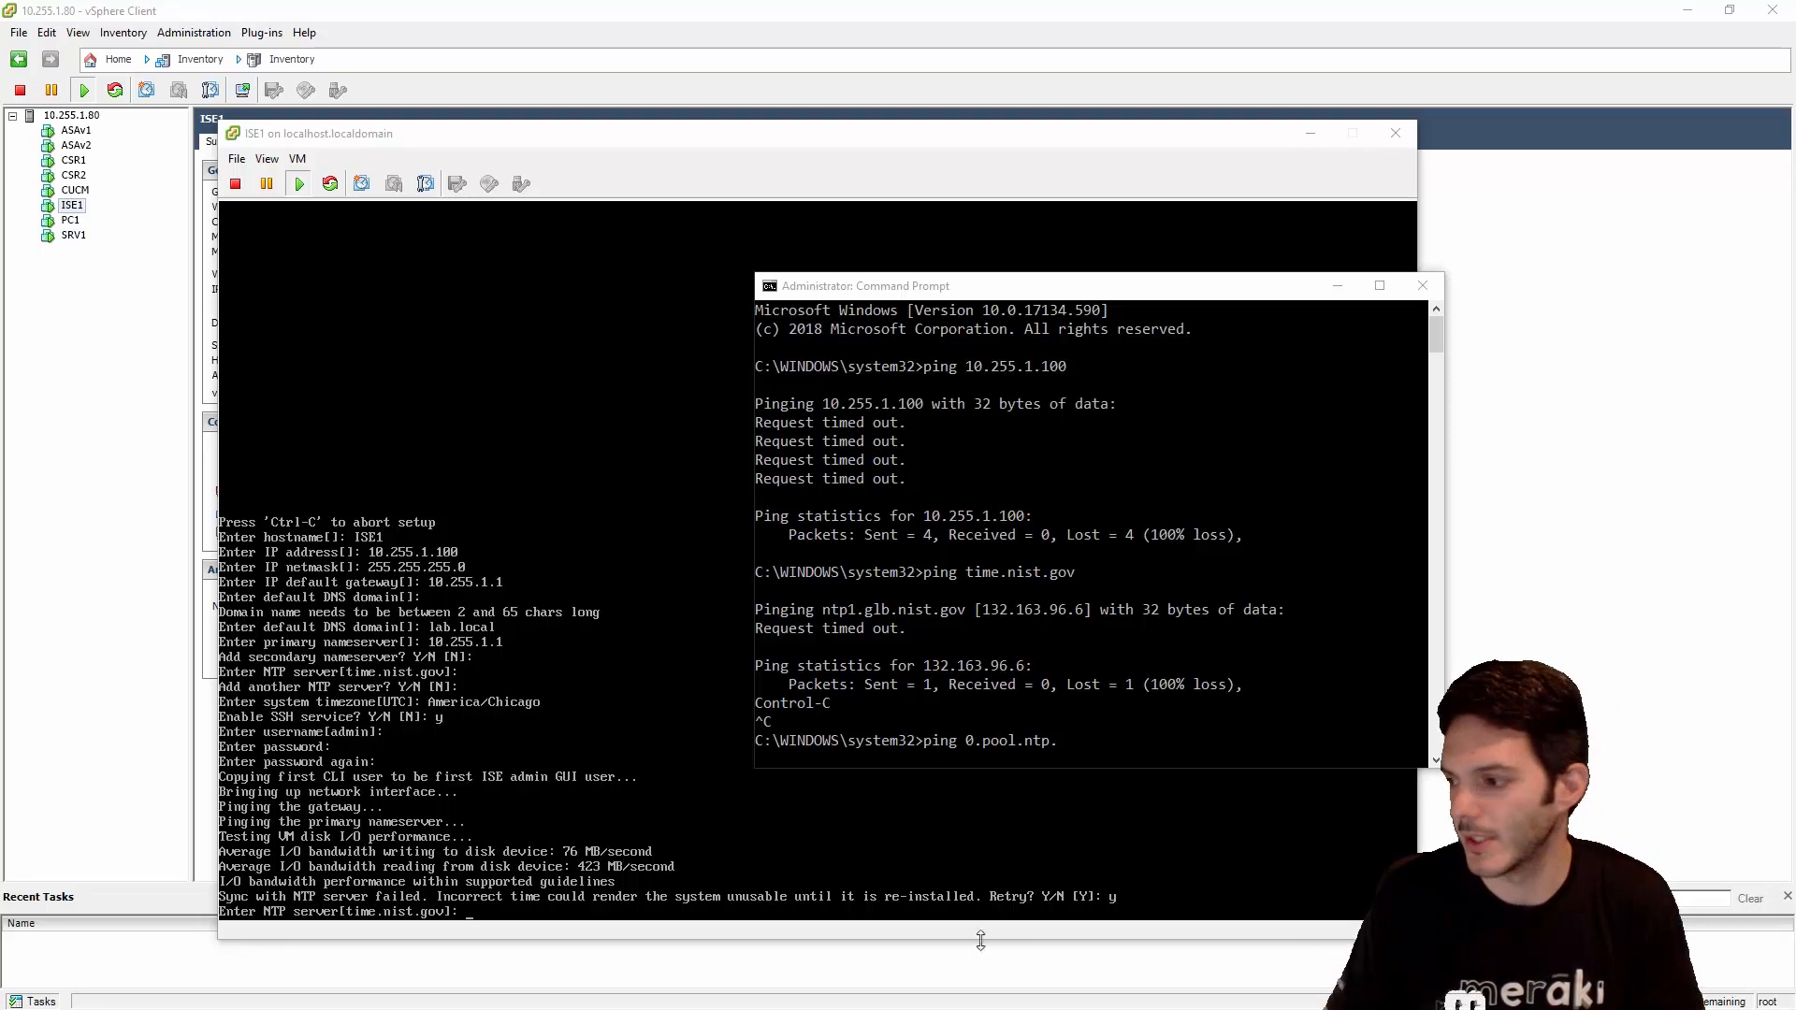
{"action": "left_click", "coordinate": [1119, 734]}
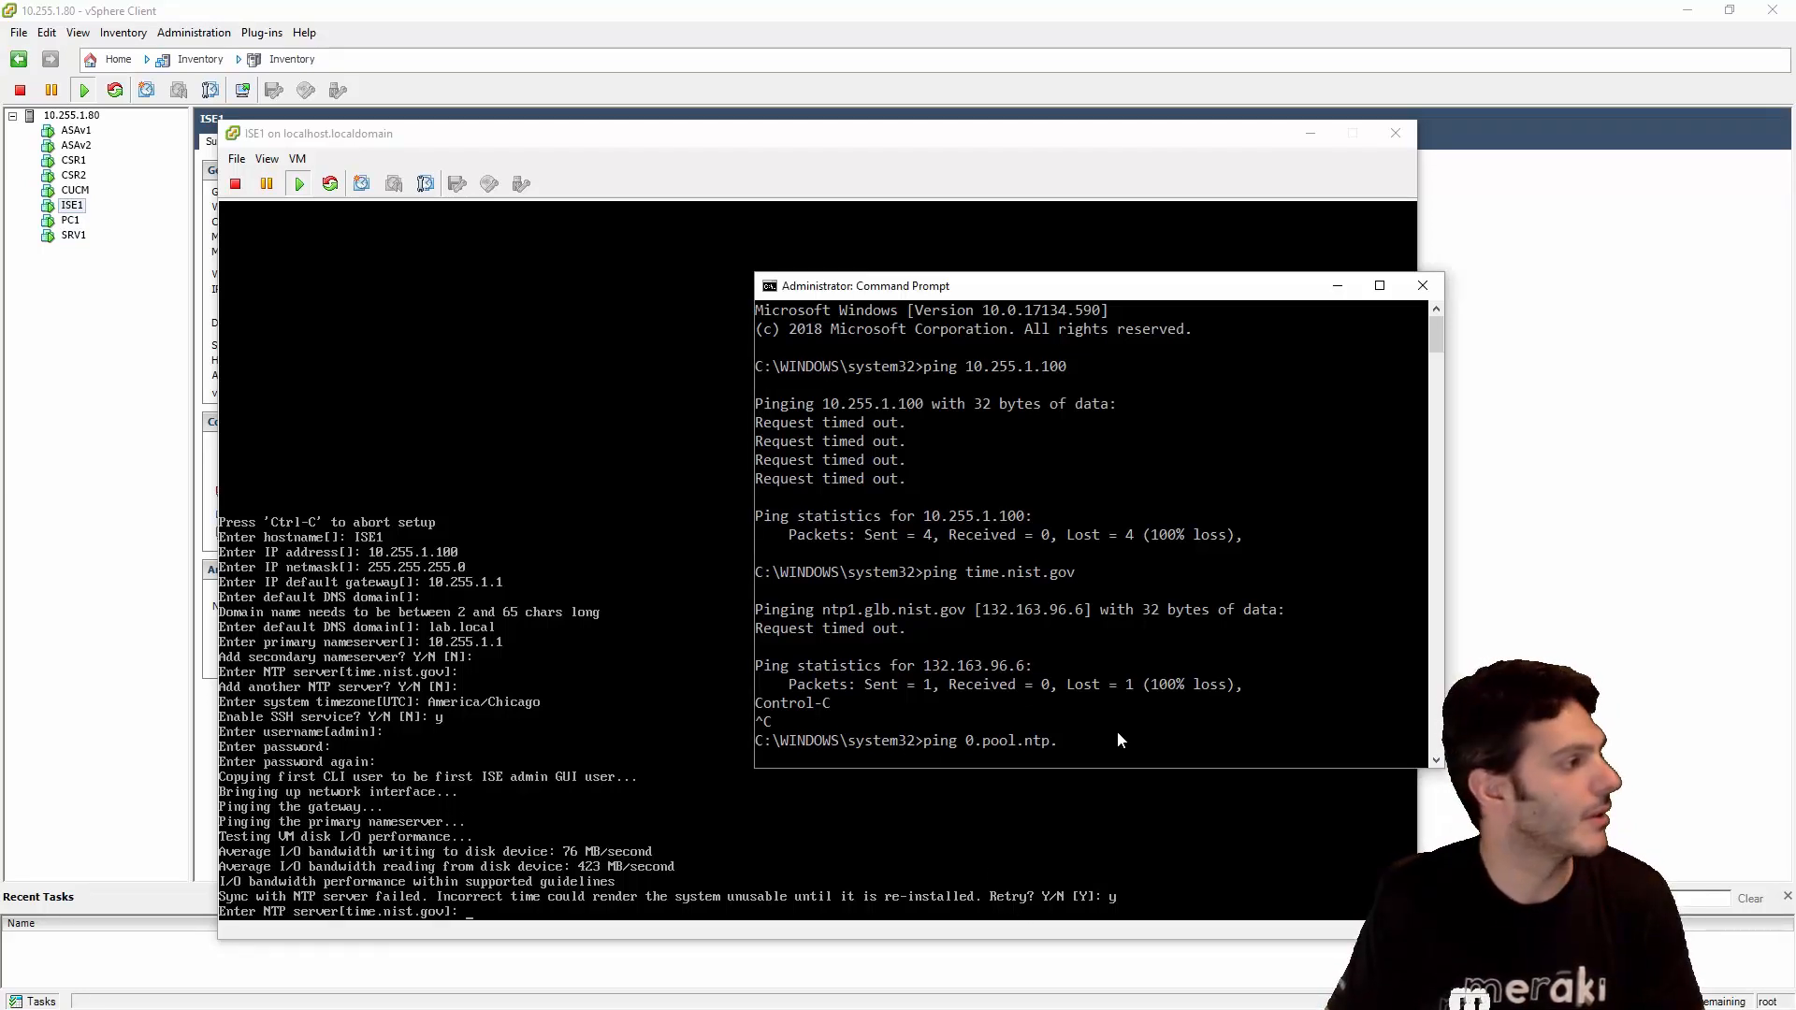
{"action": "key", "text": "BackSpace"}
{"action": "key", "text": "BackSpace"}
{"action": "key", "text": "BackSpace"}
{"action": "key", "text": "BackSpace"}
{"action": "key", "text": "BackSpace"}
{"action": "key", "text": "BackSpace"}
{"action": "key", "text": "BackSpace"}
{"action": "key", "text": "BackSpace"}
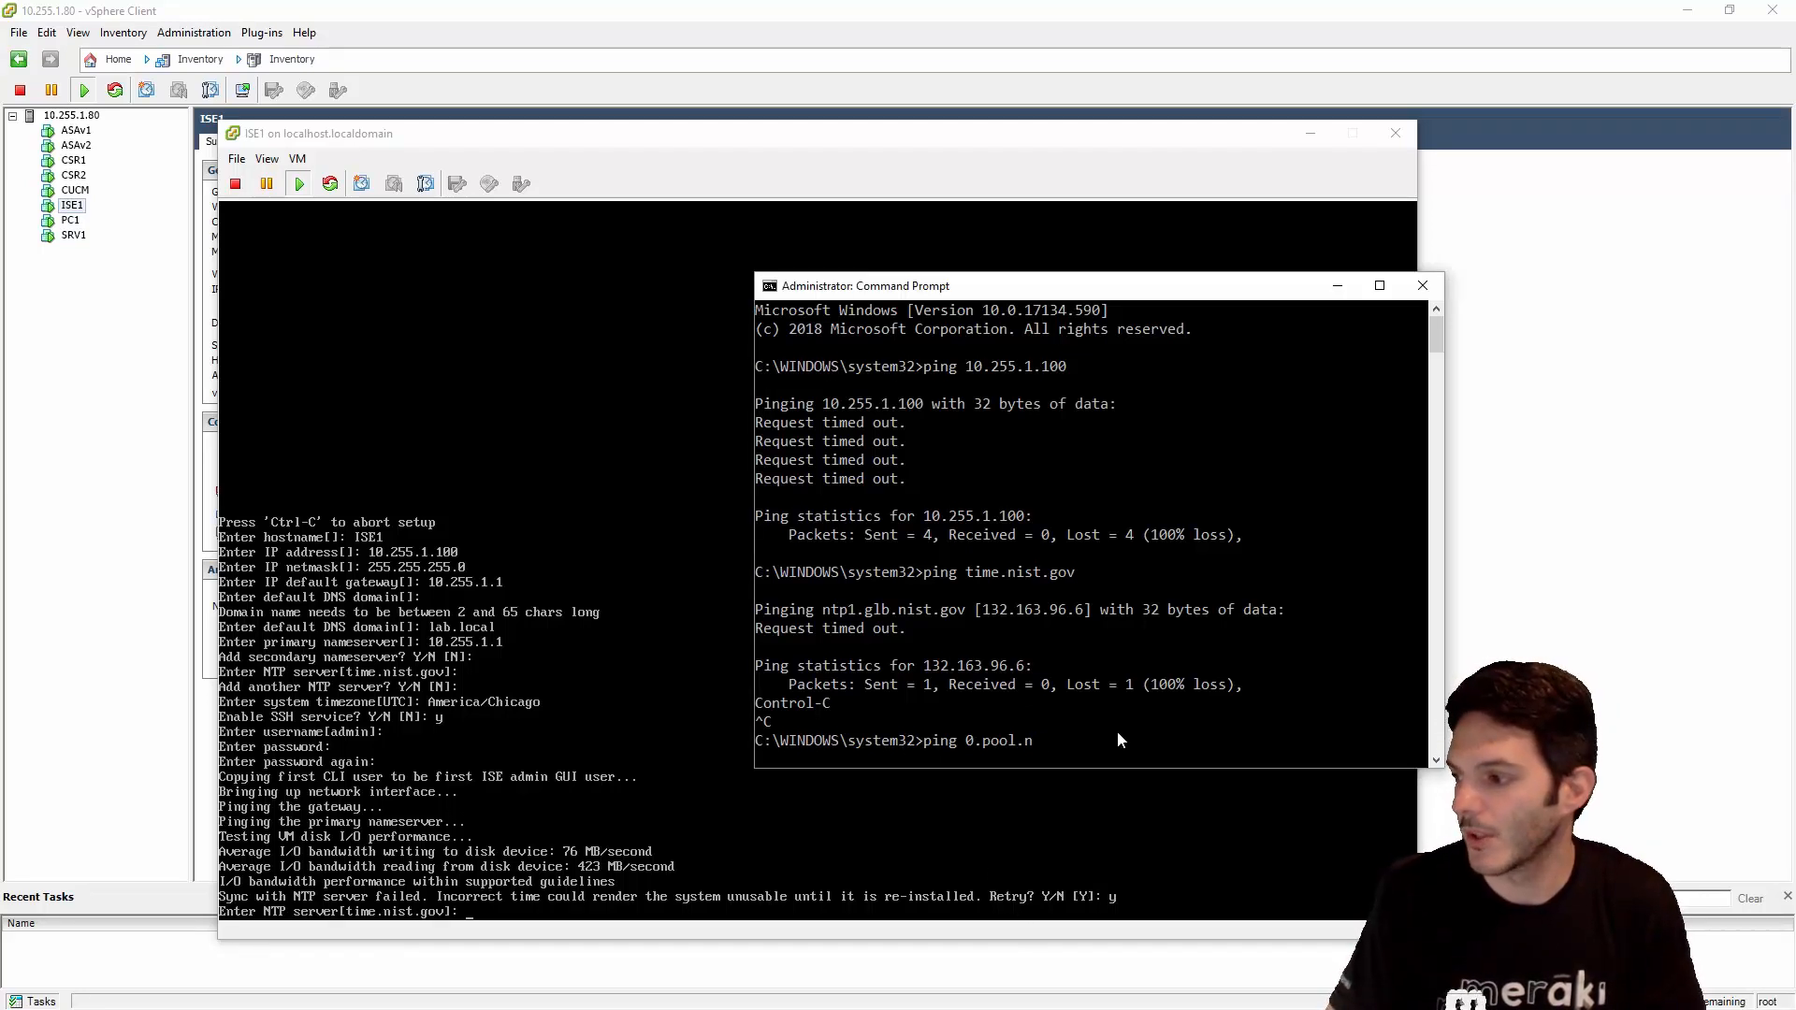
{"action": "key", "text": "BackSpace"}
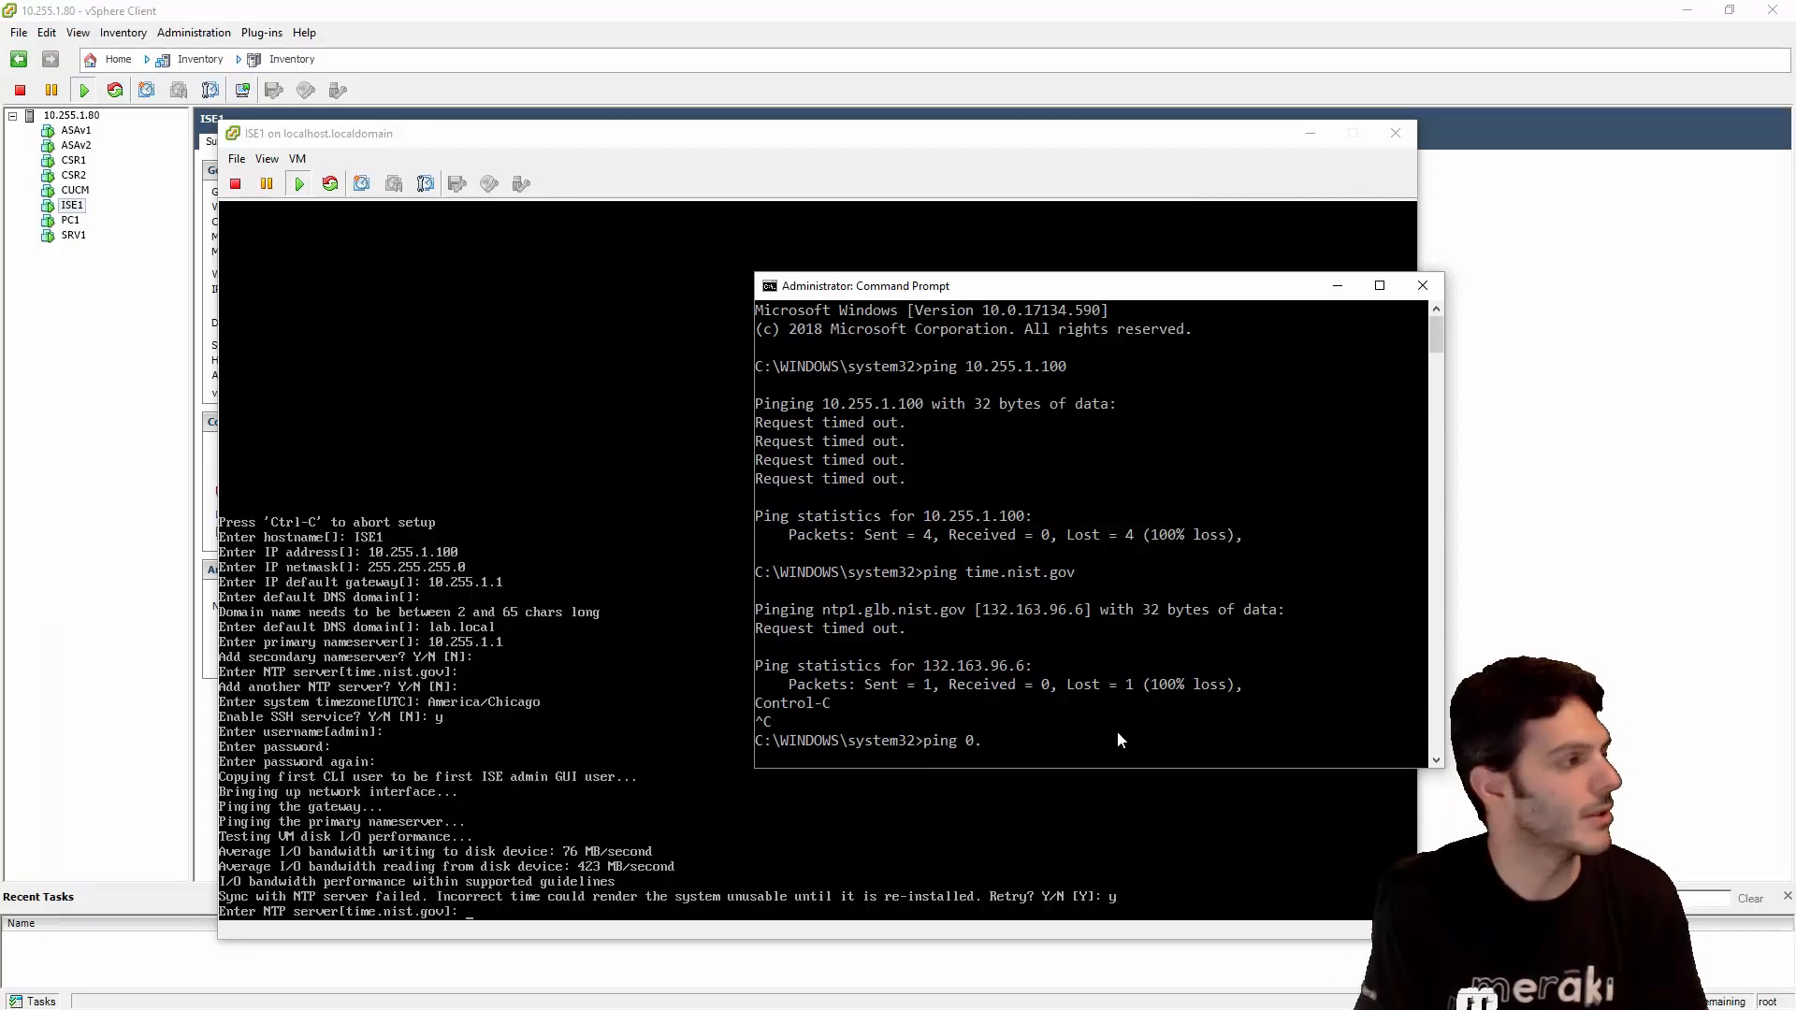
{"action": "type", "text": "us.poo"}
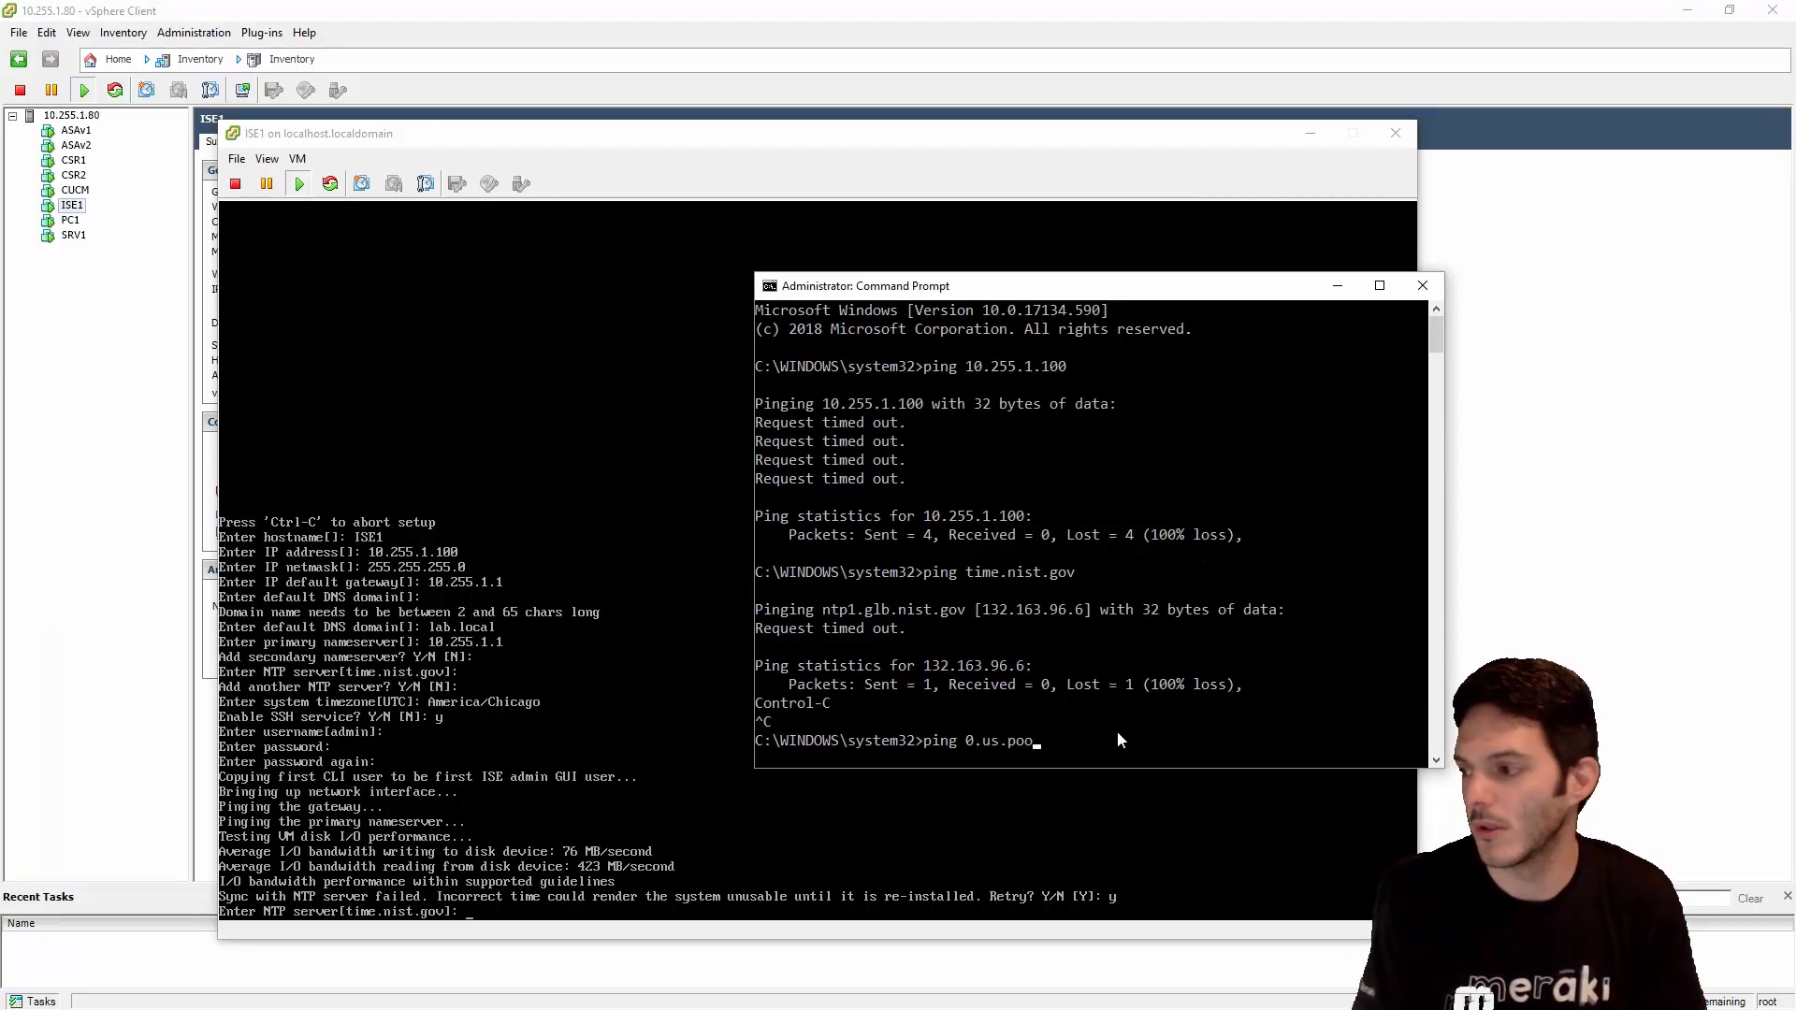
{"action": "type", "text": "l.ntp.org"}
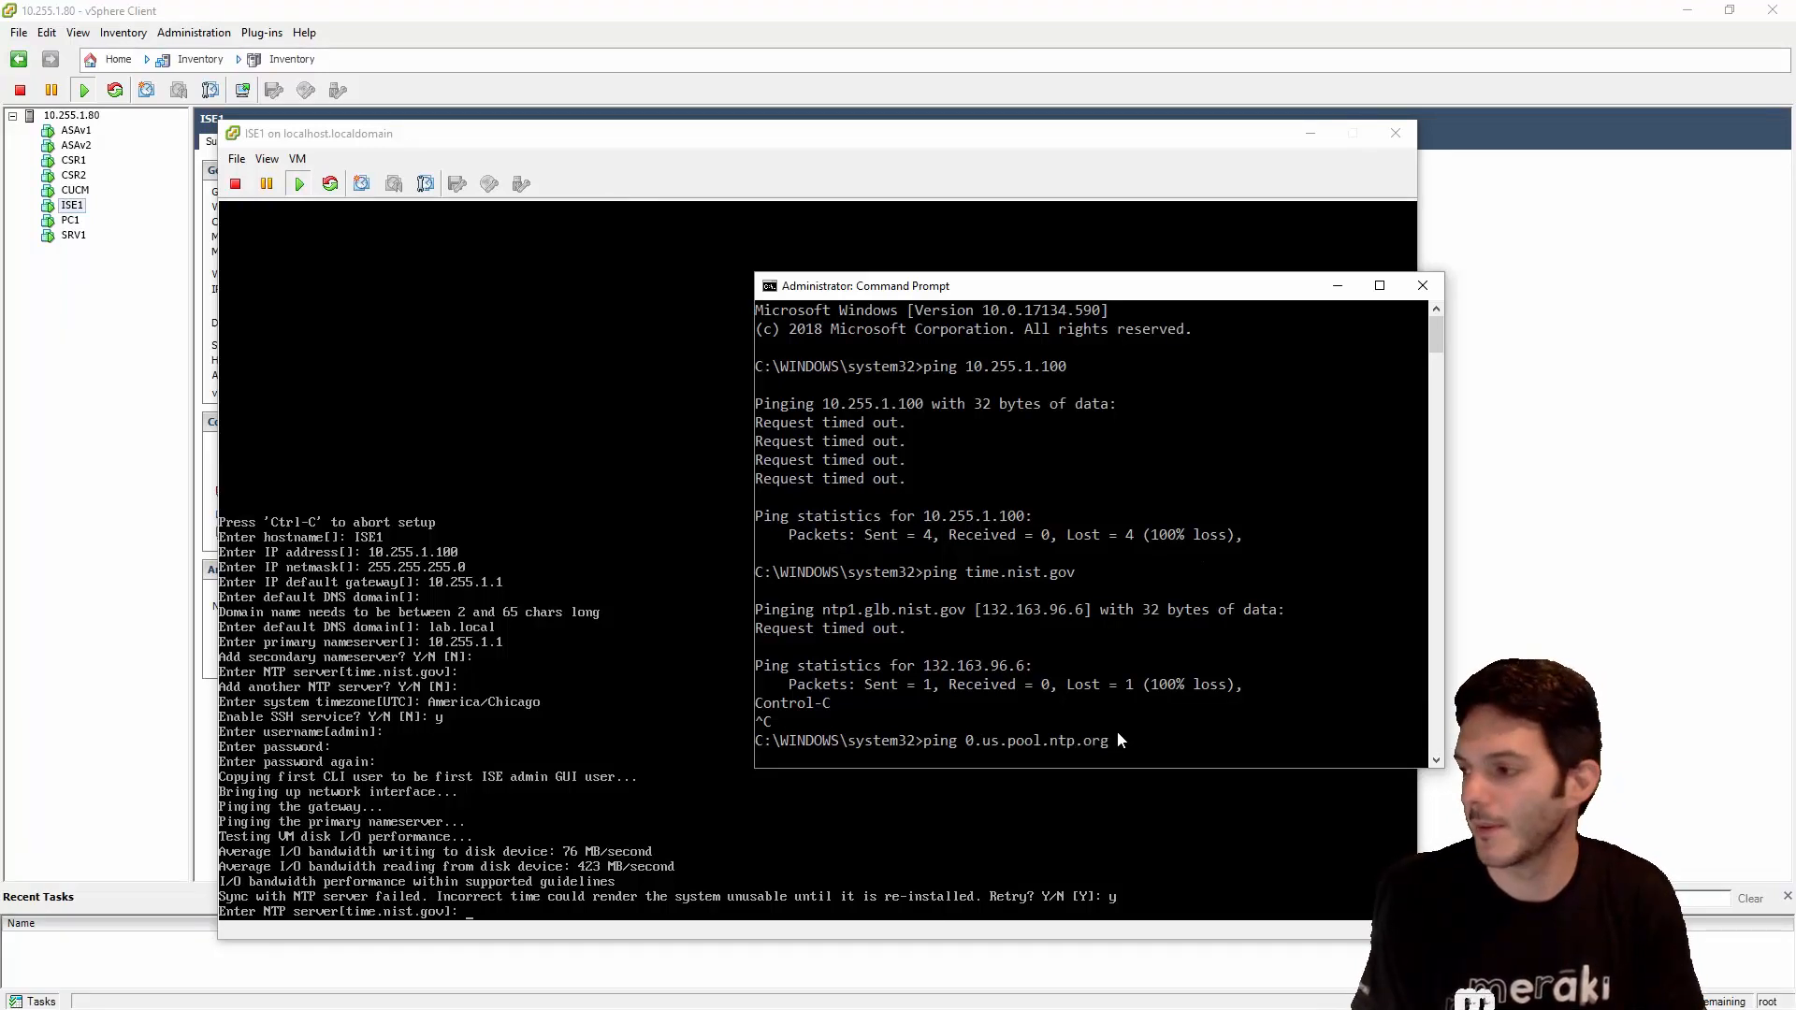
{"action": "key", "text": "Return"}
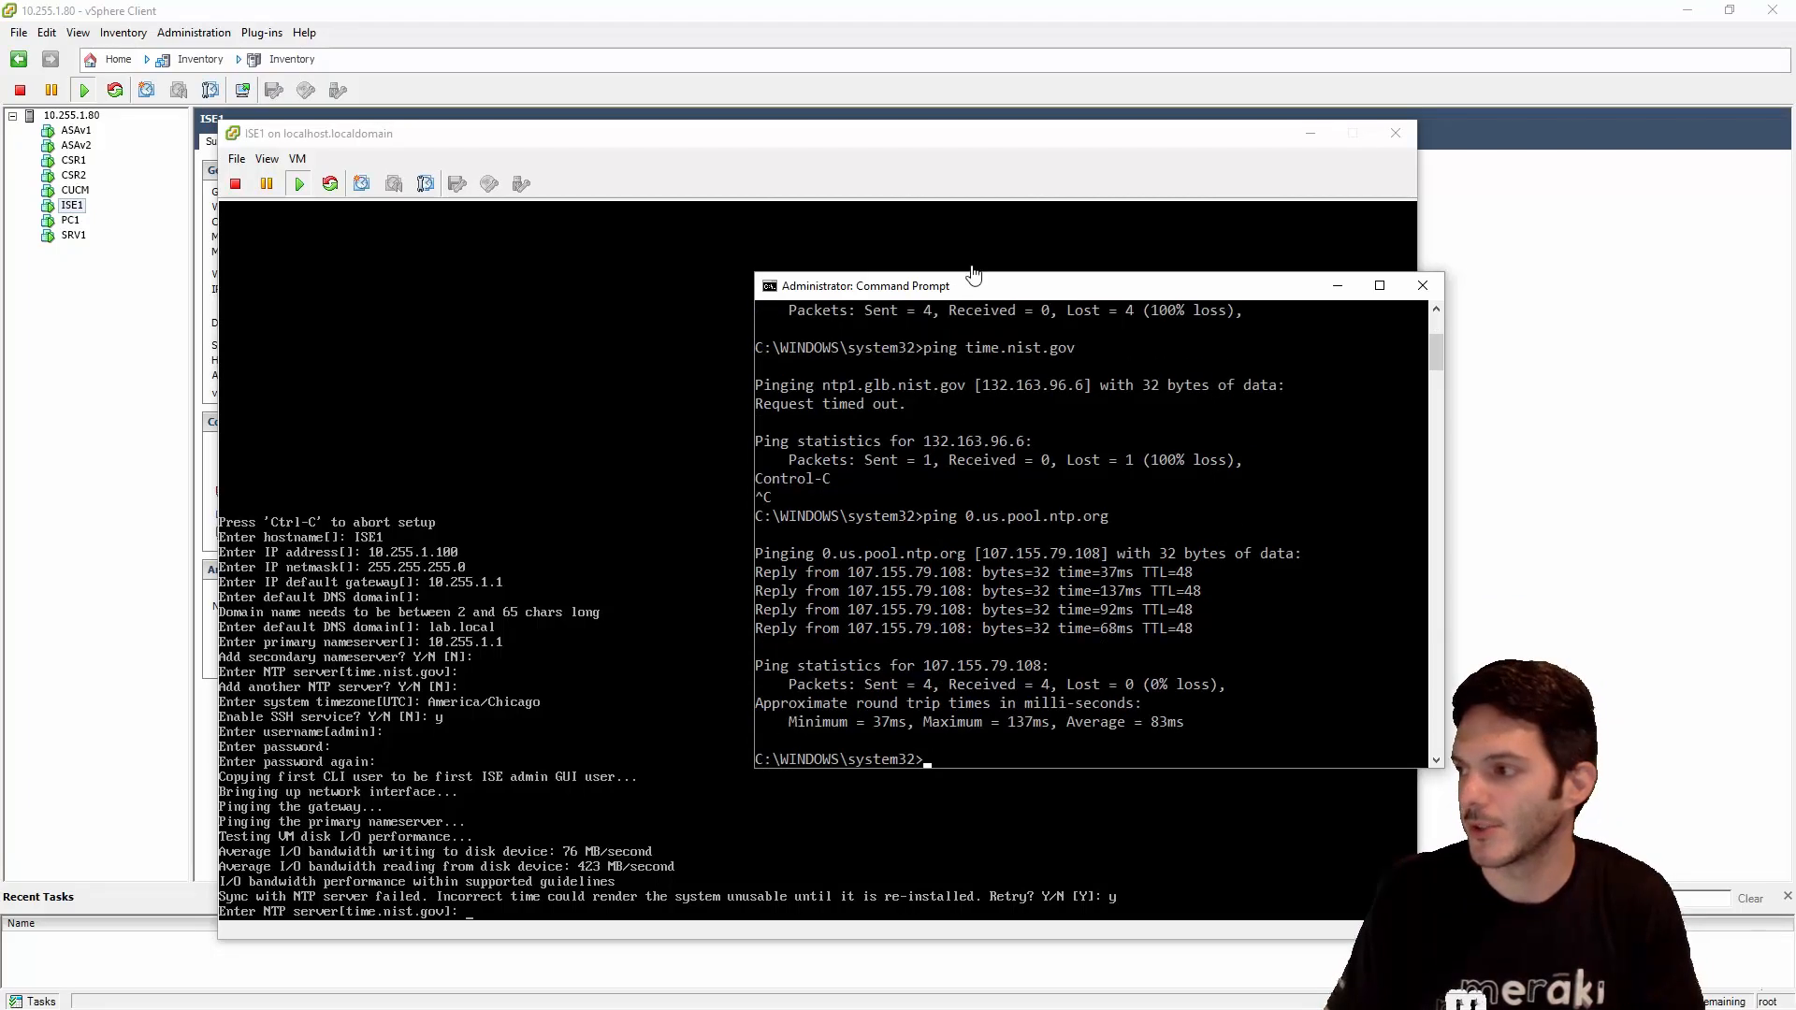
{"action": "left_click_drag", "start_coordinate": [973, 272], "coordinate": [1299, 254]}
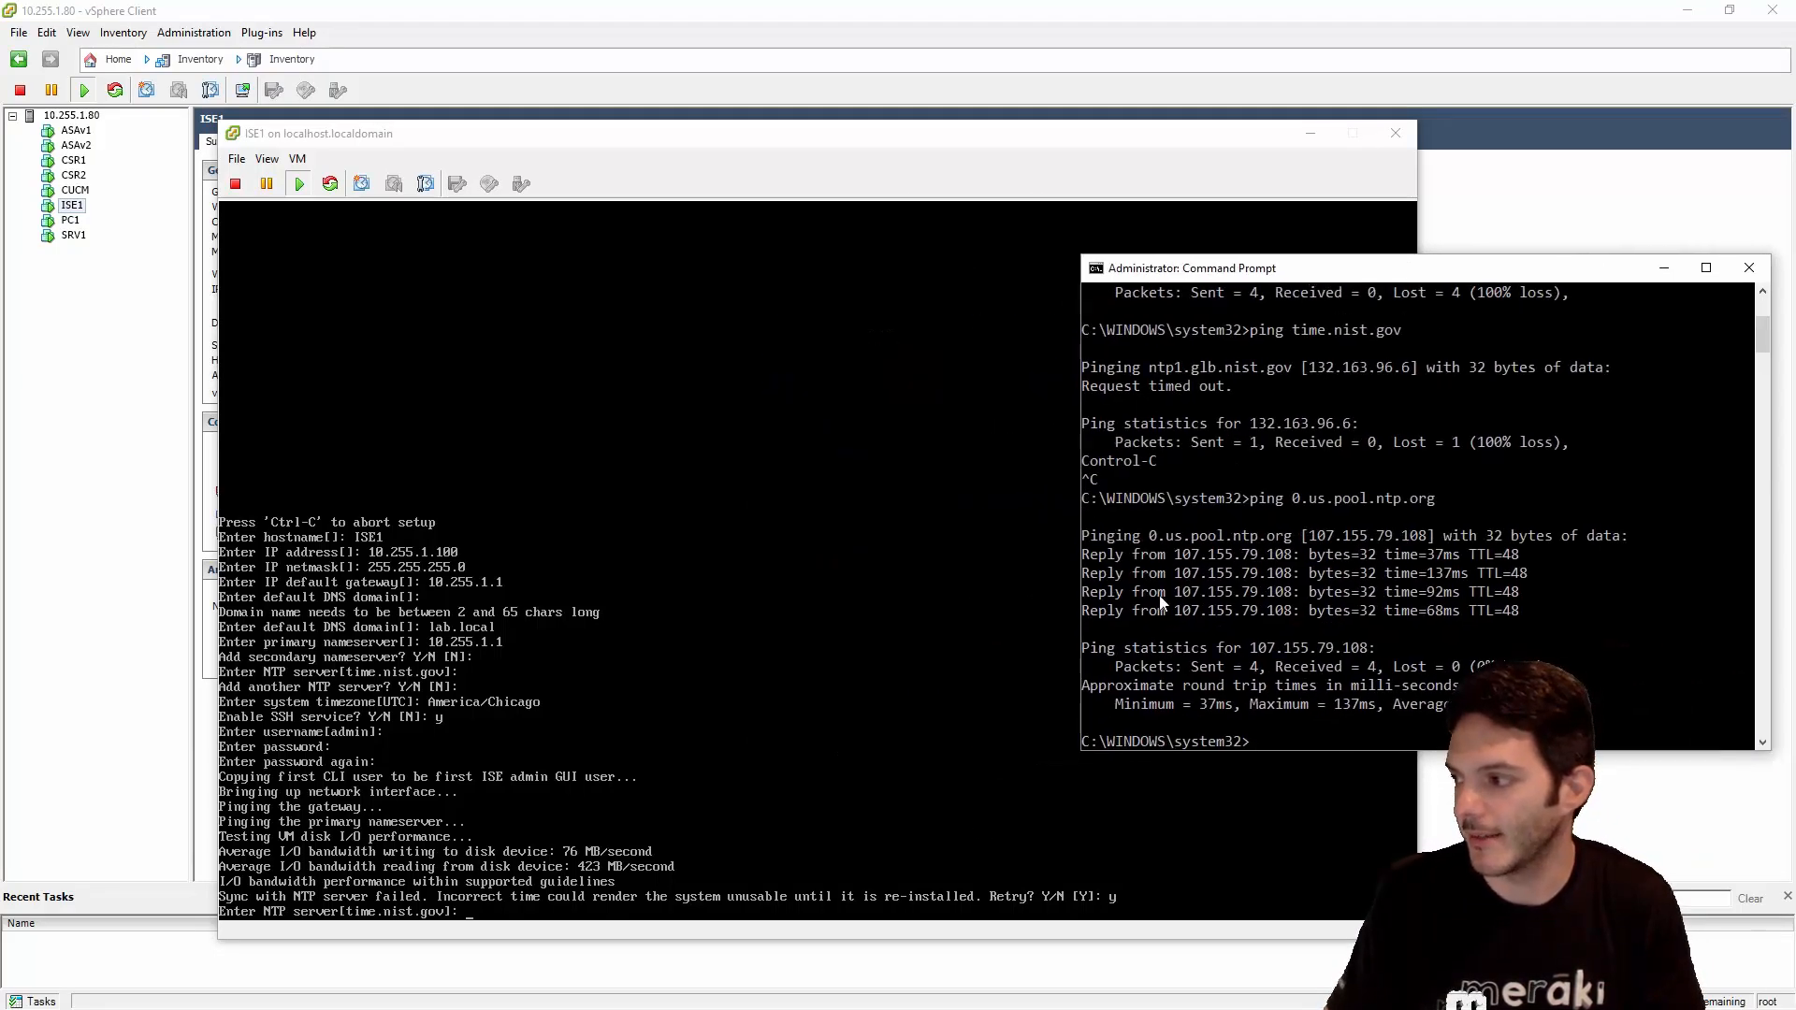
{"action": "left_click", "coordinate": [940, 884]}
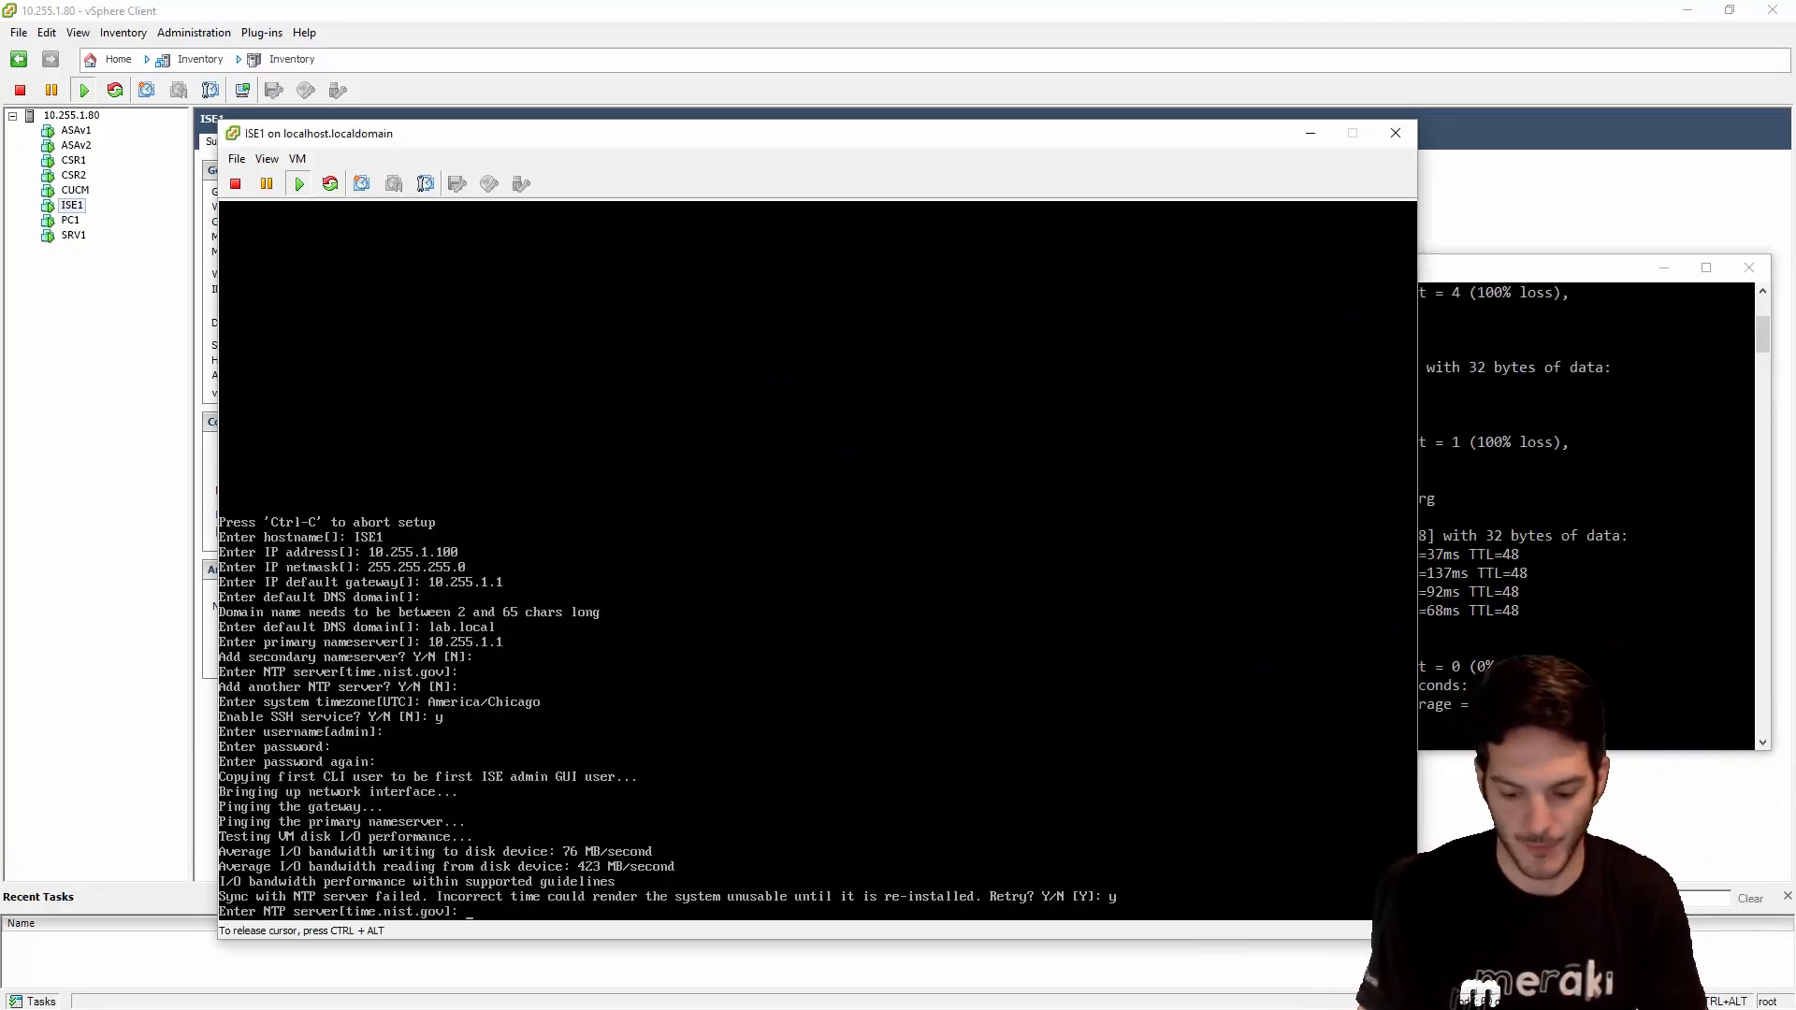
- Enter NTP server 0.us.pool.ntp.org and decline retrying the sync so installation proceeds
{"action": "type", "text": "0.us."}
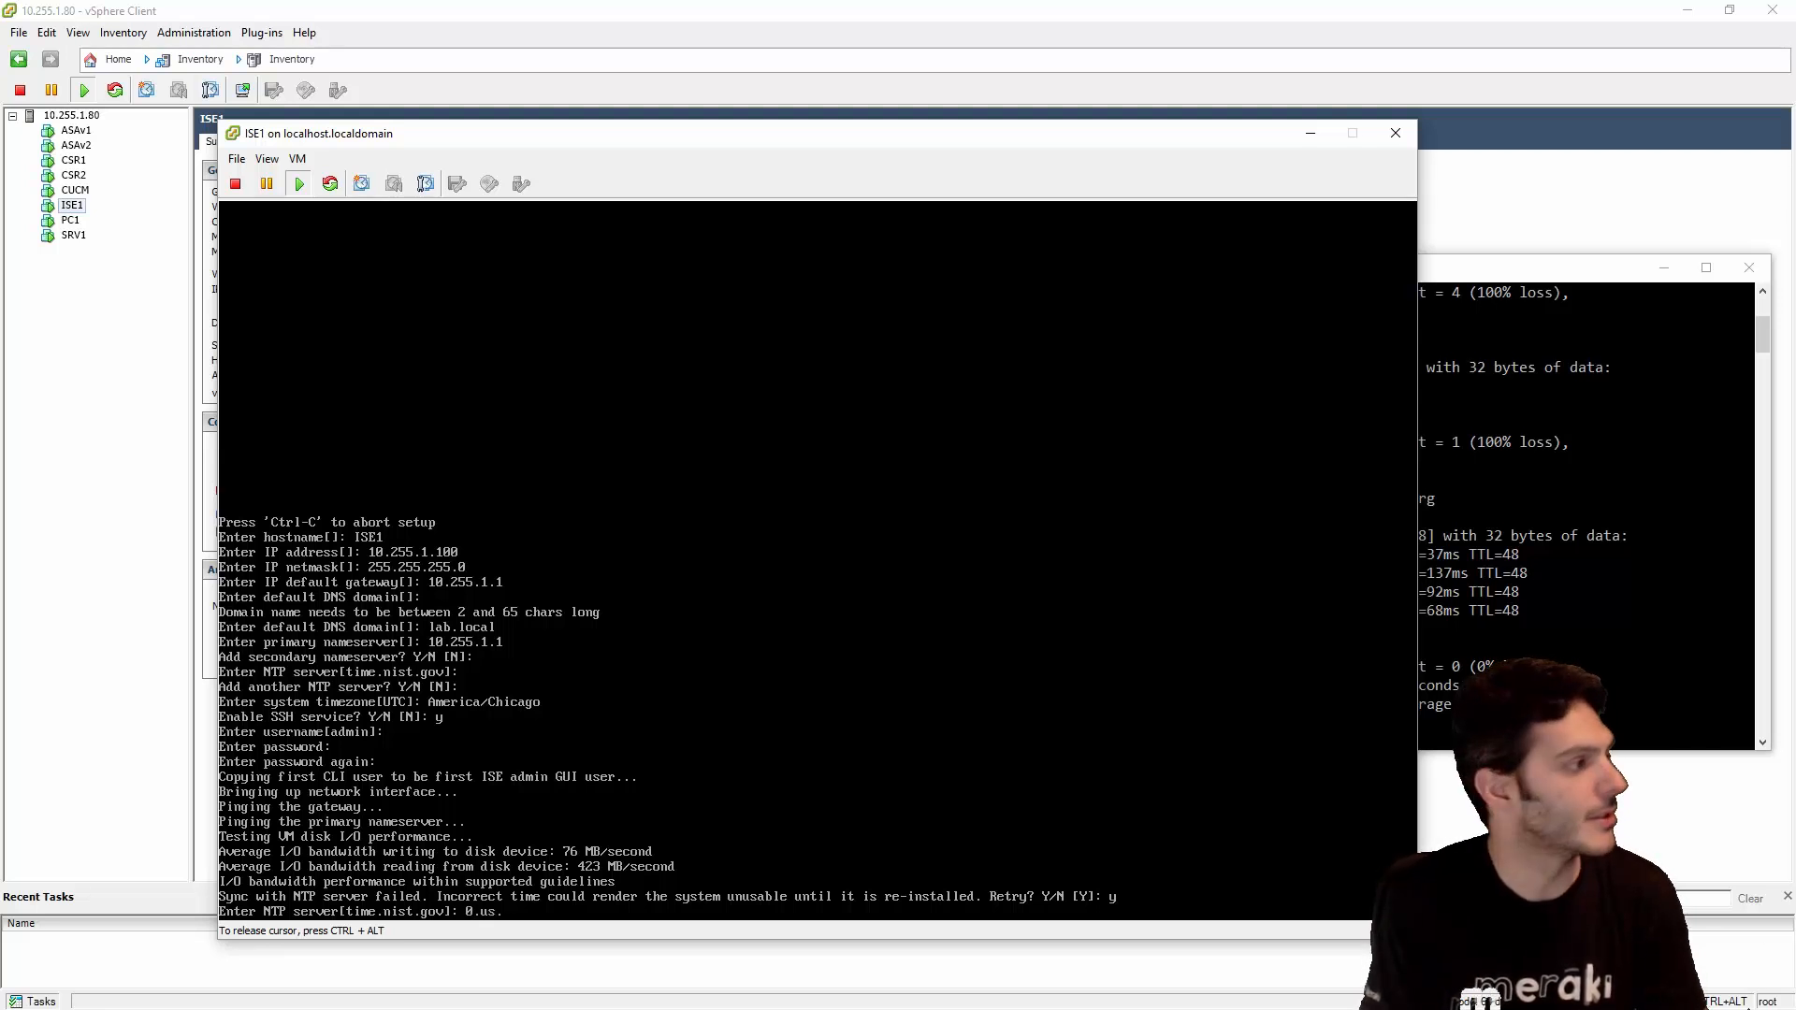
{"action": "type", "text": "pool"}
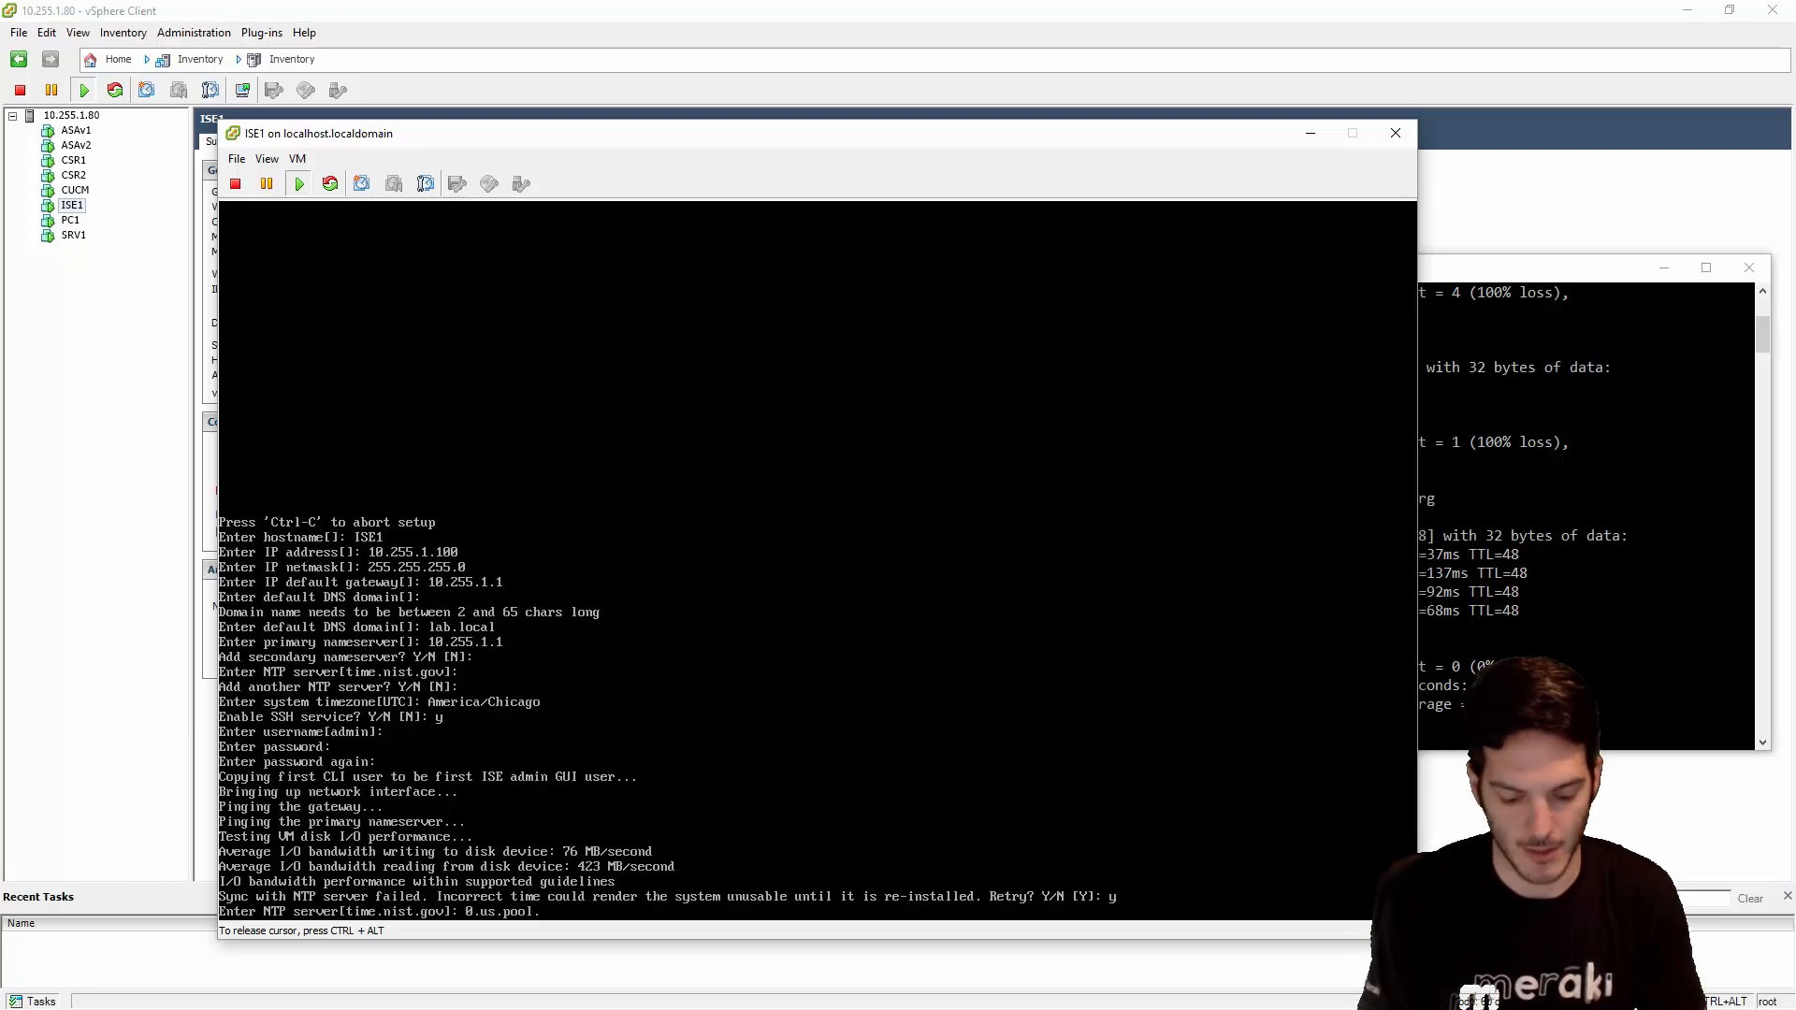
{"action": "type", "text": ".ntp.org"}
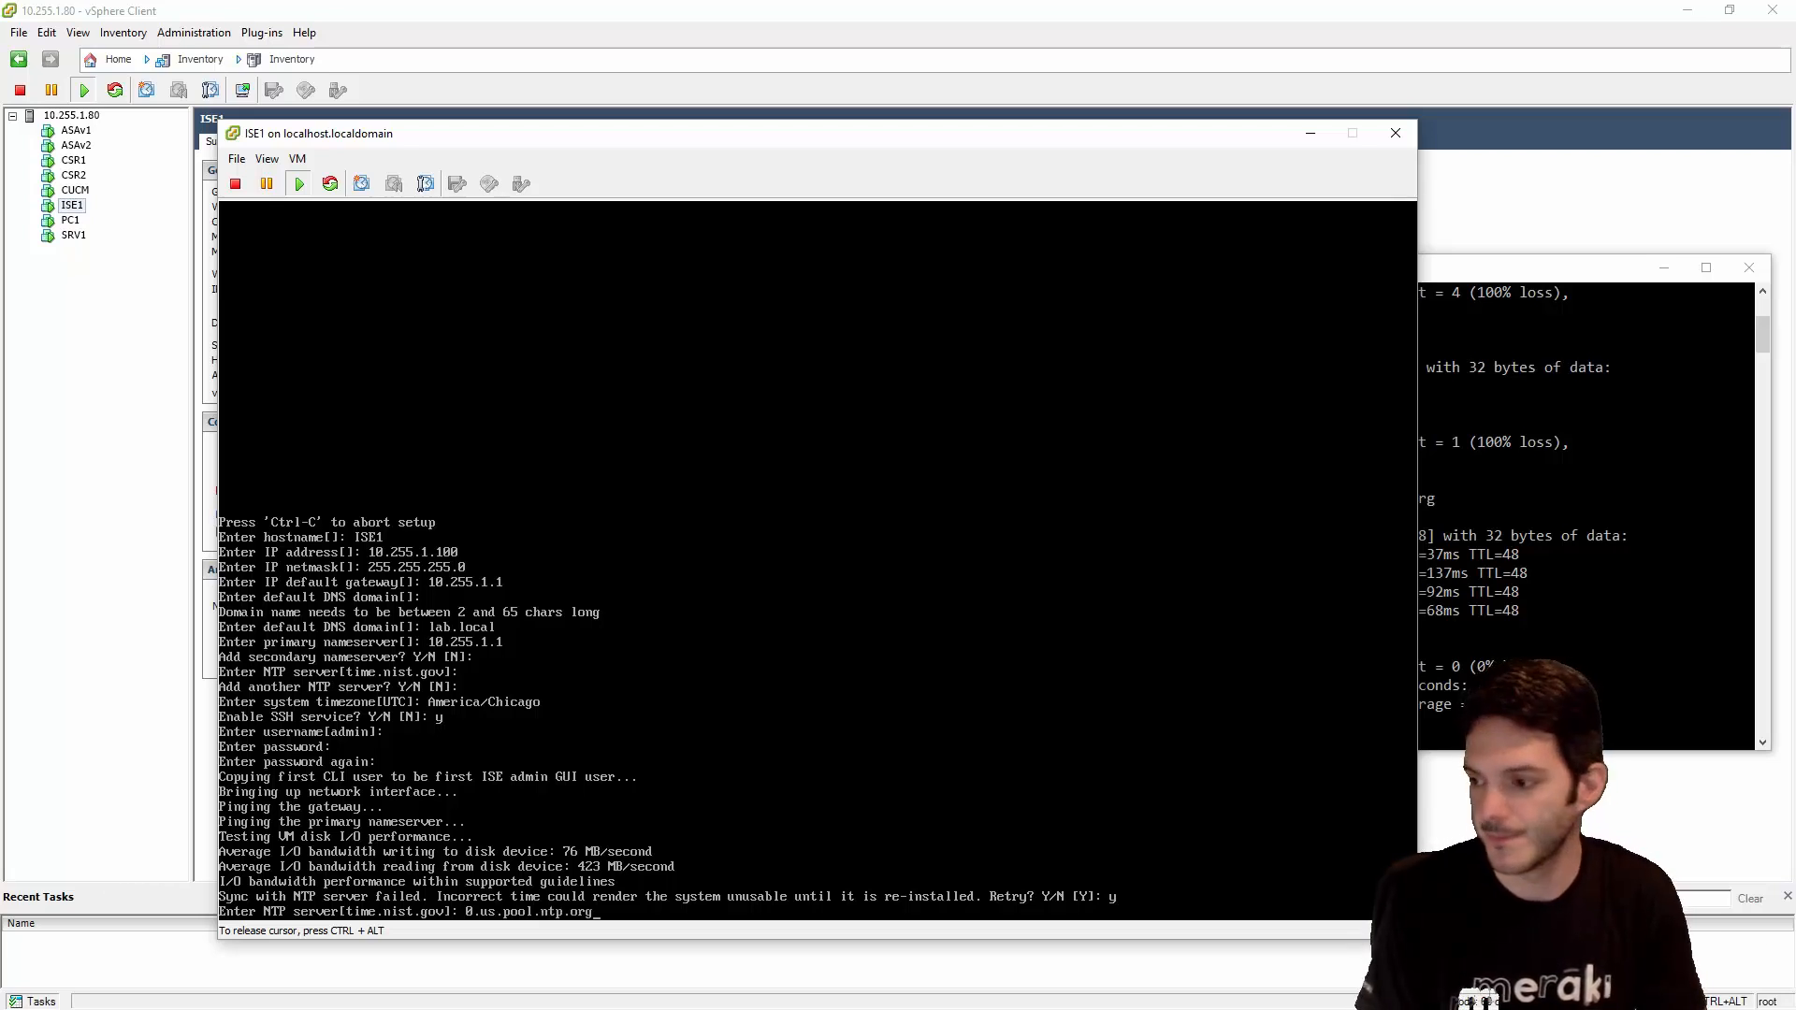
{"action": "key", "text": "Return"}
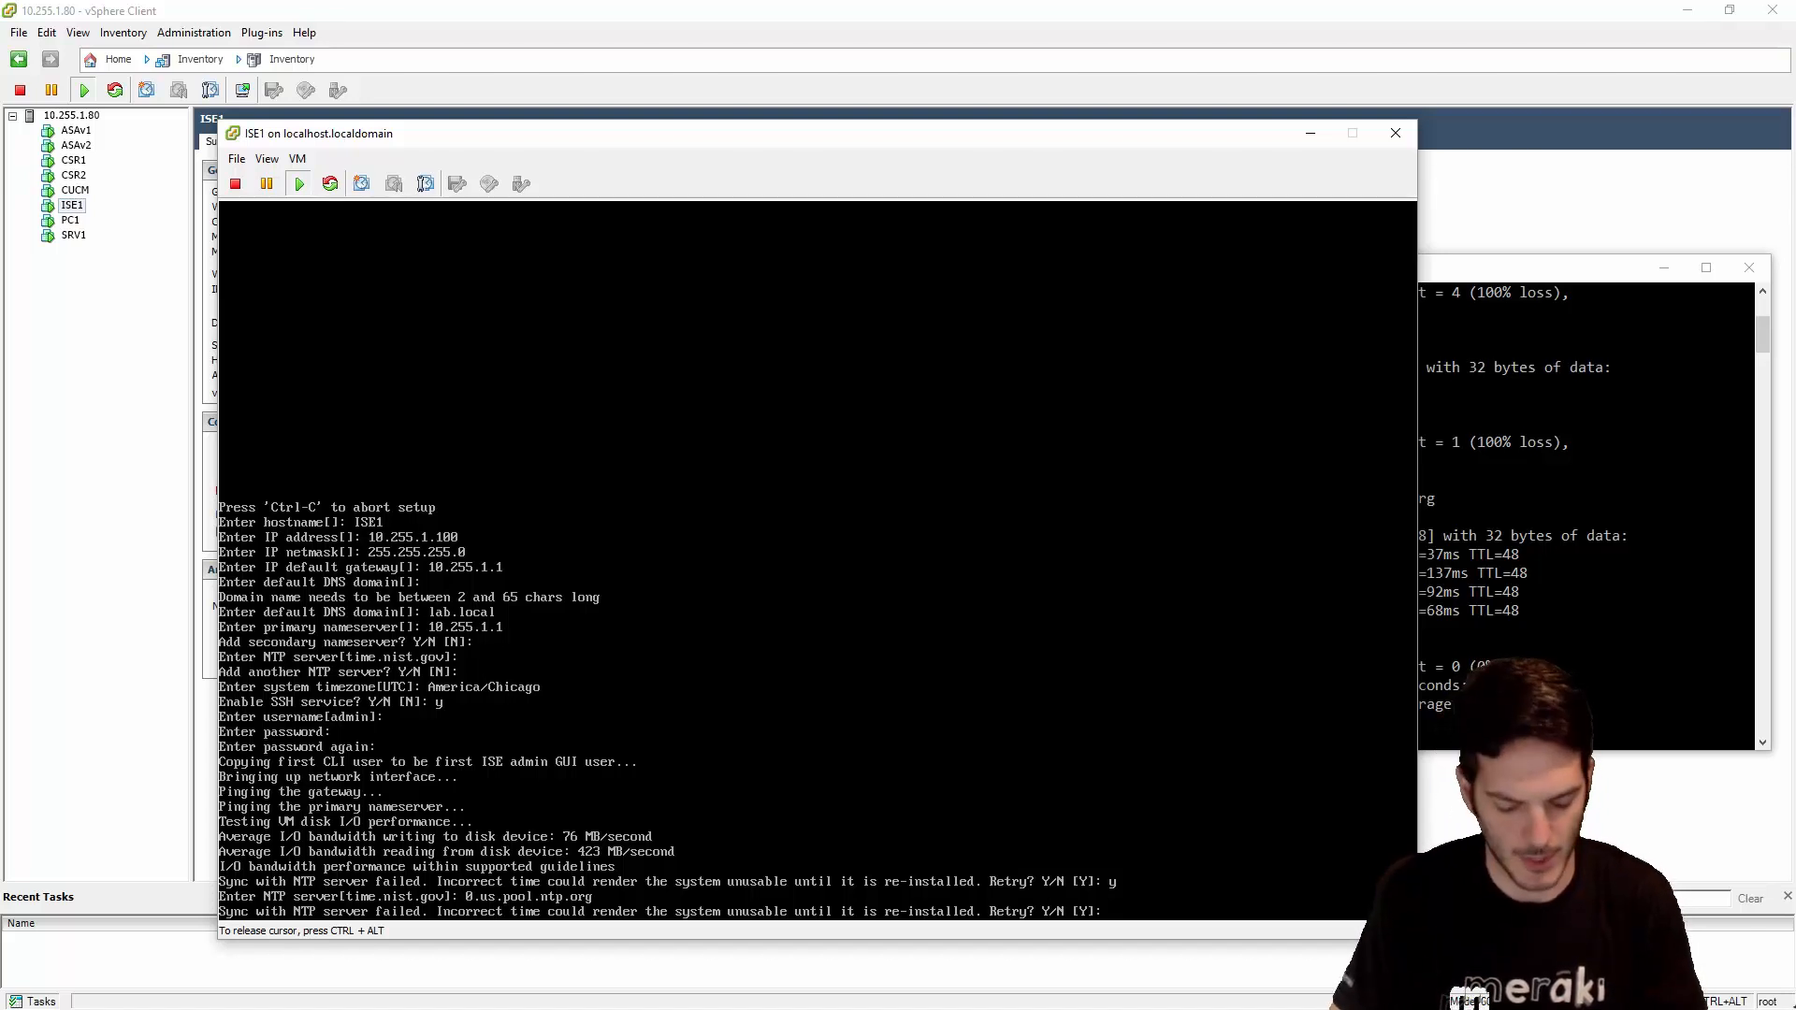
{"action": "type", "text": "n"}
{"action": "key", "text": "Return"}
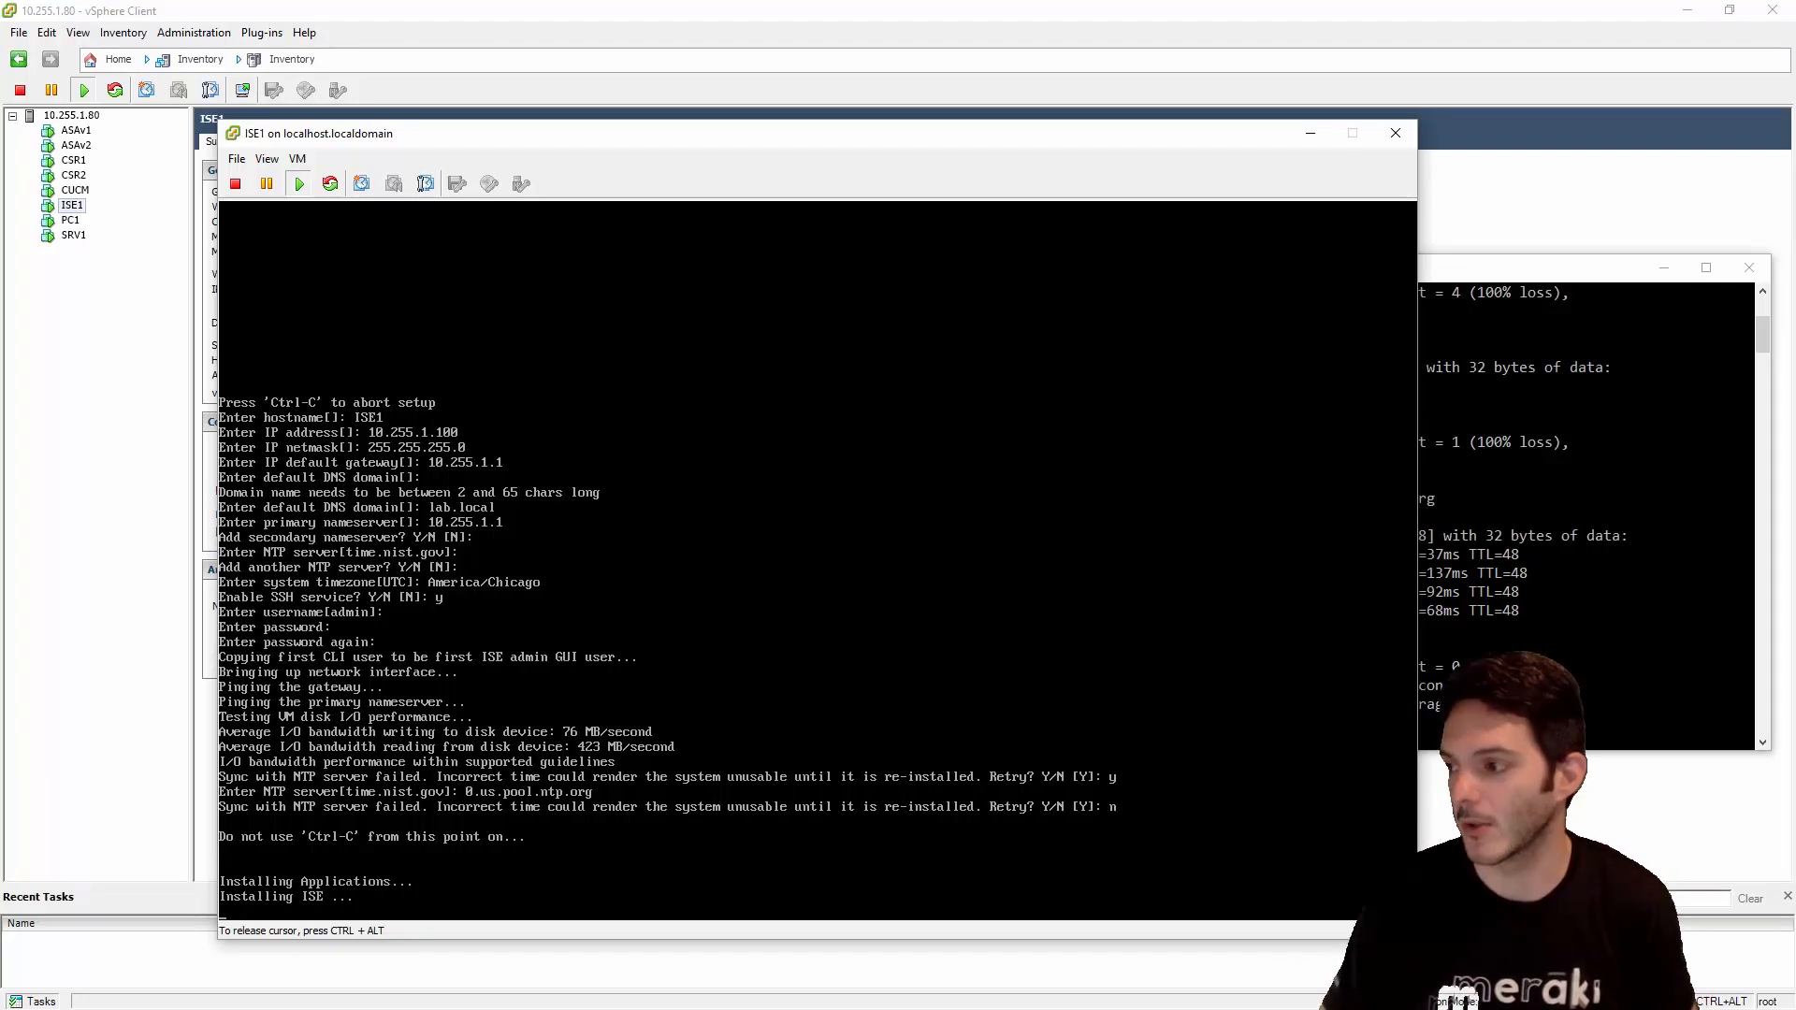
{"action": "key", "text": "ctrl+alt"}
- Move the ISE1 console window right and wait for the localhost login prompt
{"action": "left_click_drag", "start_coordinate": [1552, 275], "coordinate": [1466, 363]}
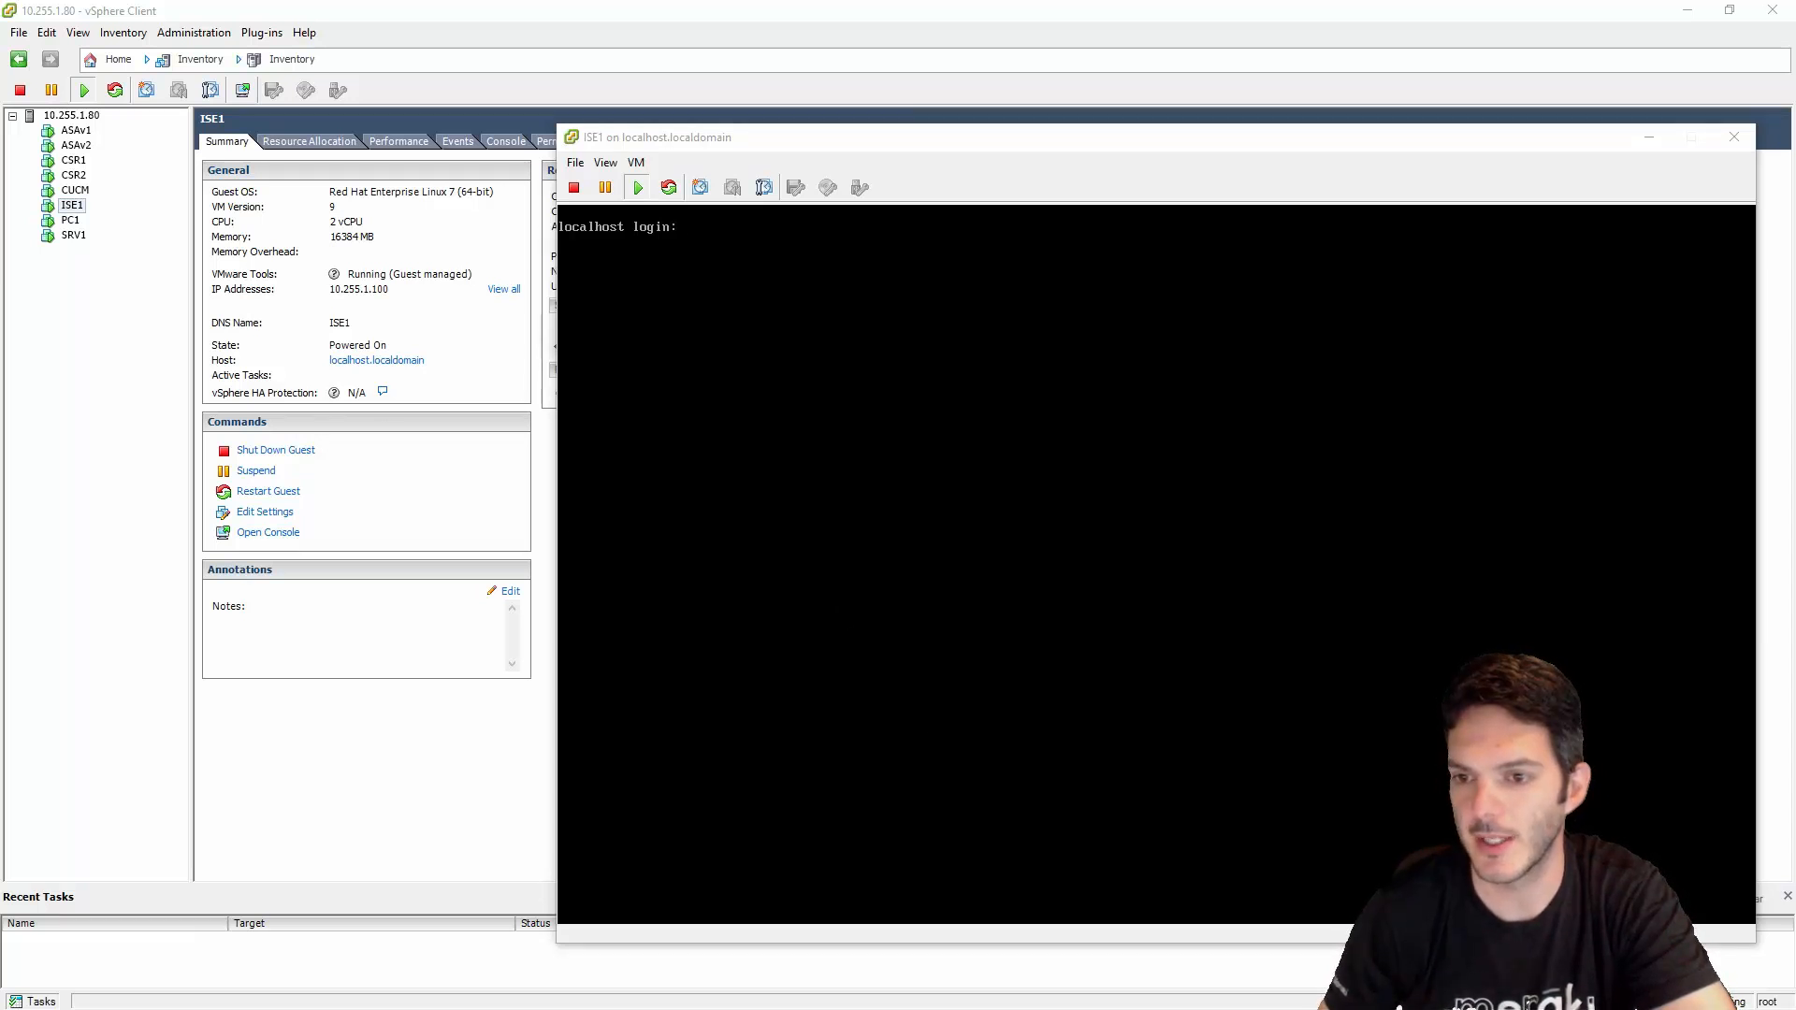
- Ping 10.255.1.100 from Command Prompt, getting 4 of 4 replies with 0% loss
{"action": "key", "text": "alt+Tab"}
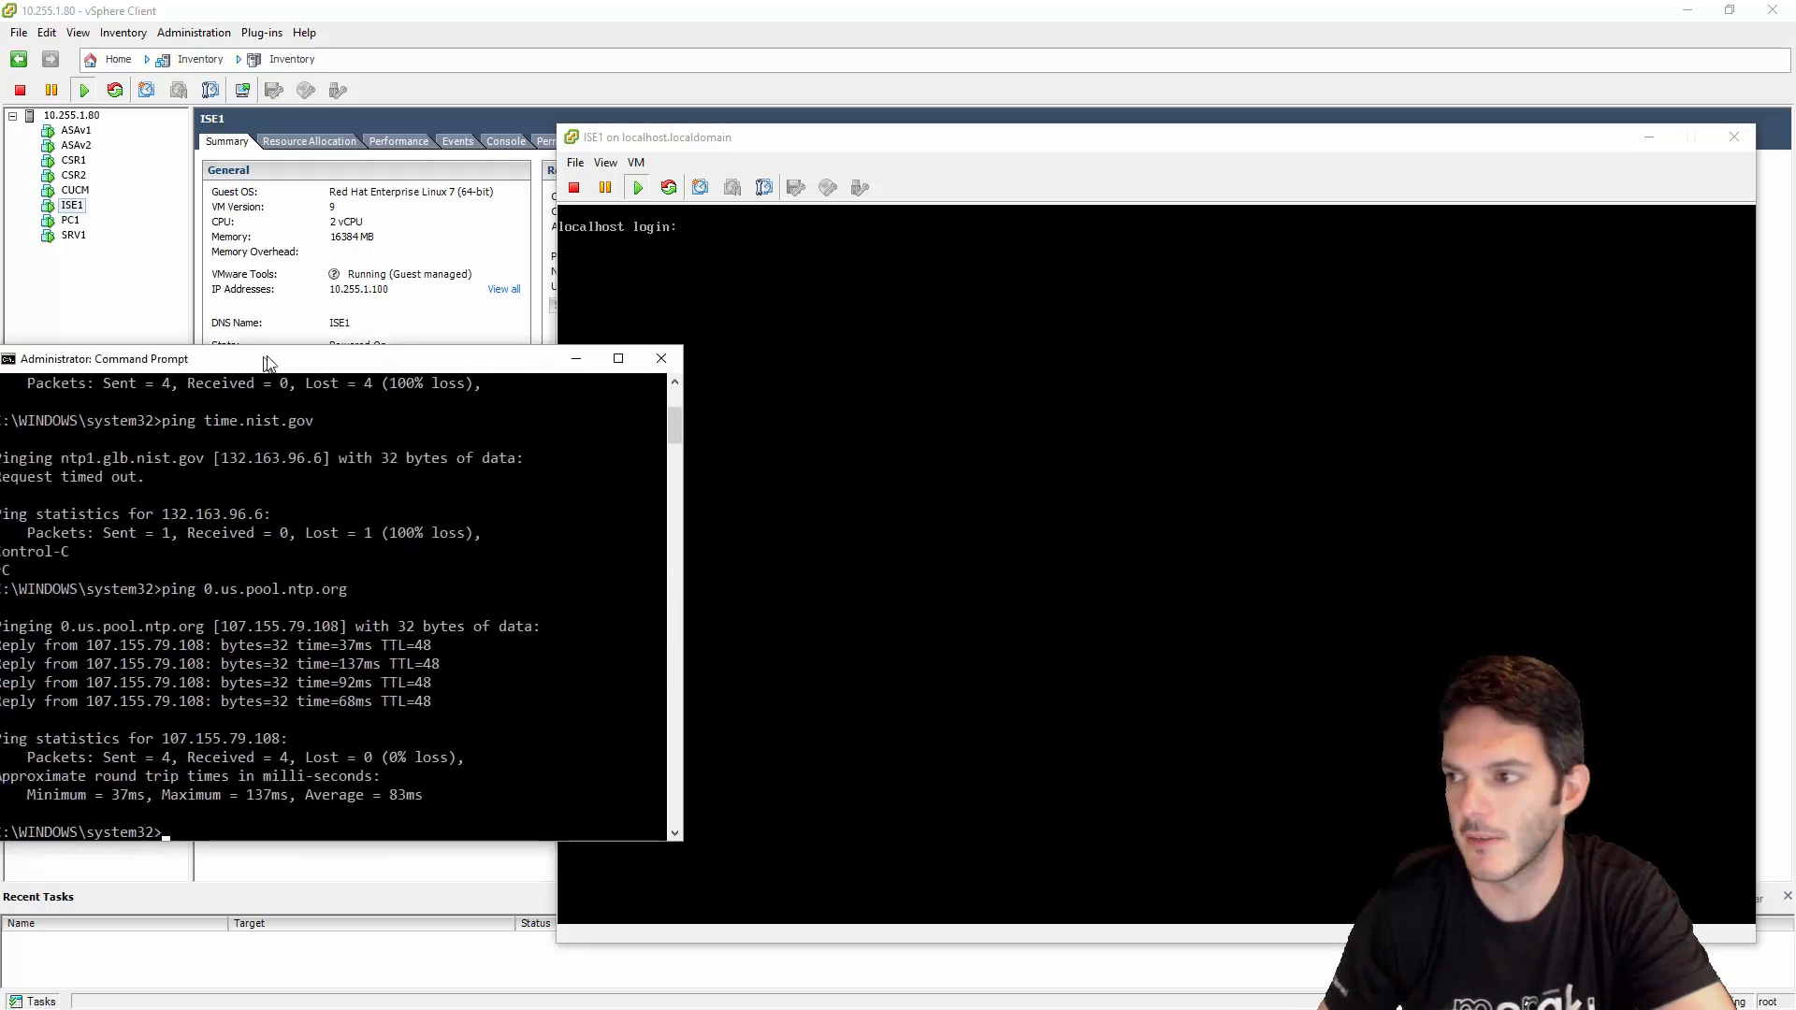
{"action": "left_click_drag", "start_coordinate": [266, 365], "coordinate": [354, 333]}
{"action": "type", "text": "ping "}
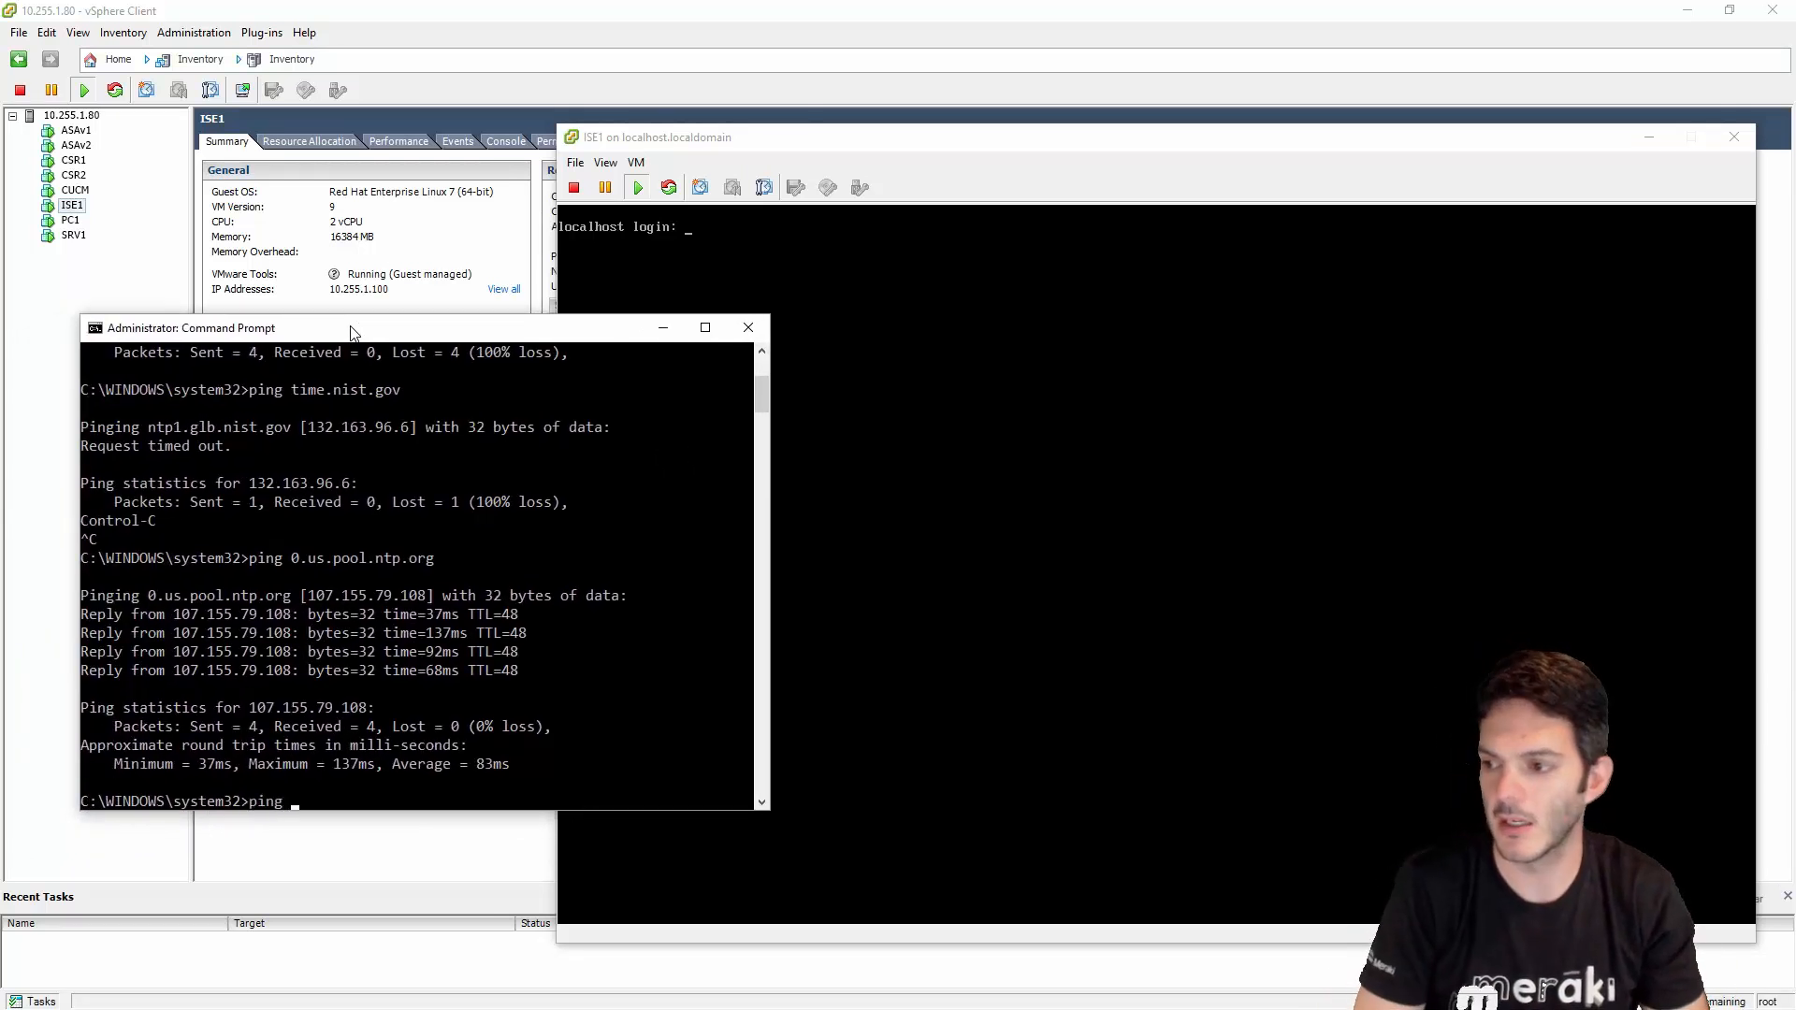
{"action": "type", "text": "10.255.1"}
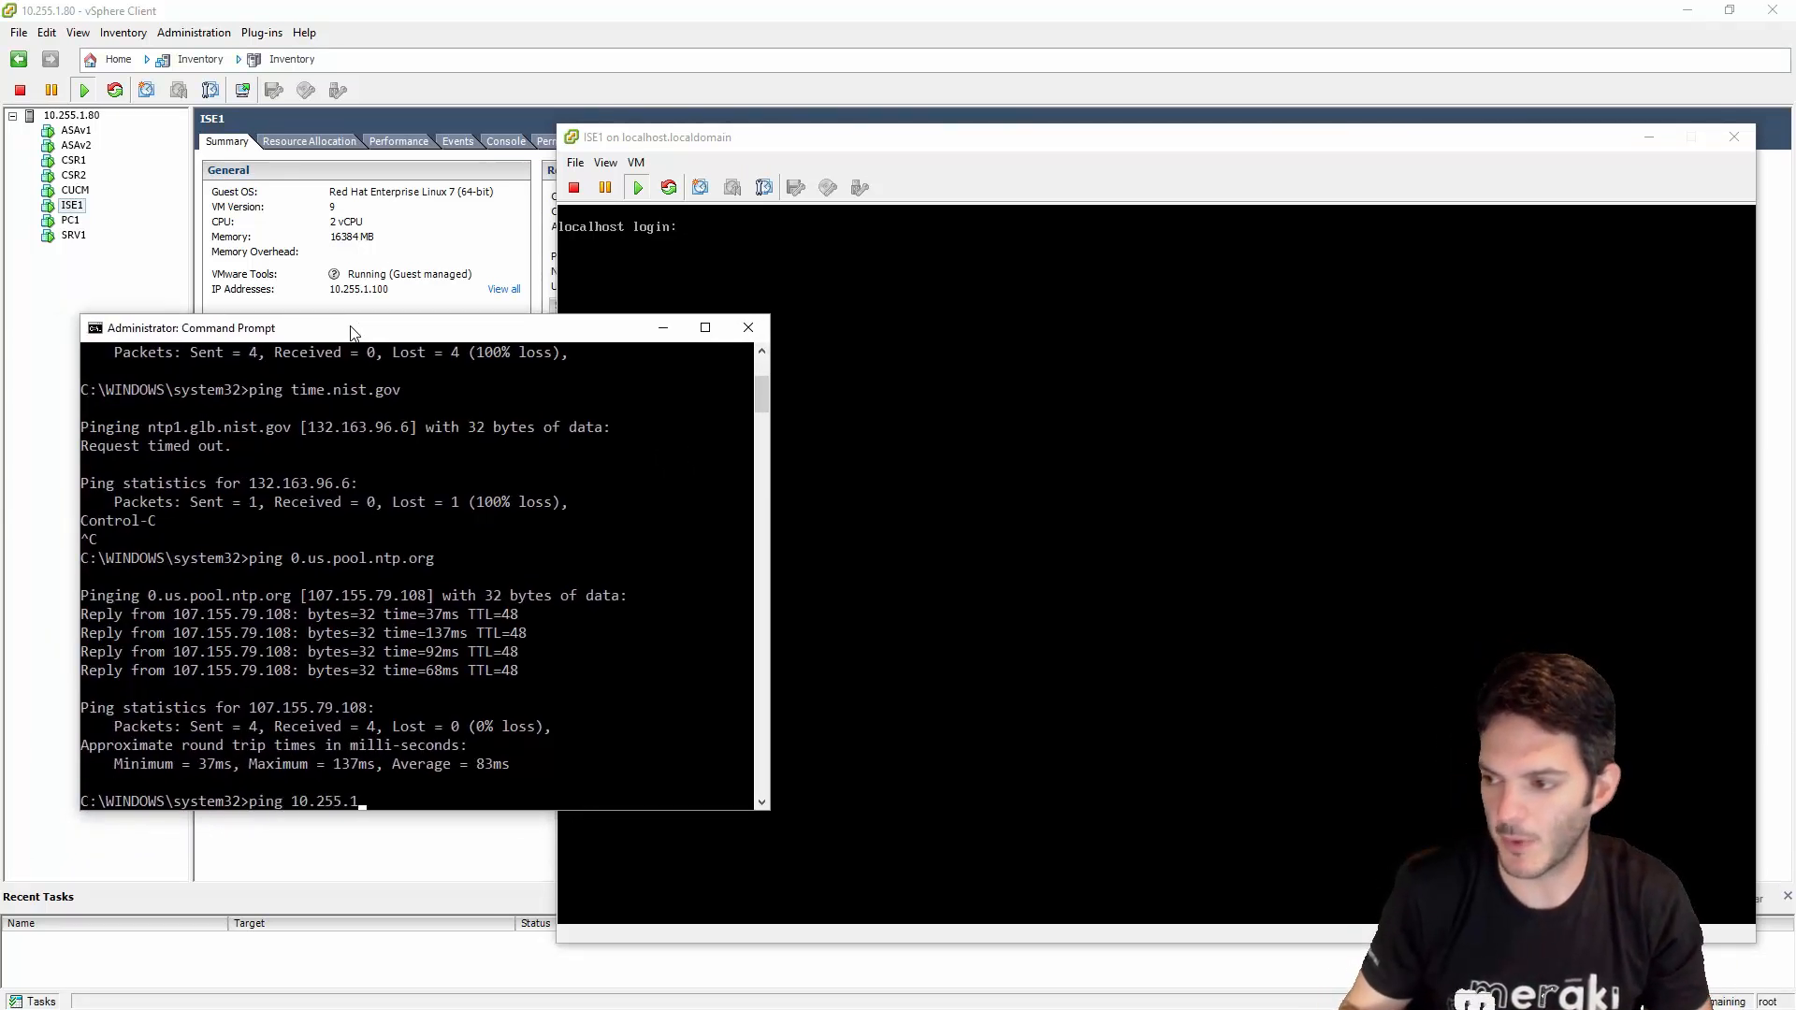
{"action": "type", "text": ".100"}
{"action": "key", "text": "Return"}
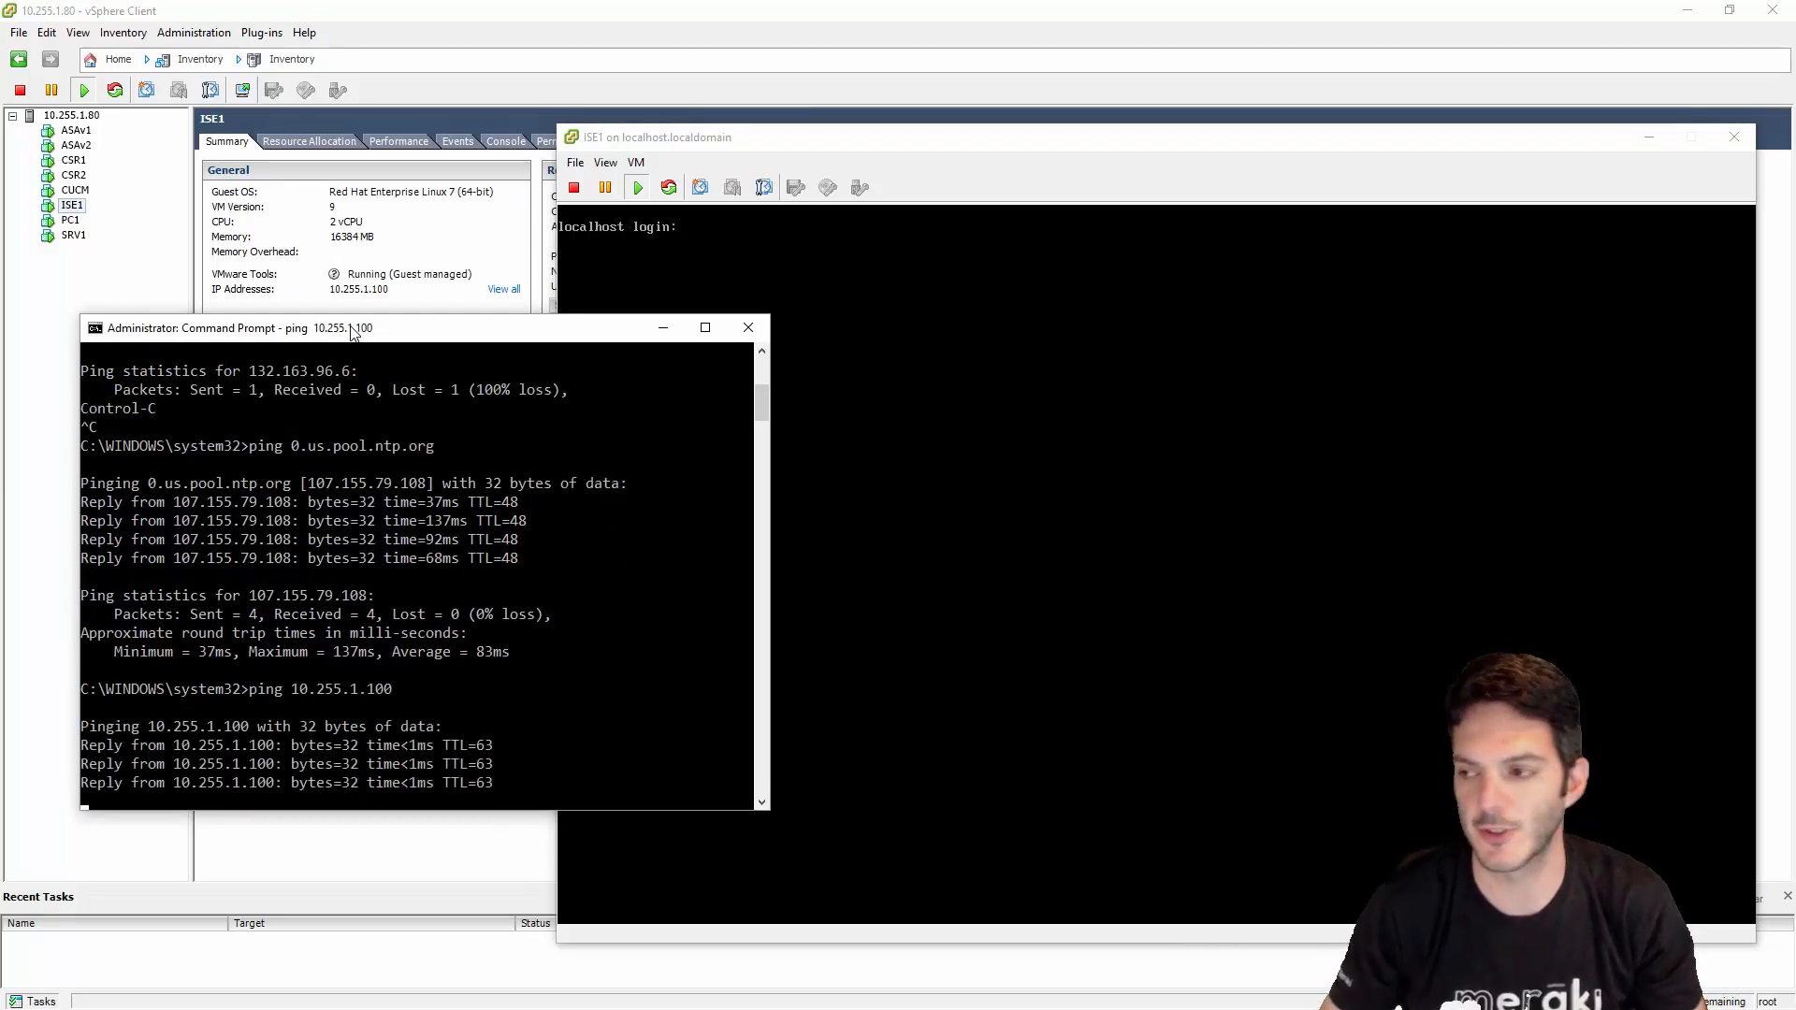
- Minimize Command Prompt and enter admin as the ISE1 console login name
{"action": "left_click", "coordinate": [666, 331]}
{"action": "left_click", "coordinate": [761, 317]}
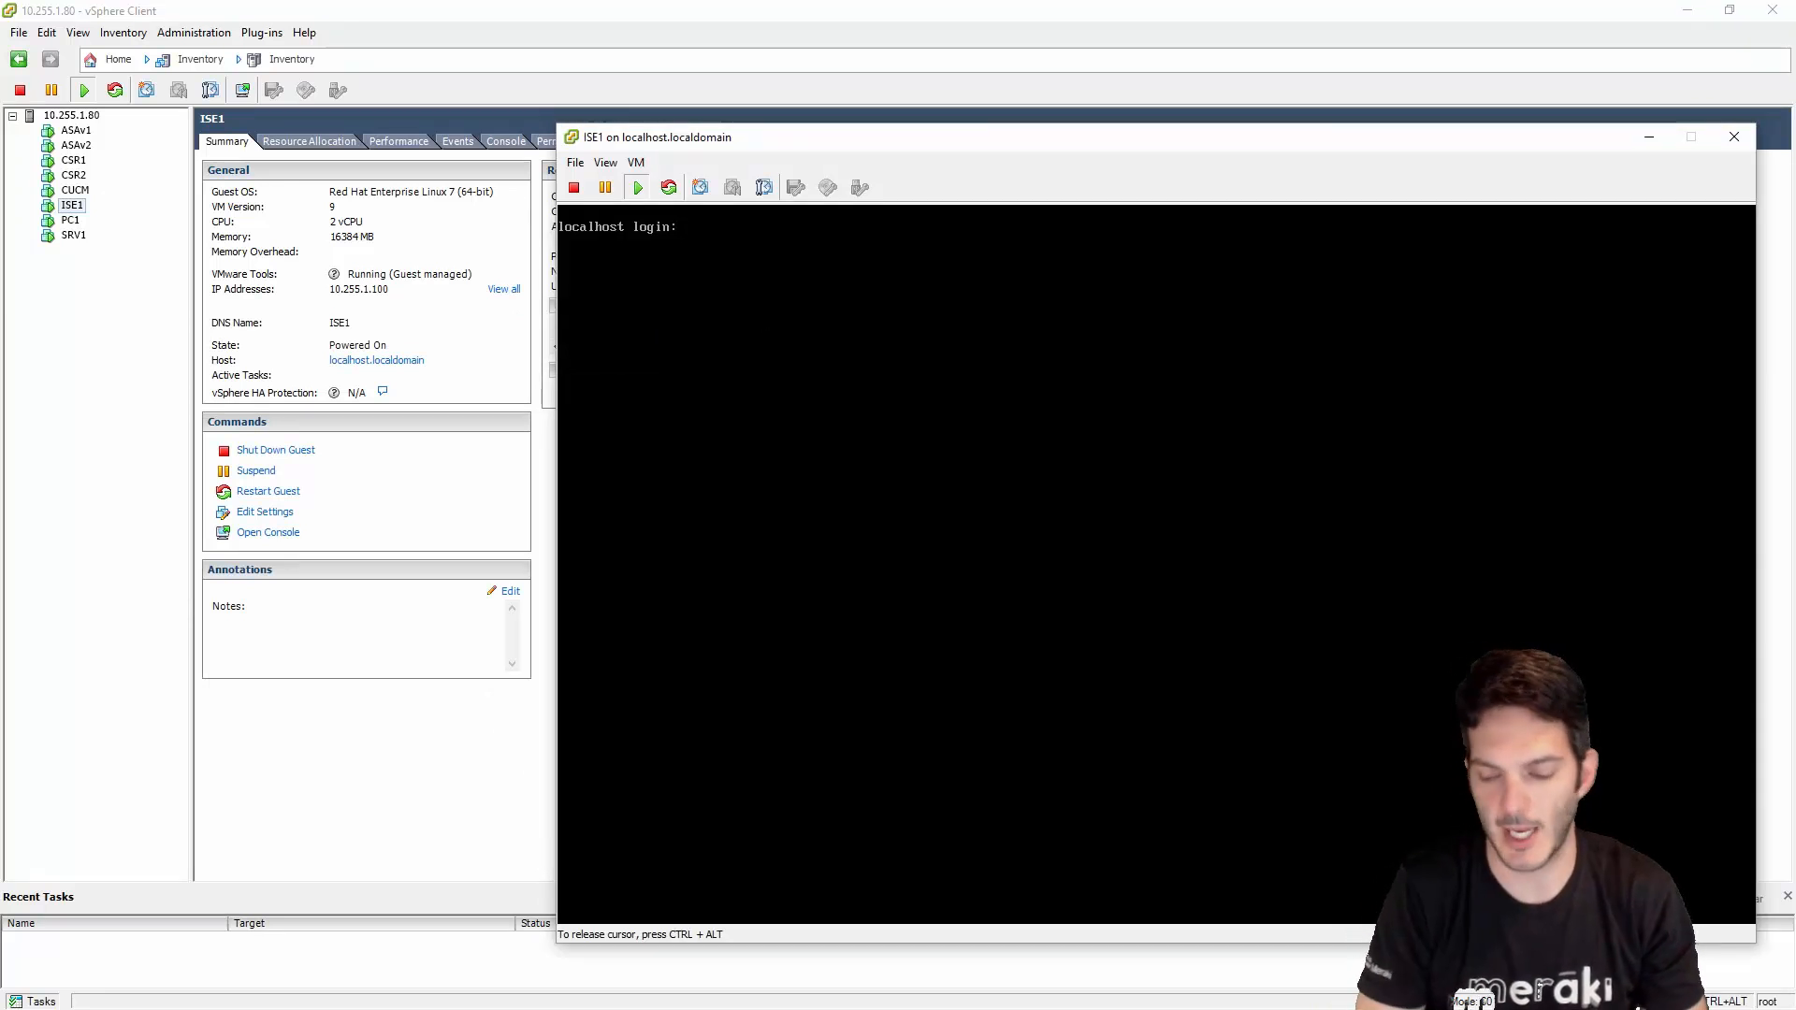
{"action": "type", "text": "admin"}
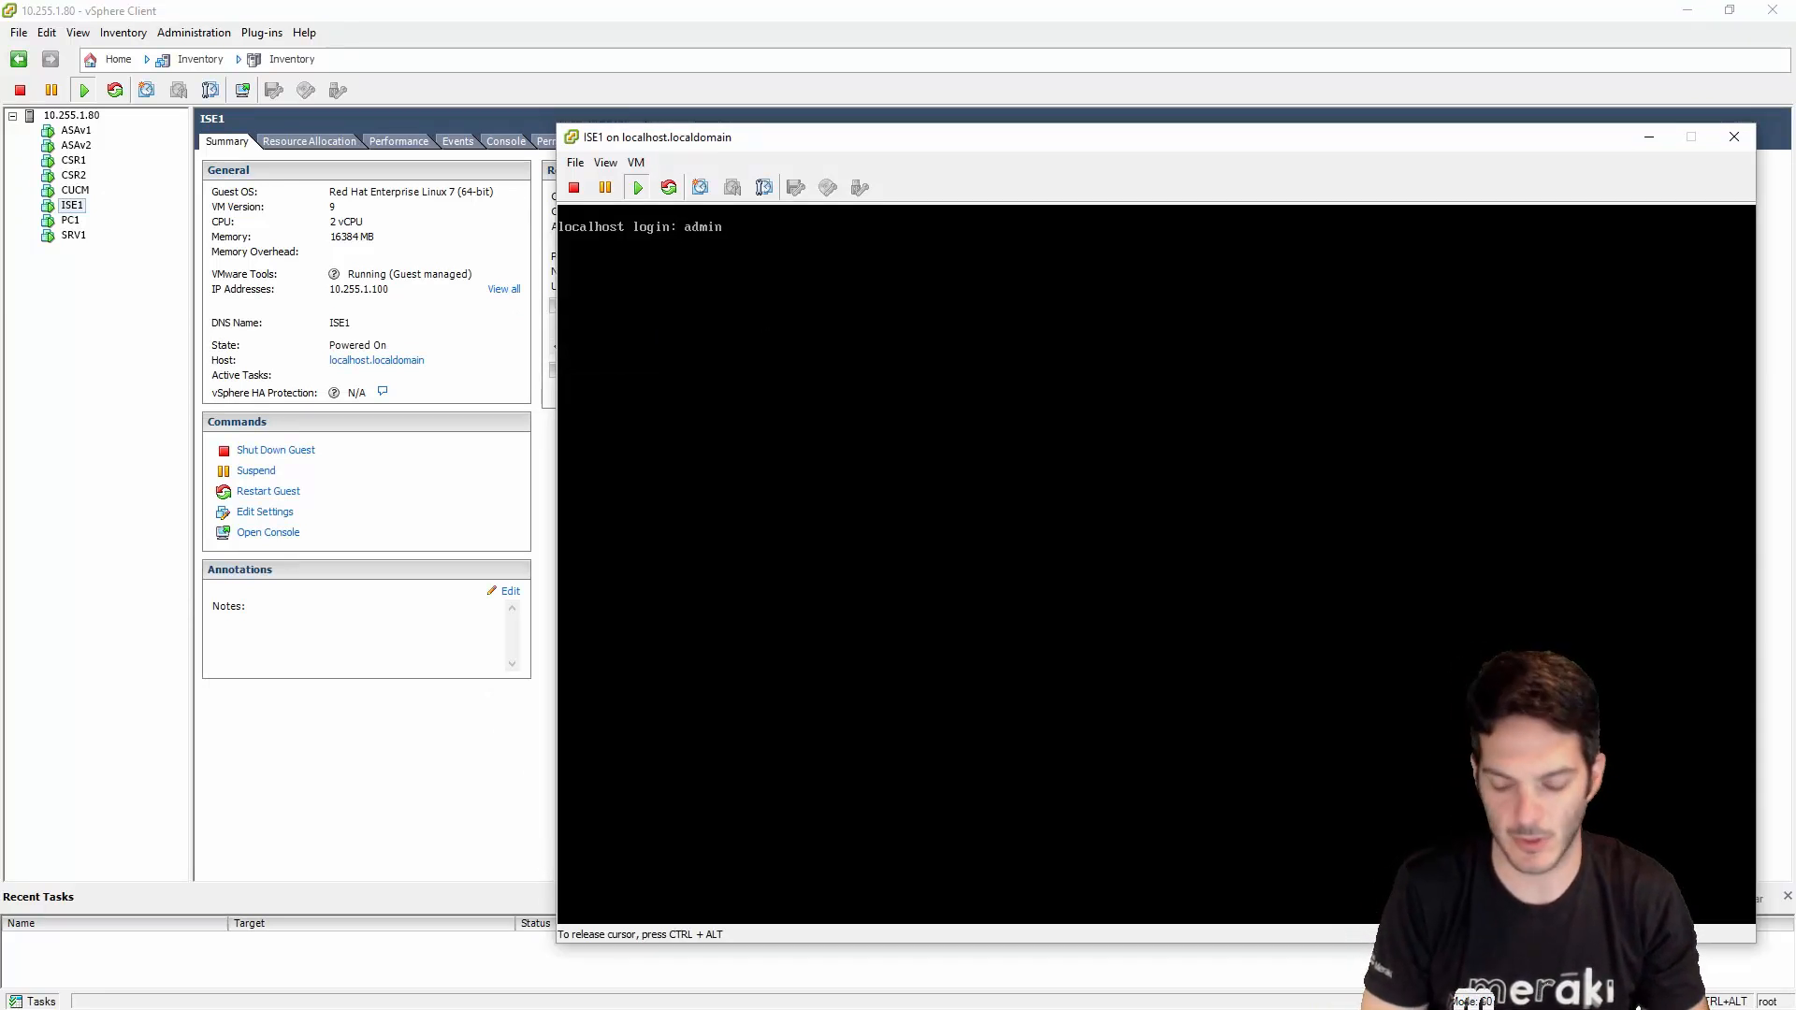
- Log in as admin with the password, reaching the ISE1/admin# prompt, and shift the console window left
{"action": "key", "text": "Return"}
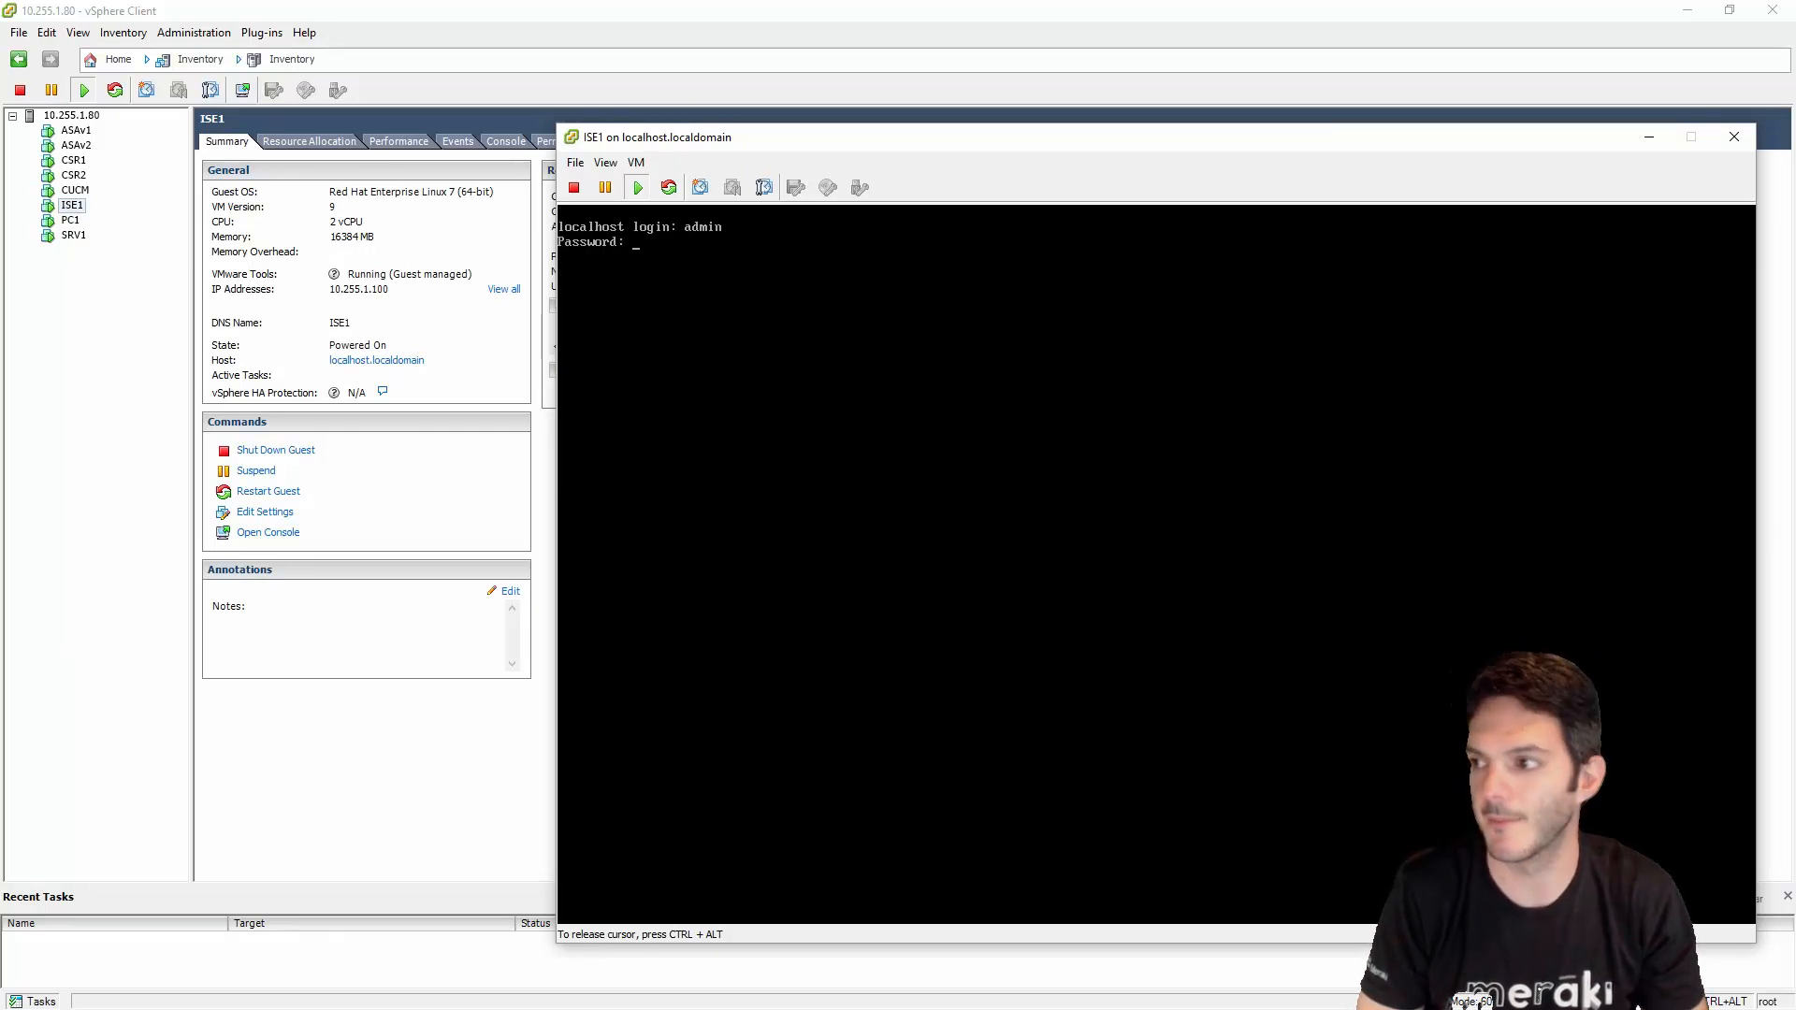
{"action": "key", "text": "Return"}
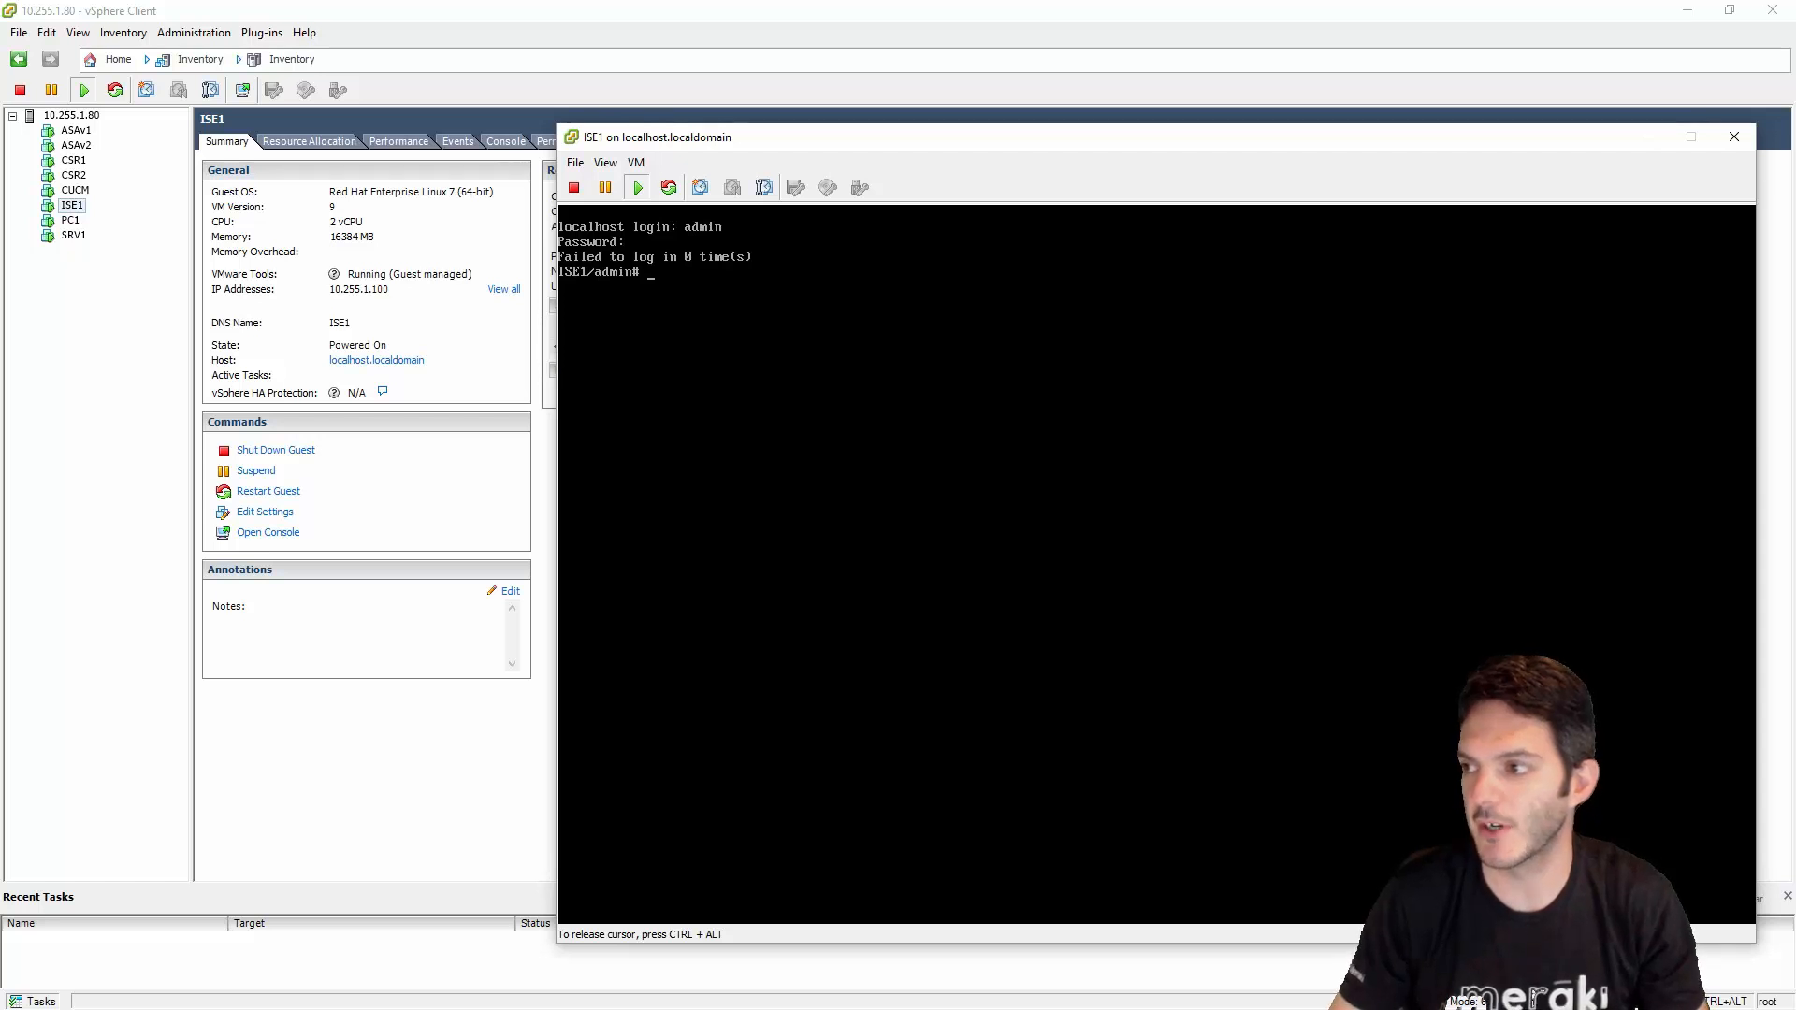
{"action": "key", "text": "ctrl+alt"}
{"action": "left_click_drag", "start_coordinate": [842, 137], "coordinate": [599, 131]}
{"action": "left_click", "coordinate": [612, 308]}
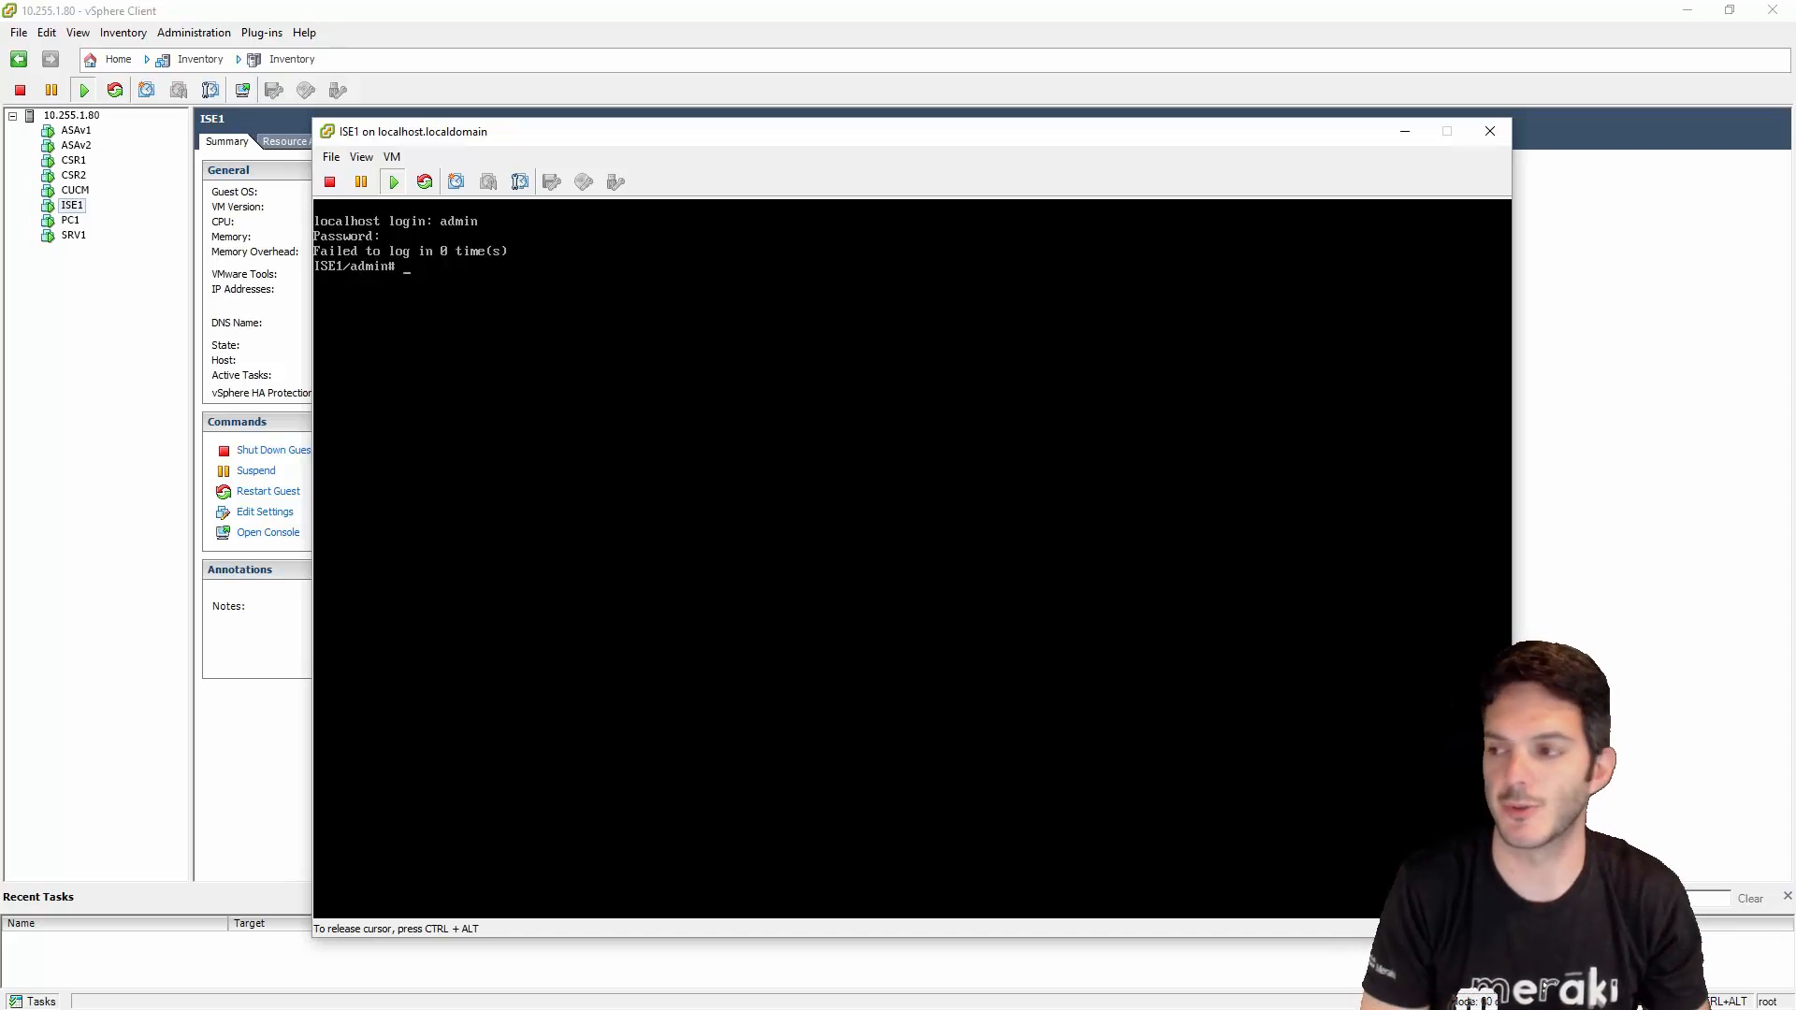
- Run show application status ise on the ISE1 console
{"action": "type", "text": "show application st"}
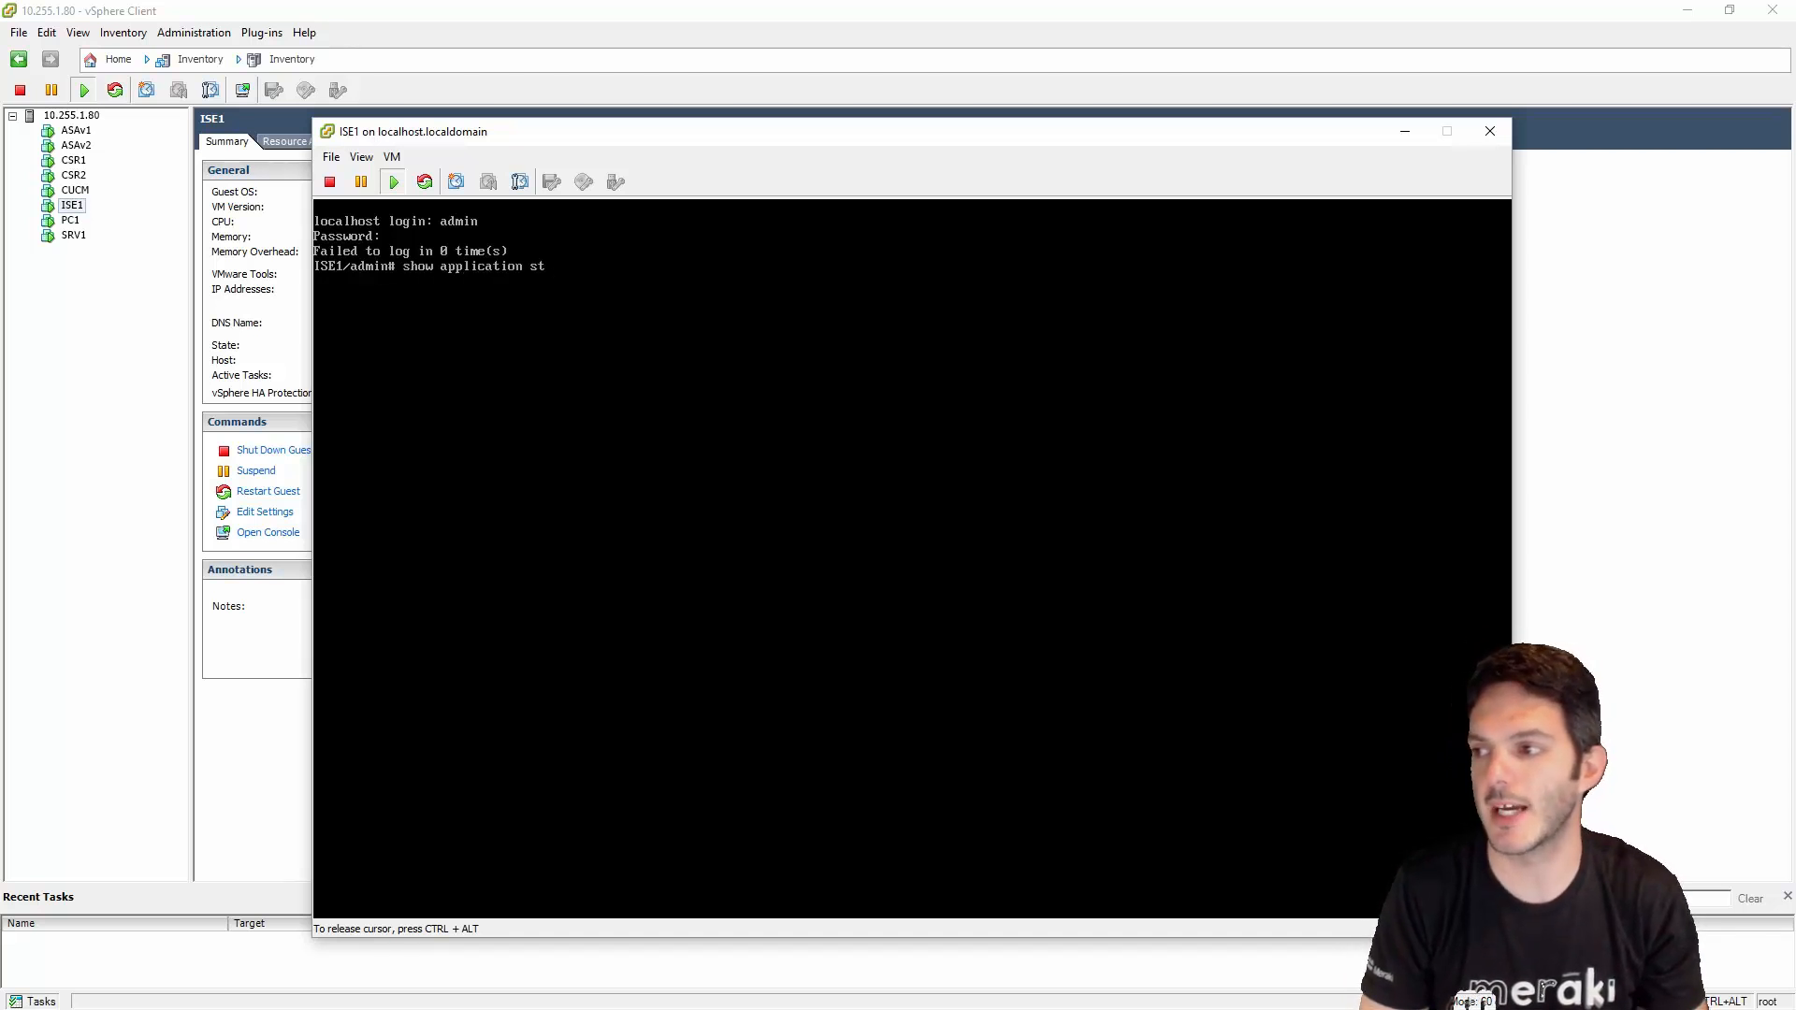
{"action": "type", "text": "atus ise"}
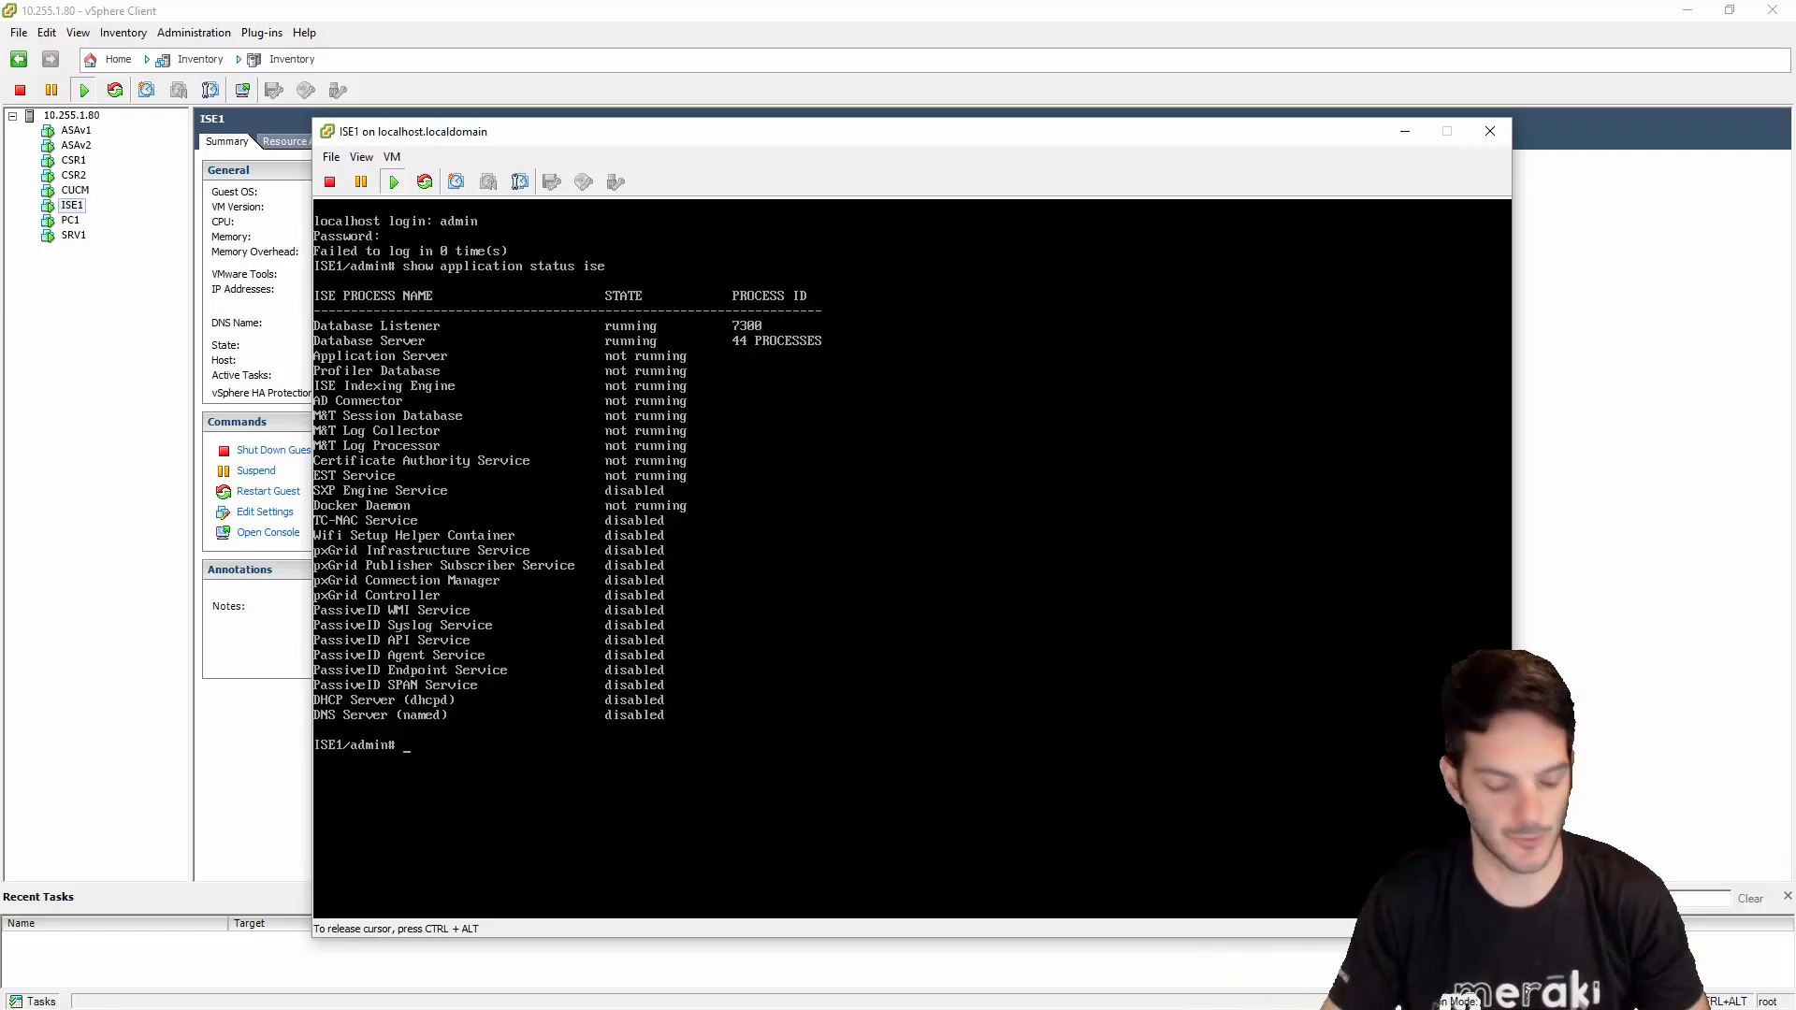
- Release the ISE1 console and switch to the Firefox window with the EVE topology
{"action": "key", "text": "ctrl+alt"}
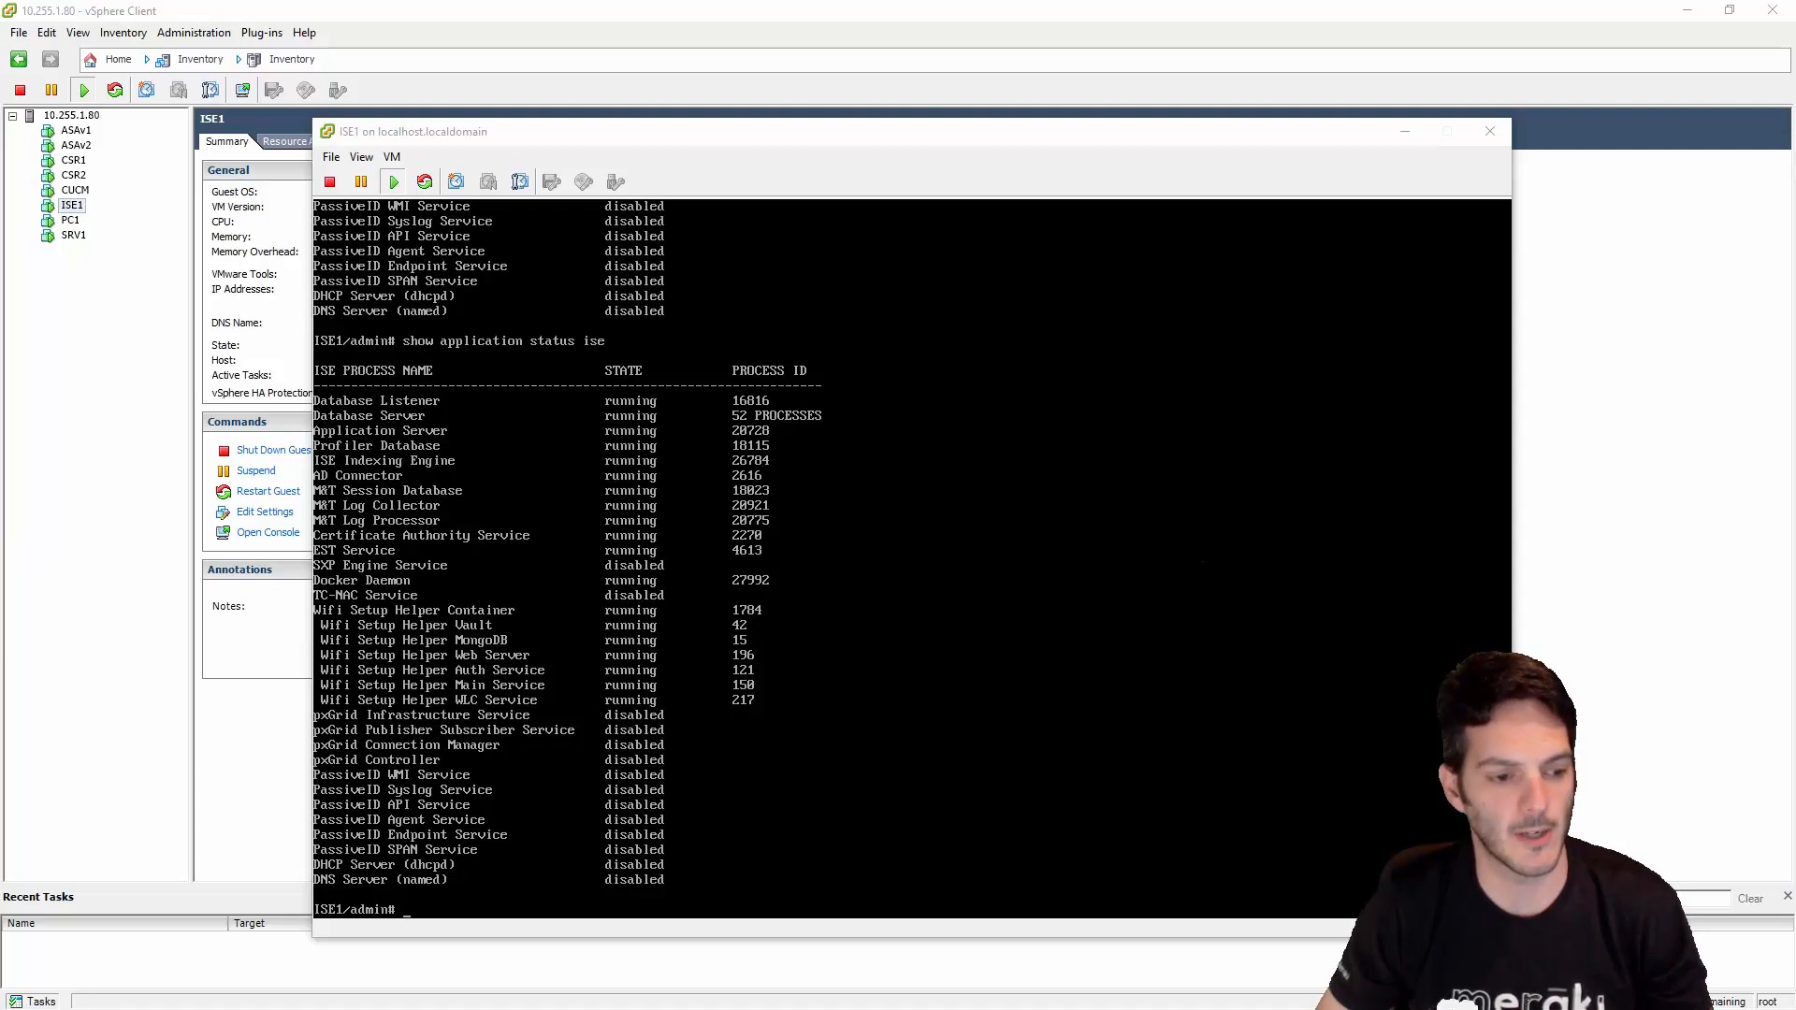
{"action": "key", "text": "alt+Tab"}
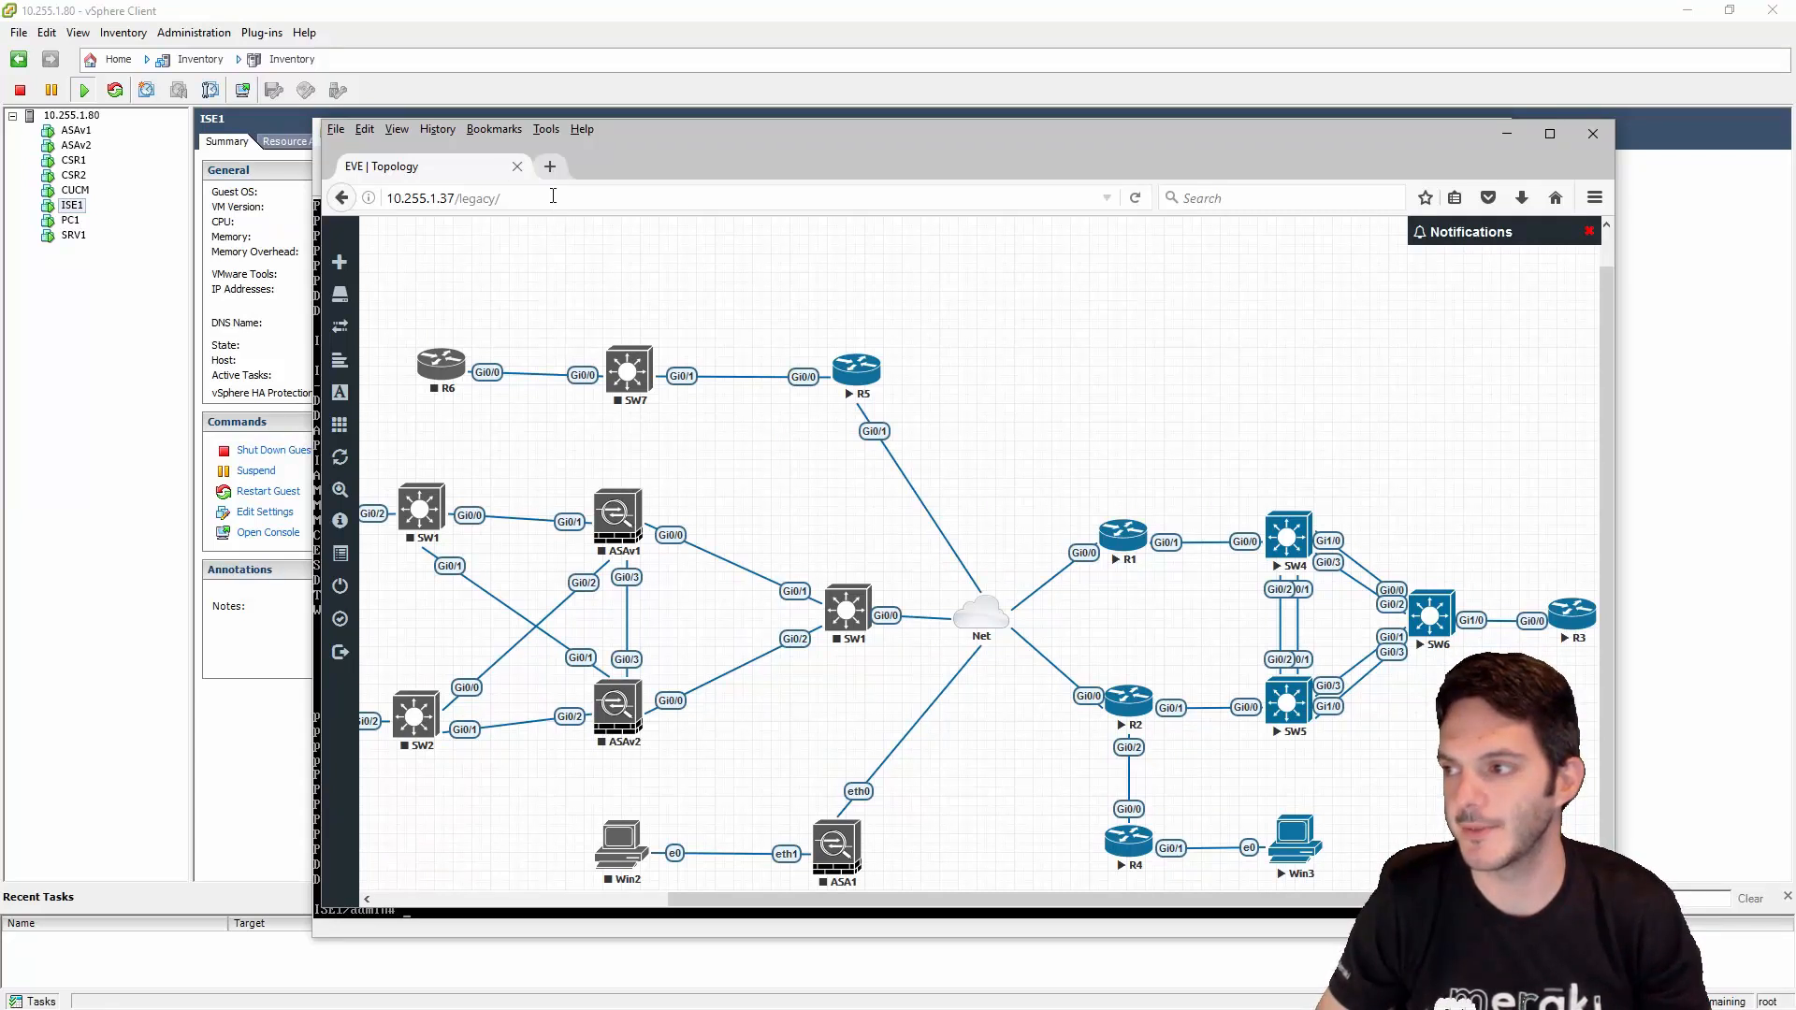
{"action": "left_click", "coordinate": [551, 168]}
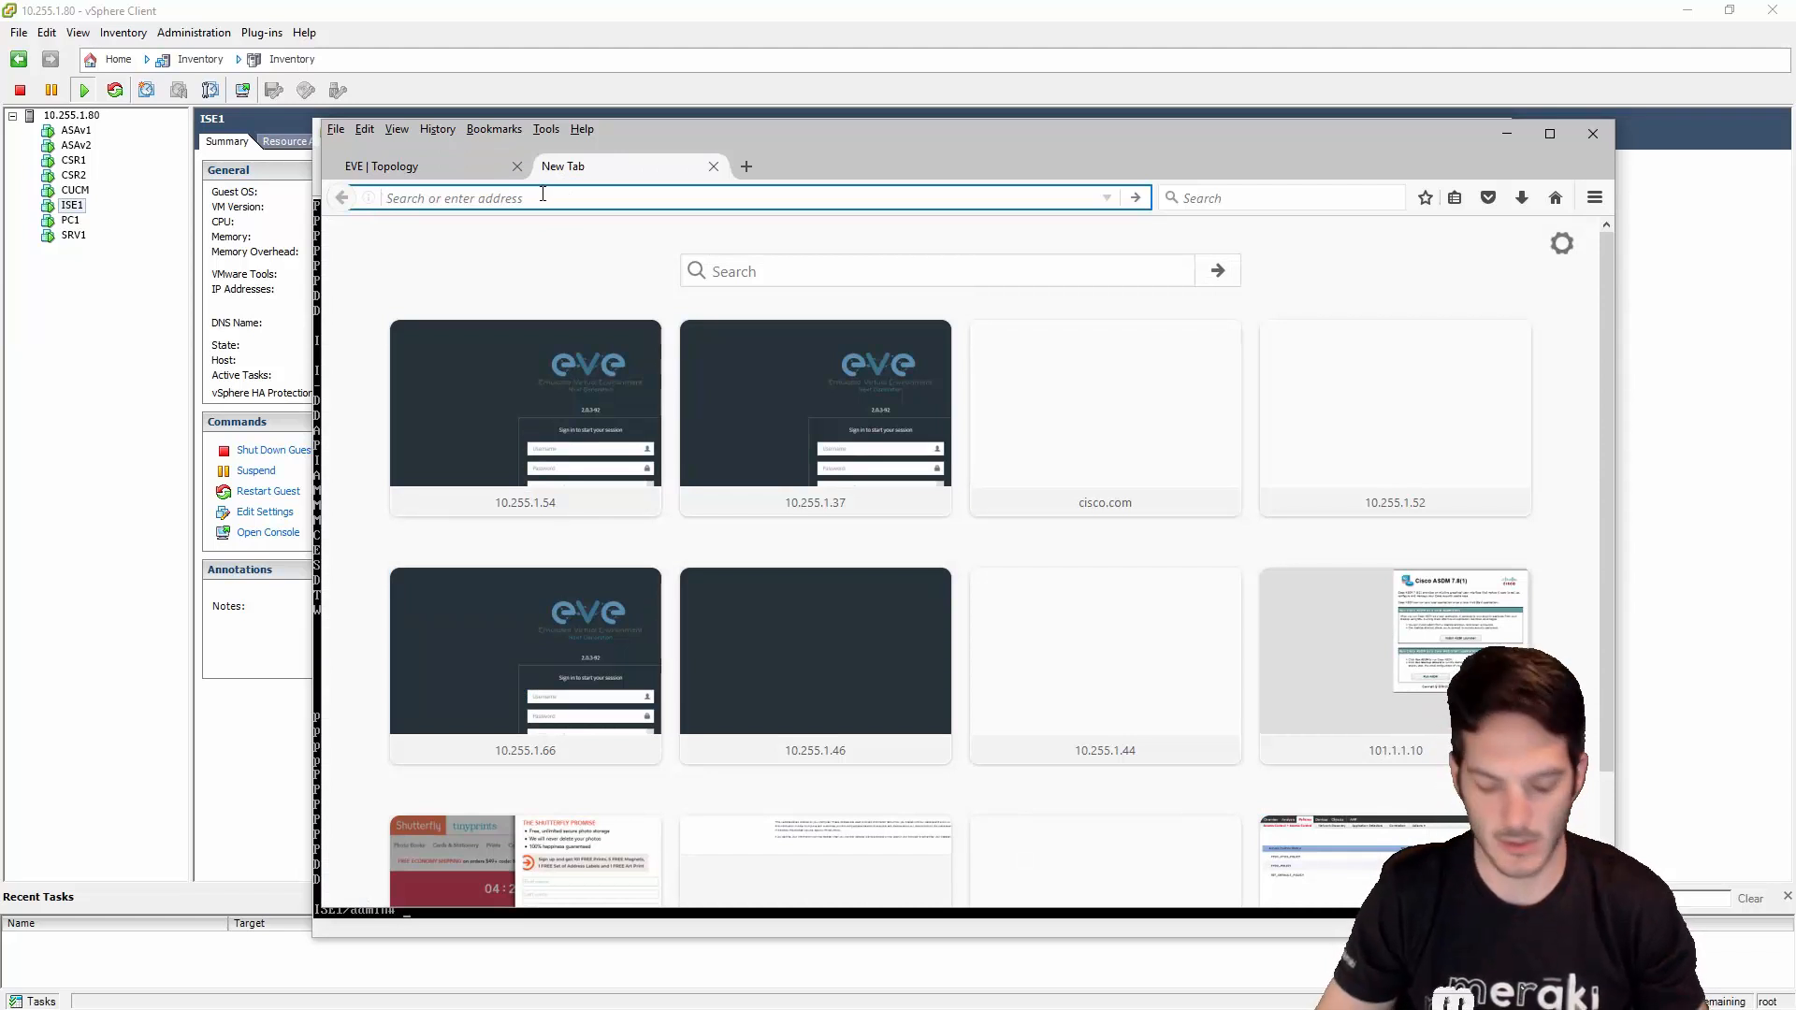
{"action": "type", "text": "https"}
{"action": "type", "text": ":/"}
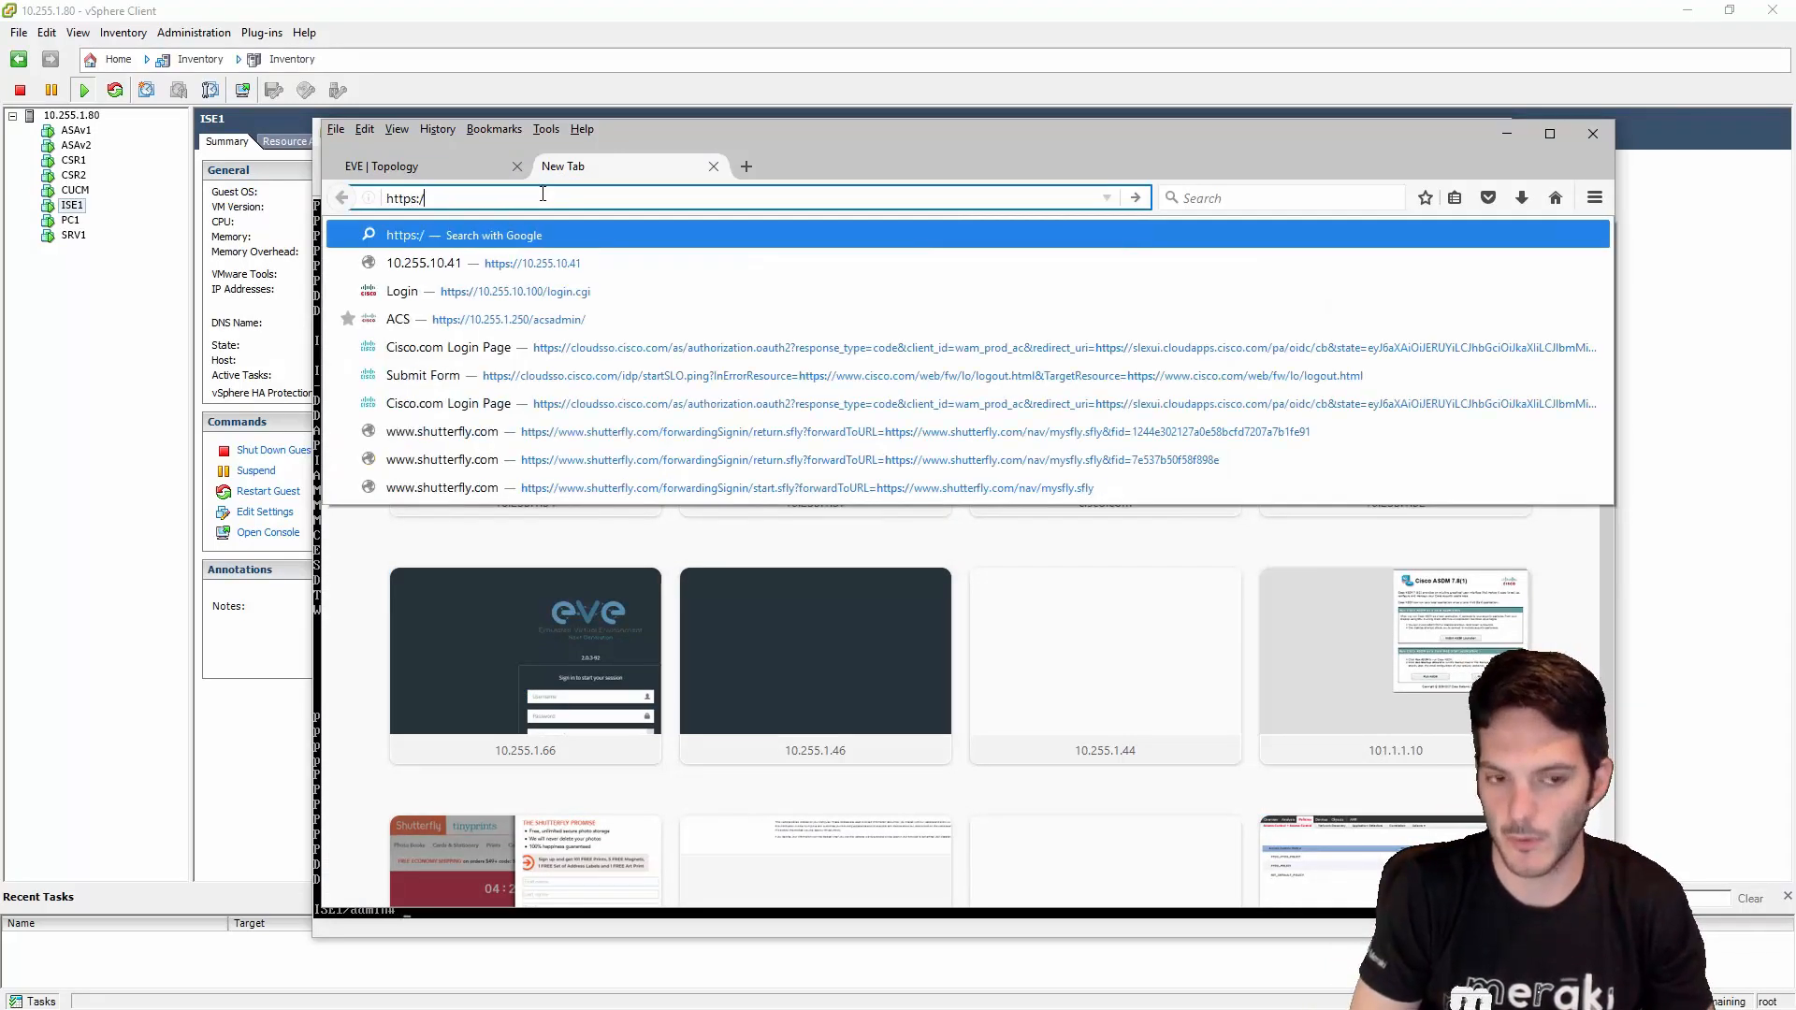
{"action": "type", "text": "/10.255."}
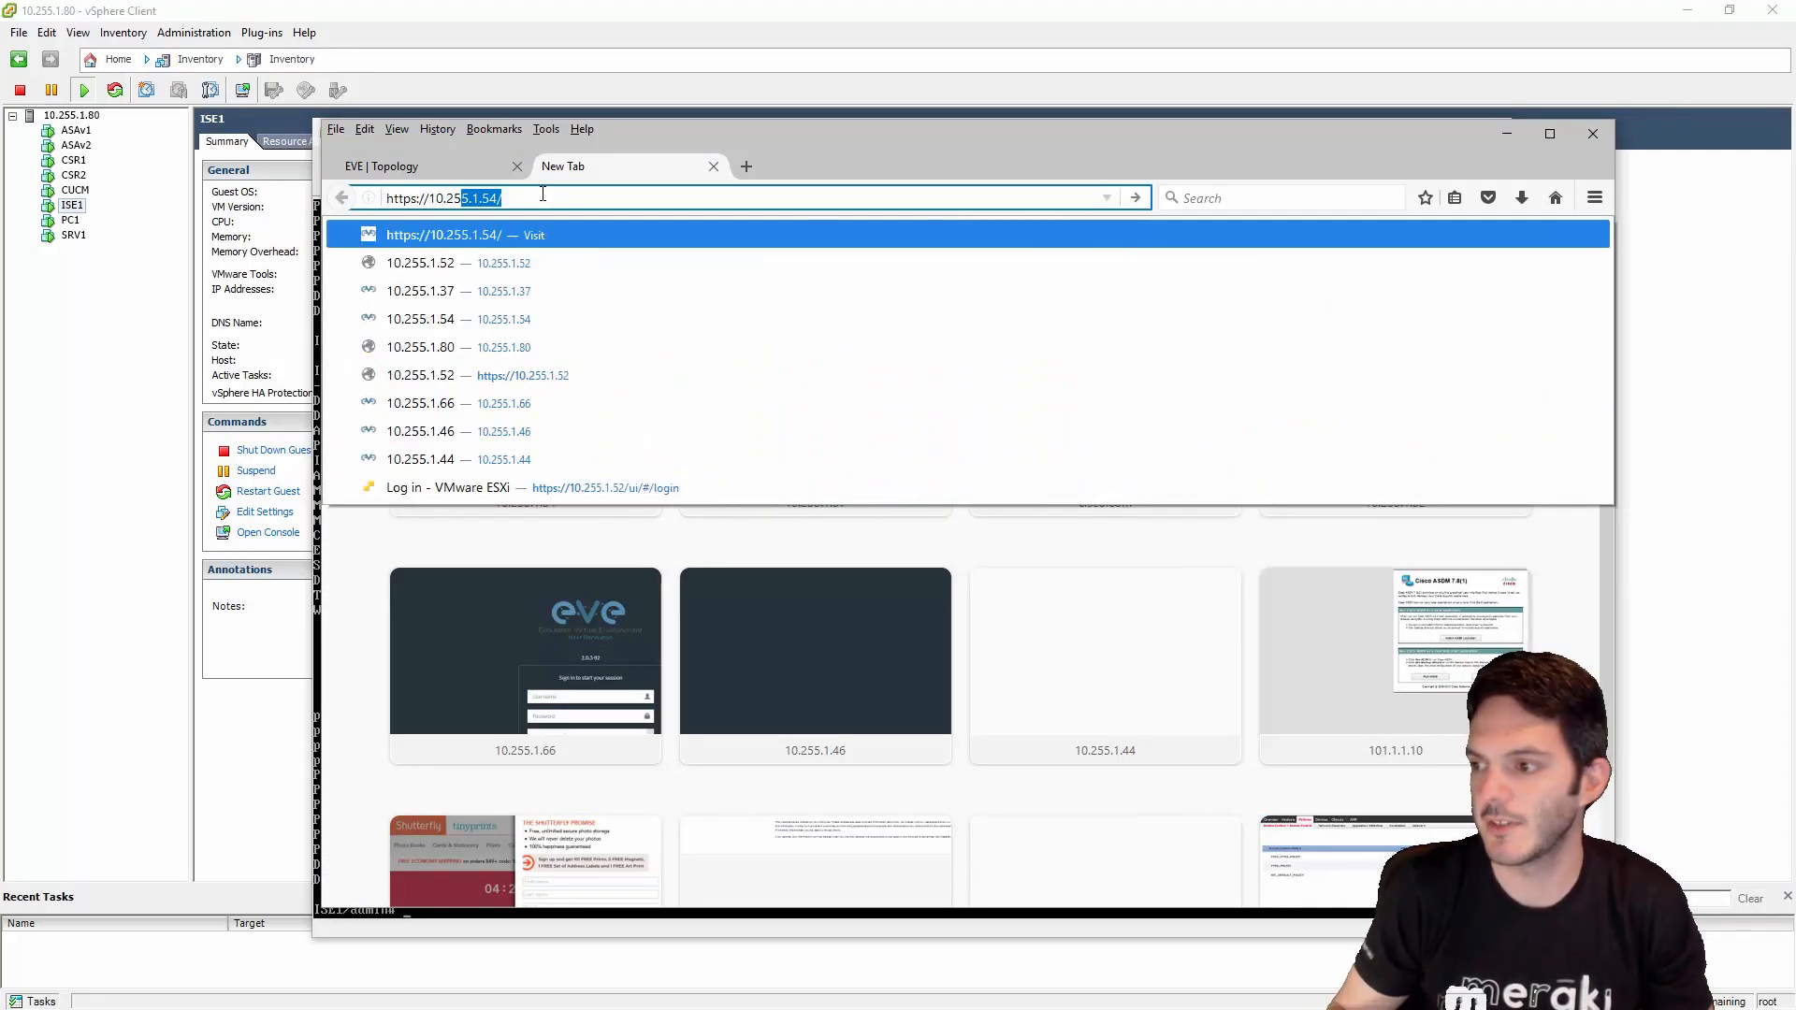
{"action": "type", "text": "1.100"}
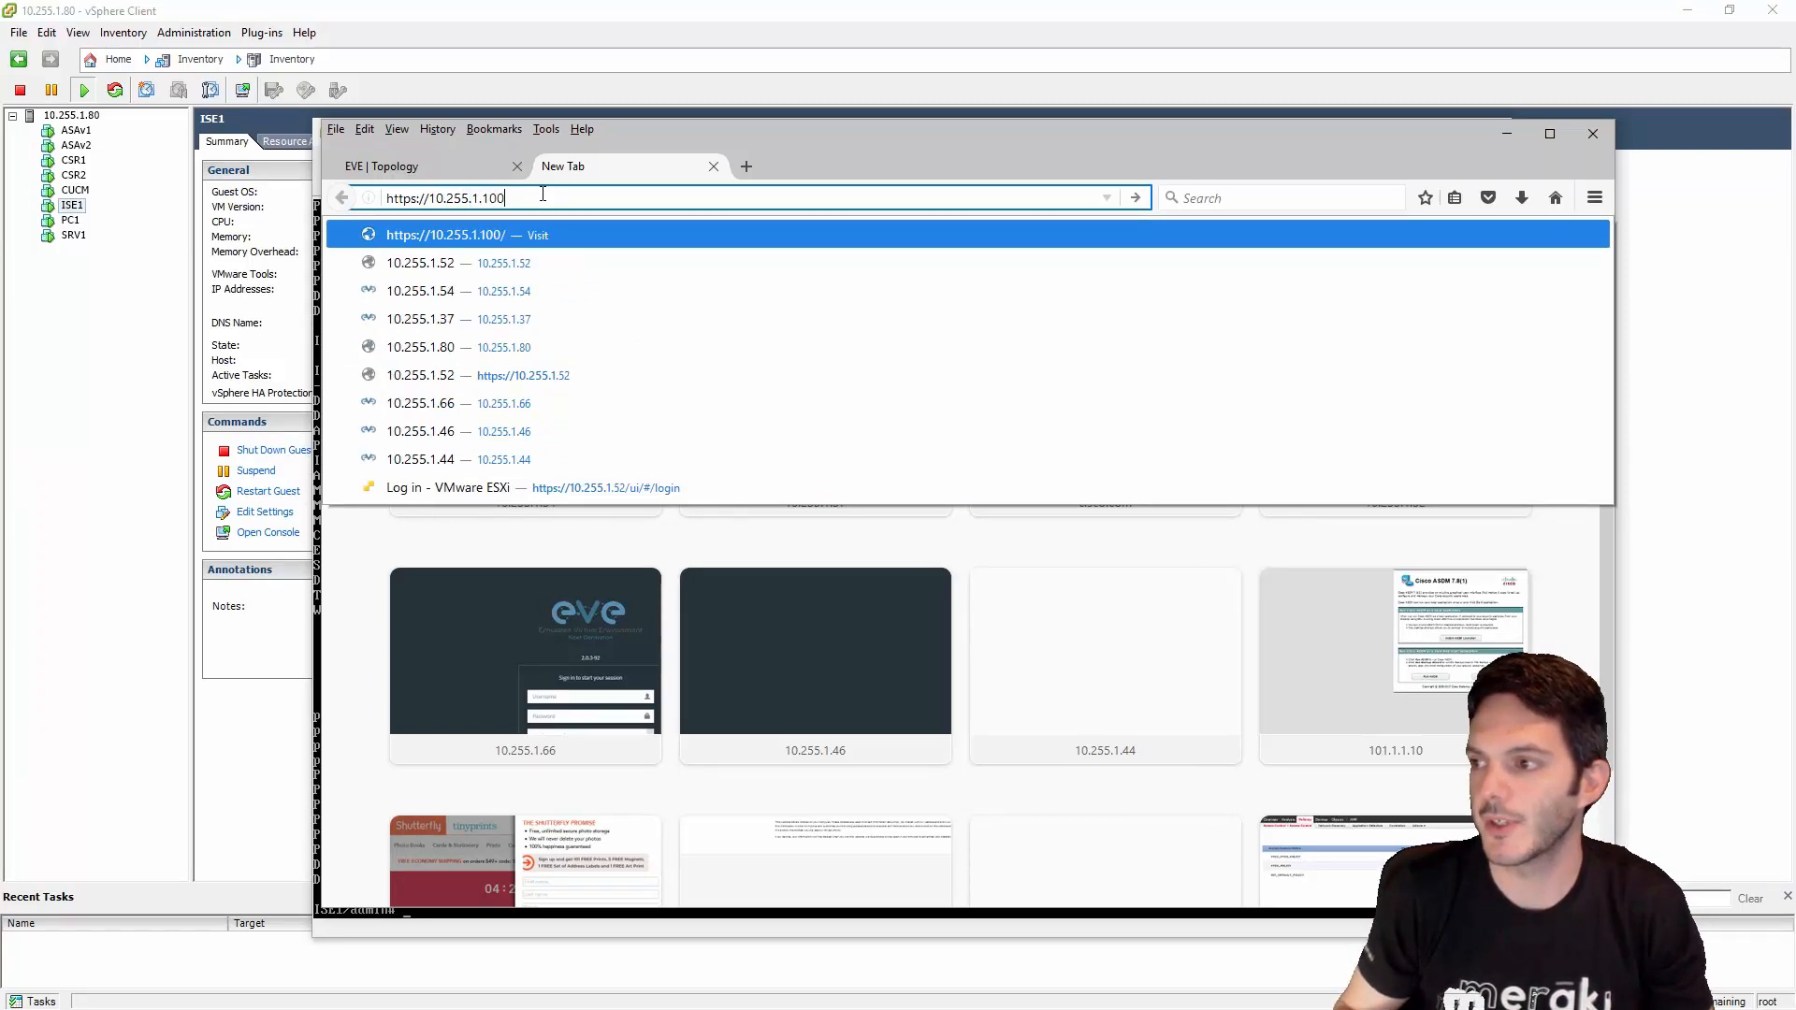
{"action": "key", "text": "Return"}
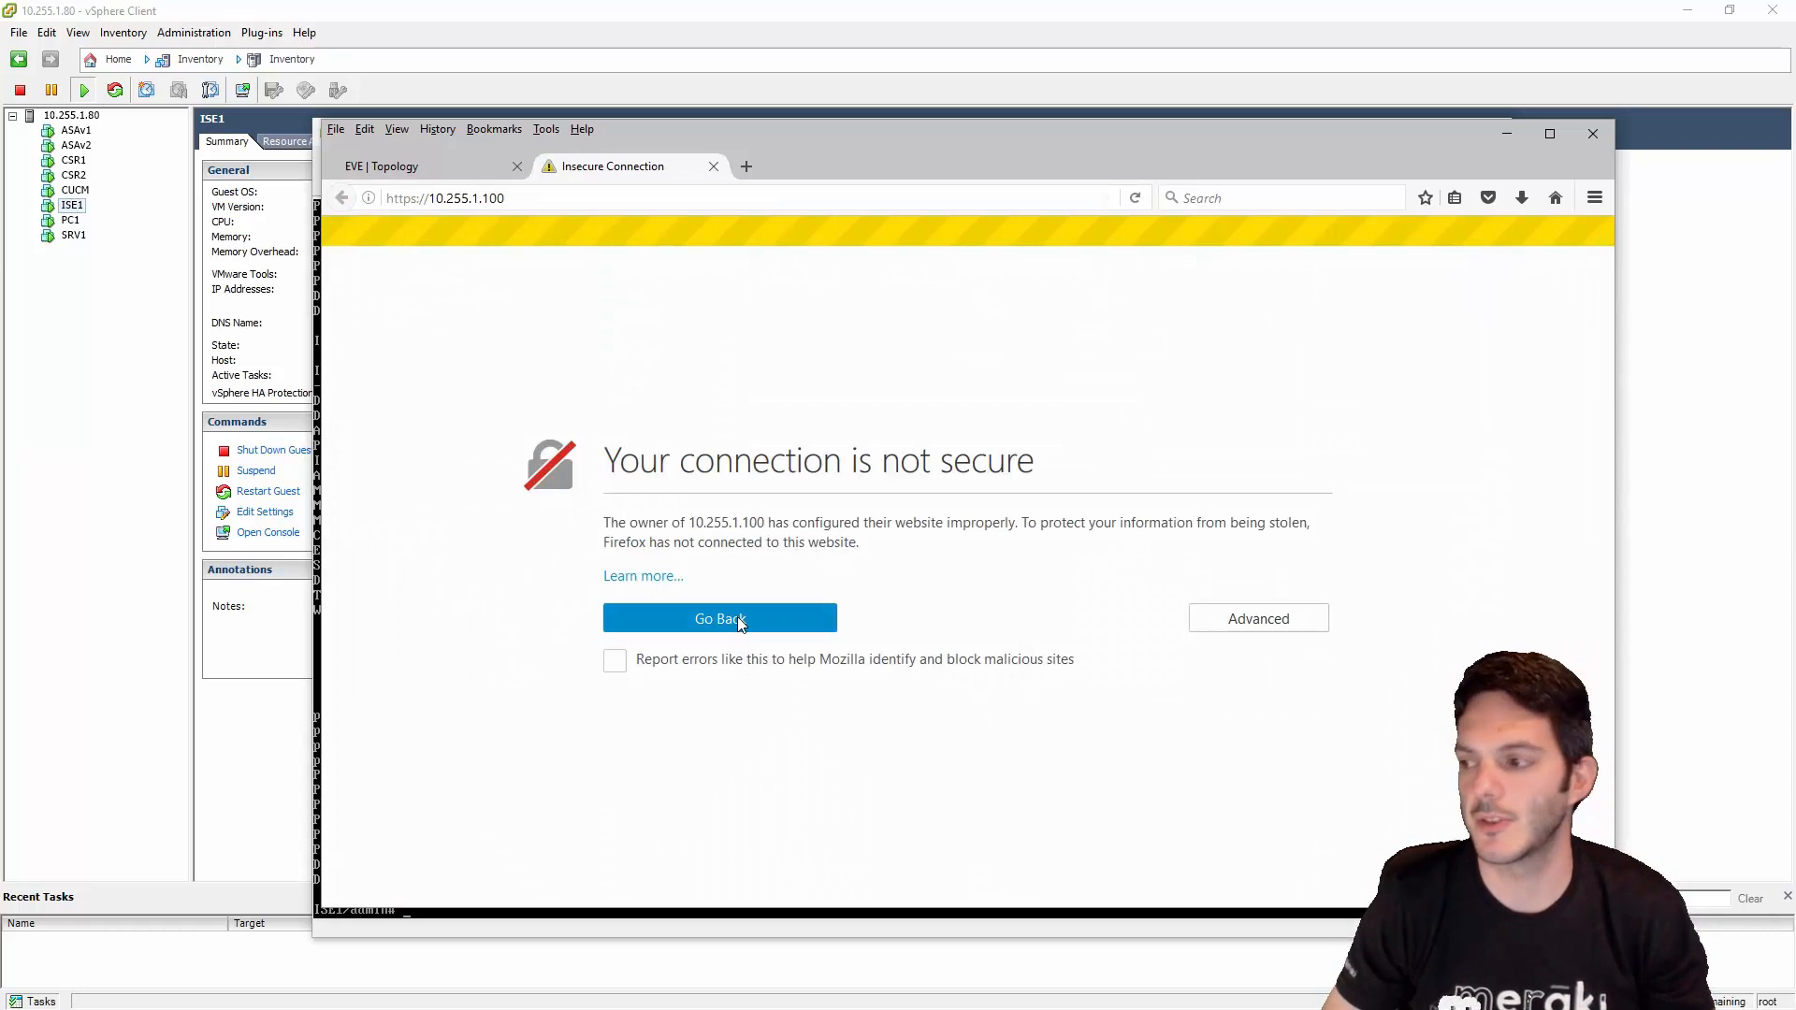
- Add and confirm a security exception for the self-signed certificate
{"action": "left_click", "coordinate": [1227, 618]}
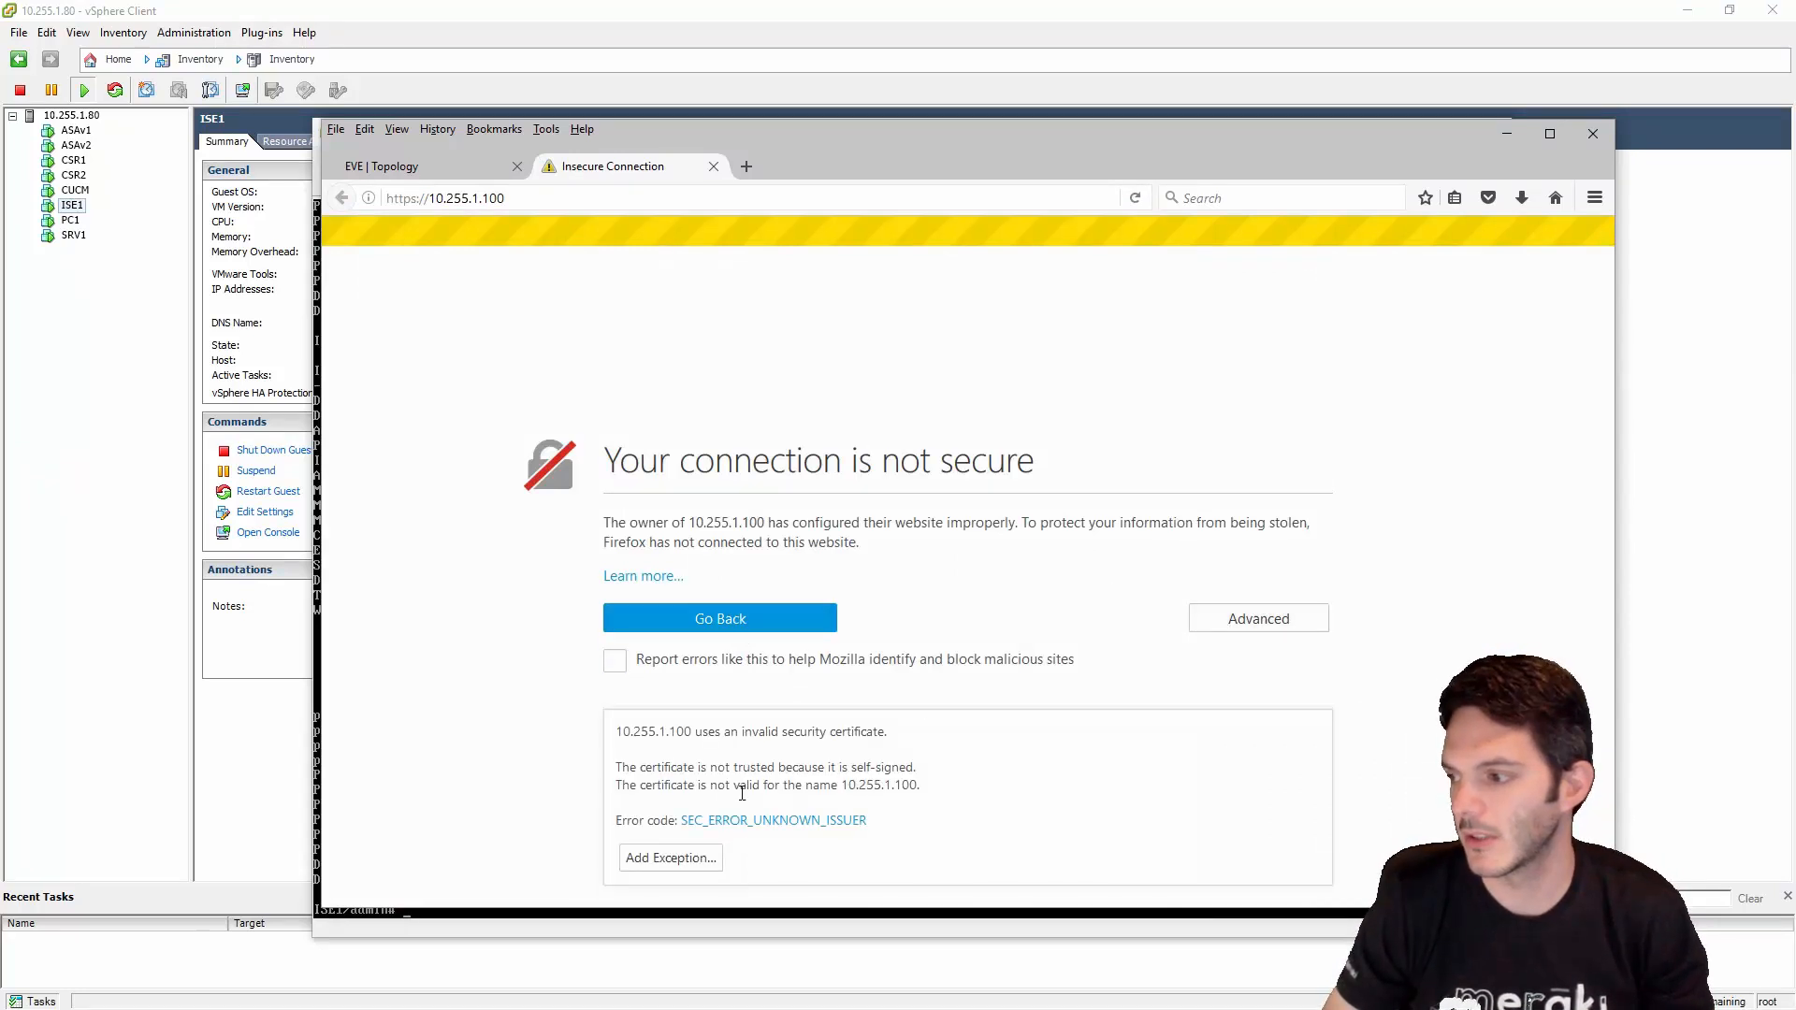
{"action": "left_click", "coordinate": [681, 859]}
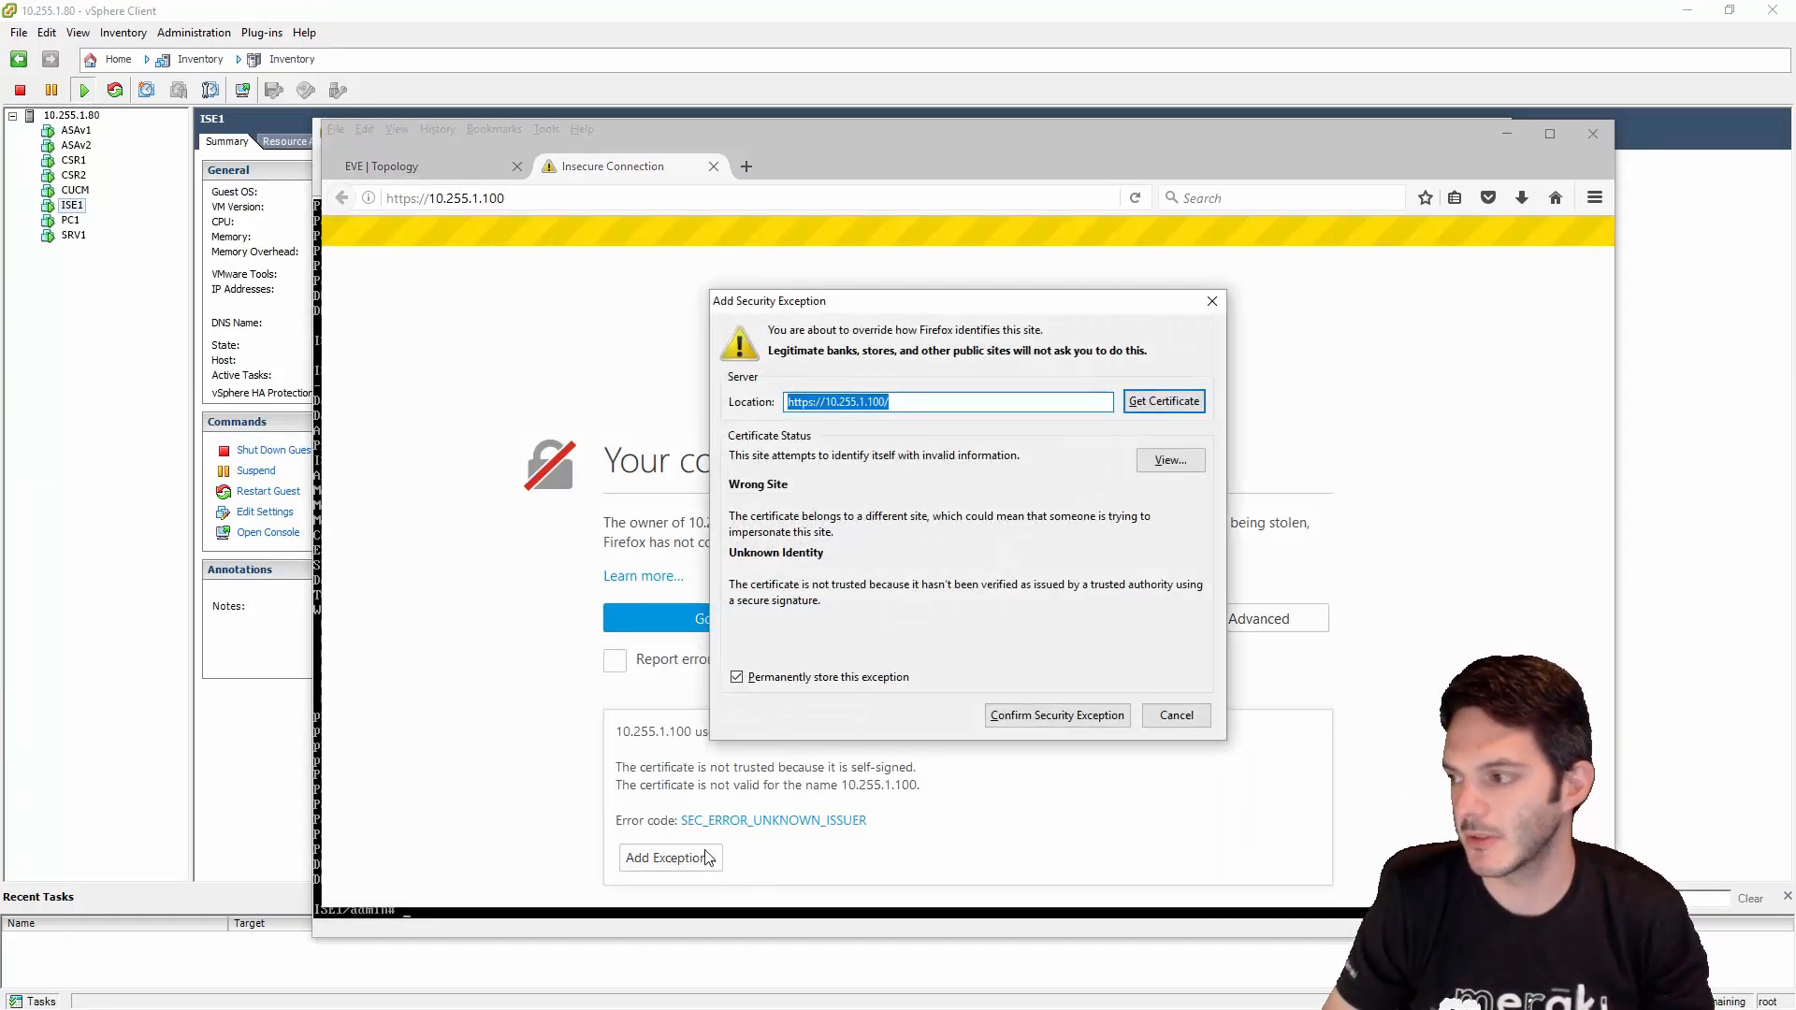
{"action": "left_click", "coordinate": [1034, 722]}
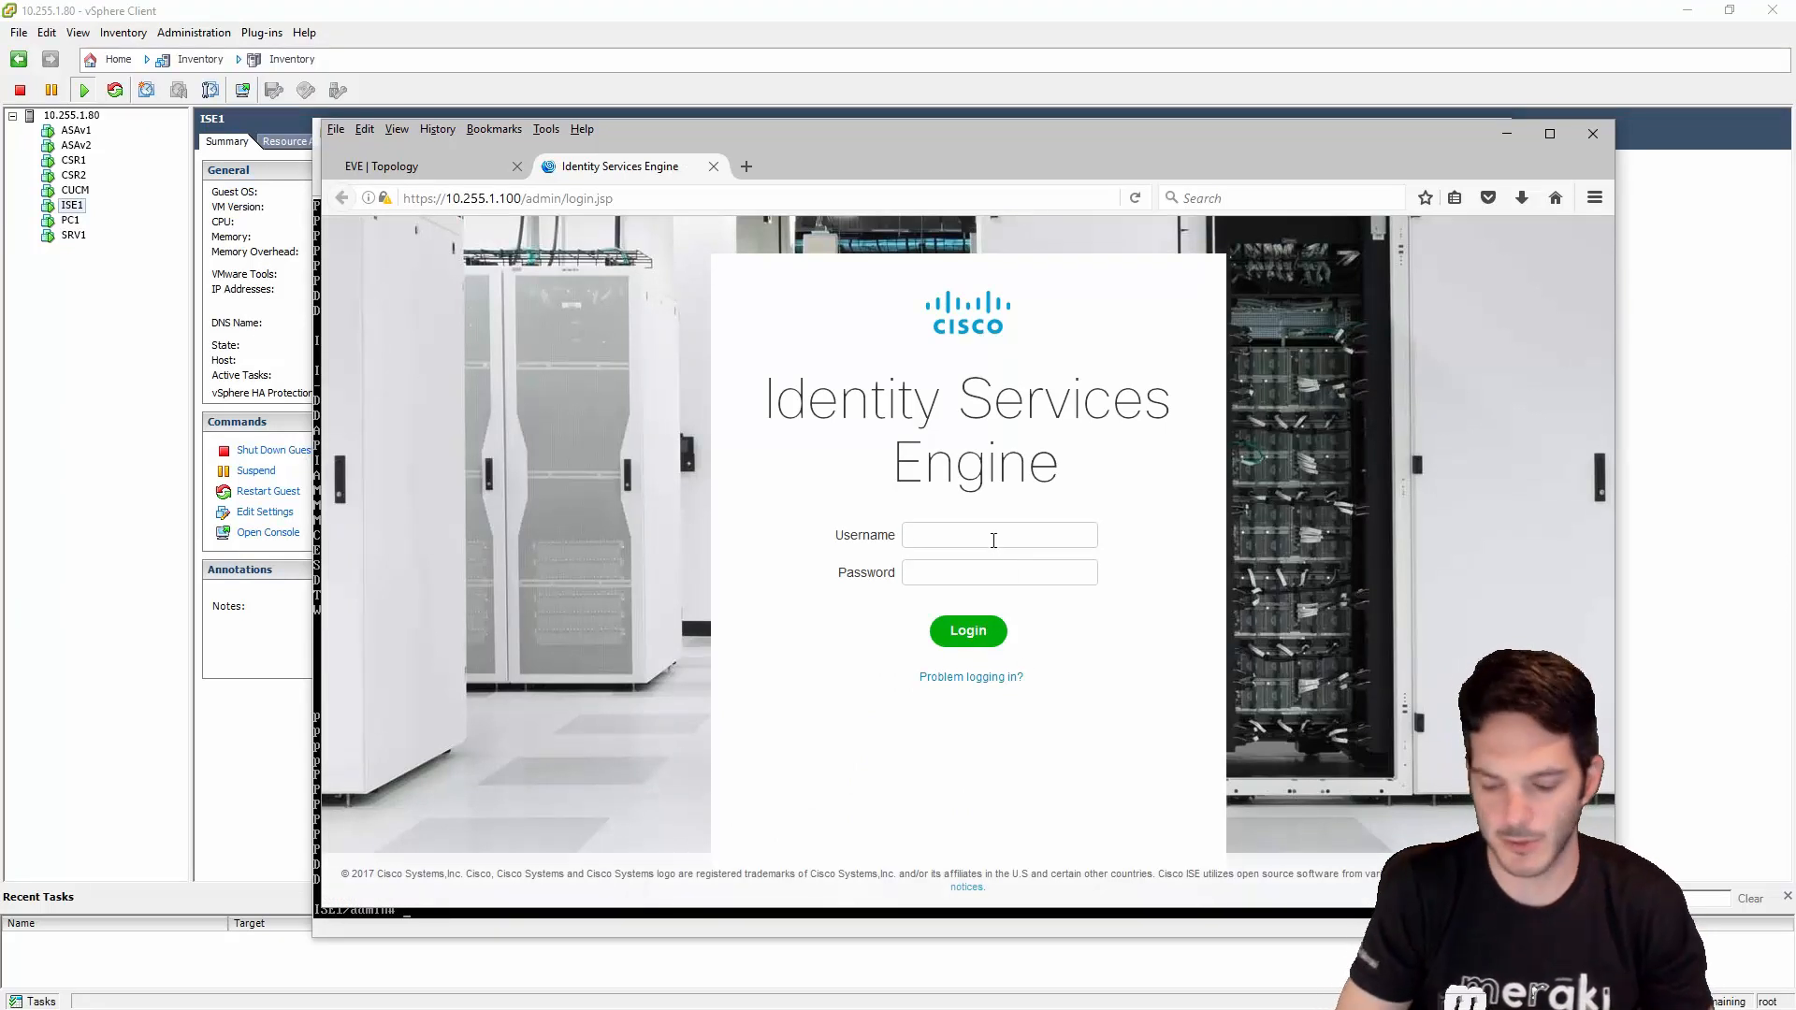
- Log in to ISE as admin with the password and have Firefox remember the login
{"action": "type", "text": "admin"}
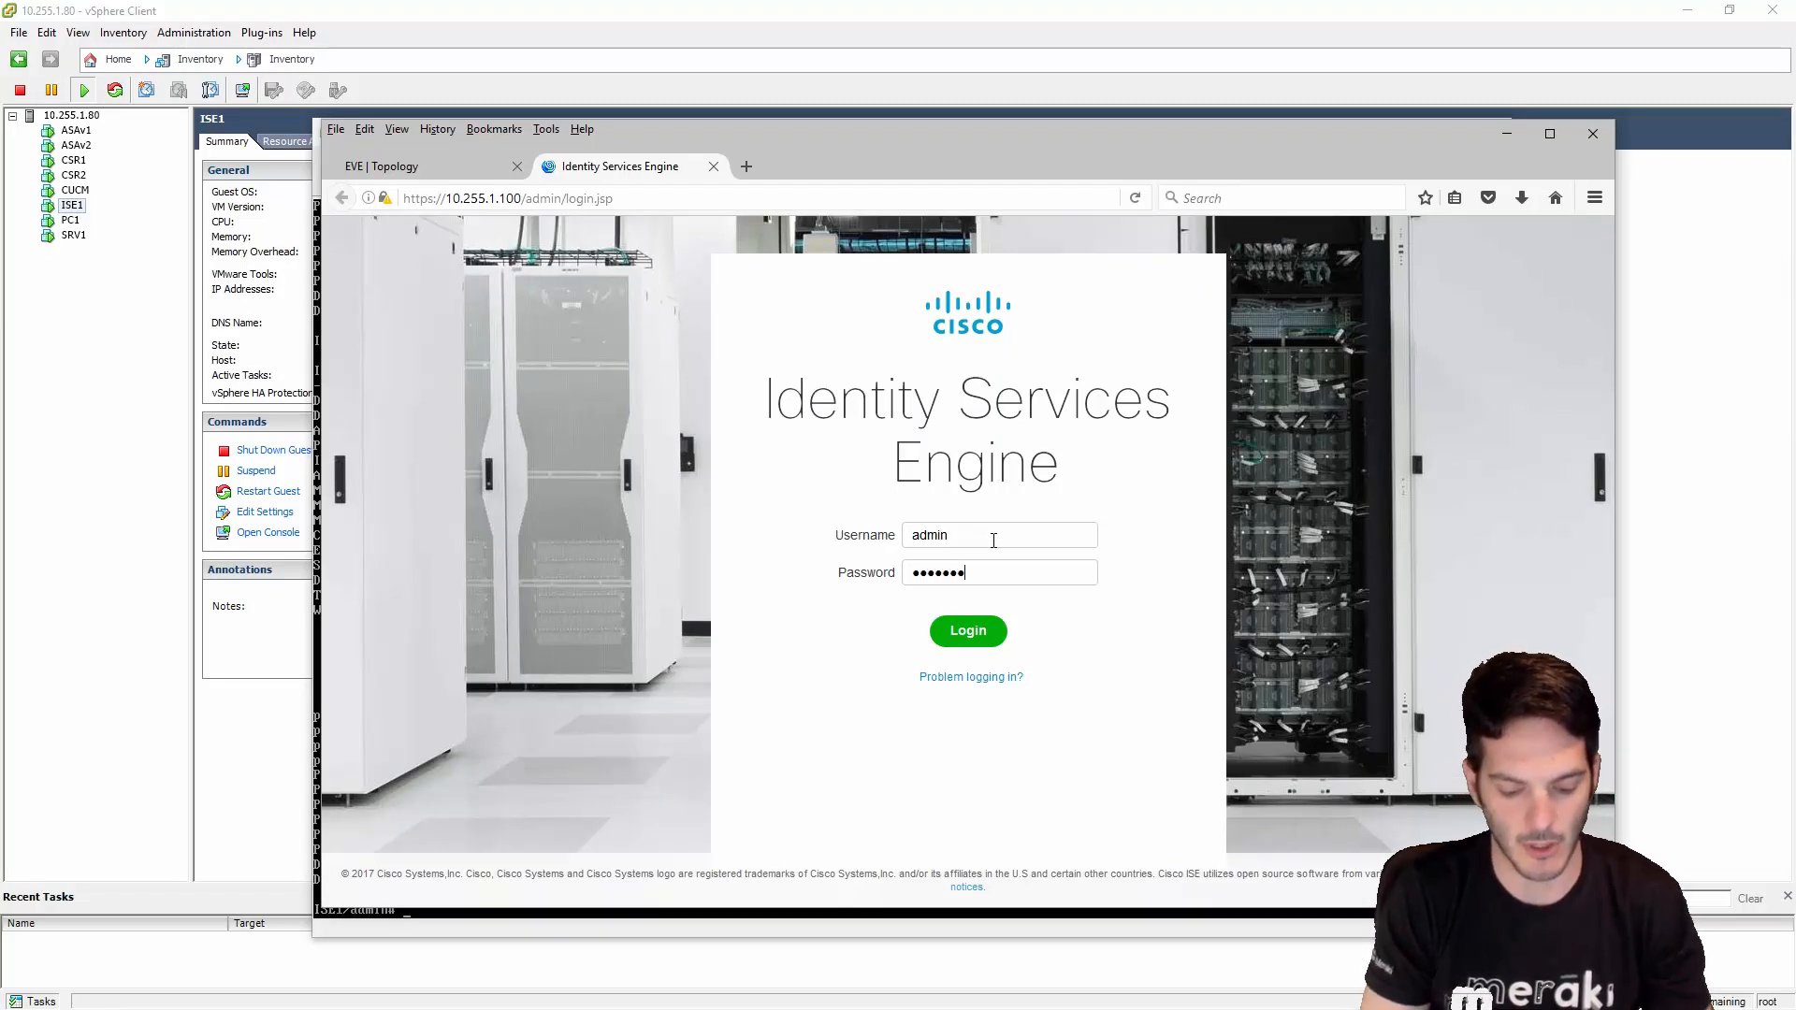
{"action": "key", "text": "Return"}
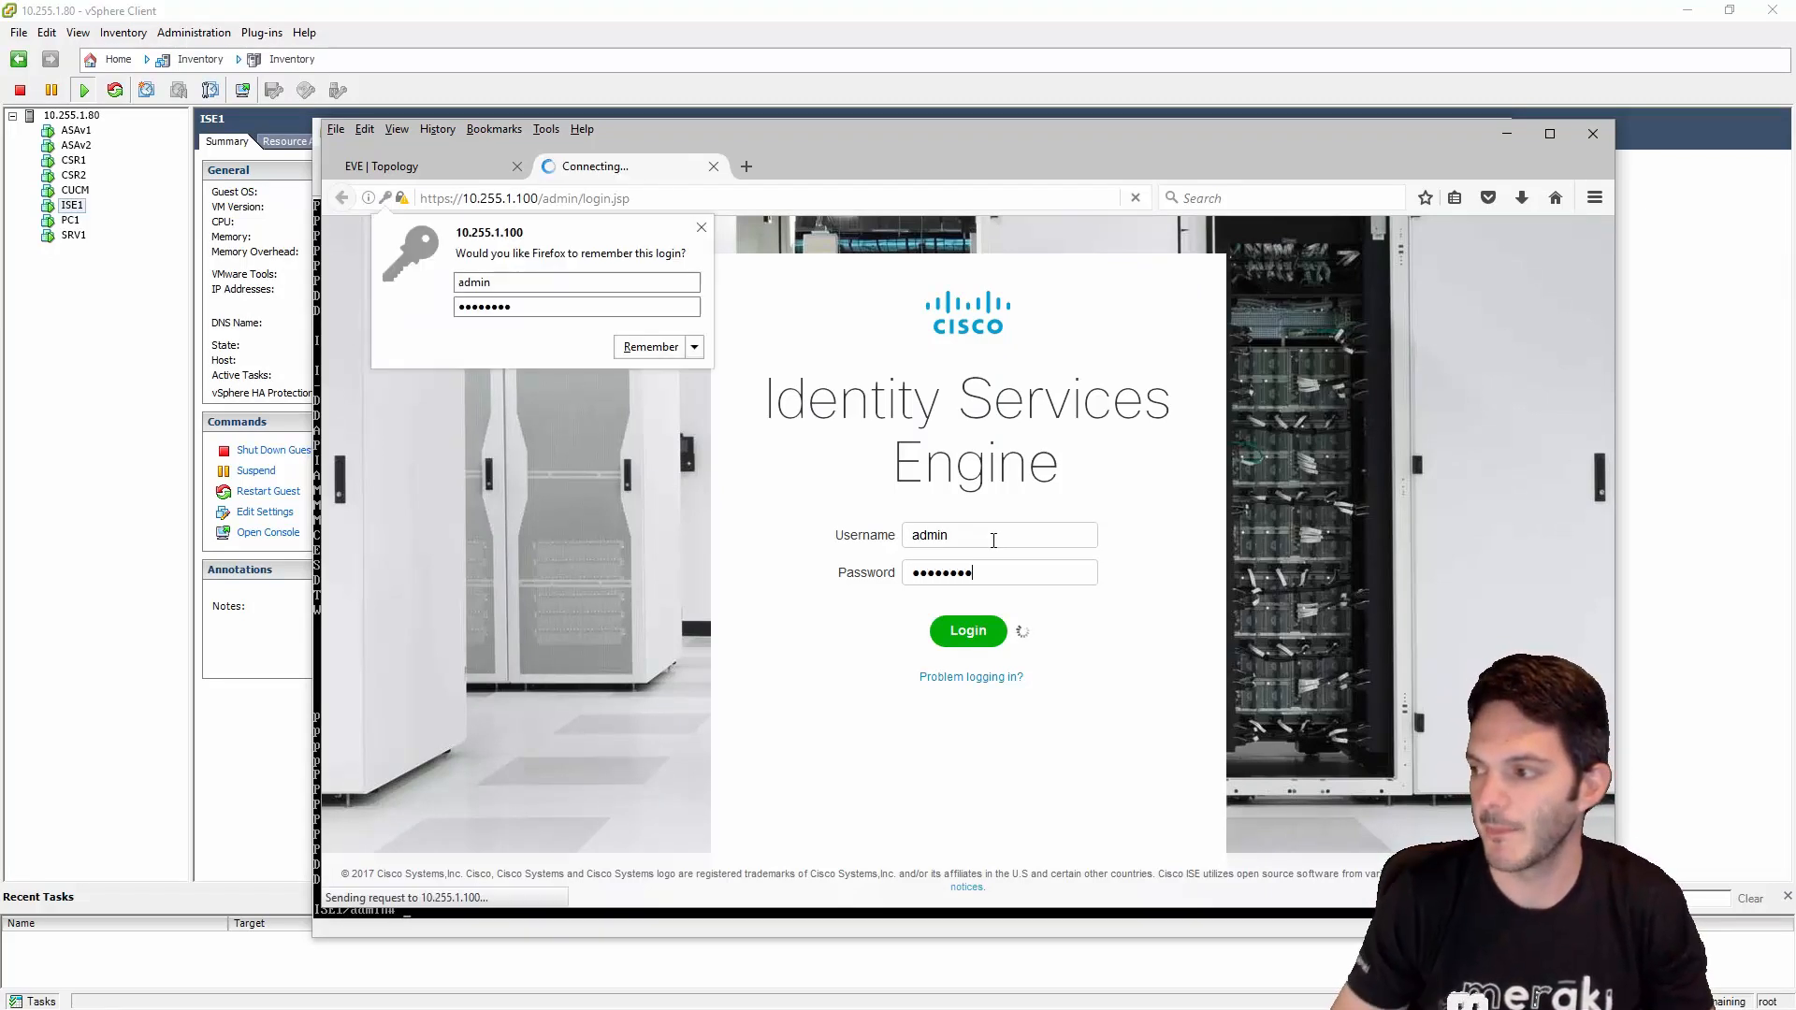
{"action": "left_click", "coordinate": [655, 347]}
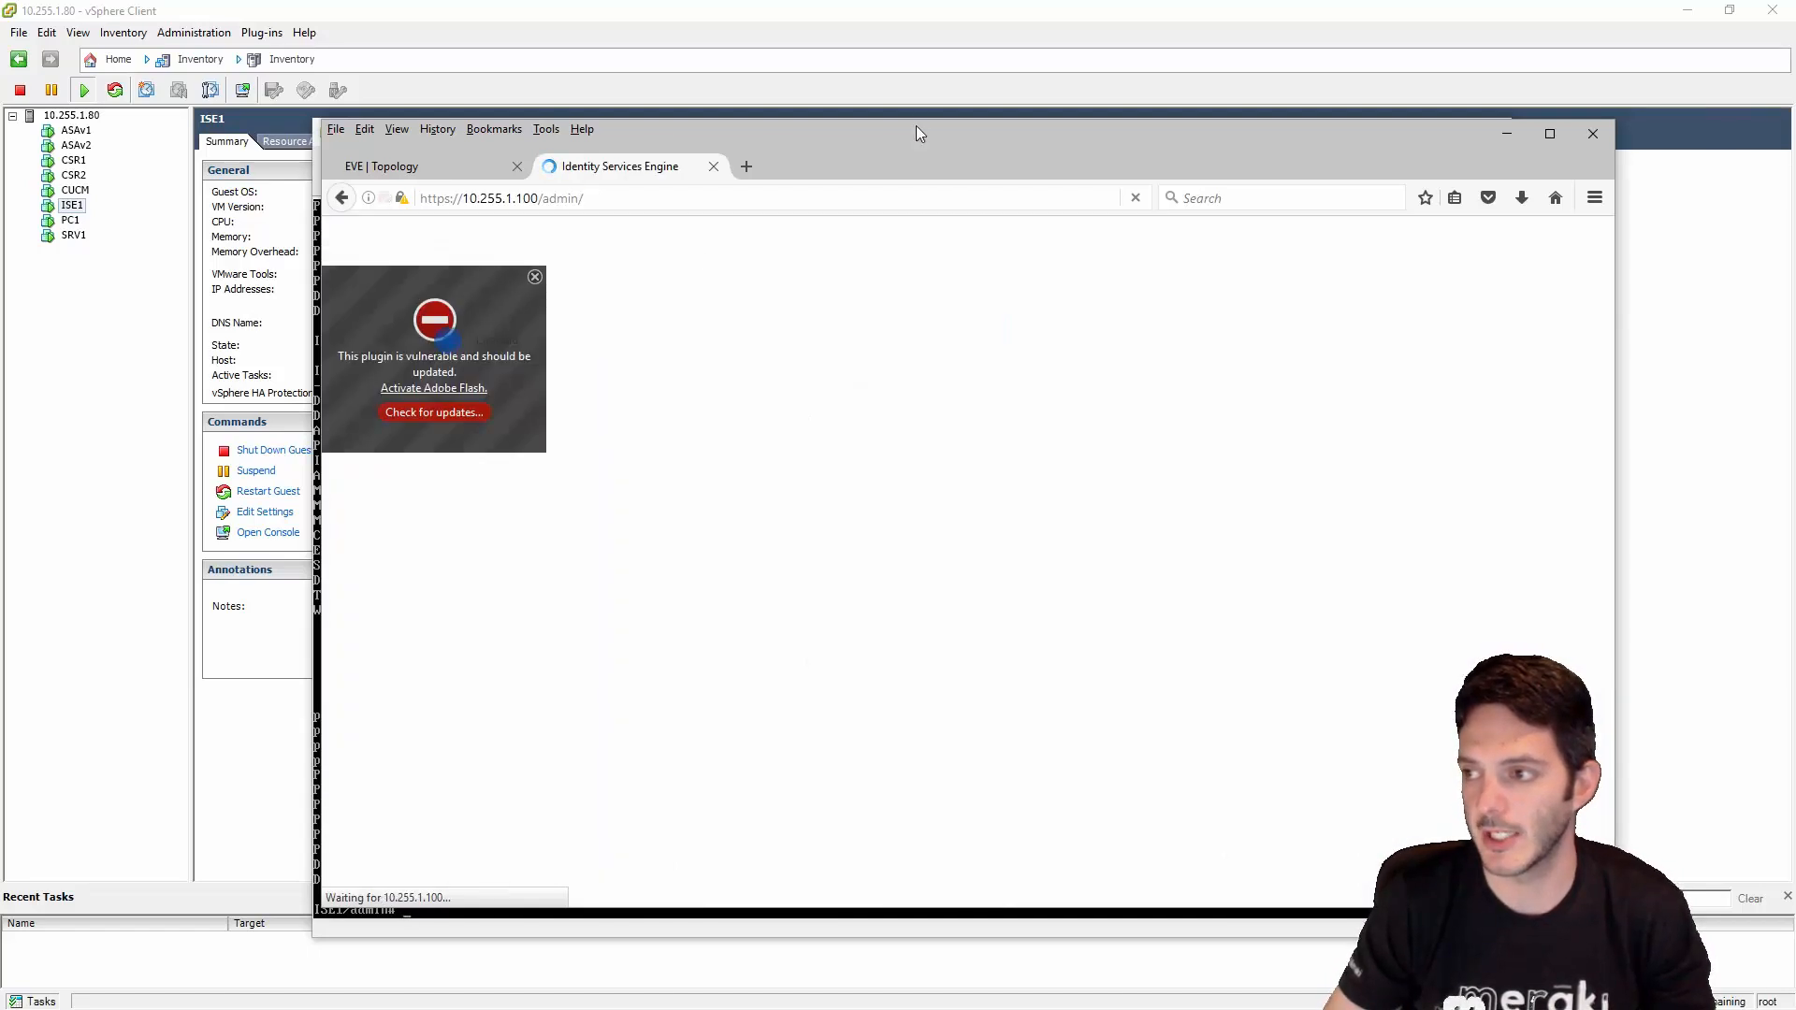
- Close the ISE1 console window, moving the browser window aside and back
{"action": "left_click_drag", "start_coordinate": [916, 126], "coordinate": [974, 166]}
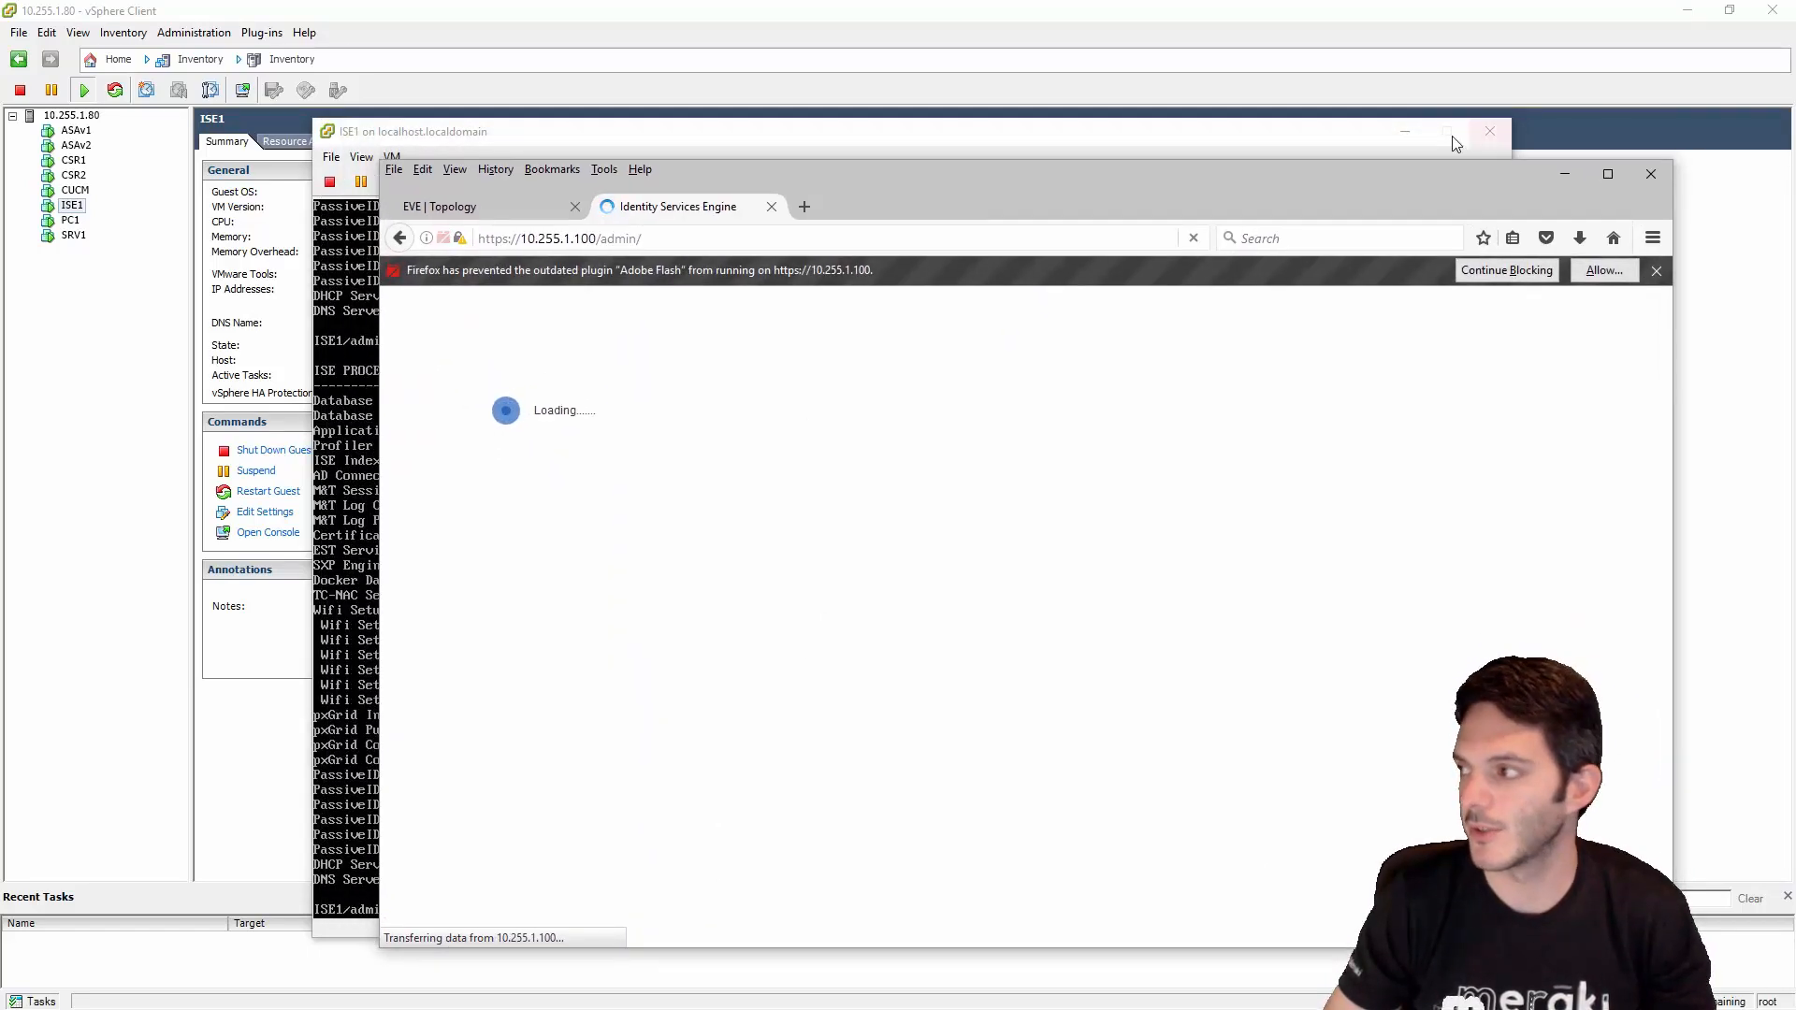
{"action": "left_click", "coordinate": [1249, 137]}
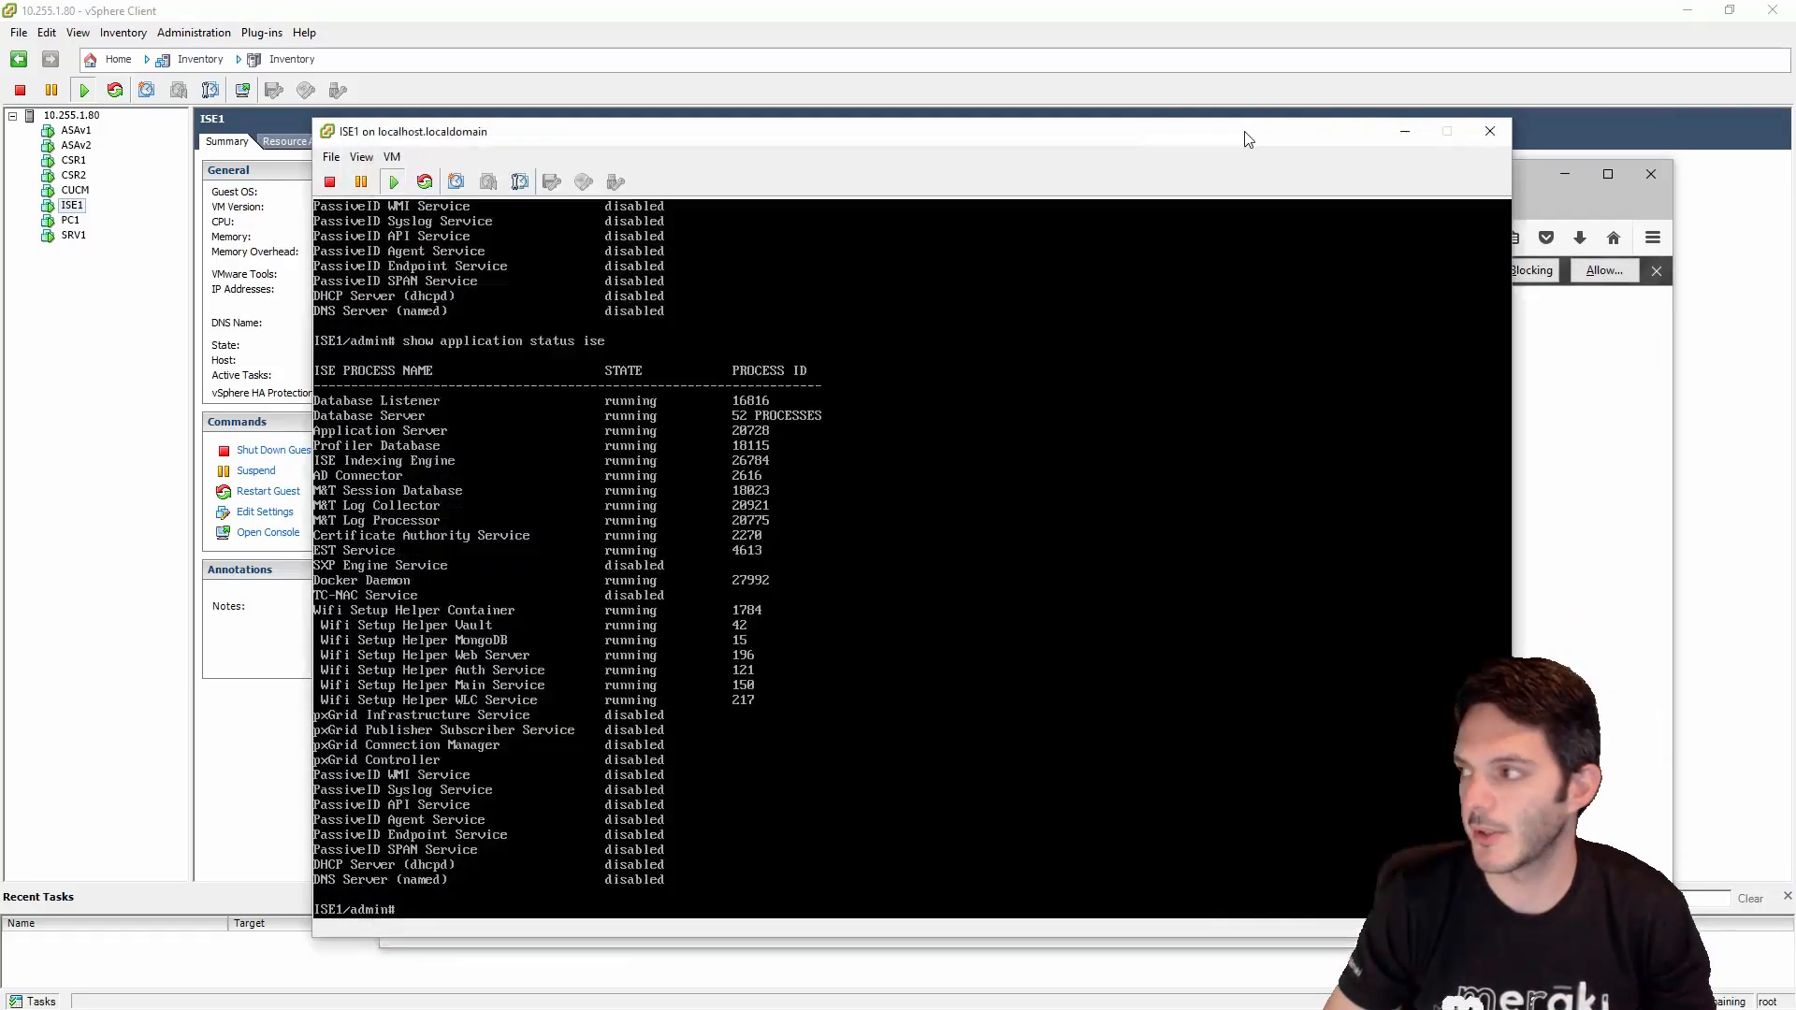
{"action": "left_click", "coordinate": [1476, 133]}
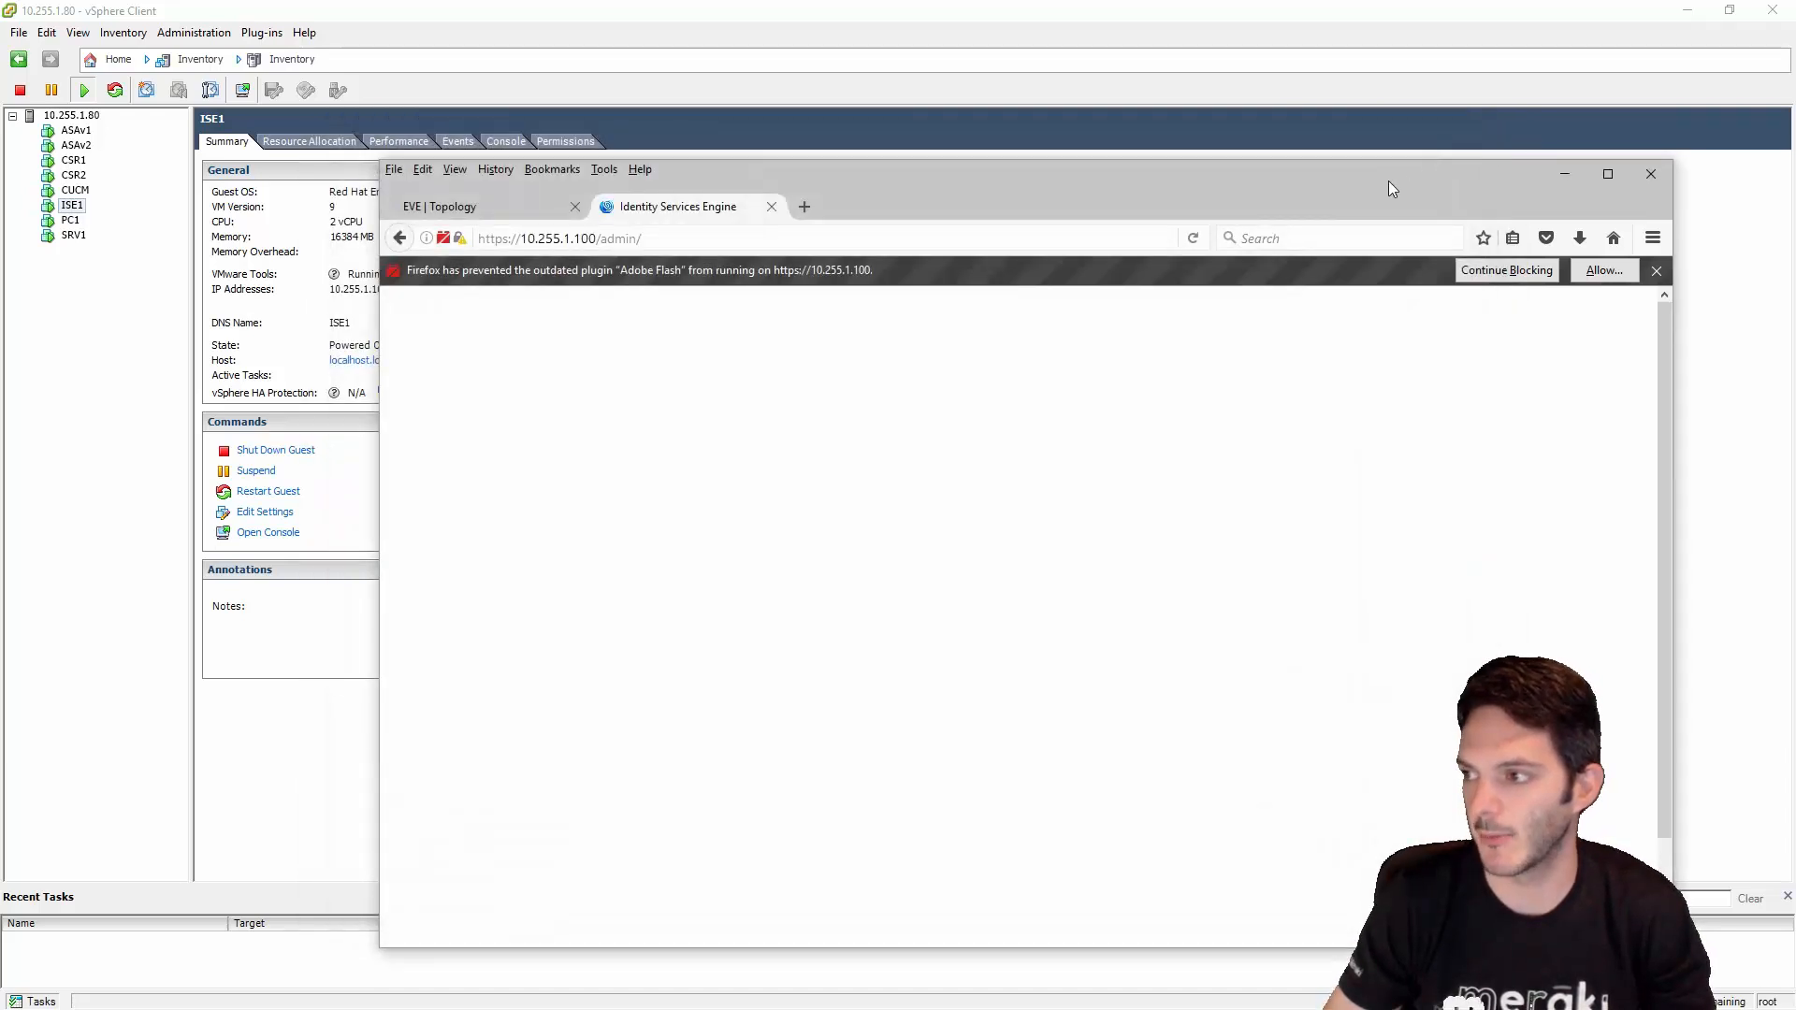
{"action": "left_click_drag", "start_coordinate": [1388, 182], "coordinate": [1289, 149]}
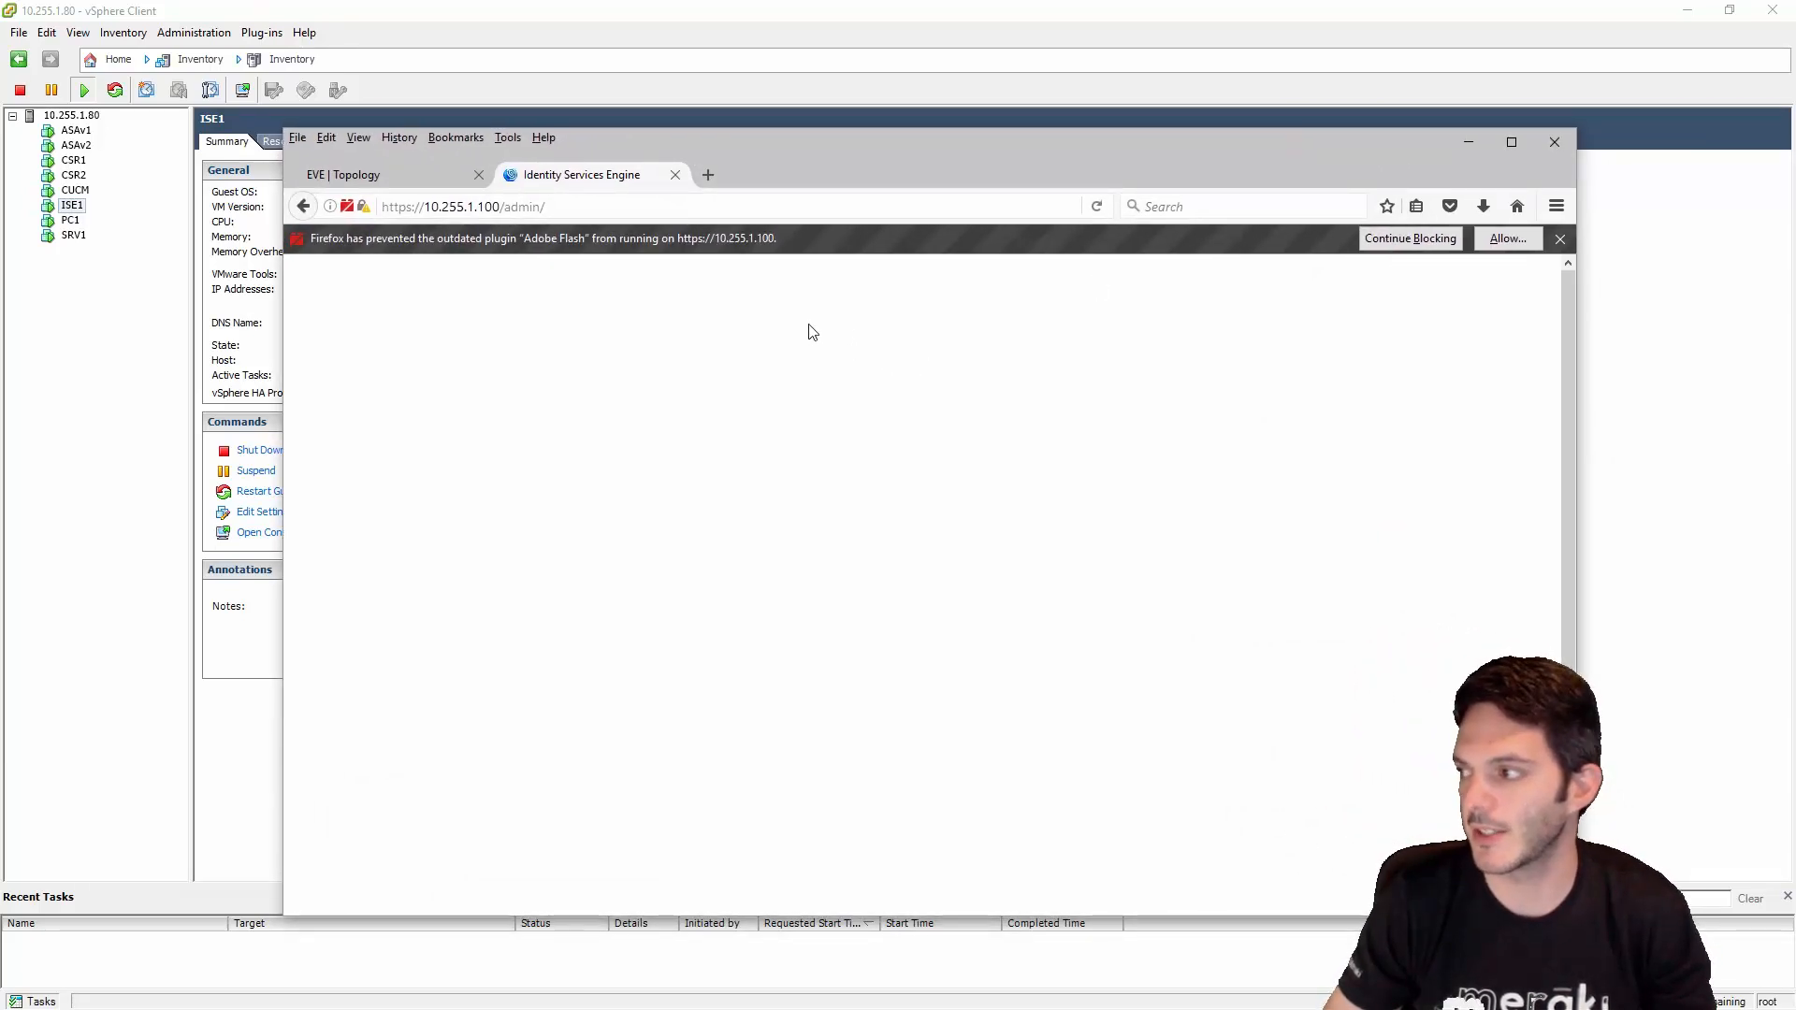
- Allow and remember Flash on the ISE site so the dashboard loads
{"action": "left_click", "coordinate": [1485, 249]}
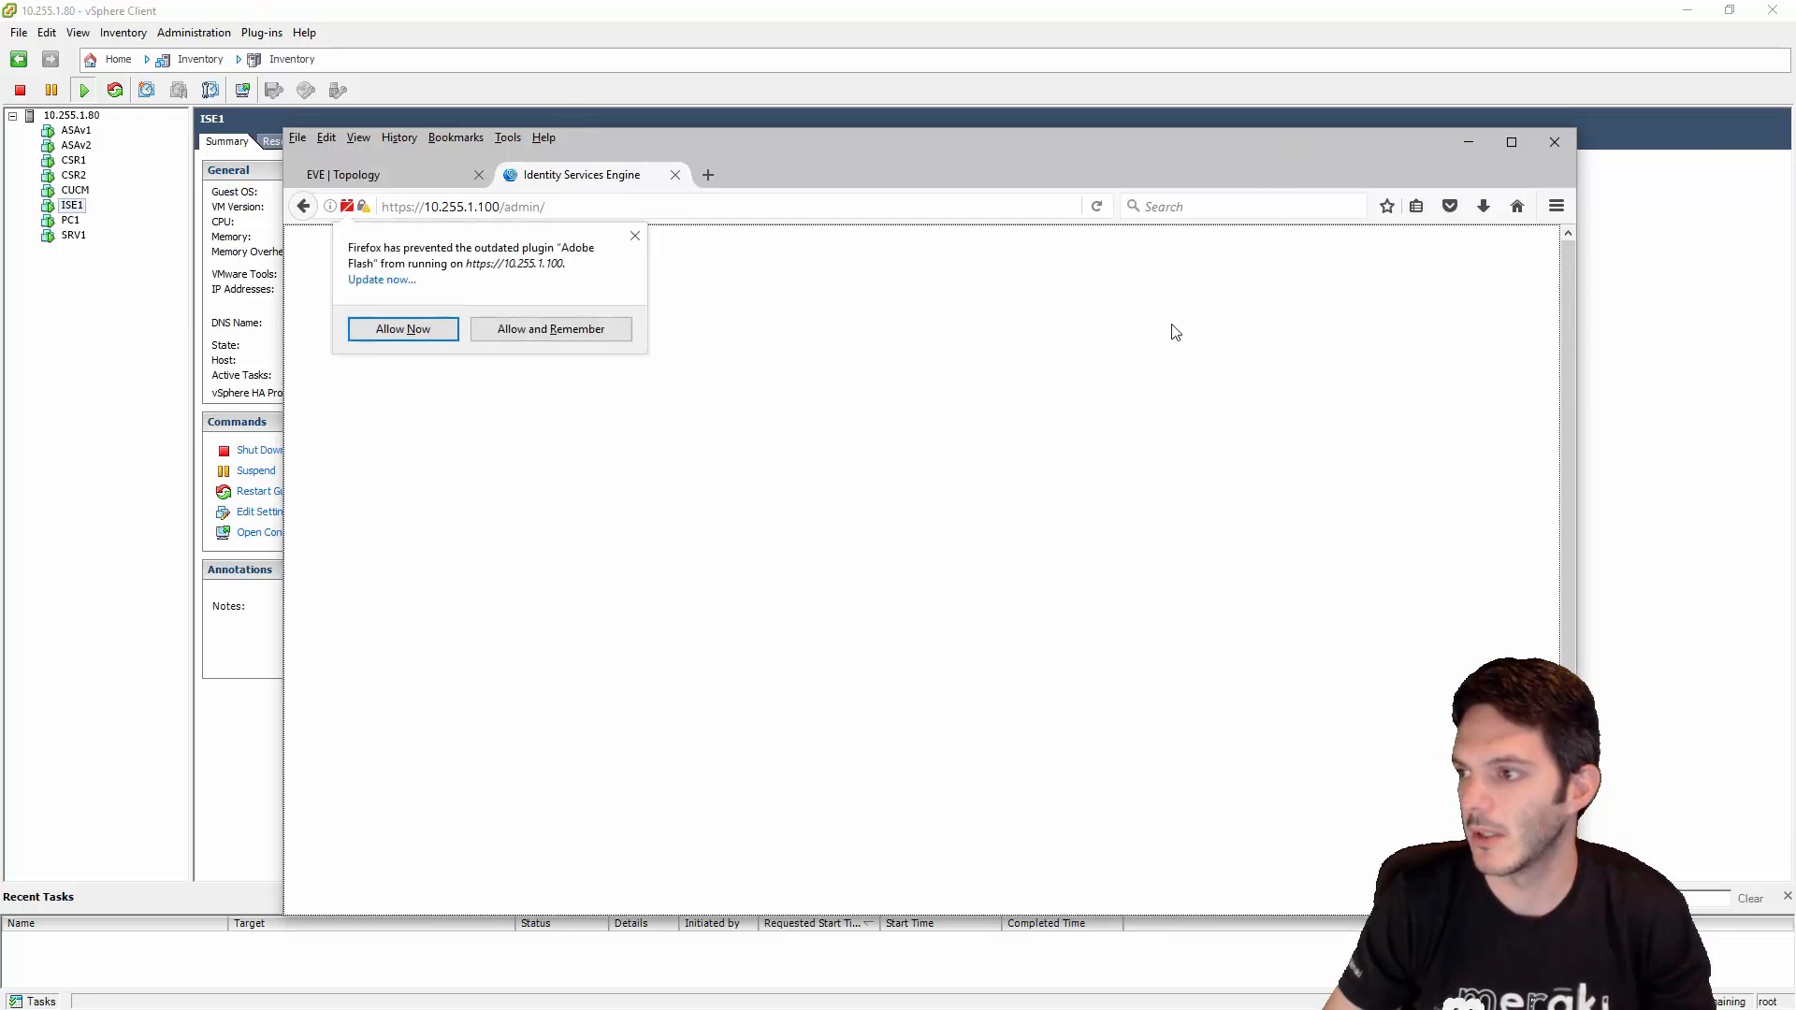
{"action": "left_click", "coordinate": [514, 334]}
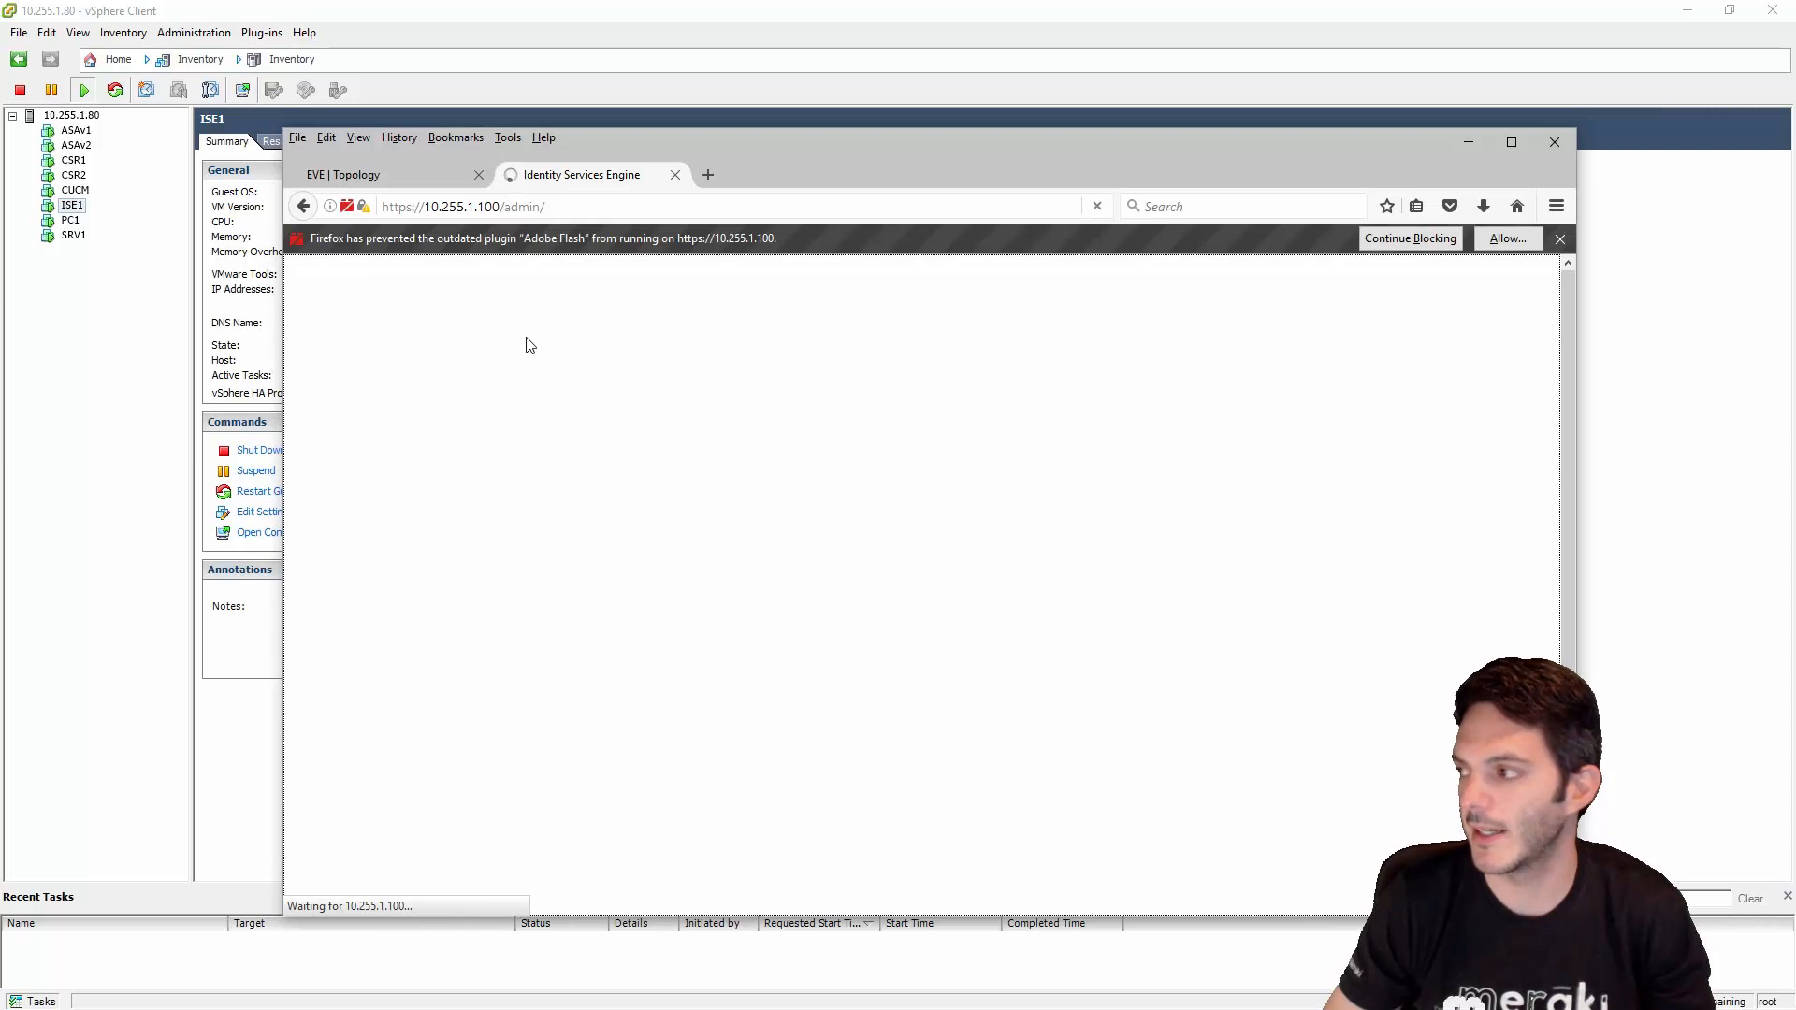
{"action": "left_click", "coordinate": [1496, 241]}
{"action": "key", "text": "Return"}
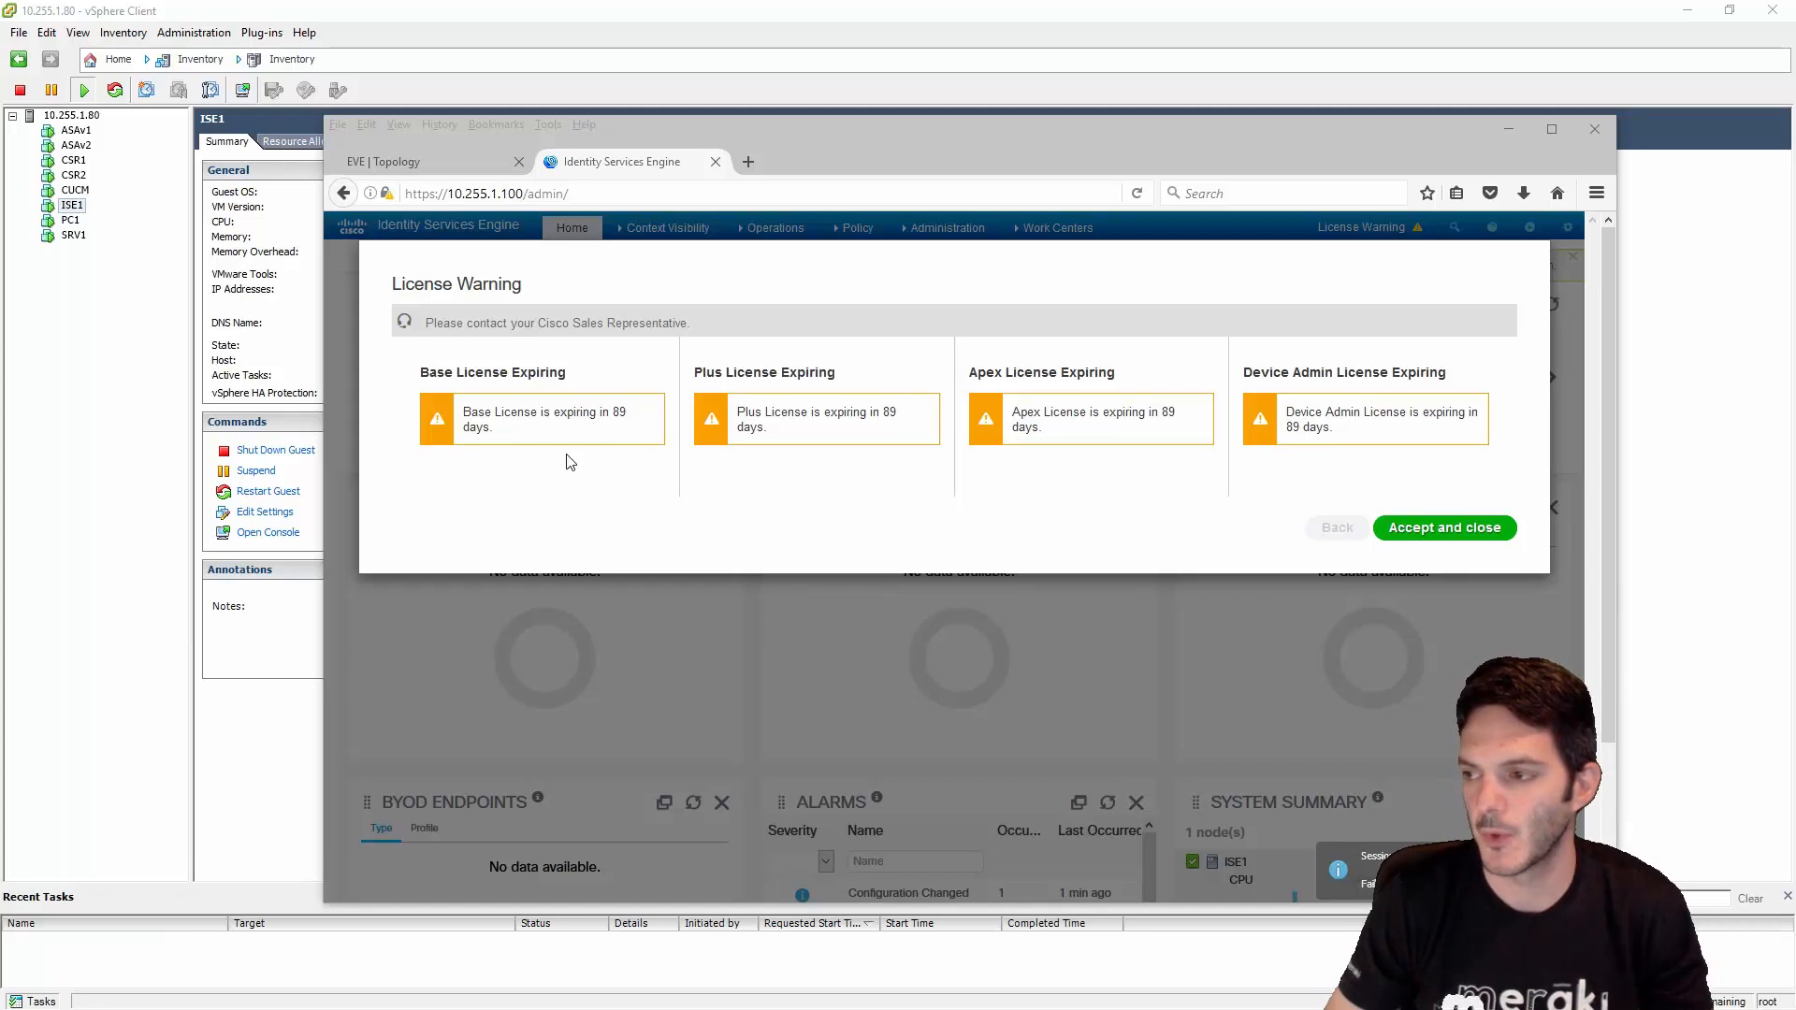
- Accept the license warning, postpone wireless setup, and hide its banner permanently
{"action": "left_click", "coordinate": [1452, 529]}
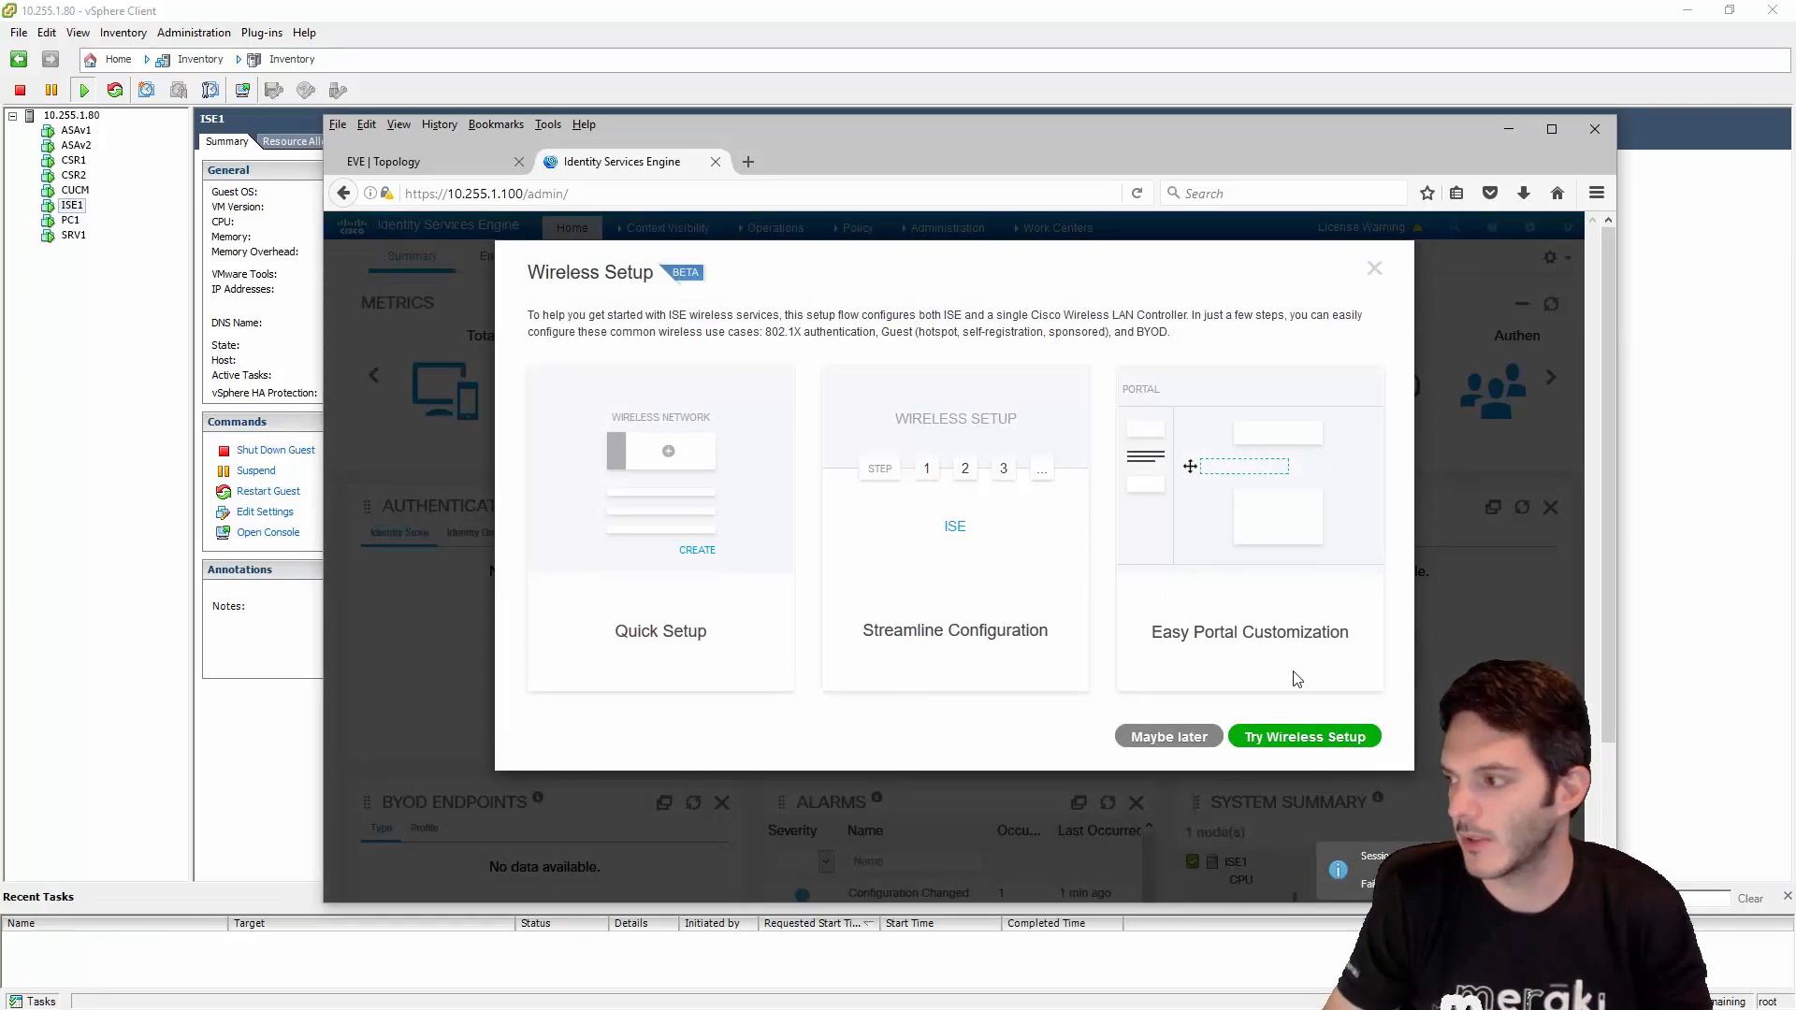
{"action": "left_click", "coordinate": [1154, 736]}
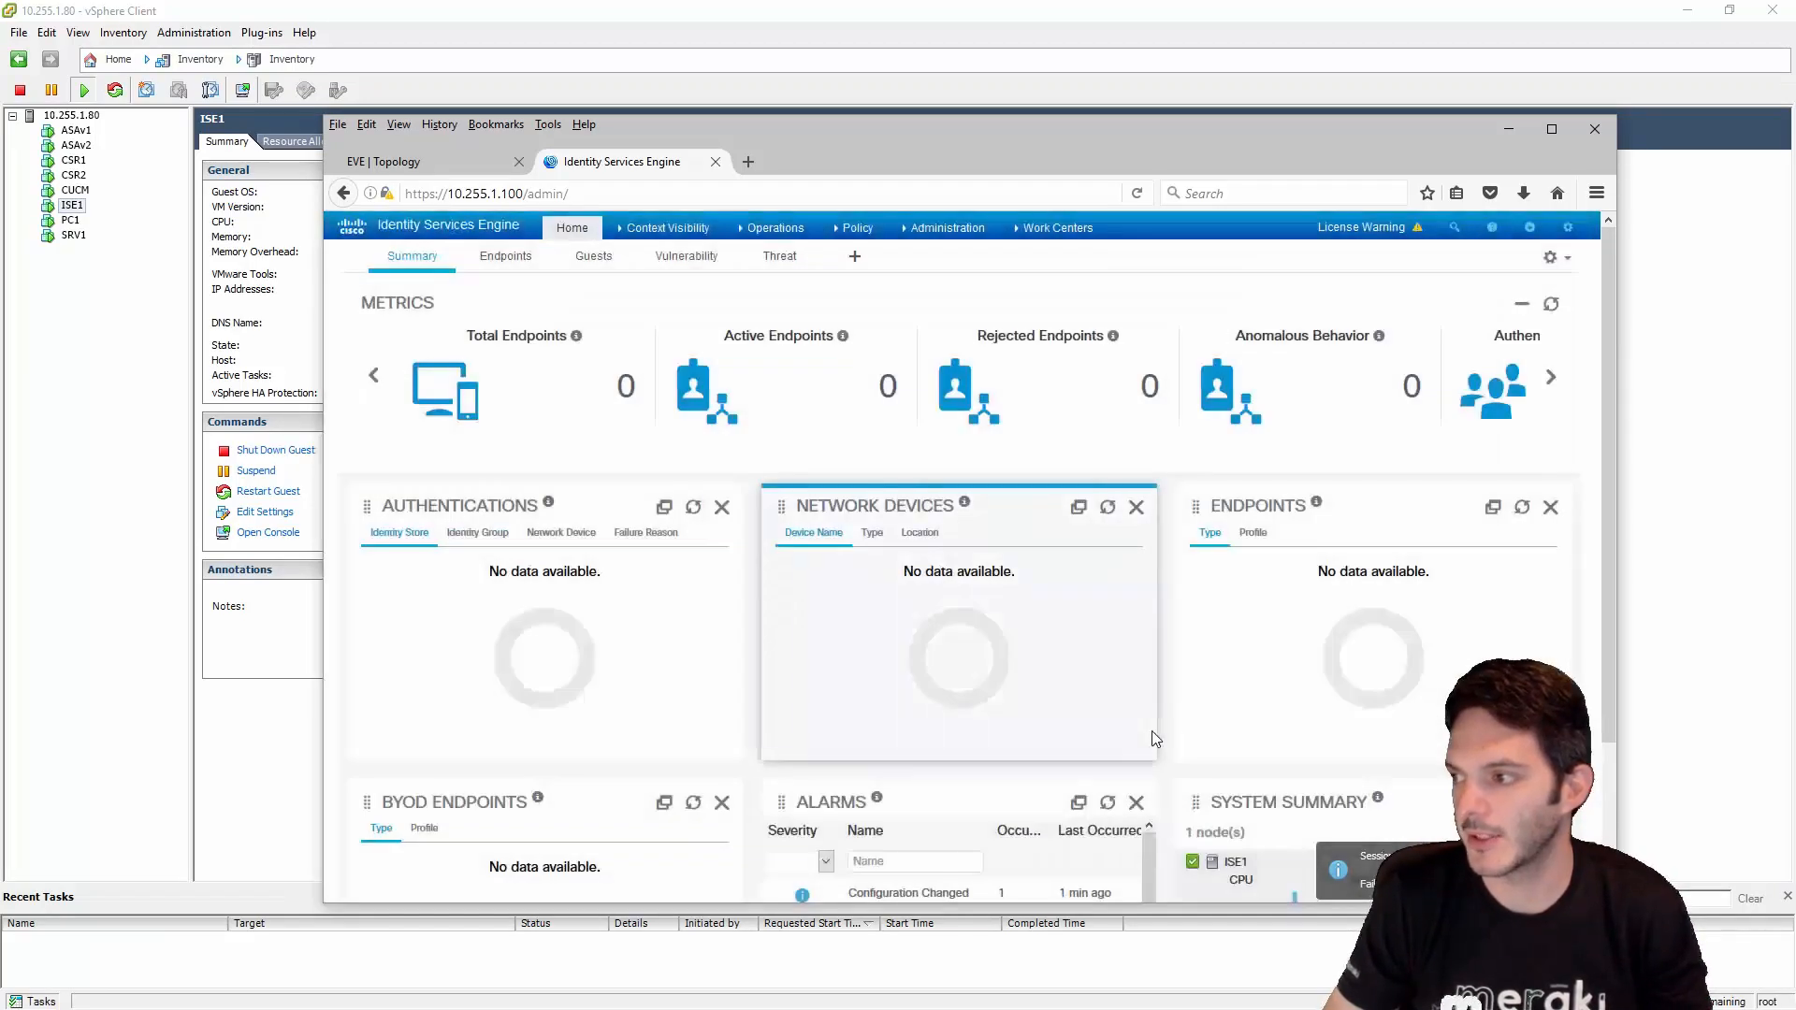
{"action": "scroll", "coordinate": [1048, 668], "scroll_direction": "down", "scroll_amount": 2}
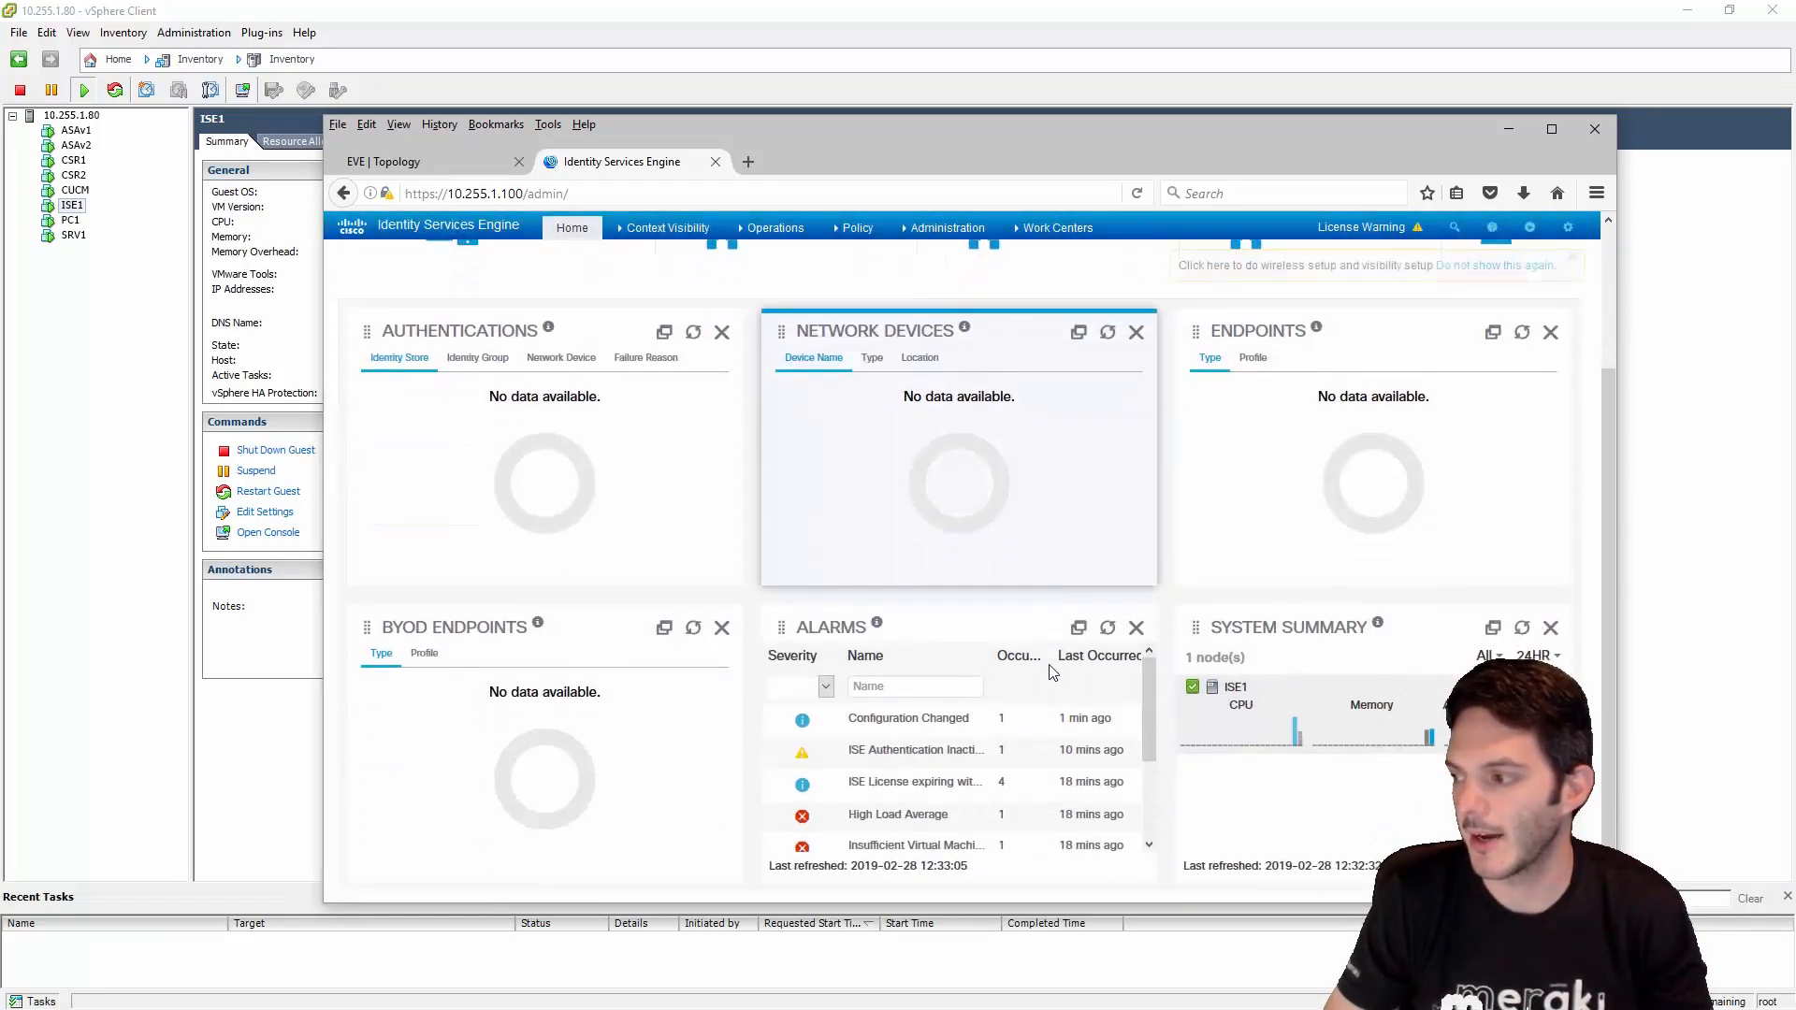
{"action": "scroll", "coordinate": [1048, 664], "scroll_direction": "up", "scroll_amount": 2}
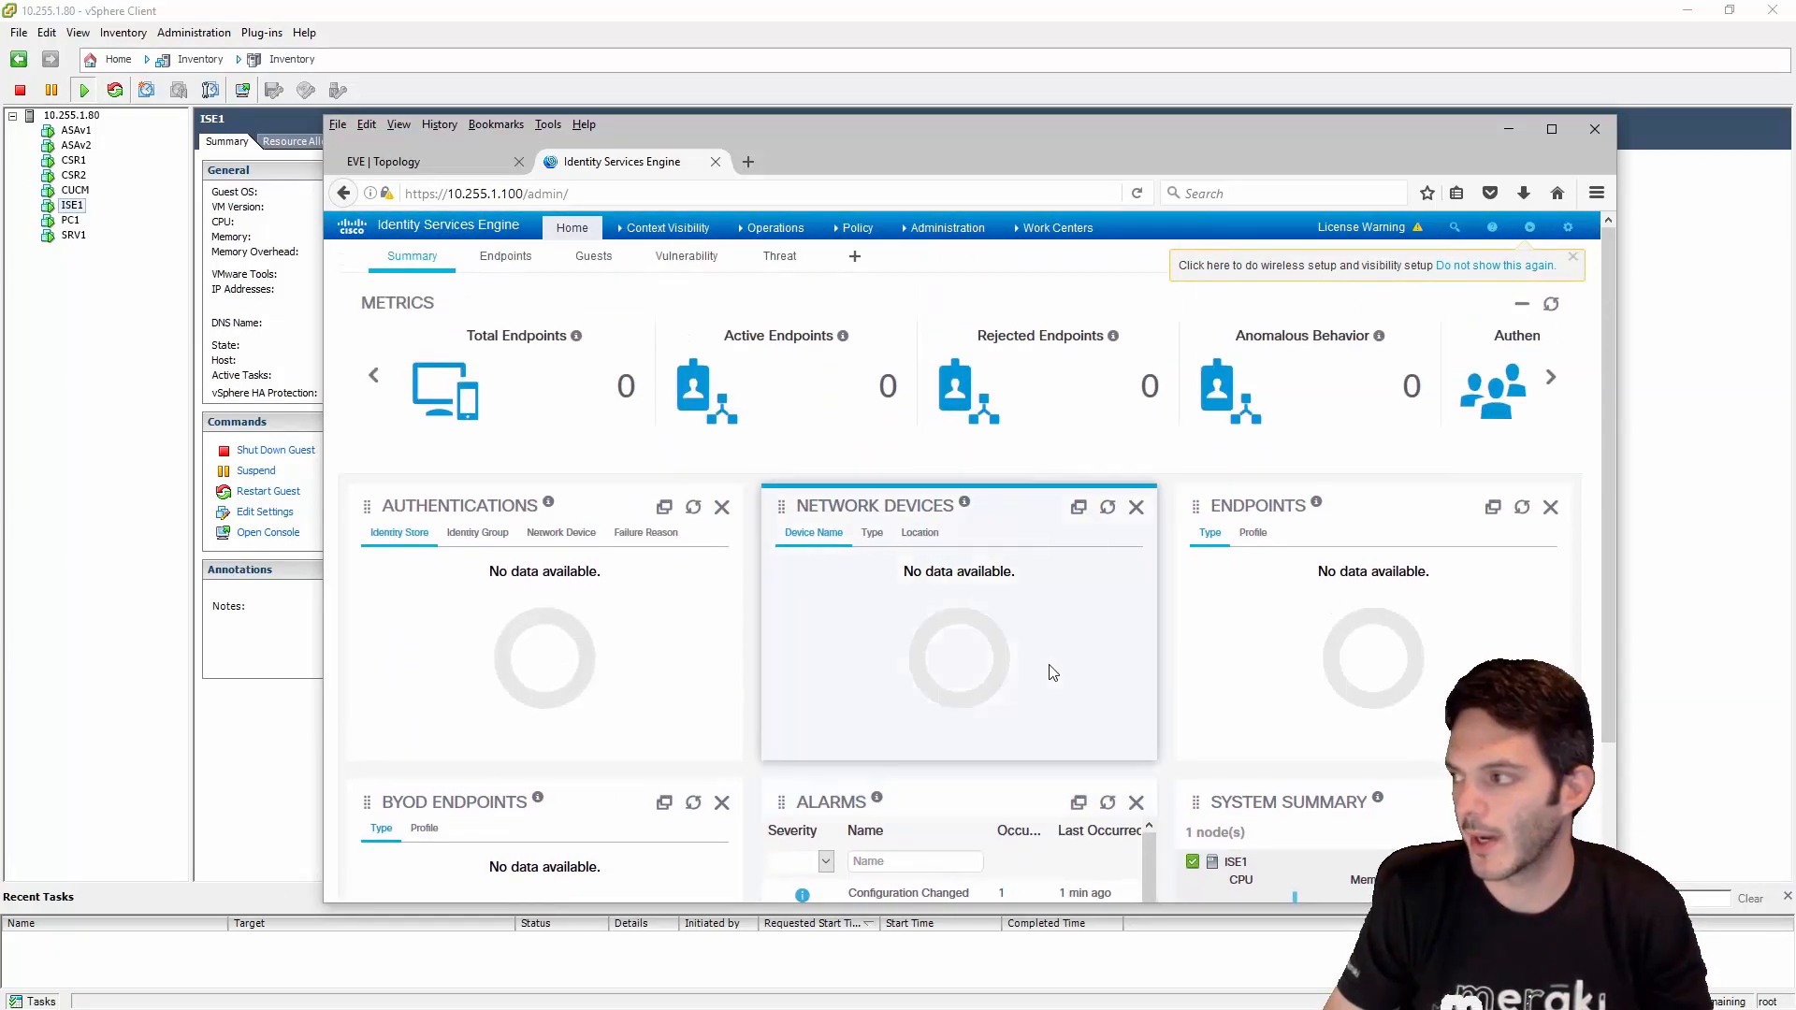
{"action": "left_click", "coordinate": [1496, 267]}
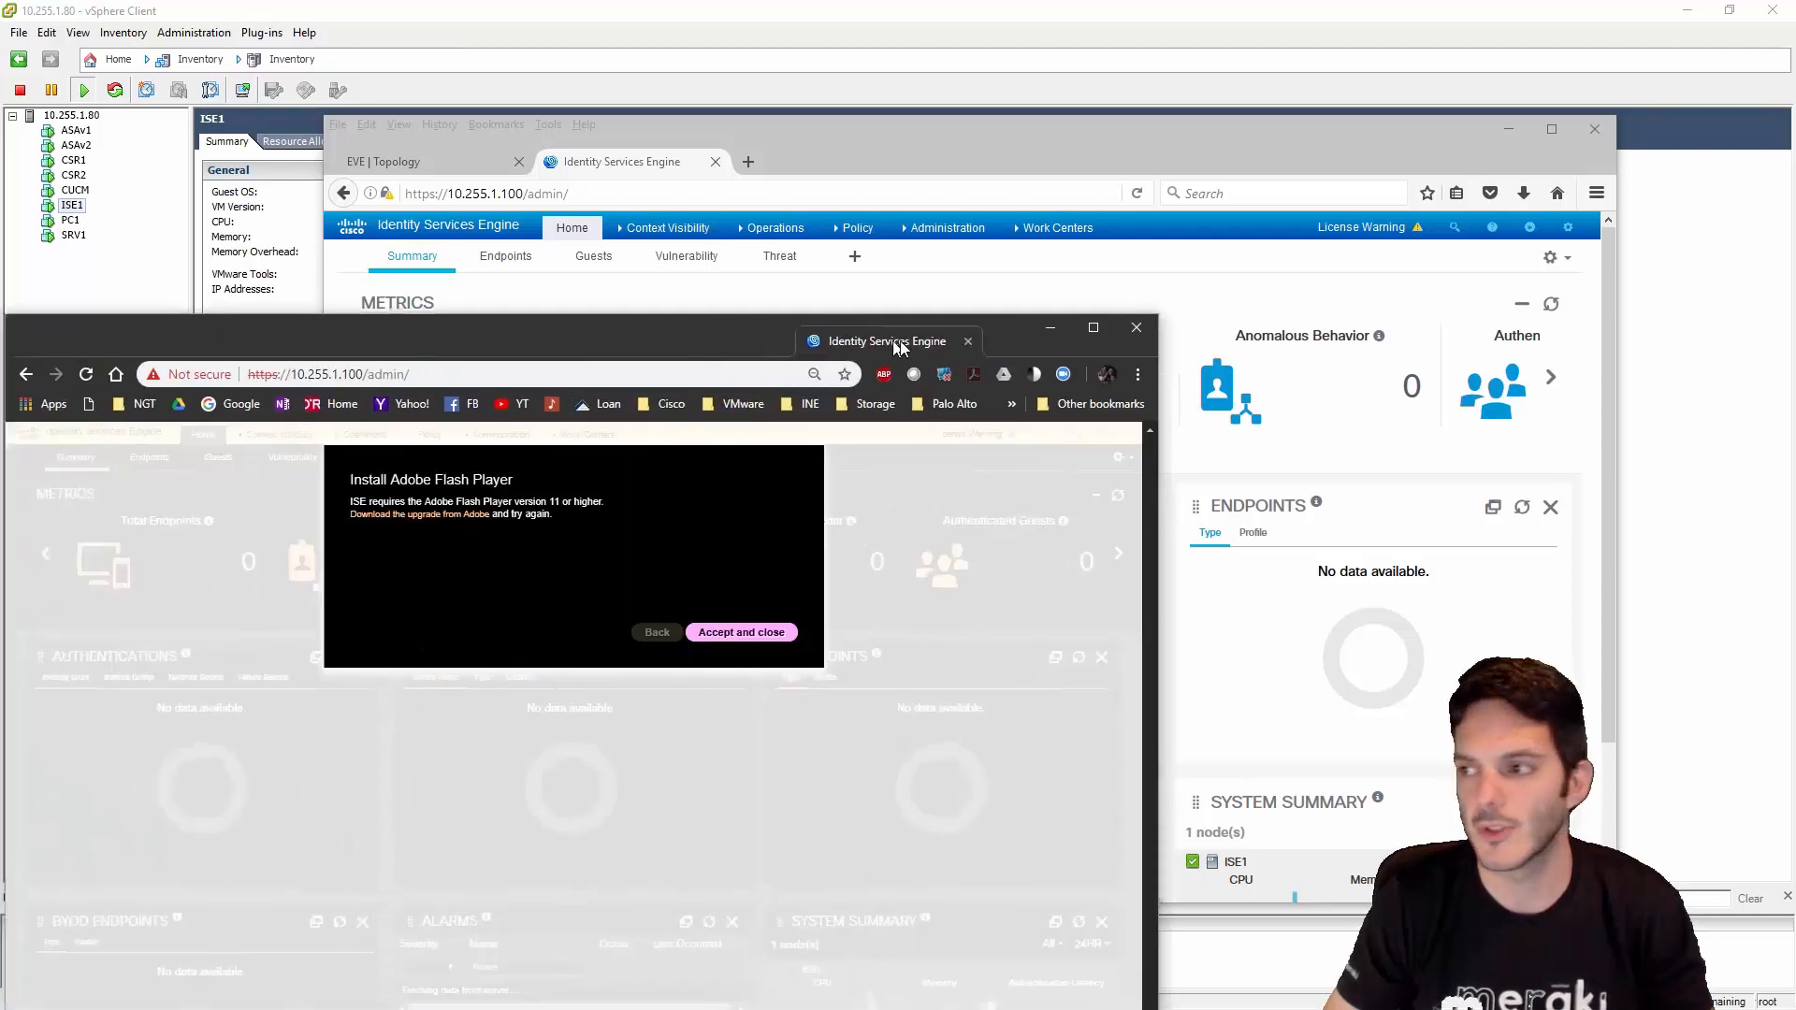
- Dismiss the Flash Player notice and close the Chrome ISE window
{"action": "left_click_drag", "start_coordinate": [873, 338], "coordinate": [1102, 104]}
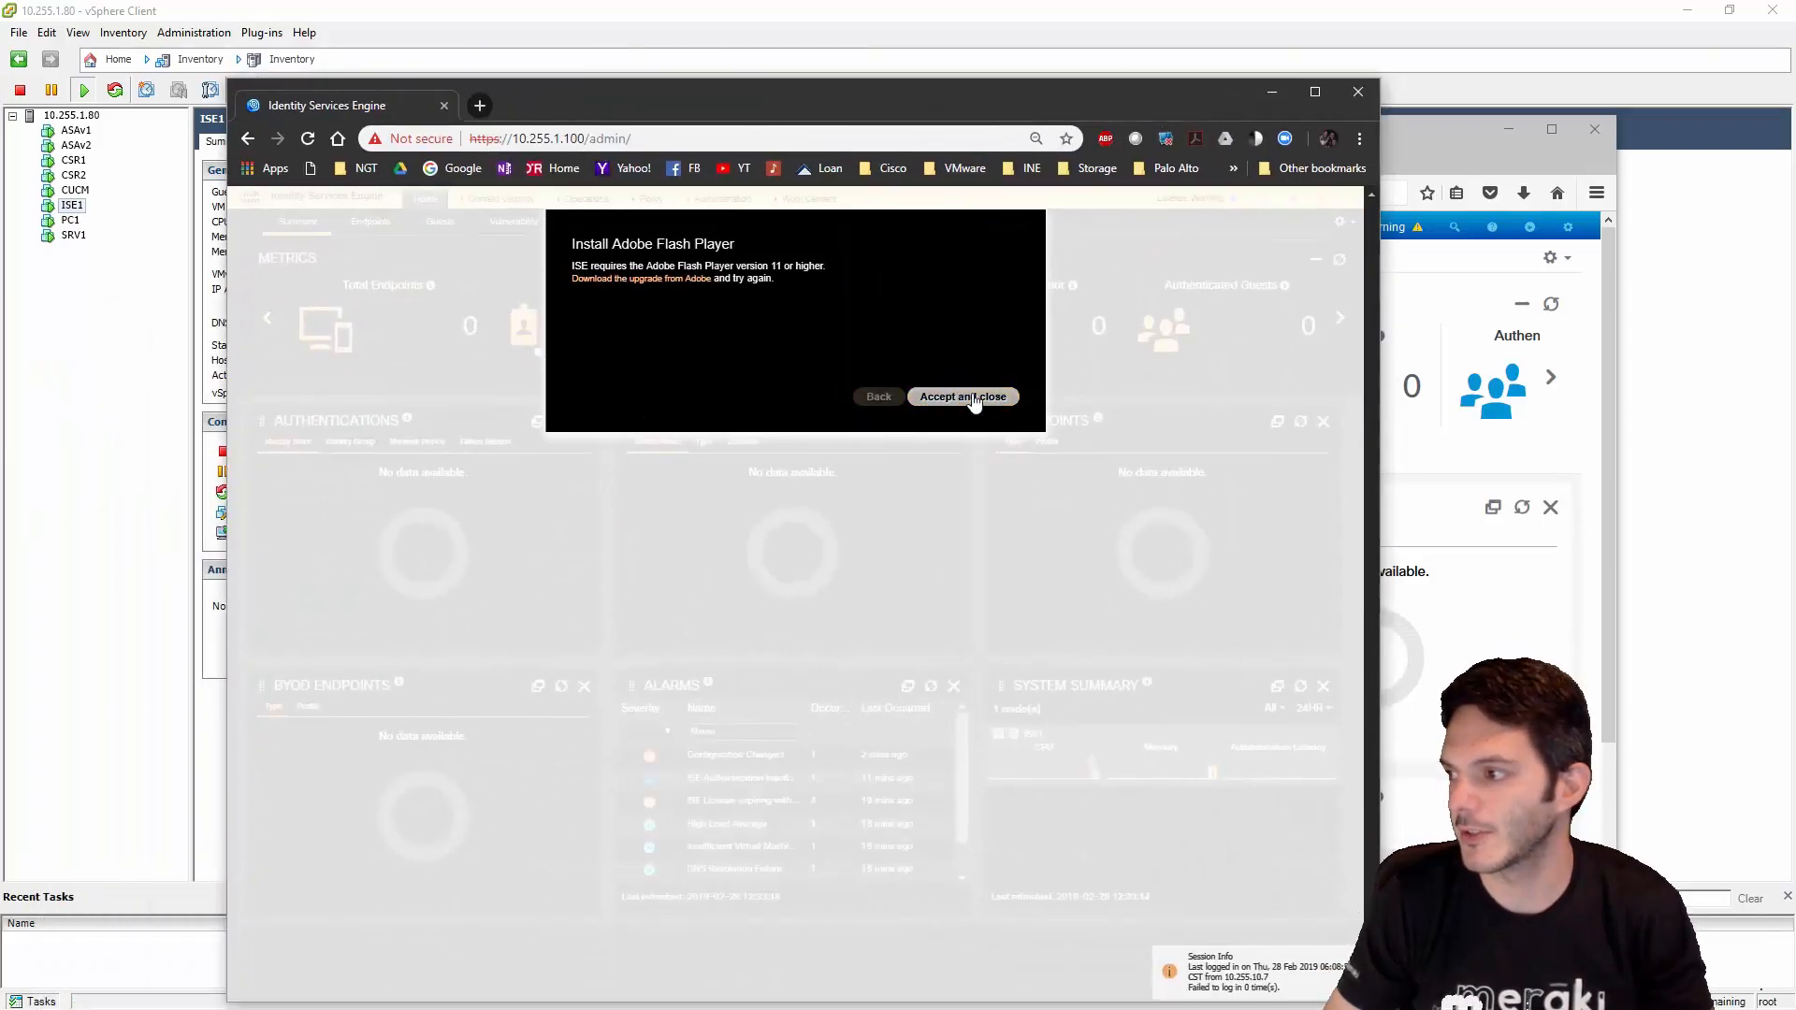
{"action": "left_click", "coordinate": [972, 397]}
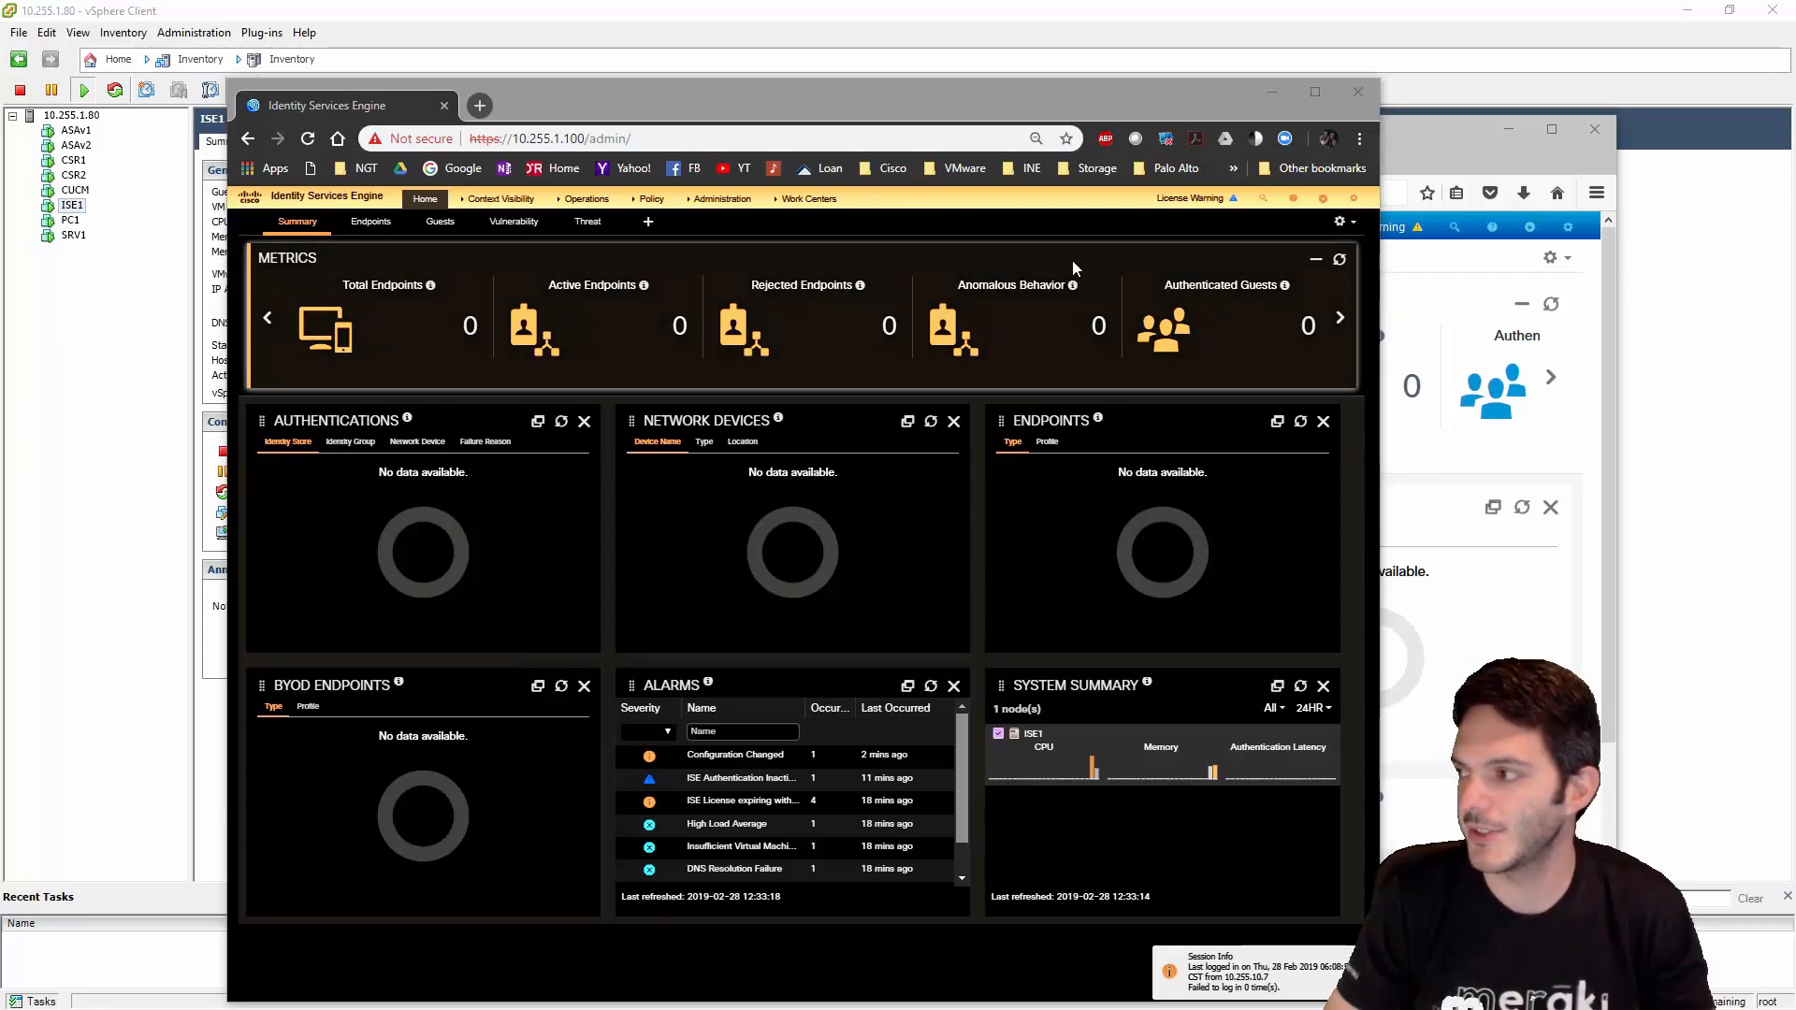
{"action": "left_click", "coordinate": [1347, 98]}
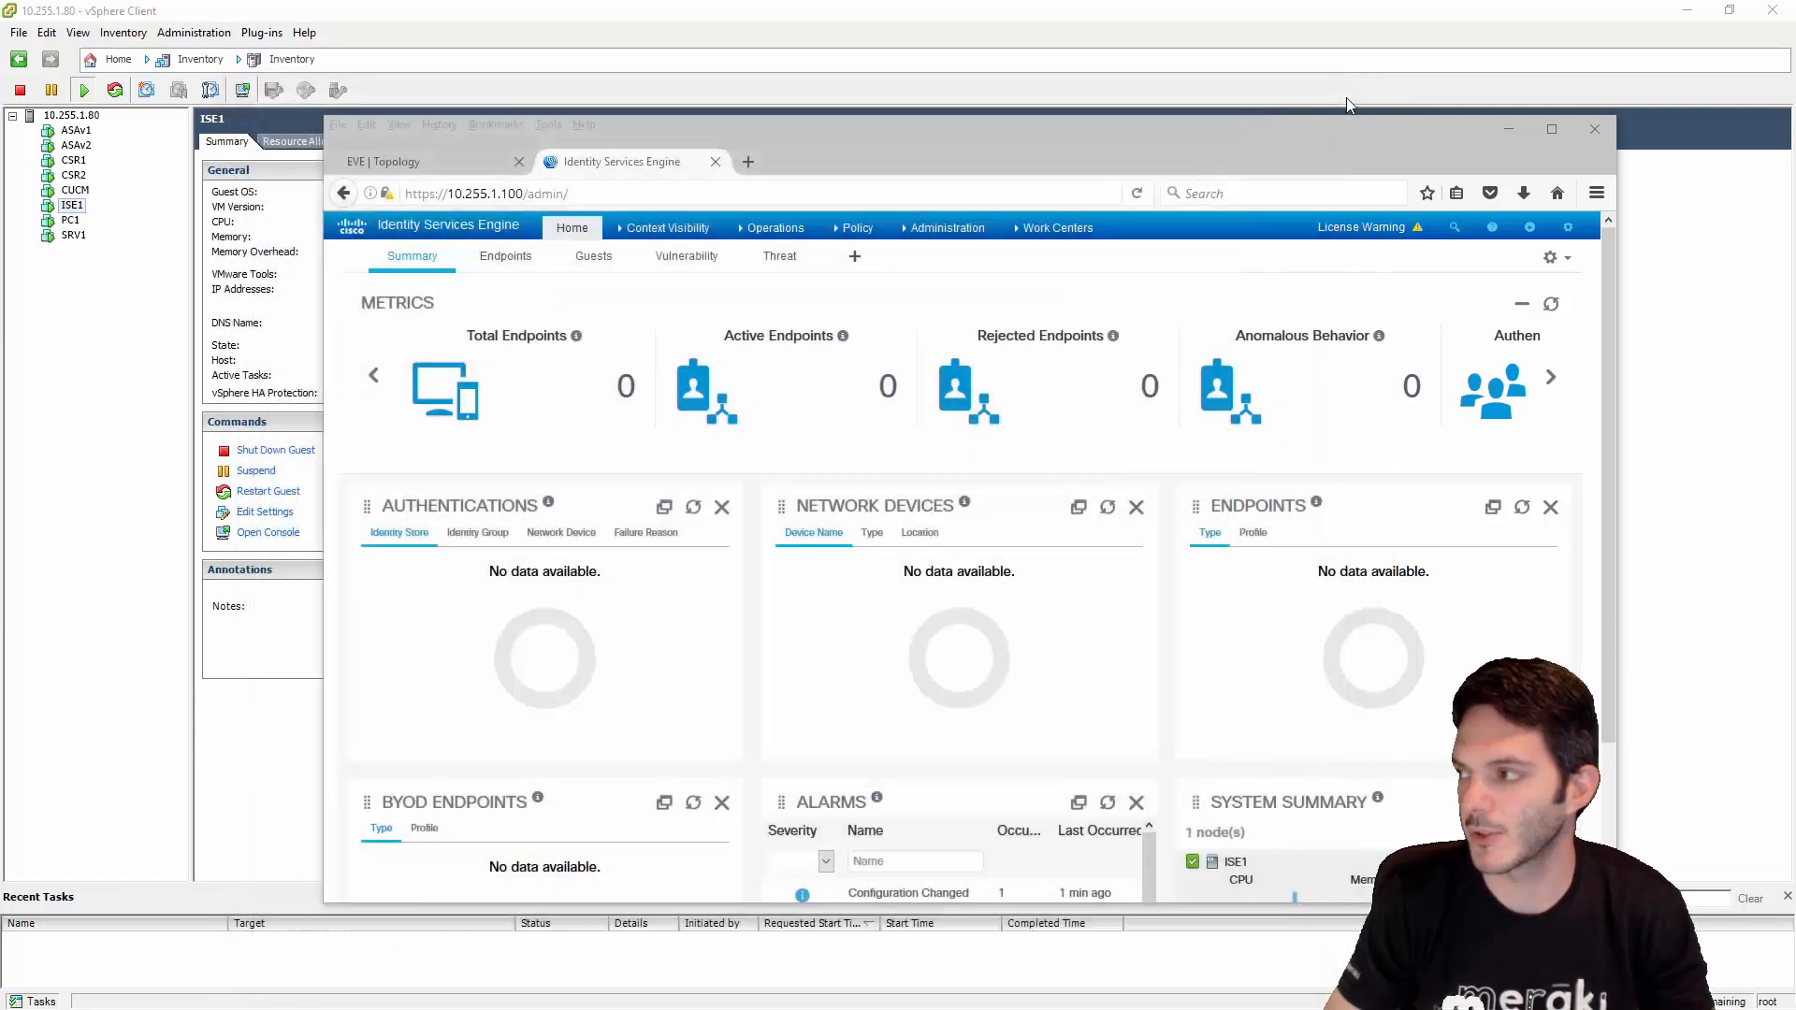
- Check the EVE topology map, then return to ISE and show the Administration menu
{"action": "left_click_drag", "start_coordinate": [1017, 152], "coordinate": [1015, 114]}
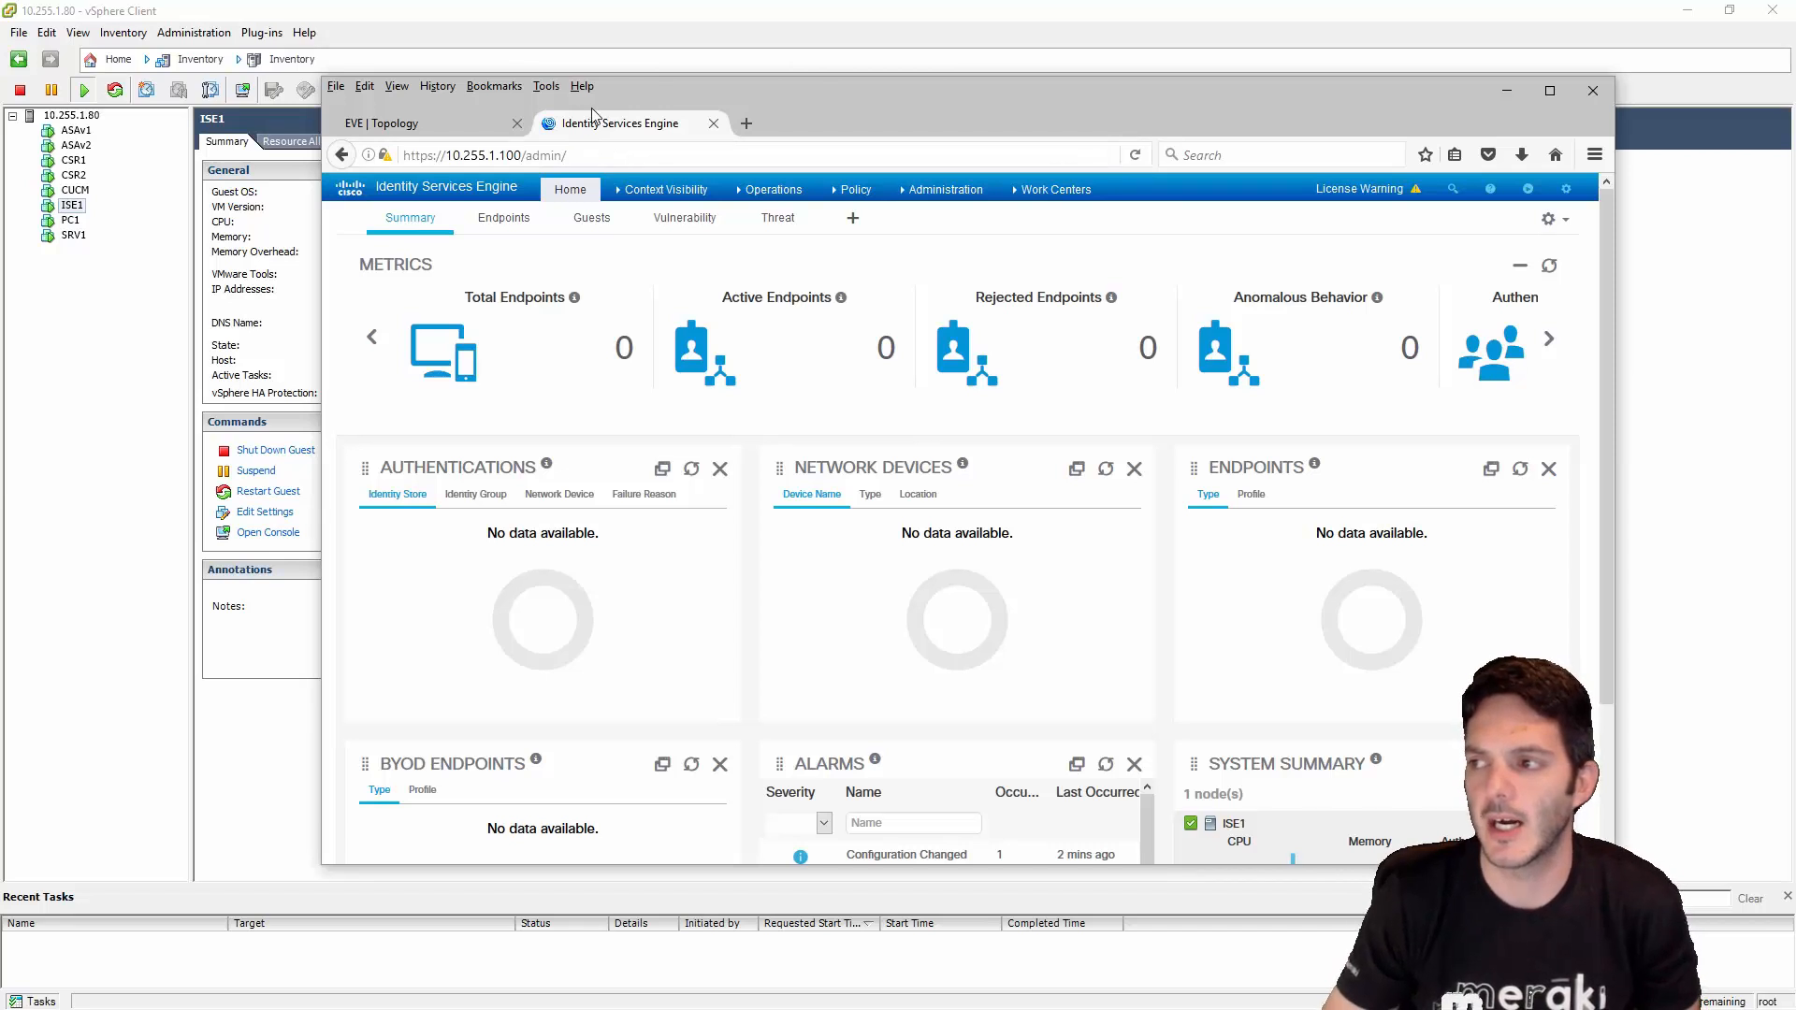
{"action": "left_click", "coordinate": [427, 130]}
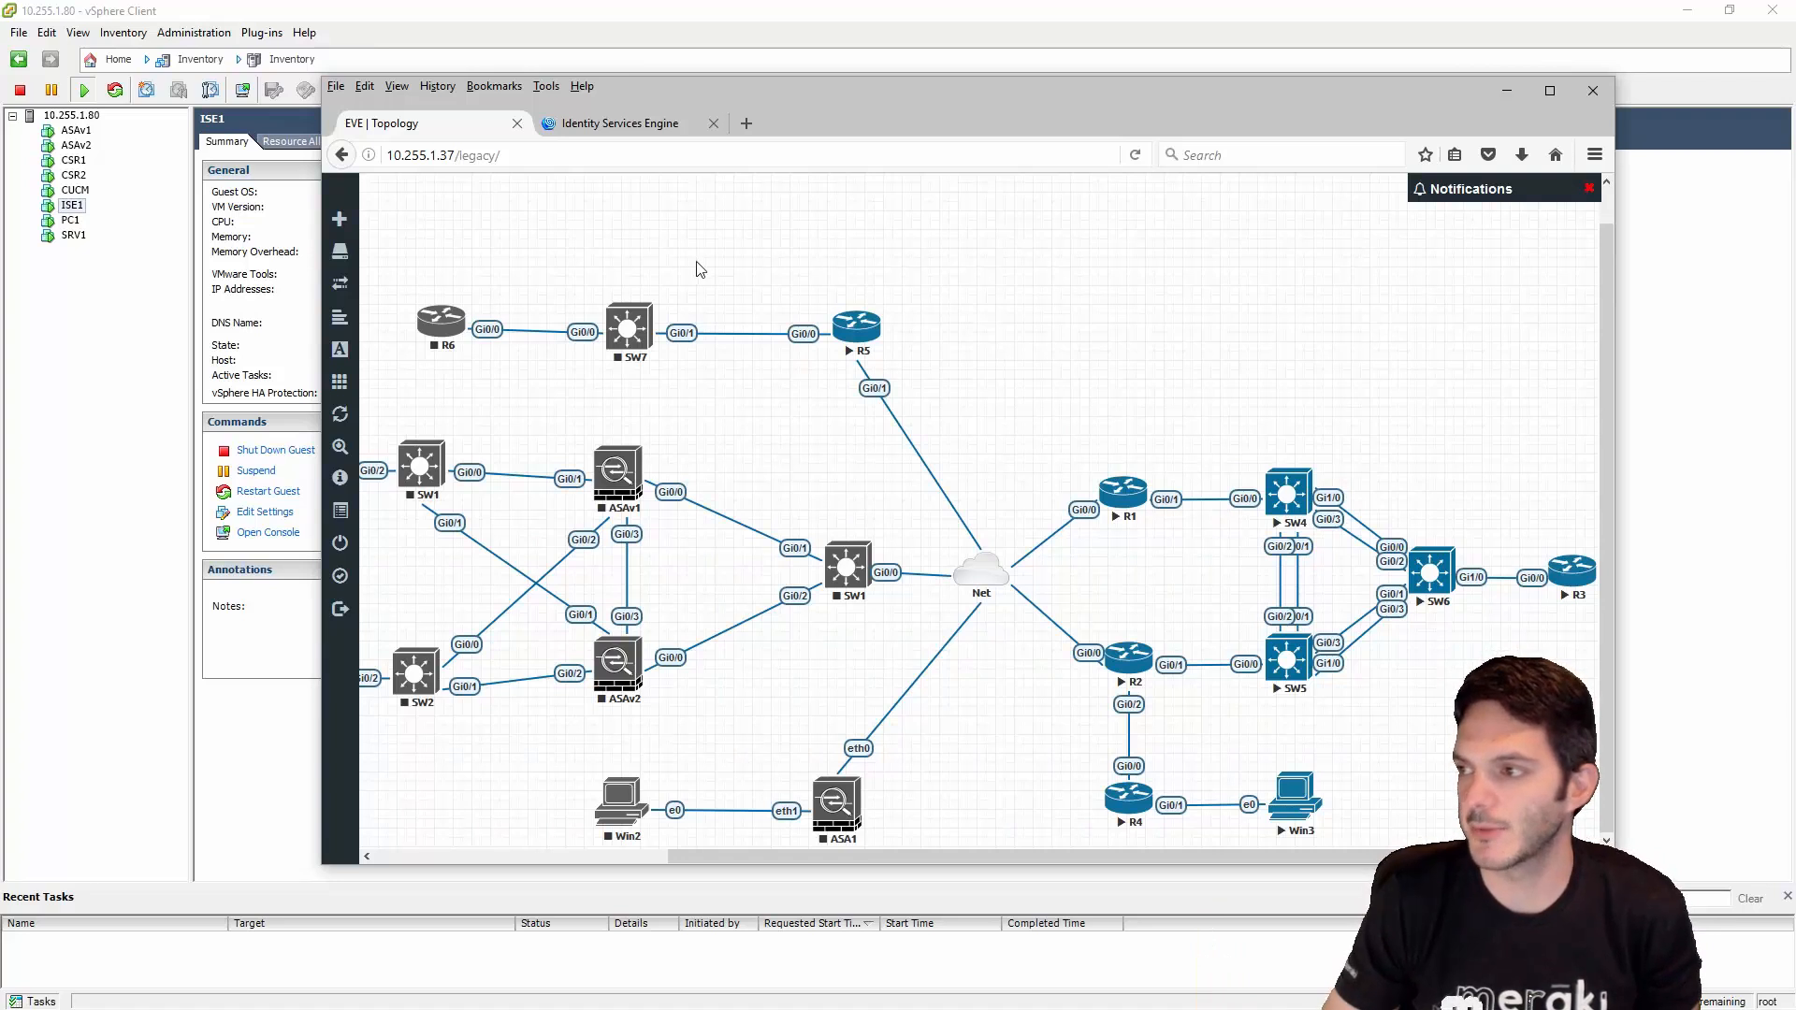
{"action": "left_click", "coordinate": [595, 121]}
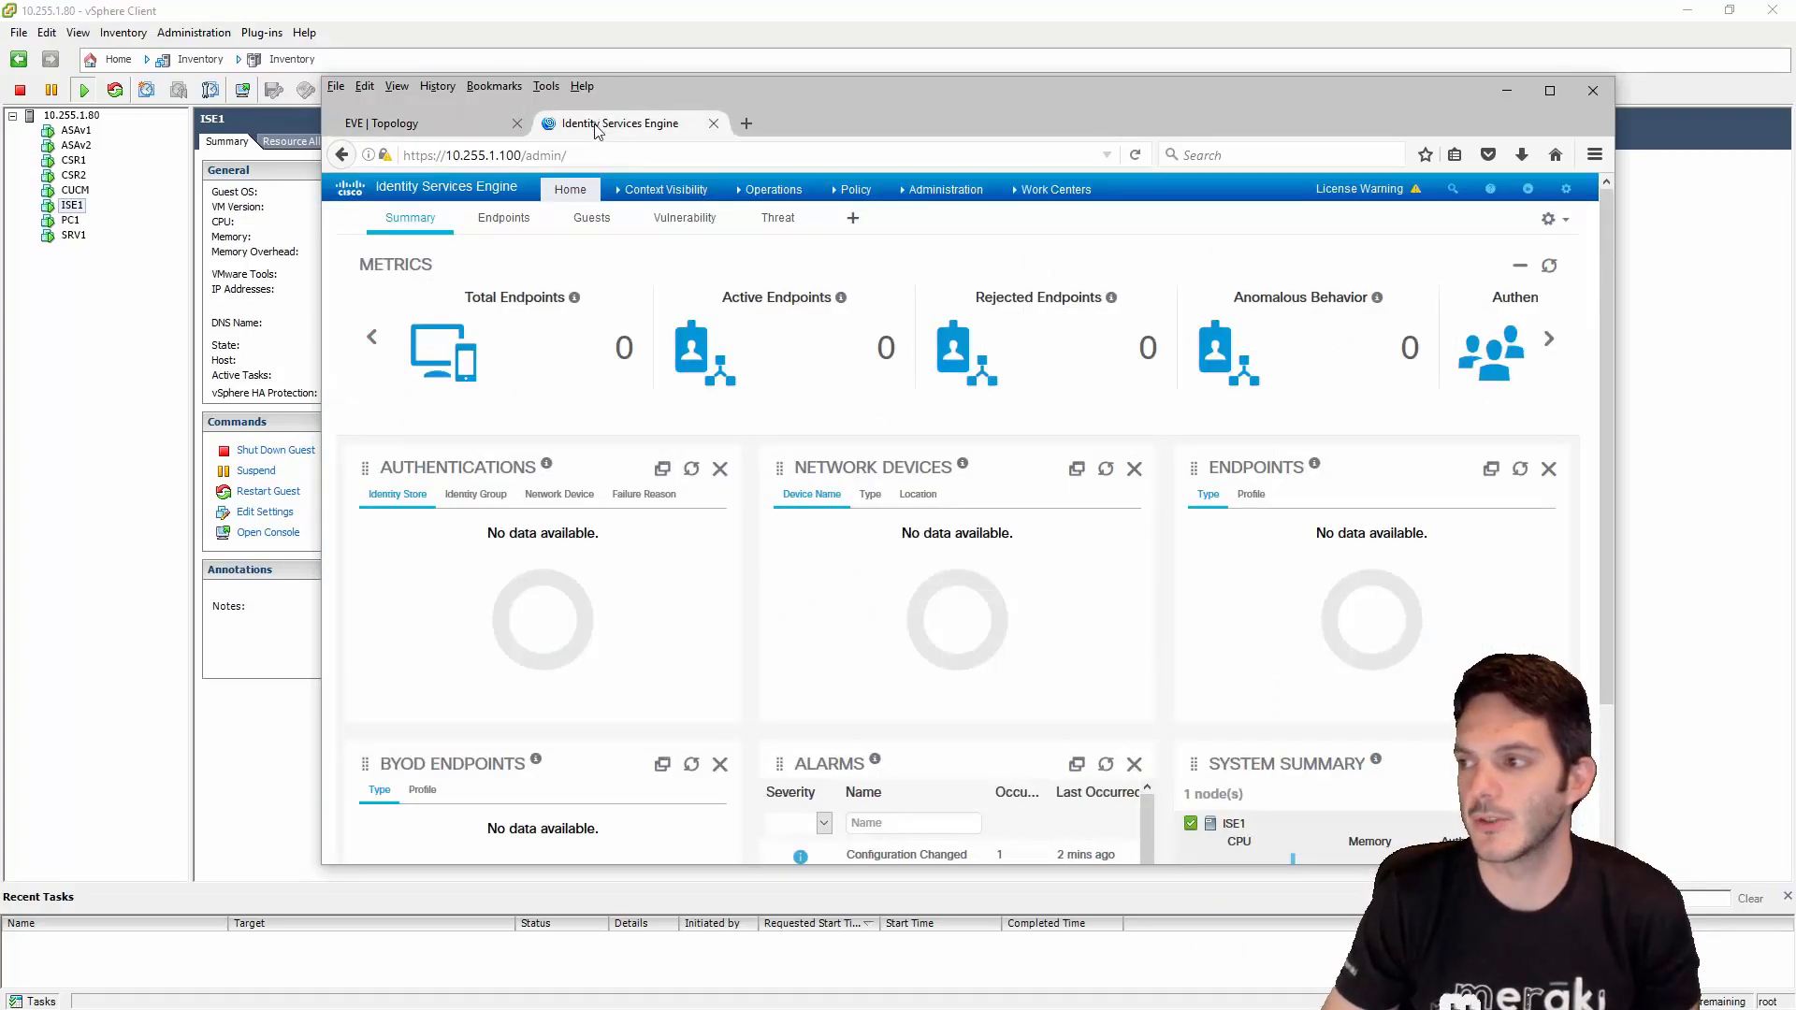
{"action": "mouse_move", "coordinate": [662, 190]}
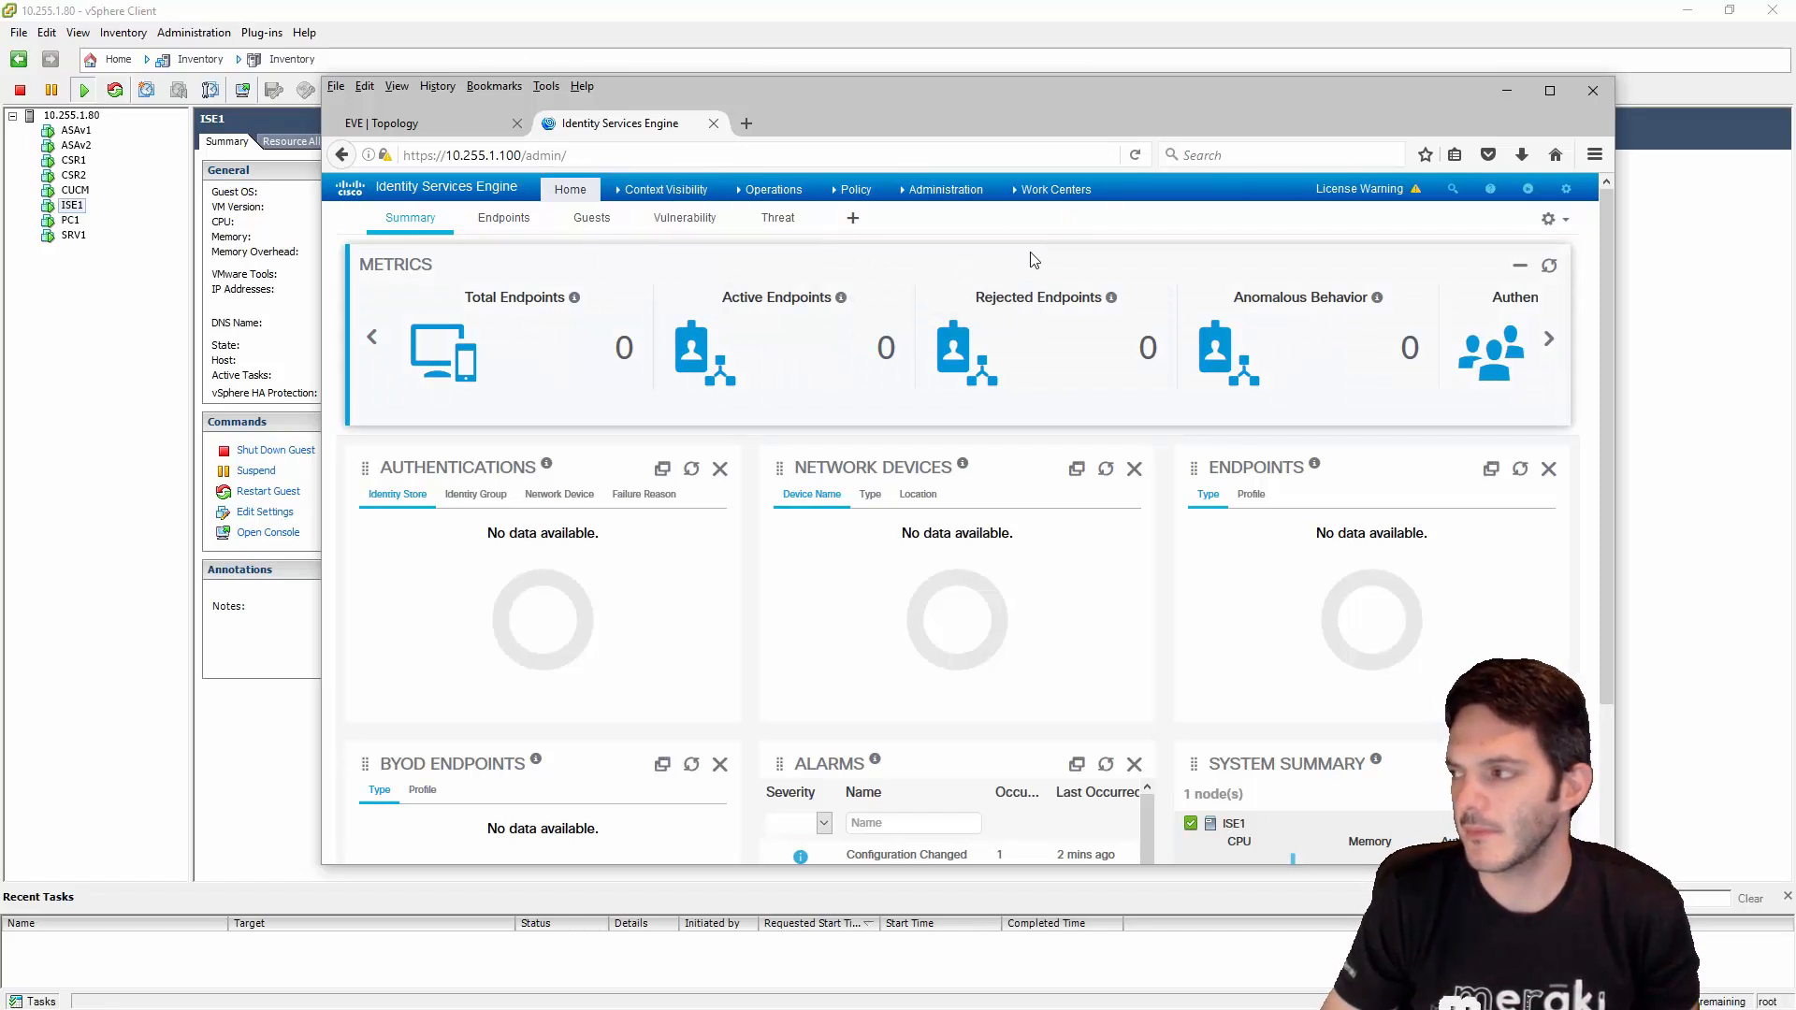
- Go to Administration > System > Deployment, listing ISE1 as a standalone node
{"action": "mouse_move", "coordinate": [900, 193]}
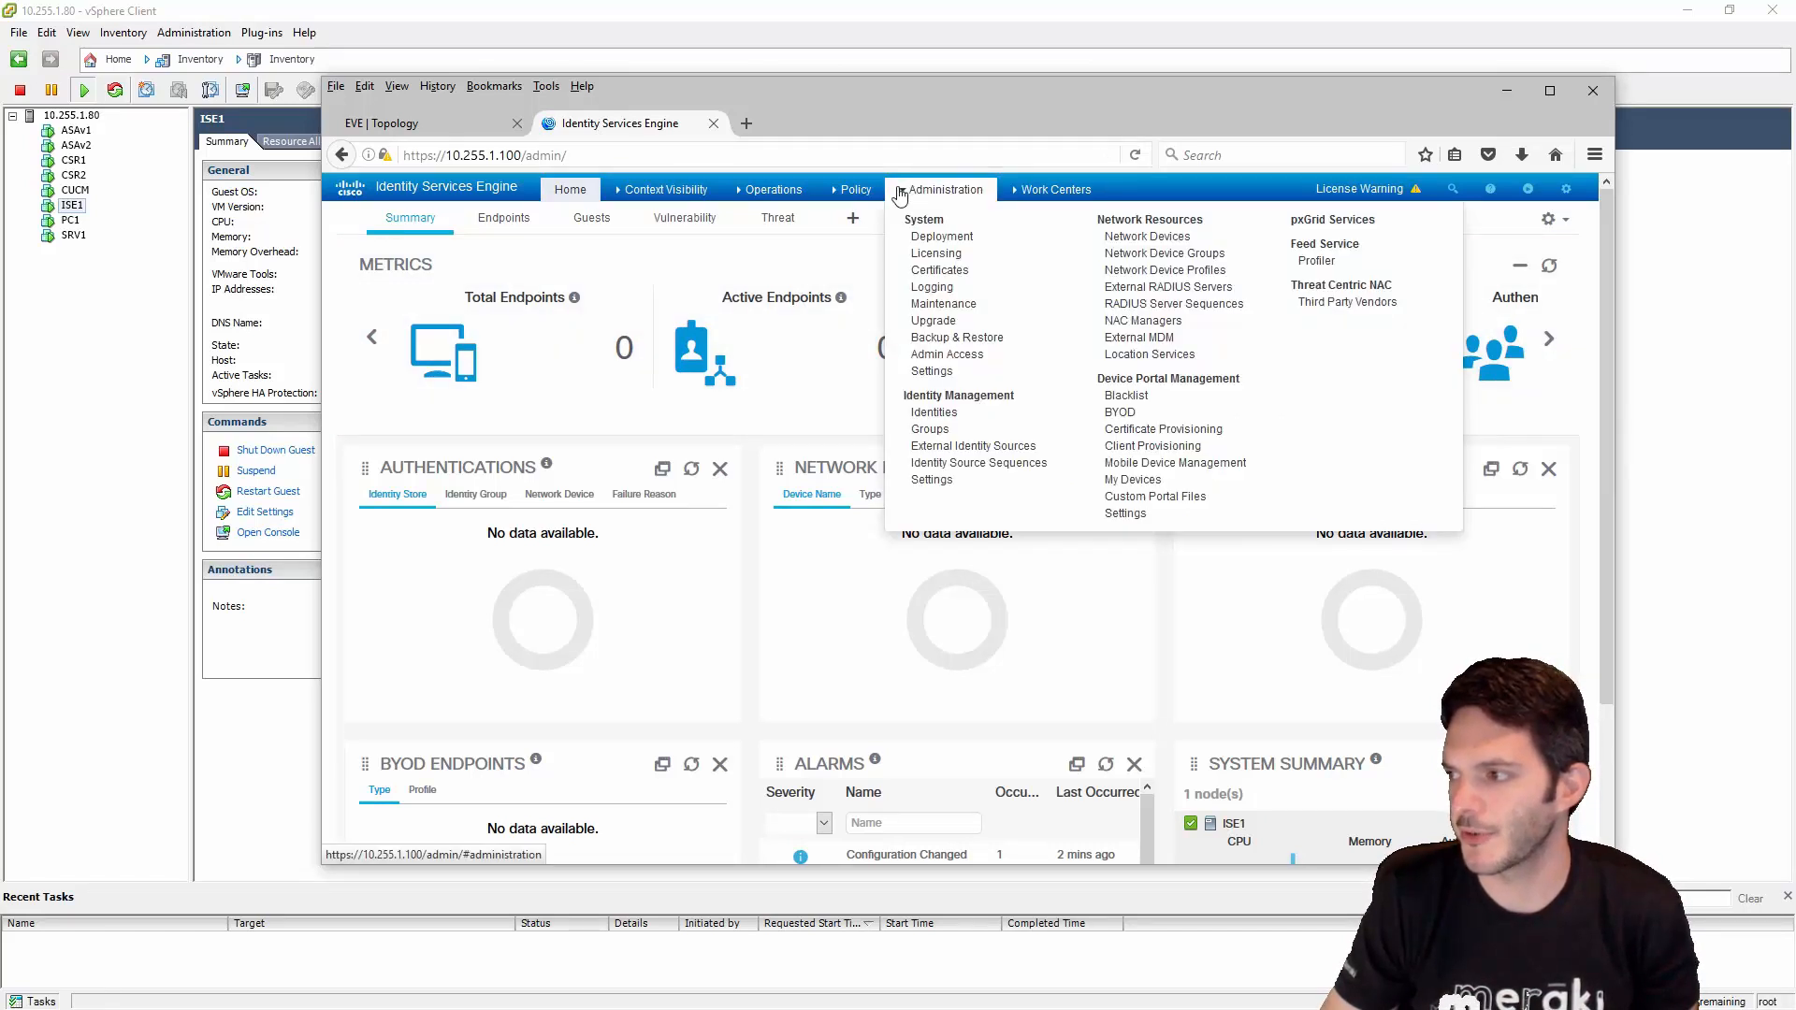
{"action": "mouse_move", "coordinate": [1045, 185]}
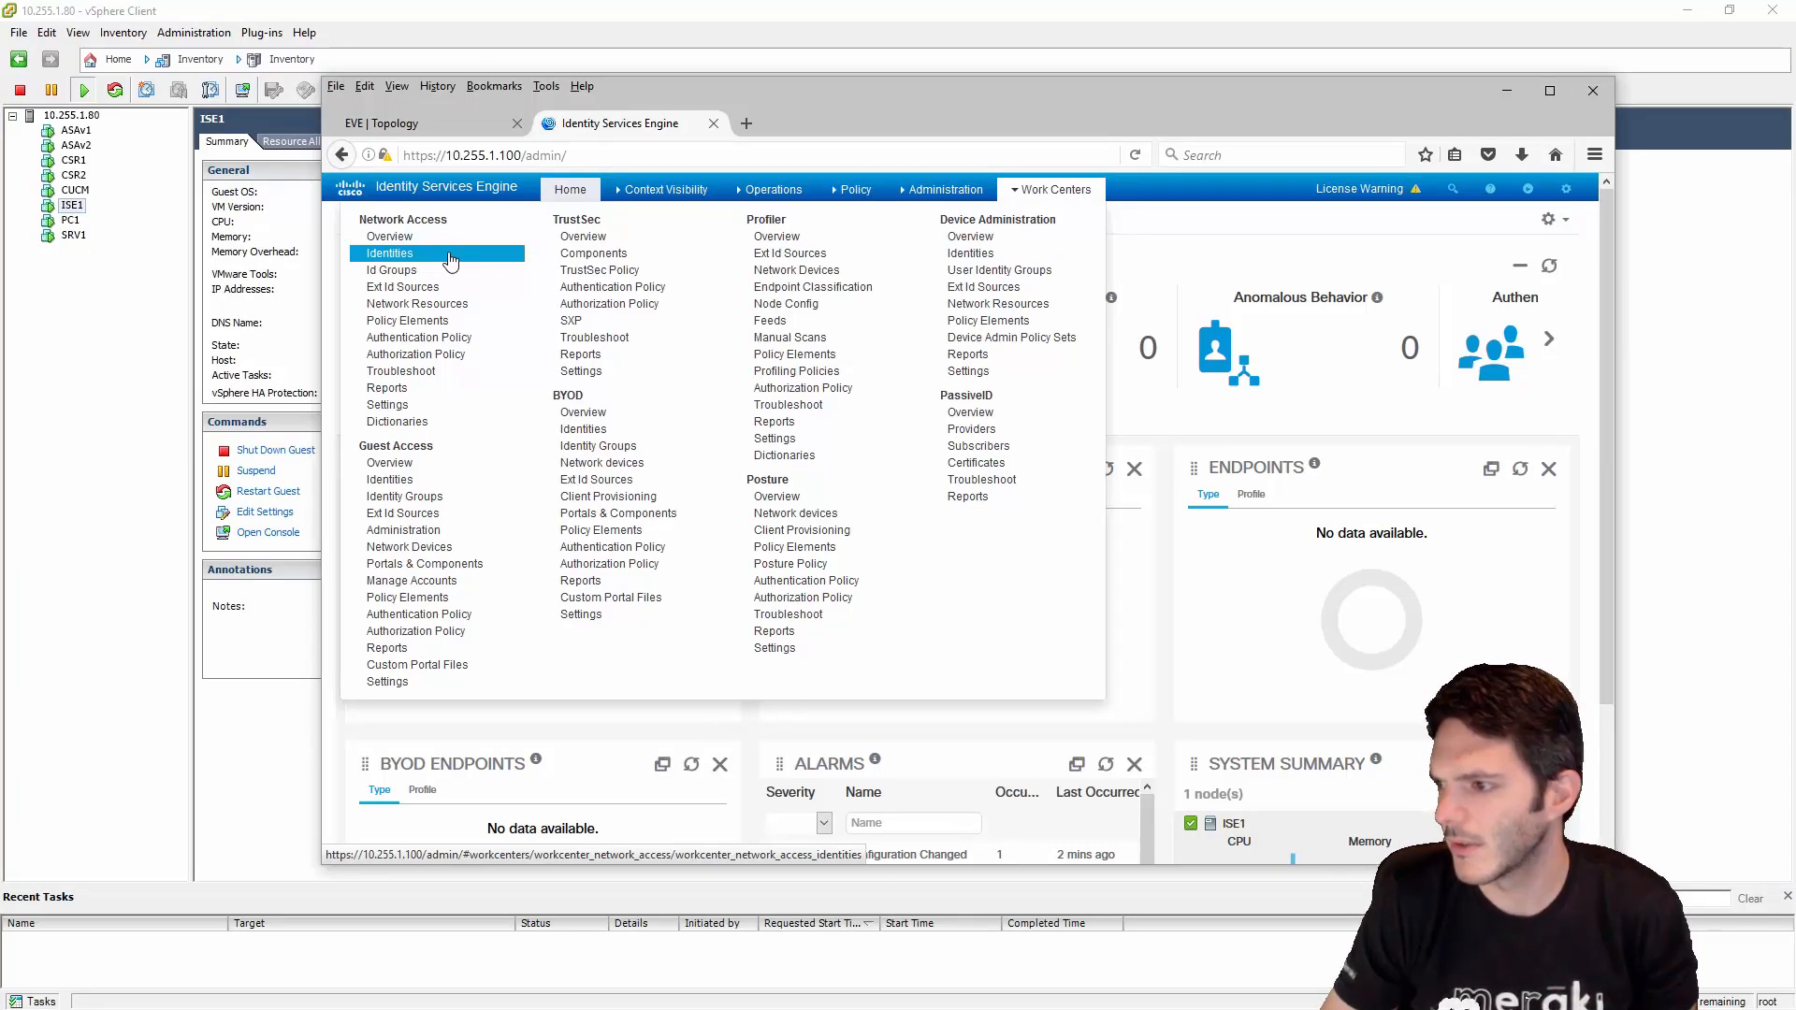
{"action": "left_click", "coordinate": [954, 192]}
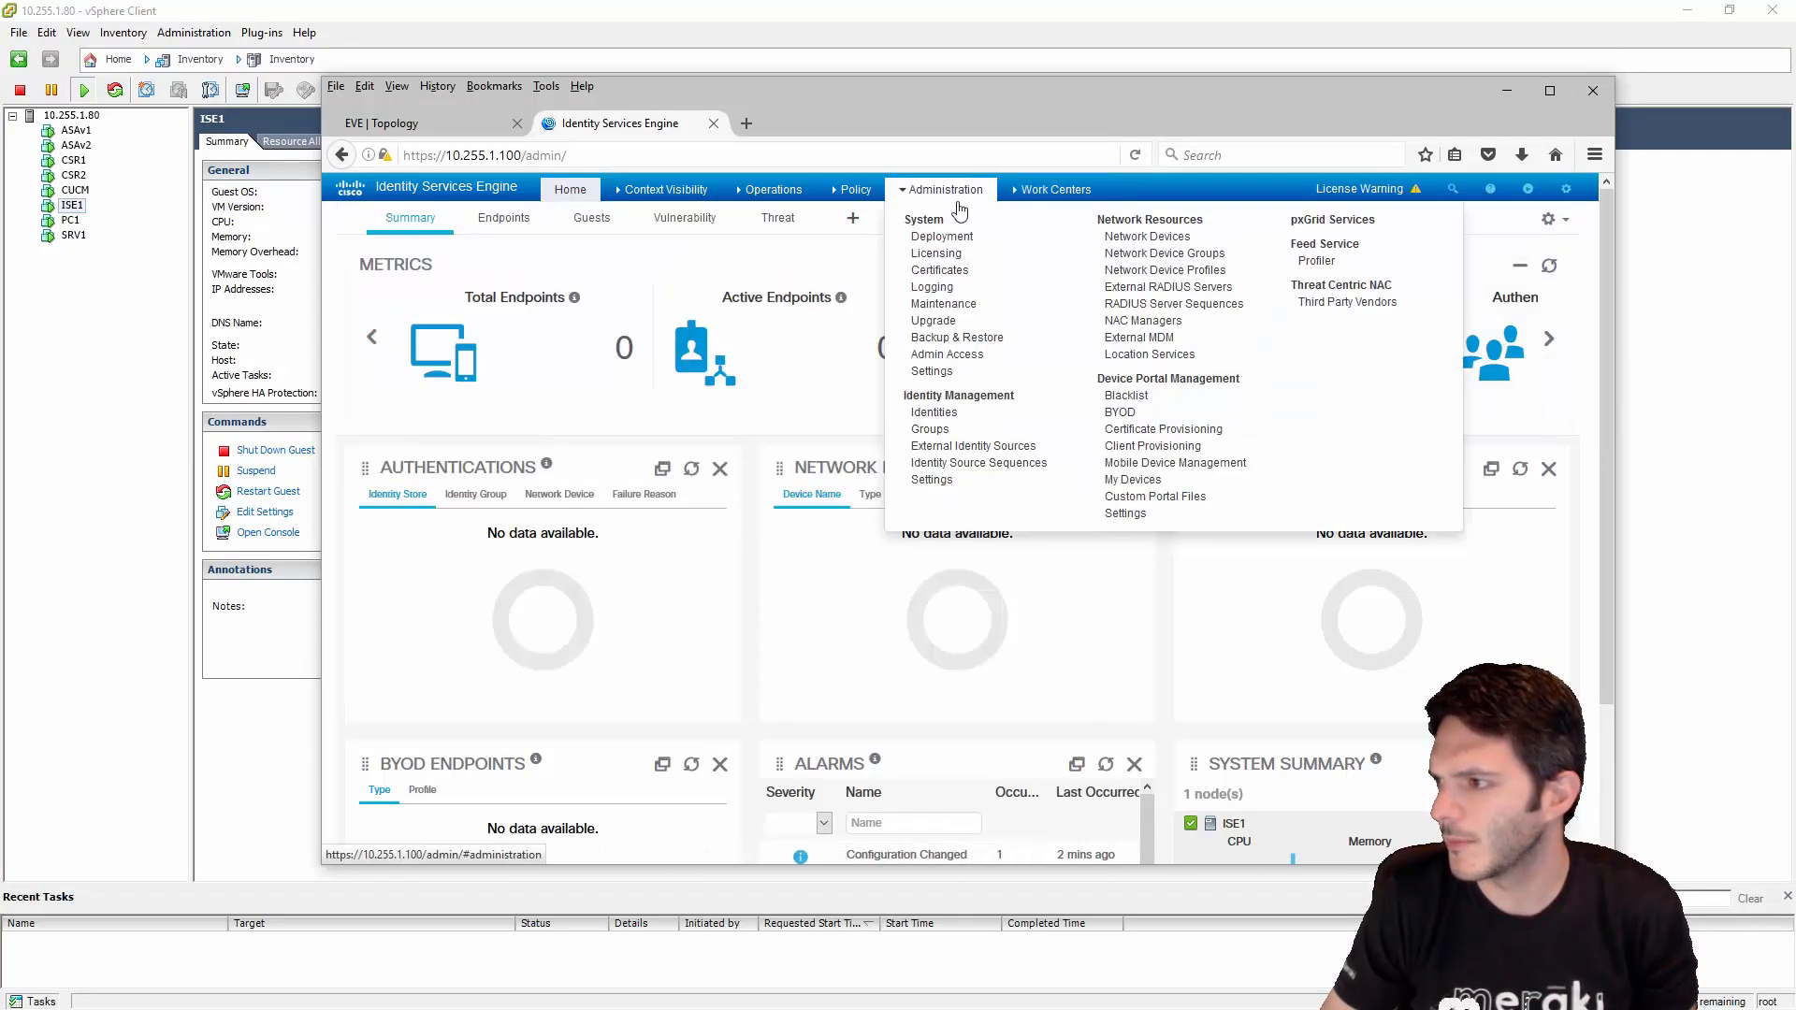
{"action": "left_click", "coordinate": [938, 236]}
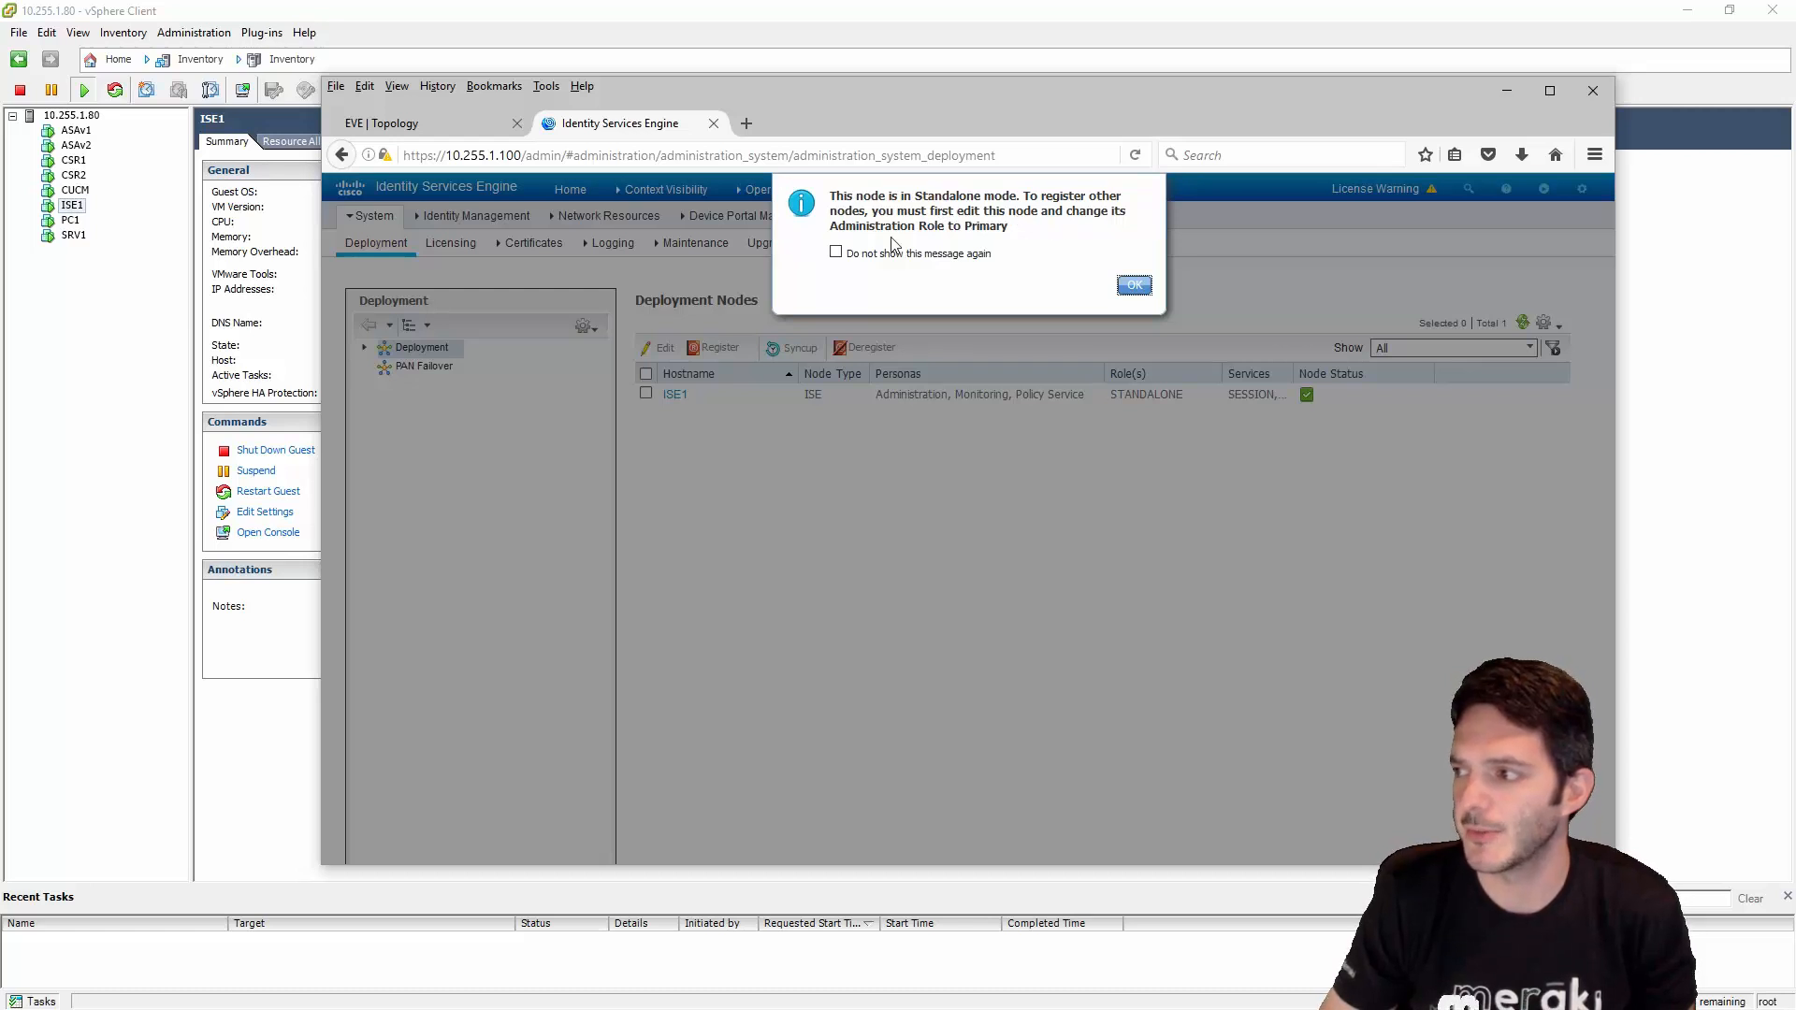
- Dismiss the standalone notice and open ISE1 for editing, leaving Administration as STANDALONE
{"action": "left_click", "coordinate": [1132, 285]}
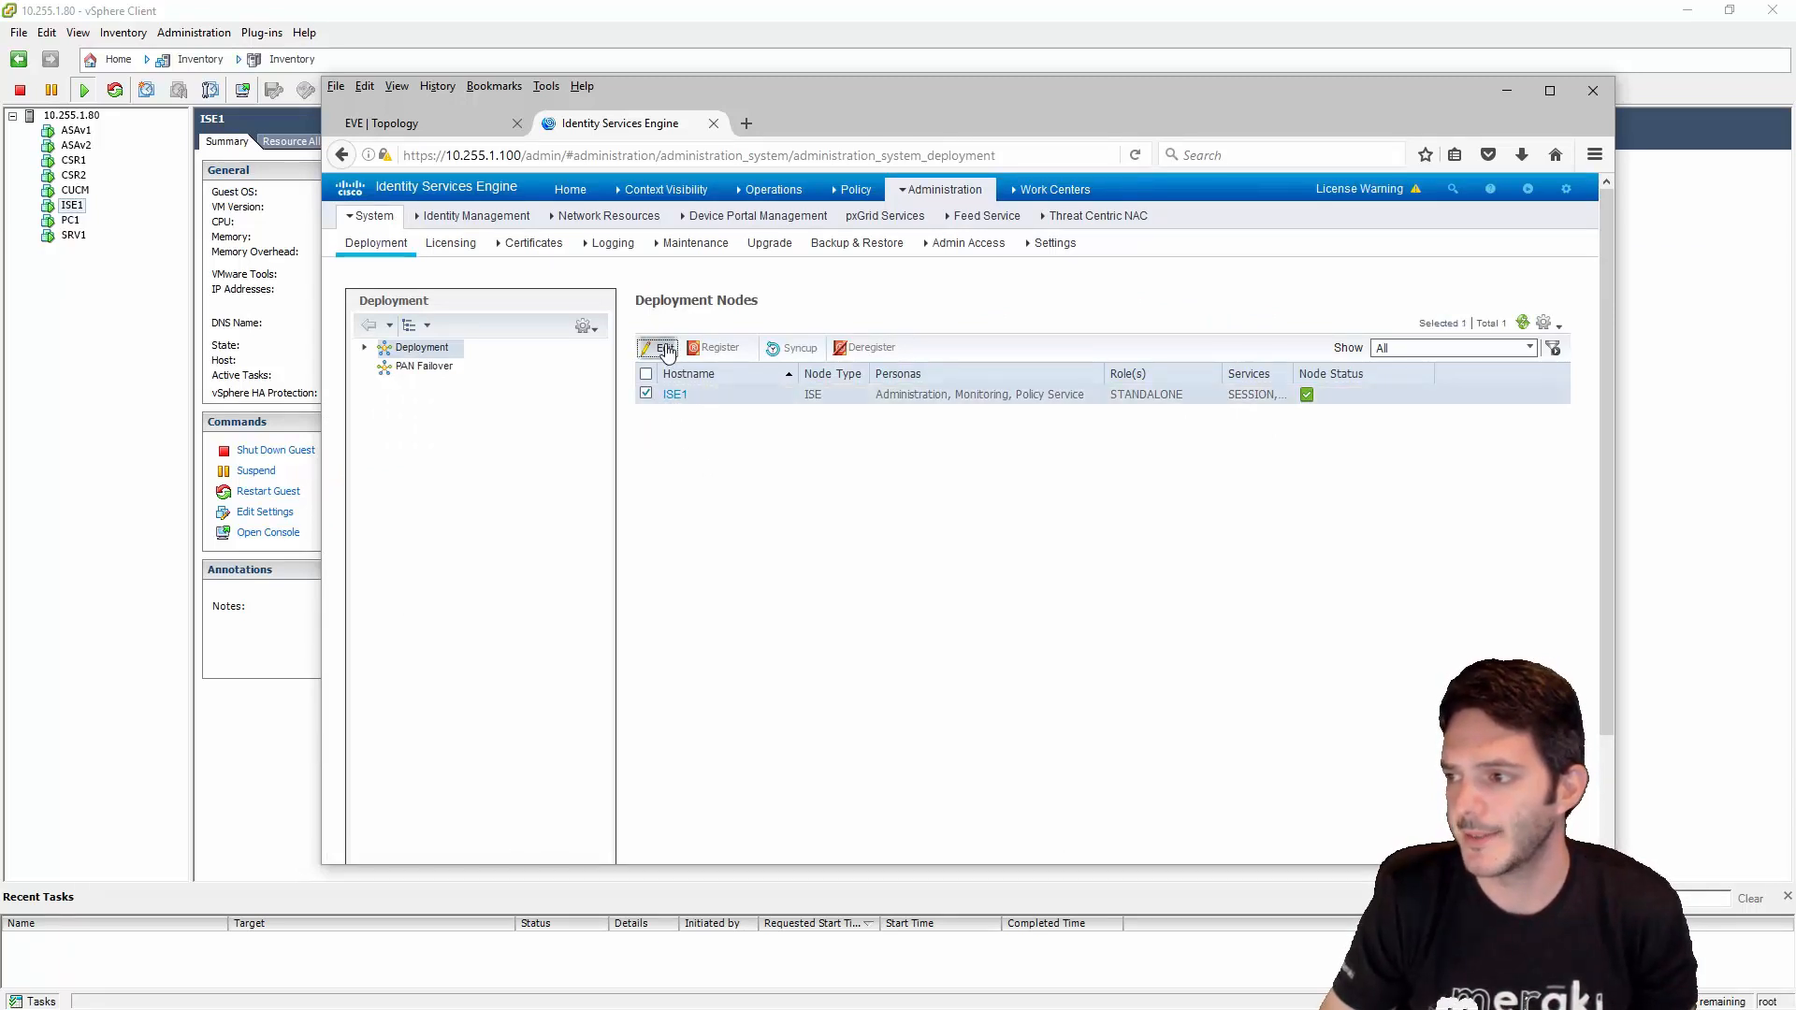
{"action": "left_click", "coordinate": [659, 347]}
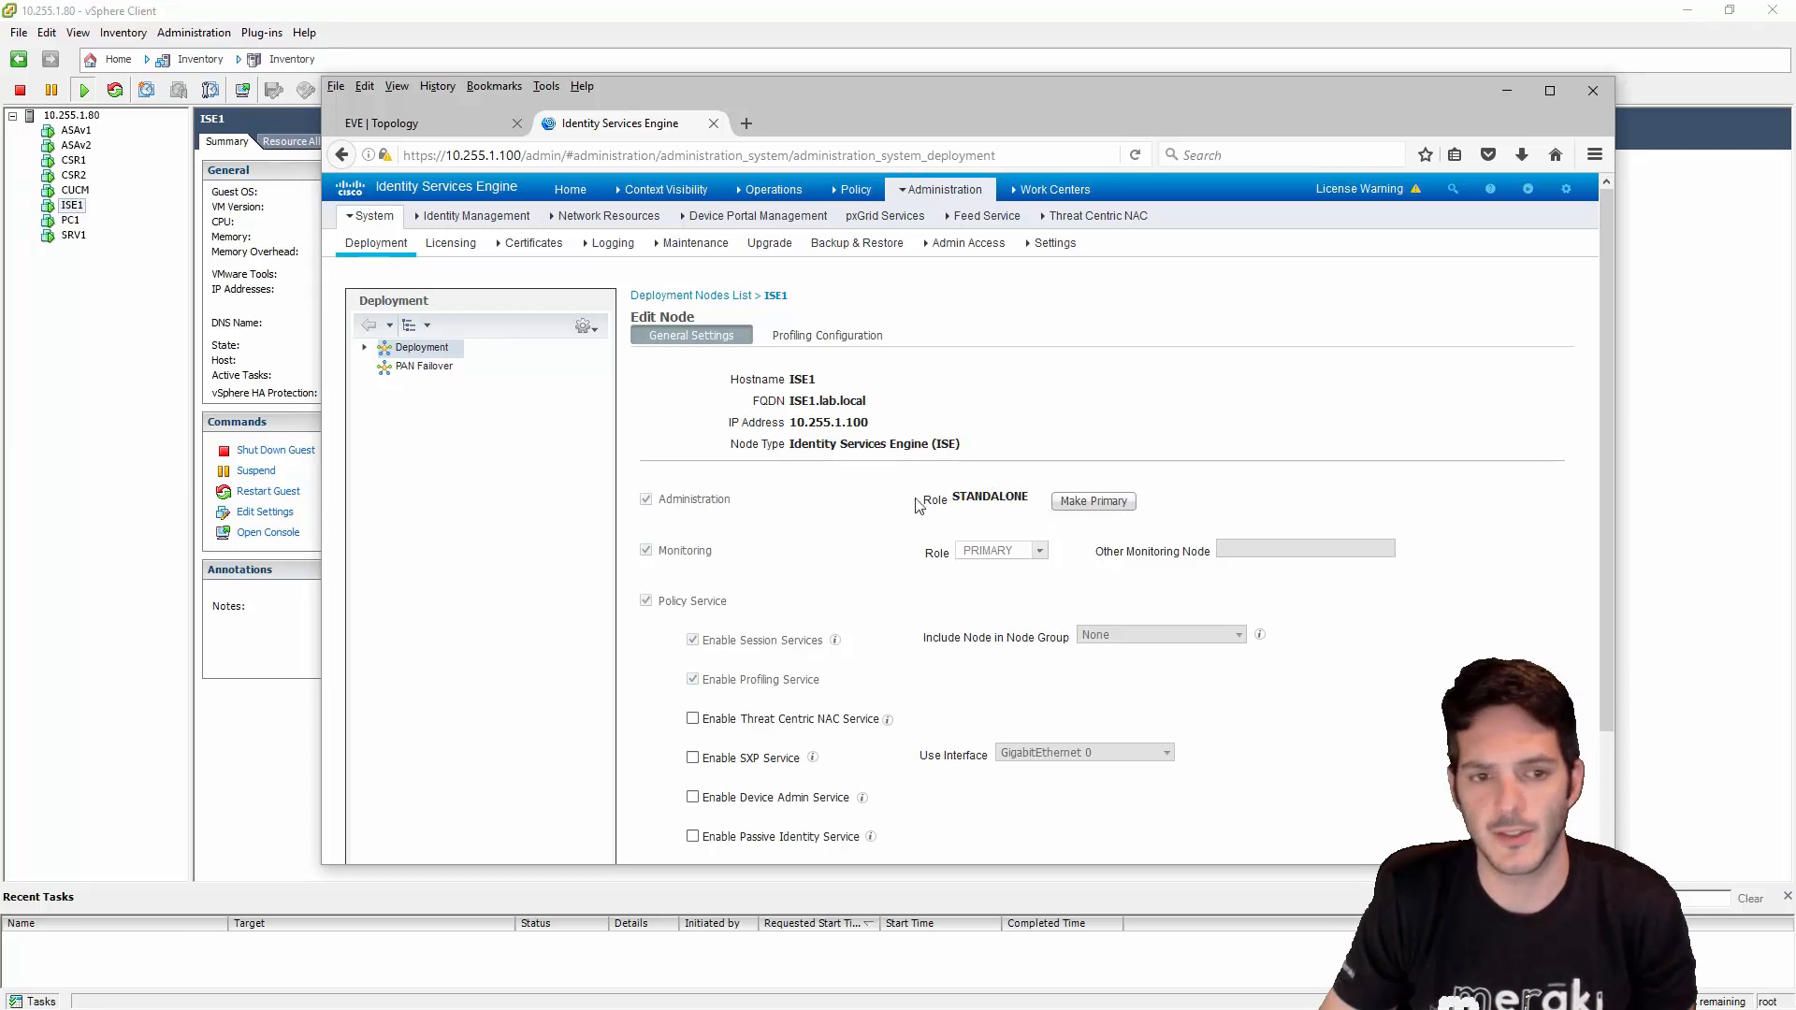
{"action": "left_click", "coordinate": [1102, 502]}
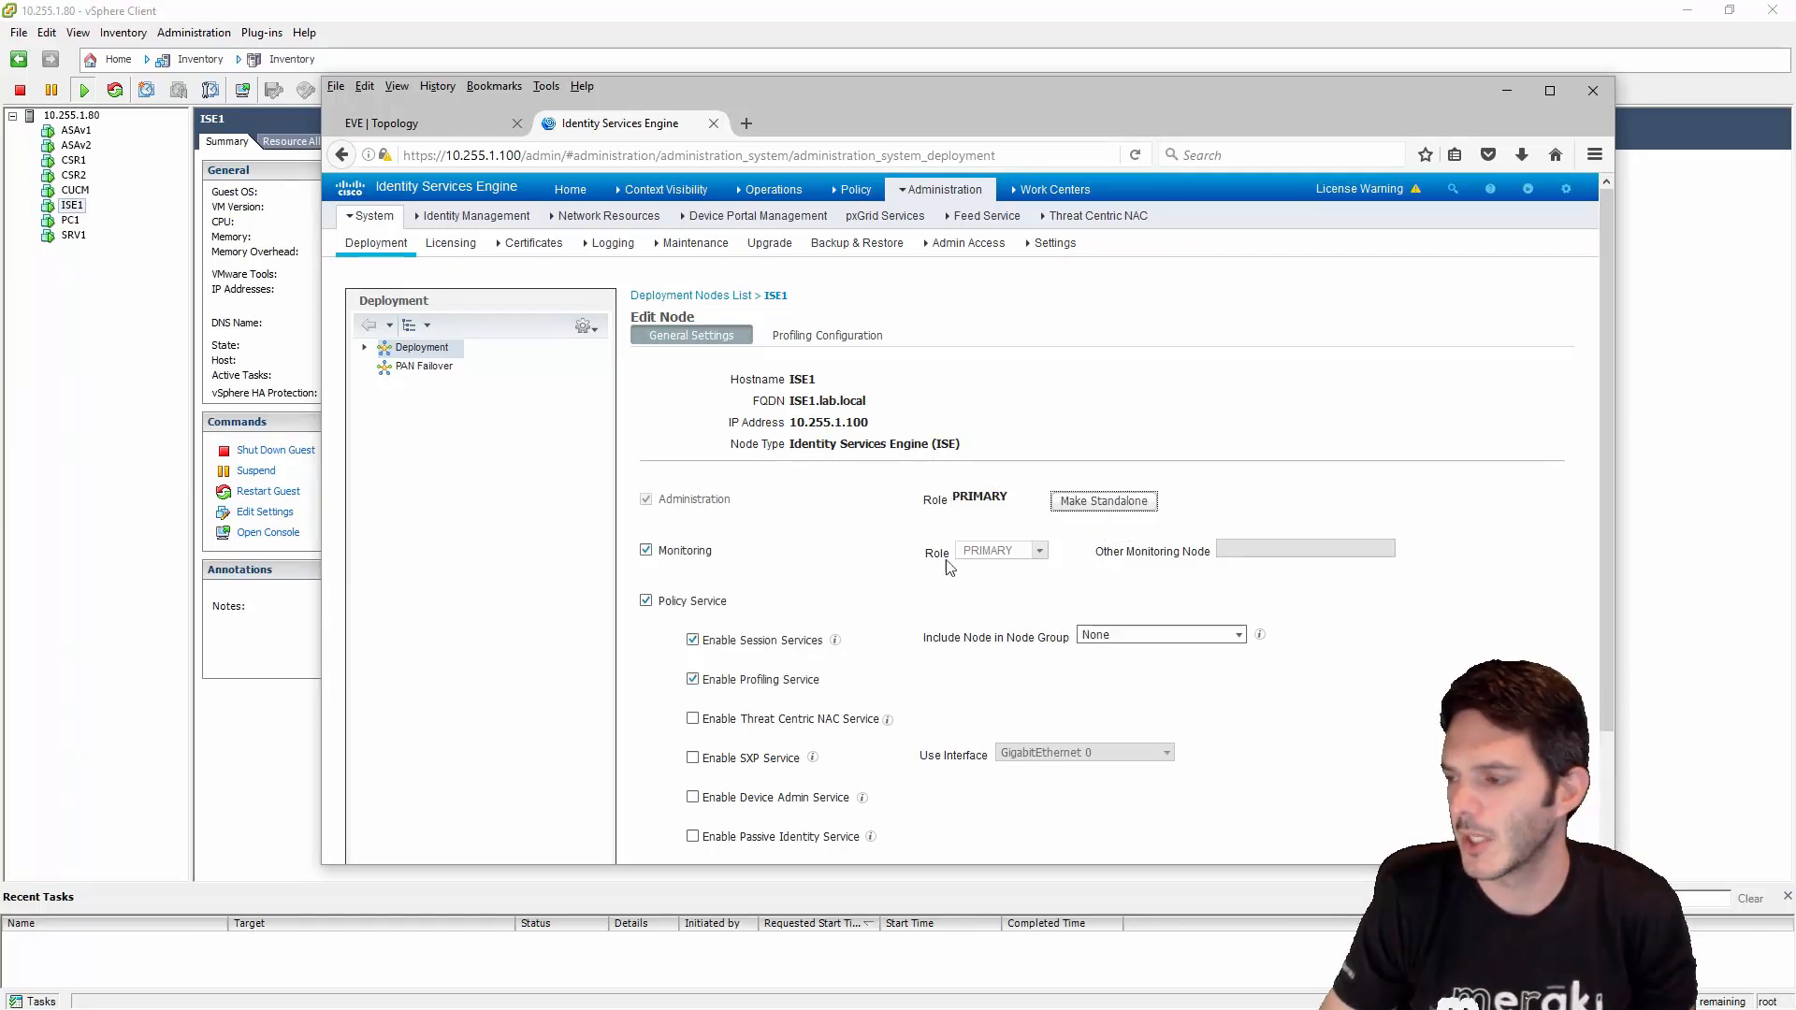
{"action": "left_click", "coordinate": [1090, 502]}
{"action": "scroll", "coordinate": [777, 465], "scroll_direction": "down", "scroll_amount": 3}
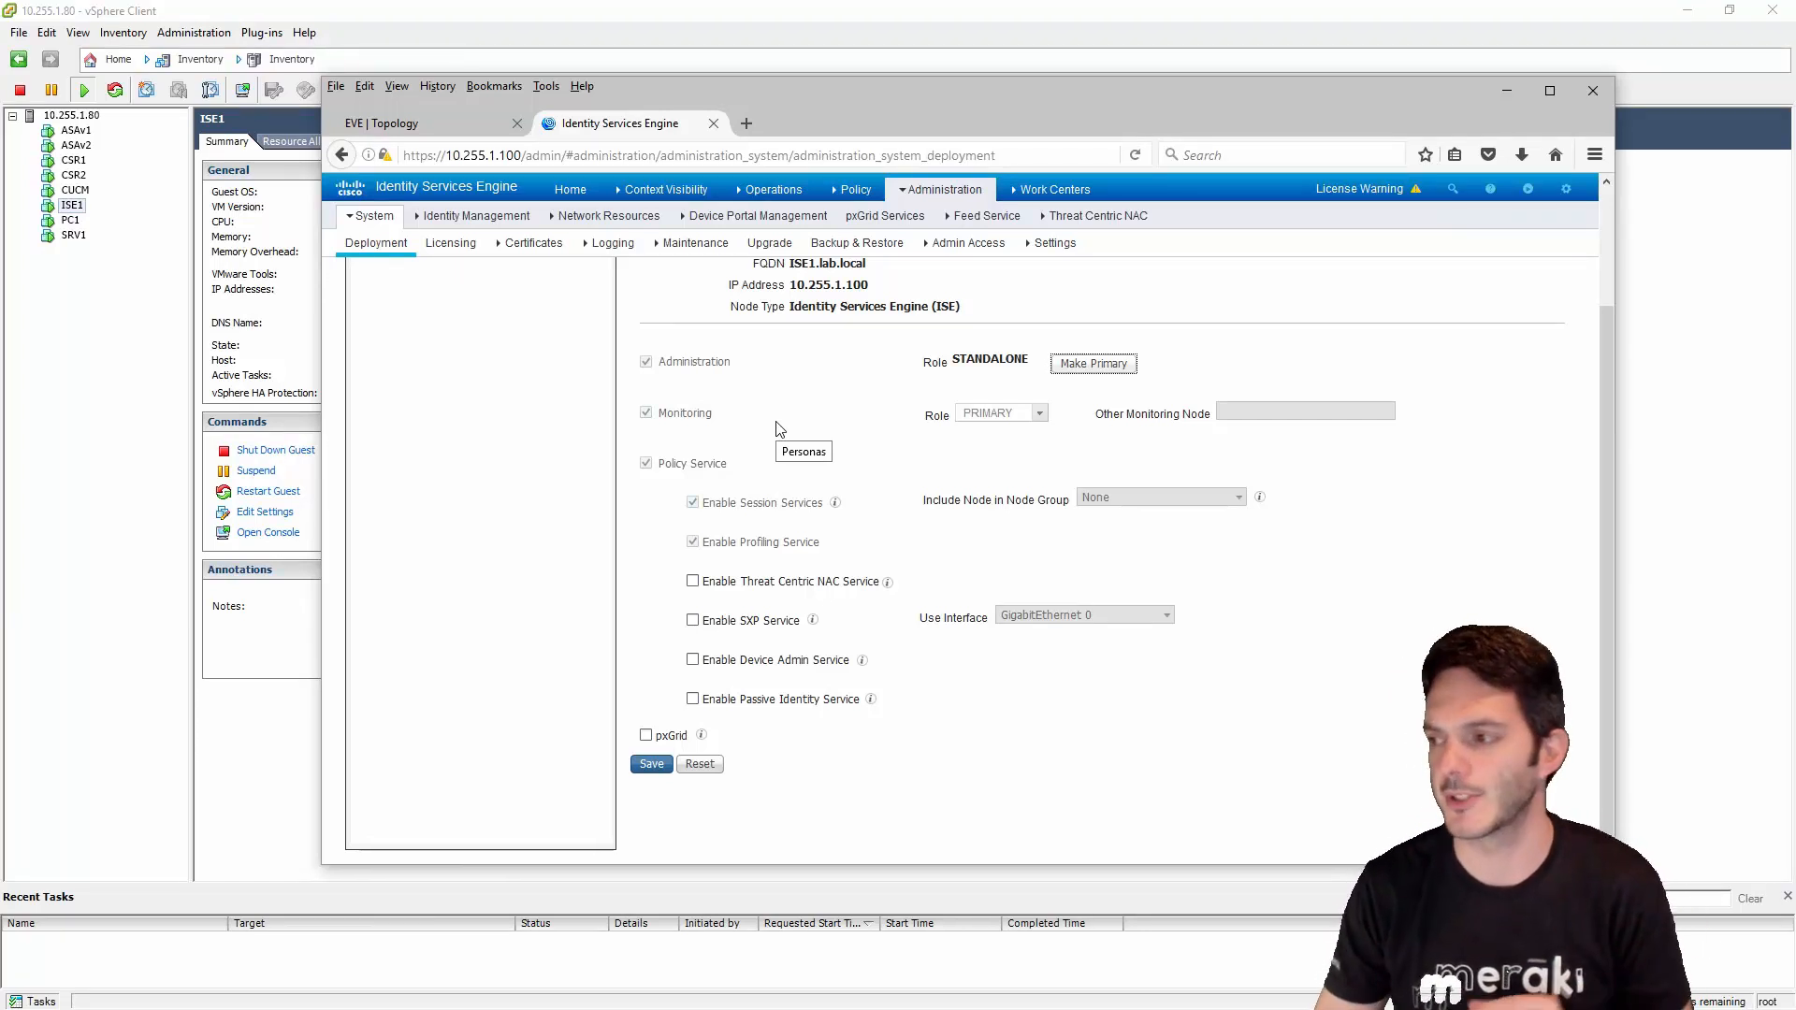
- Make ISE1 the PRIMARY administration node with Monitoring and Policy Service personas enabled
{"action": "left_click", "coordinate": [1066, 370]}
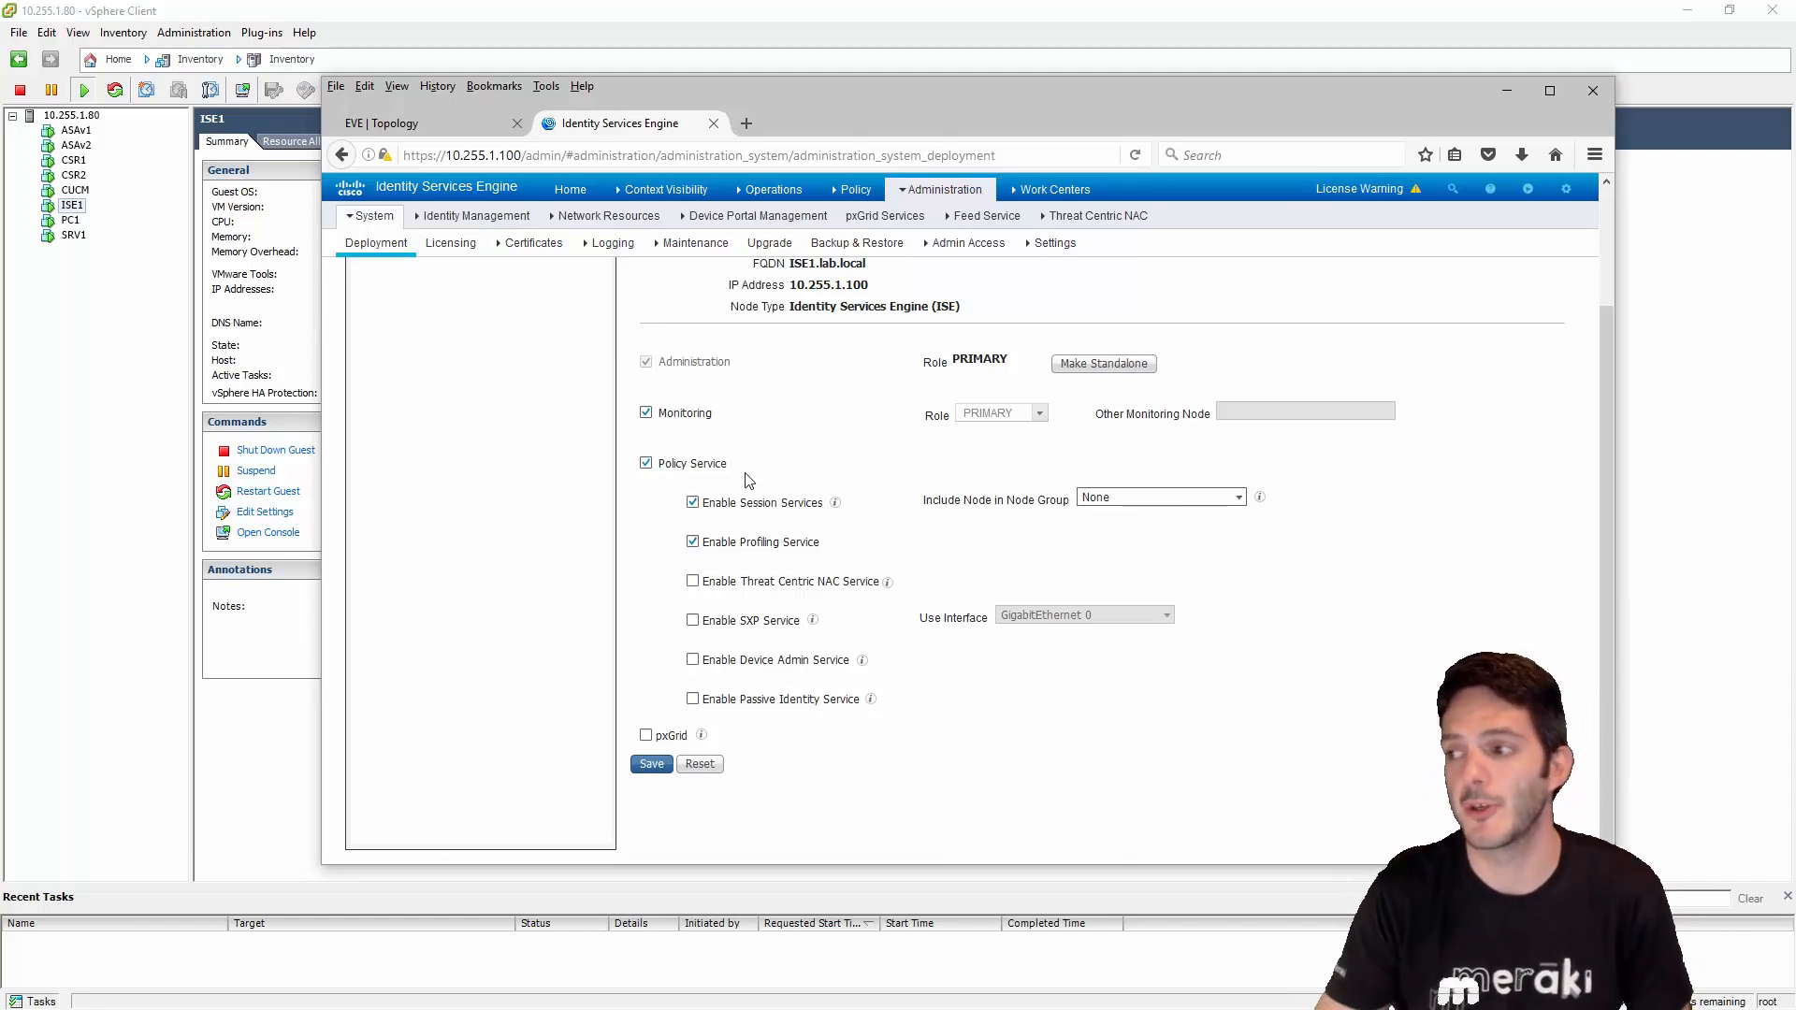
{"action": "scroll", "coordinate": [749, 481], "scroll_direction": "up", "scroll_amount": 3}
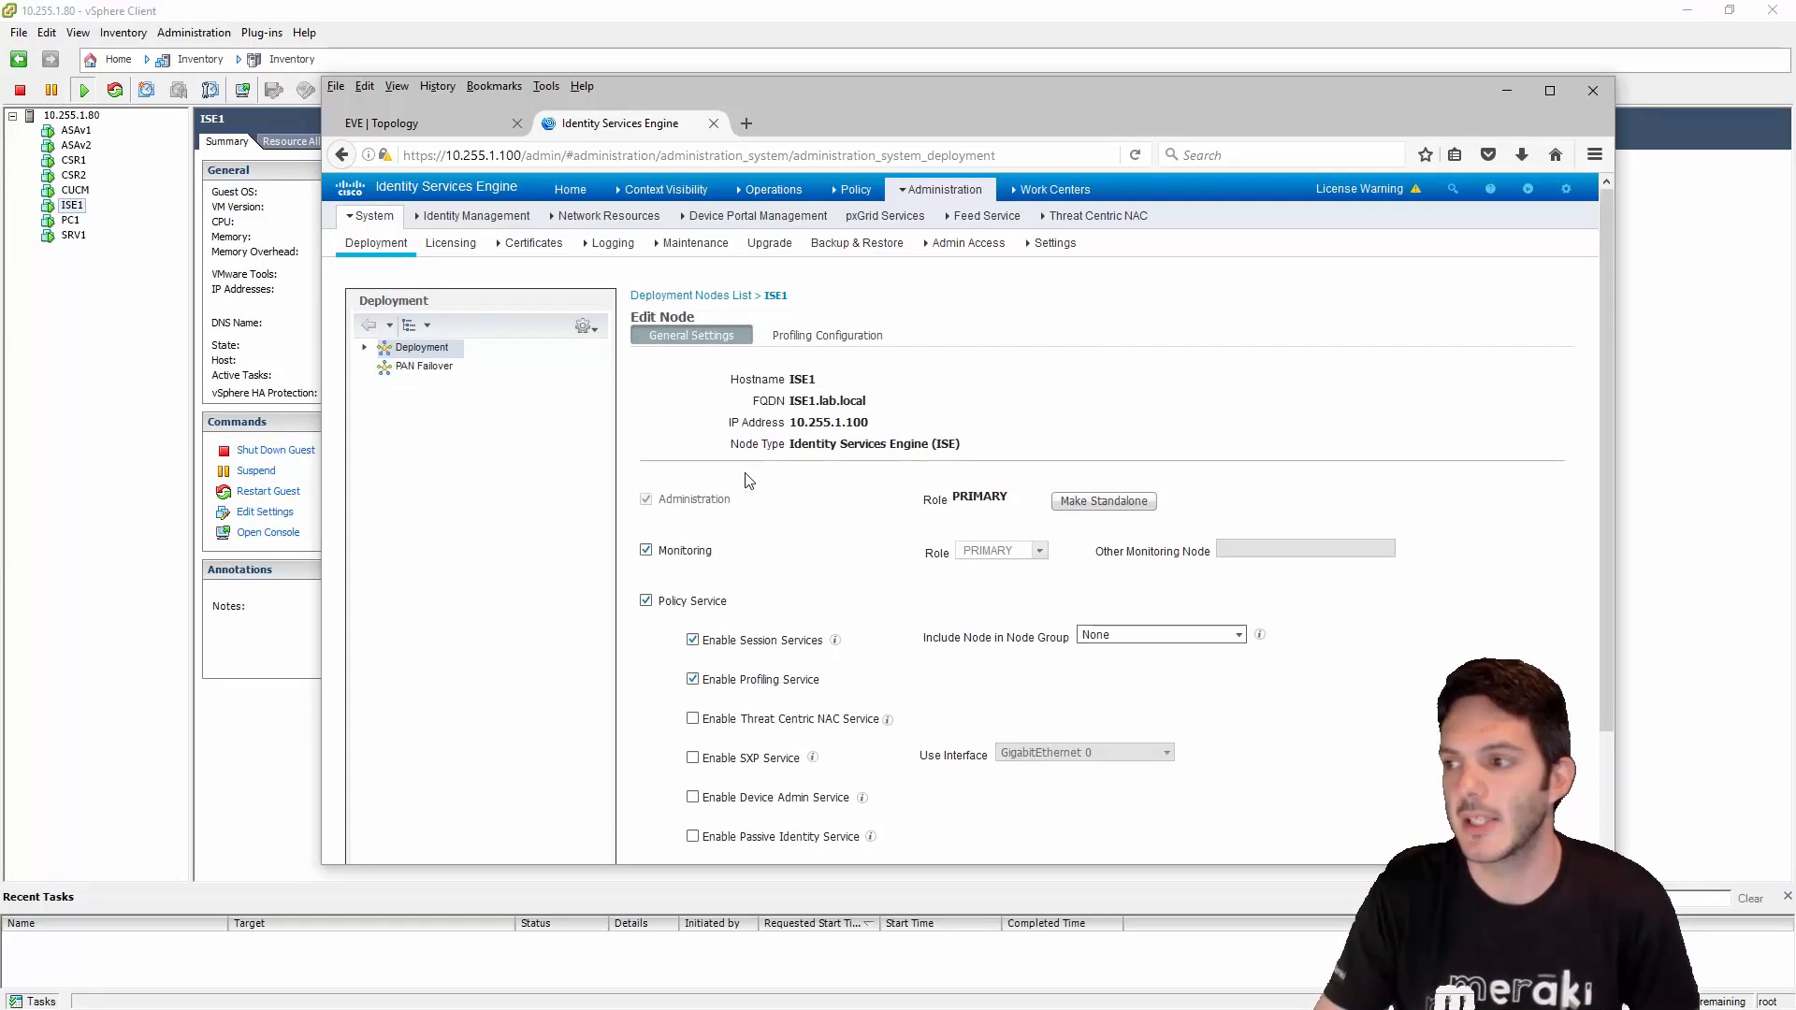
{"action": "scroll", "coordinate": [749, 481], "scroll_direction": "down", "scroll_amount": 3}
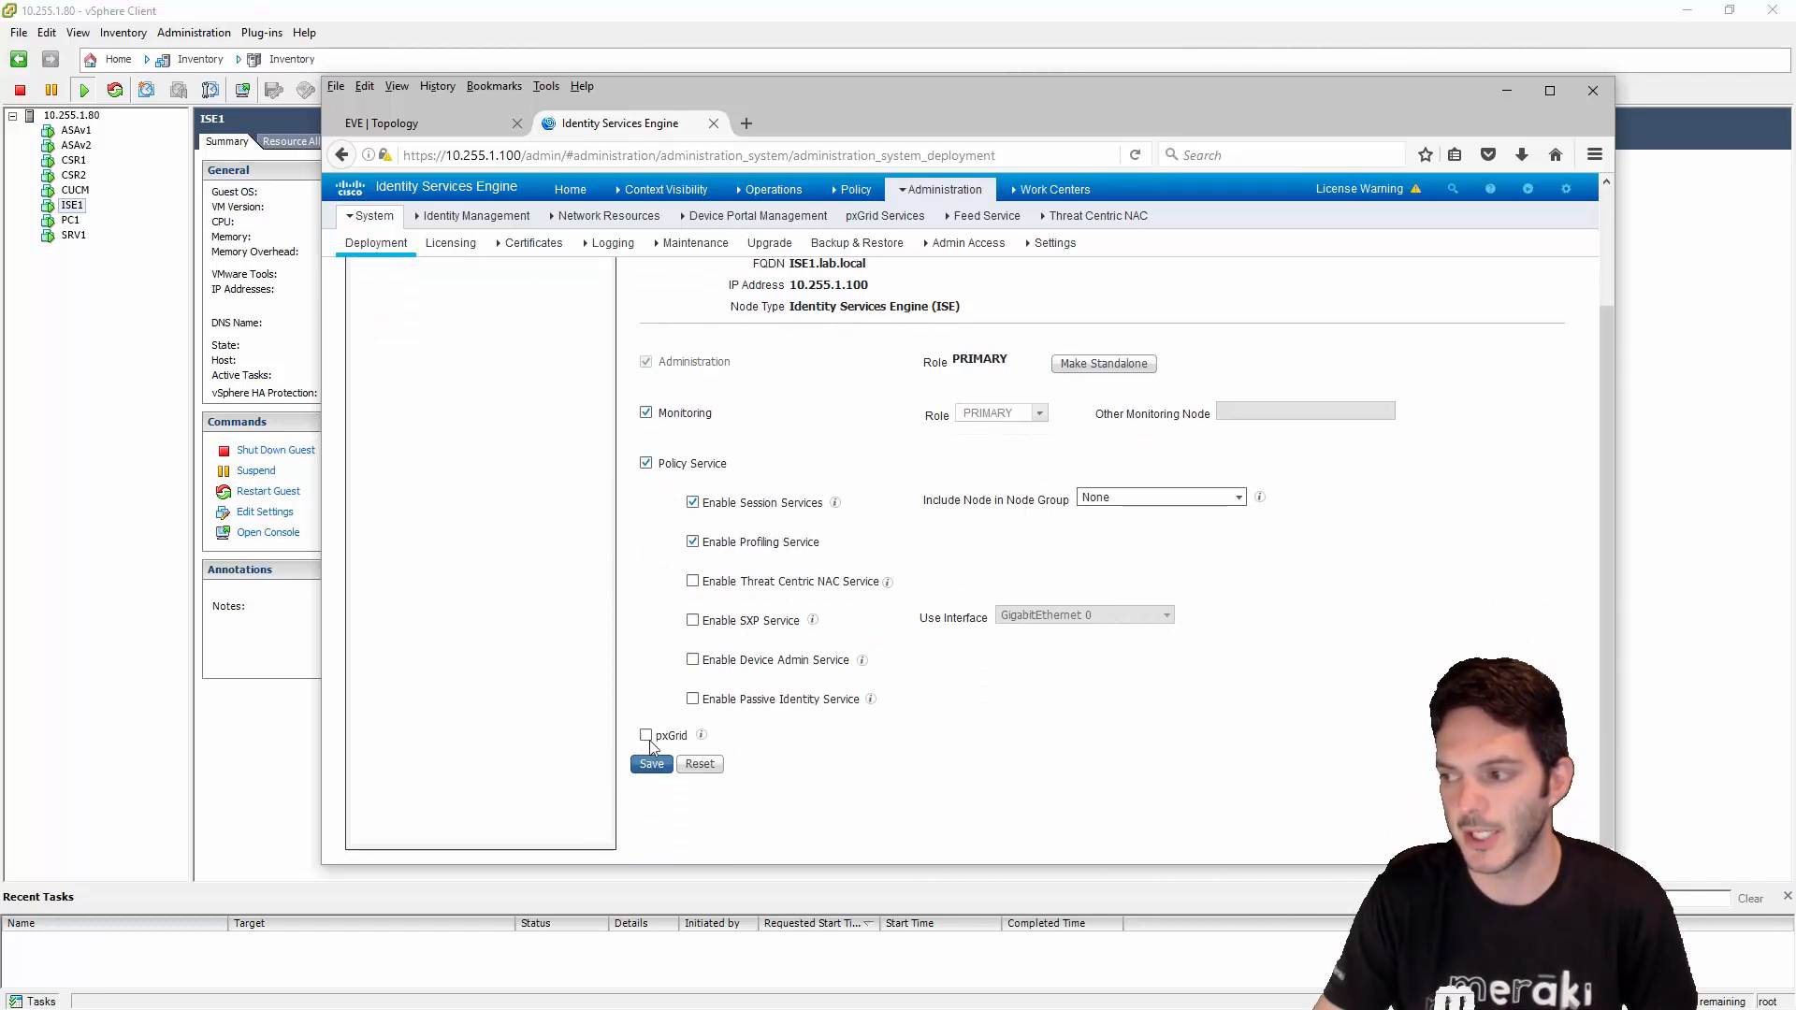
{"action": "scroll", "coordinate": [687, 759], "scroll_direction": "up", "scroll_amount": 3}
{"action": "scroll", "coordinate": [692, 762], "scroll_direction": "down", "scroll_amount": 3}
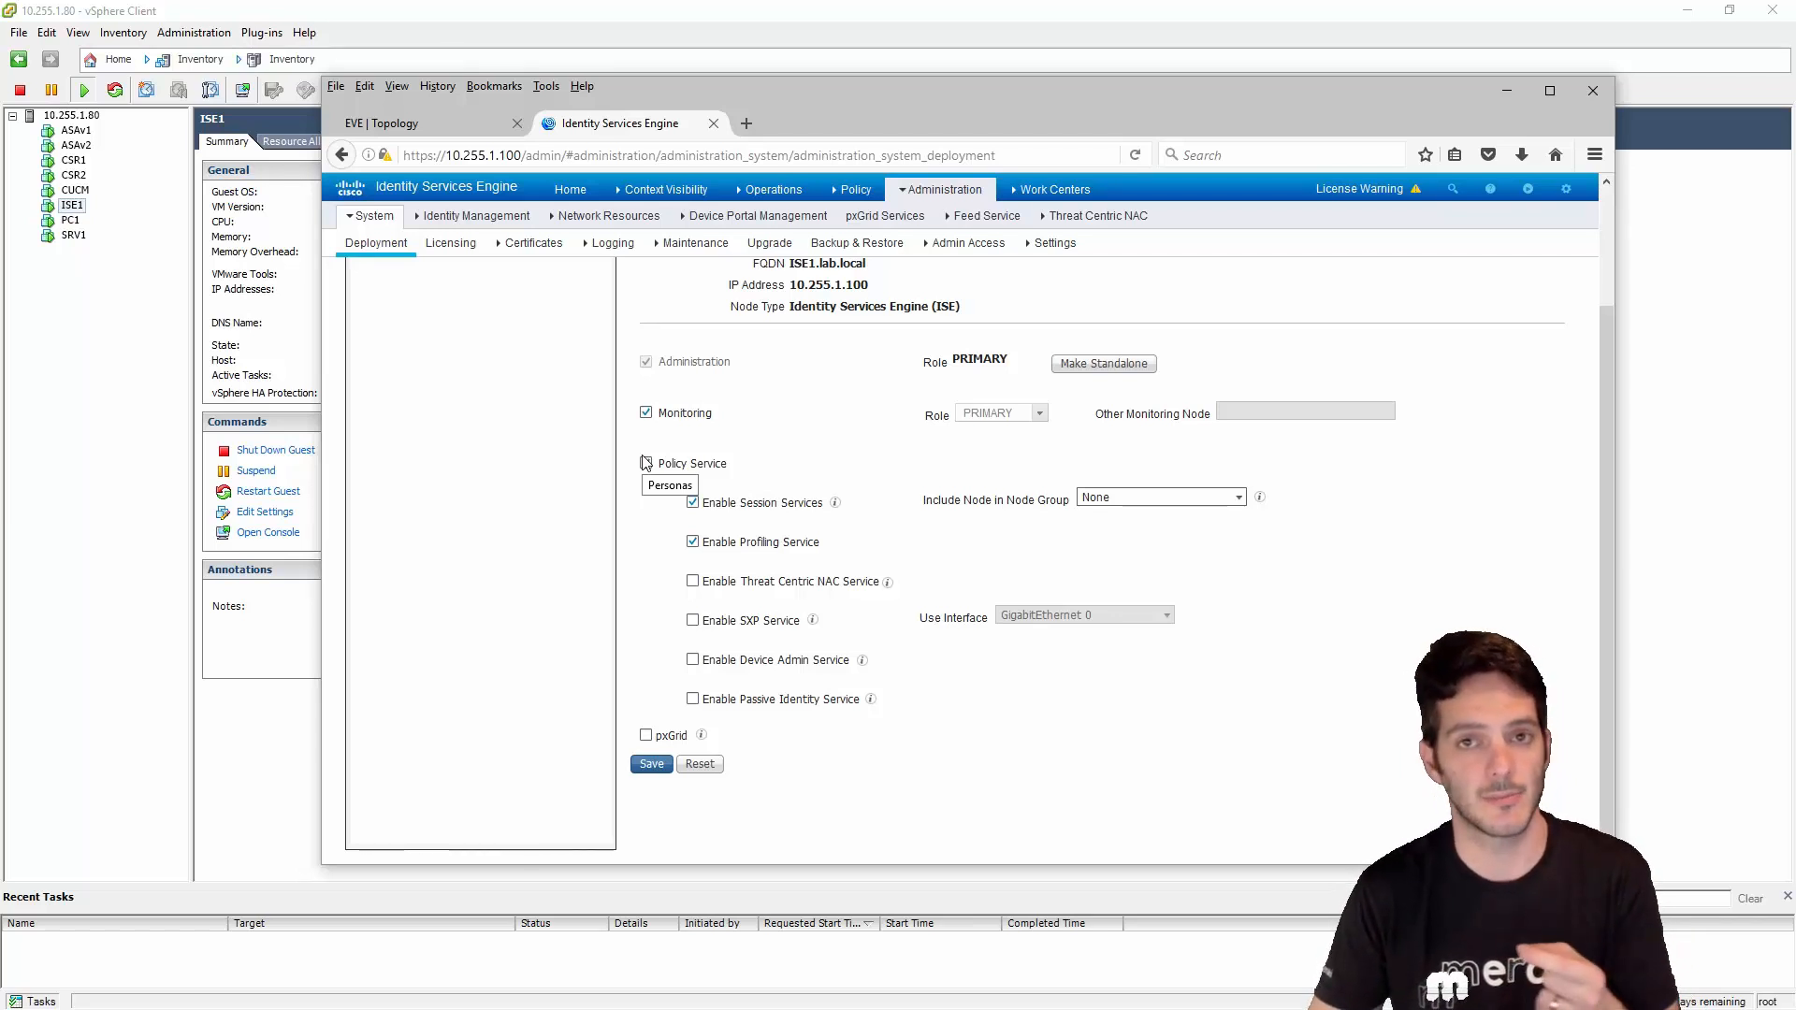
{"action": "left_click", "coordinate": [646, 462]}
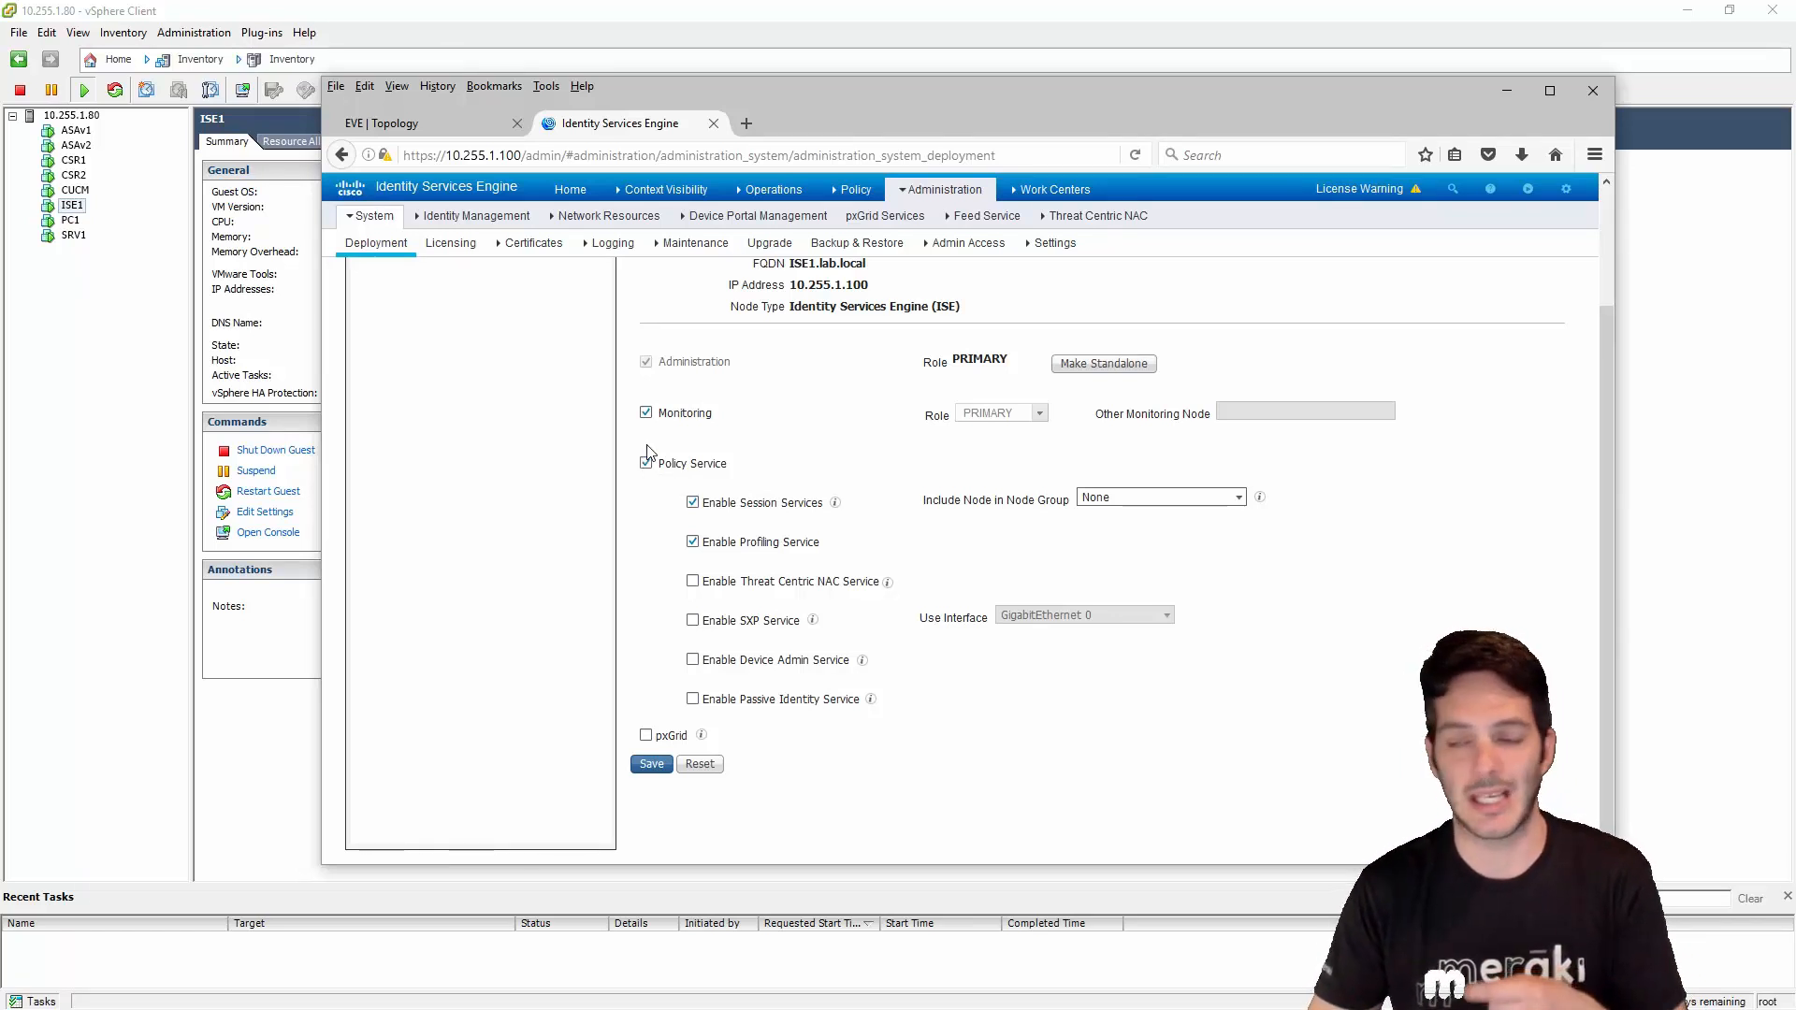
{"action": "scroll", "coordinate": [649, 451], "scroll_direction": "up", "scroll_amount": 3}
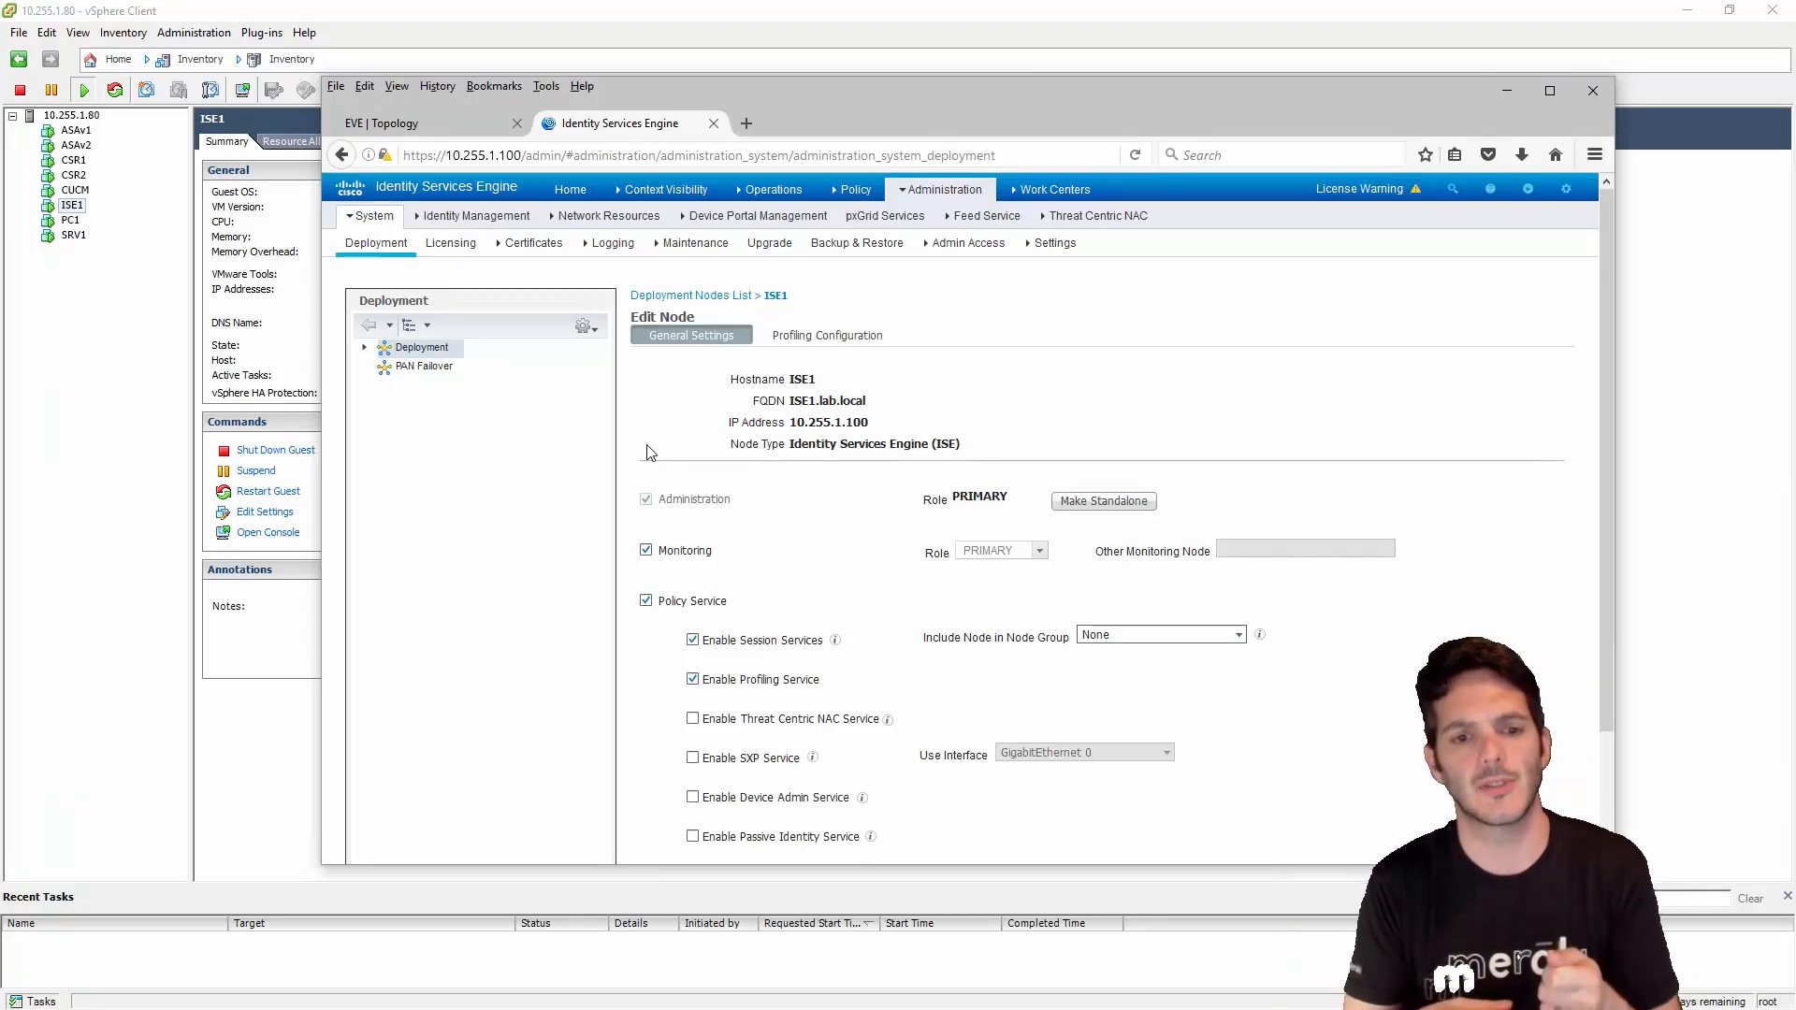
{"action": "scroll", "coordinate": [635, 524], "scroll_direction": "down", "scroll_amount": 3}
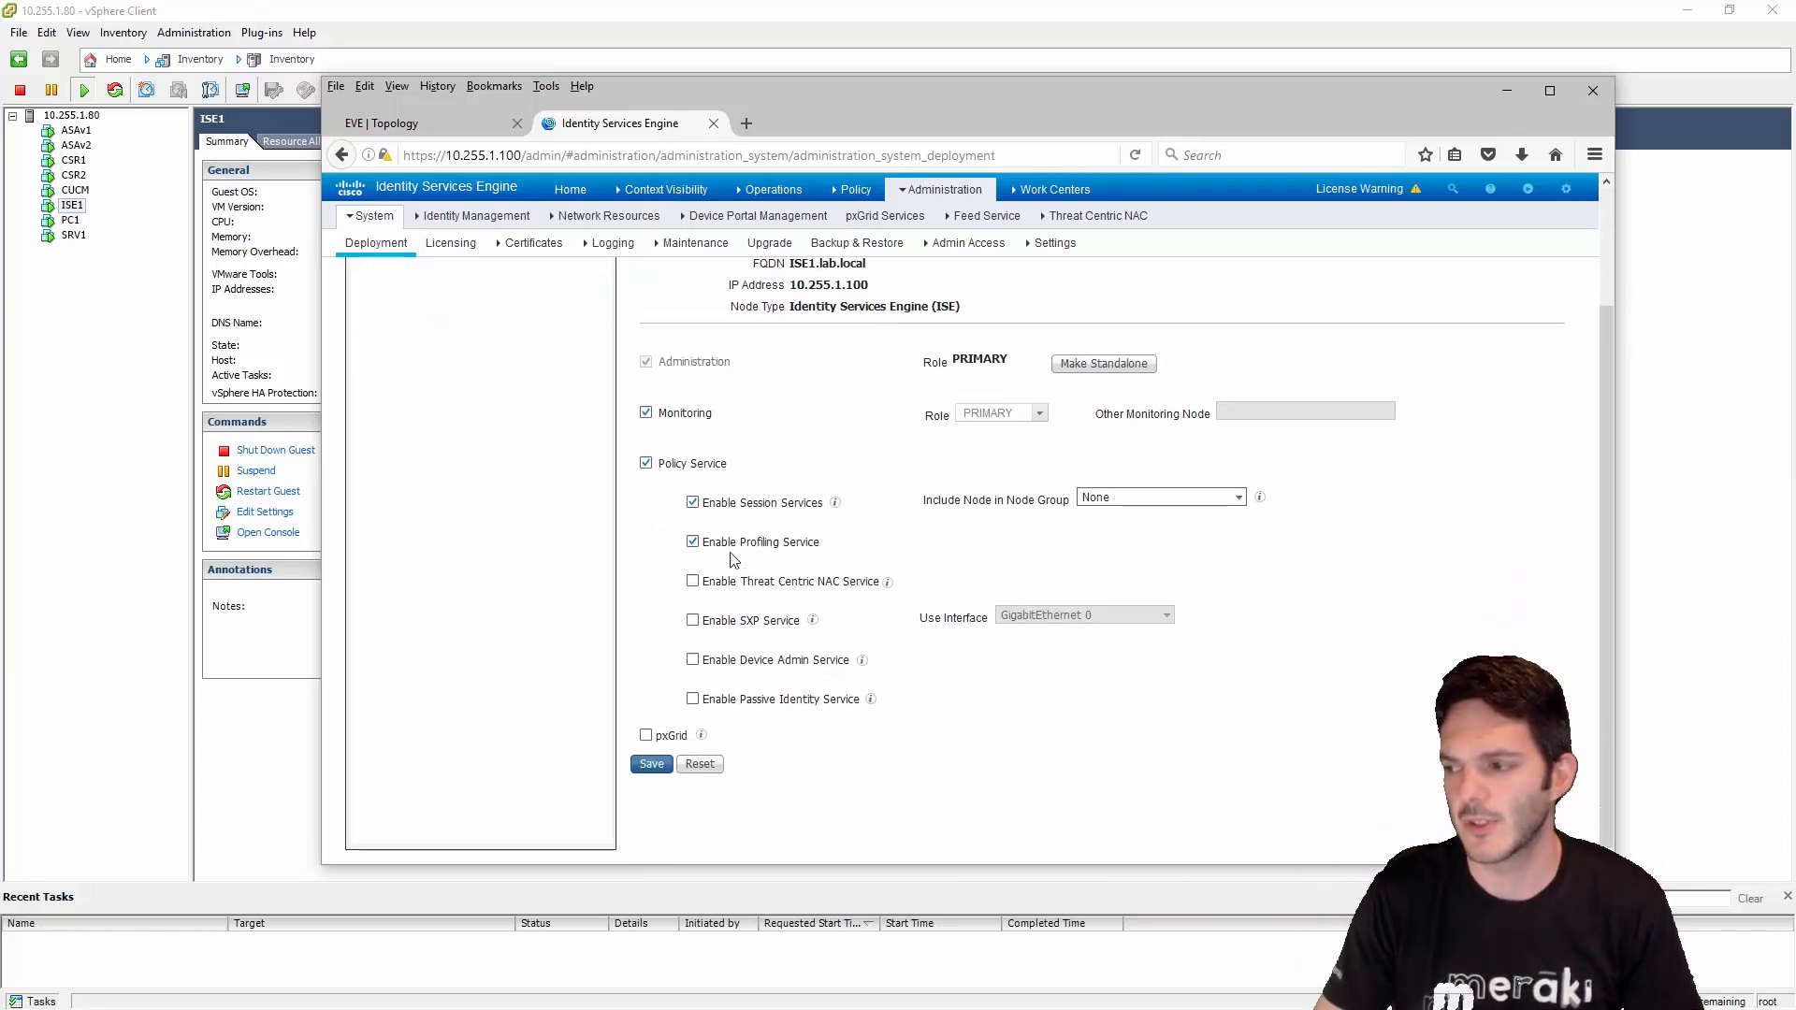
- Save ISE1's node settings until 'Node was updated successfully' appears, then view the Session Services explanation
{"action": "left_click", "coordinate": [651, 765]}
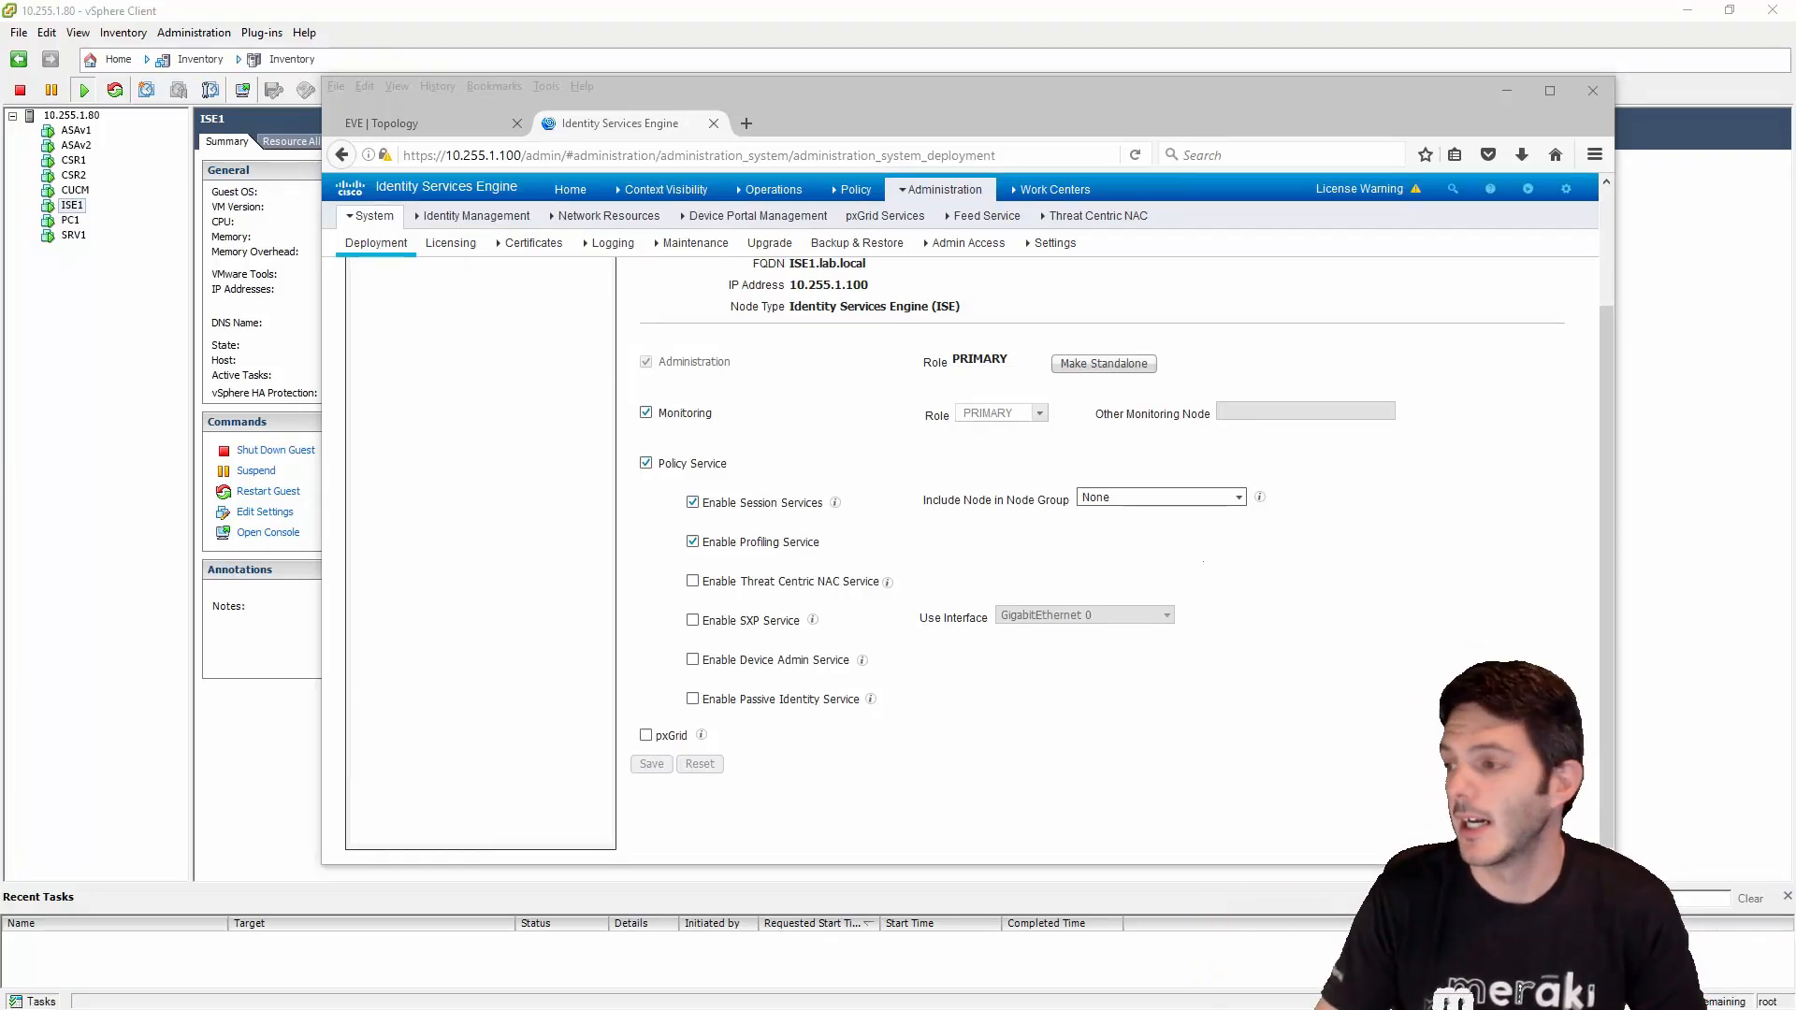
{"action": "left_click", "coordinate": [1022, 709]}
{"action": "scroll", "coordinate": [1029, 711], "scroll_direction": "up", "scroll_amount": 3}
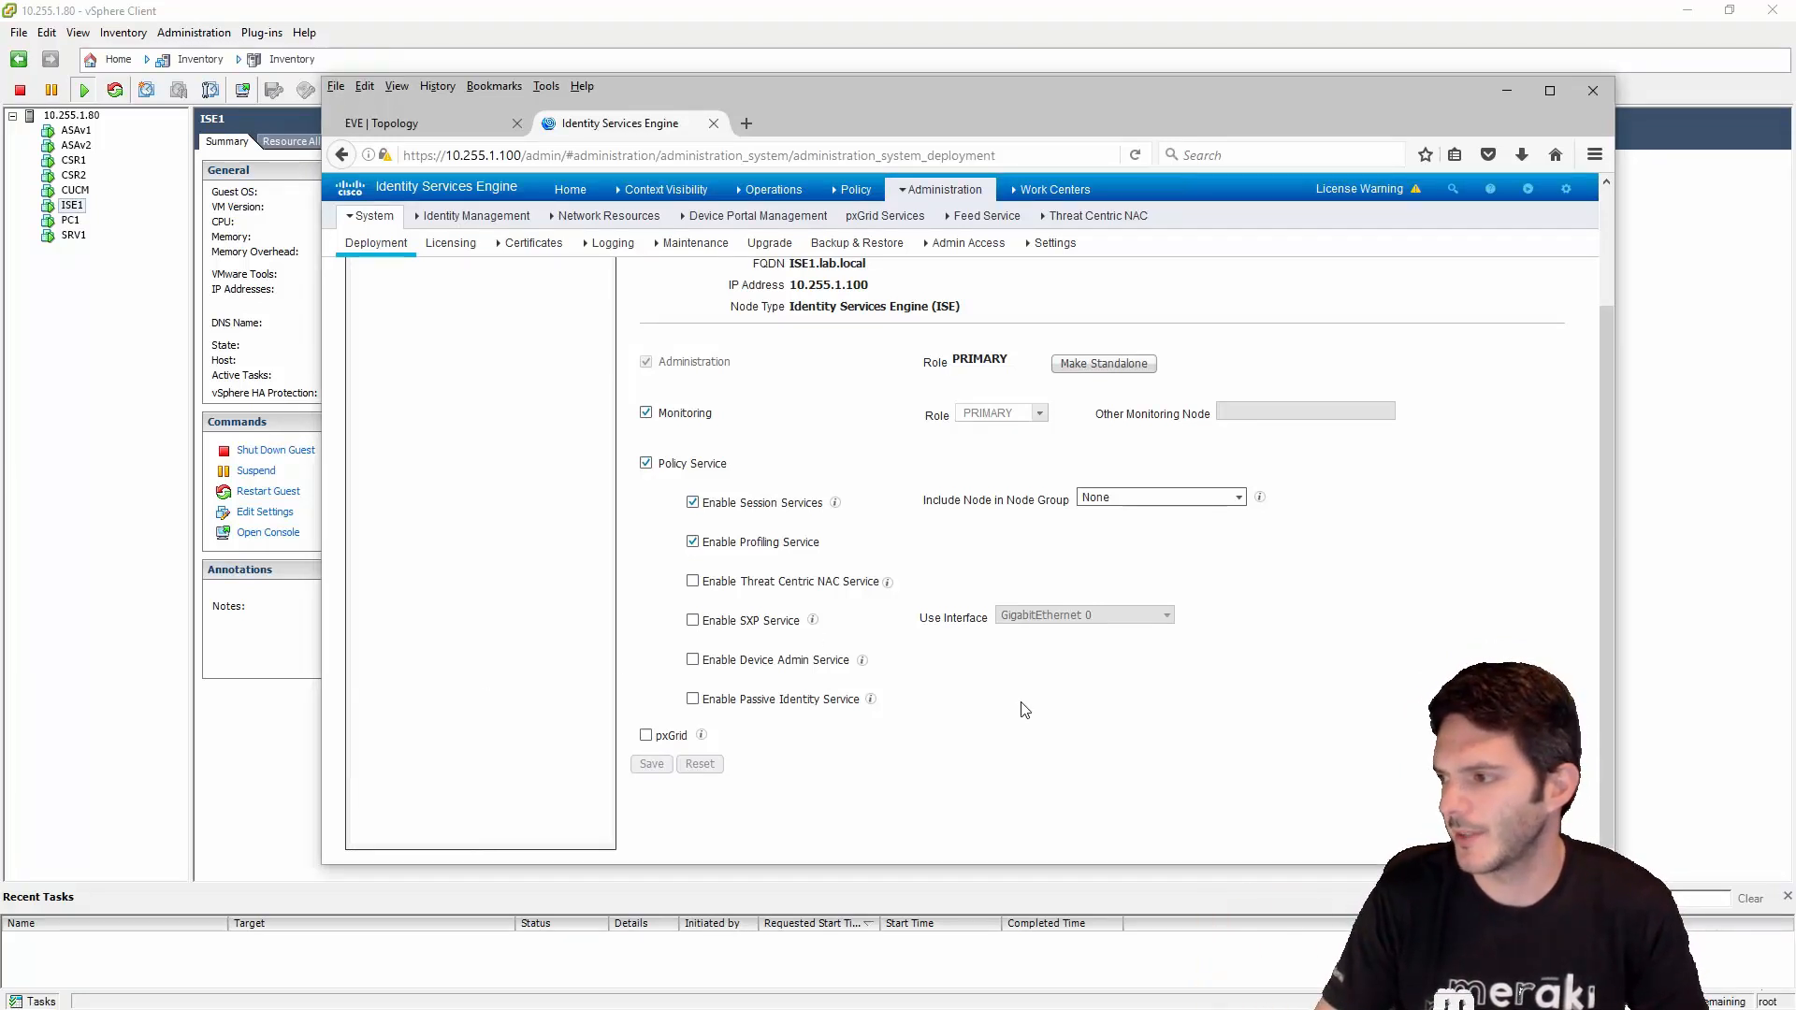
{"action": "left_click", "coordinate": [835, 636]}
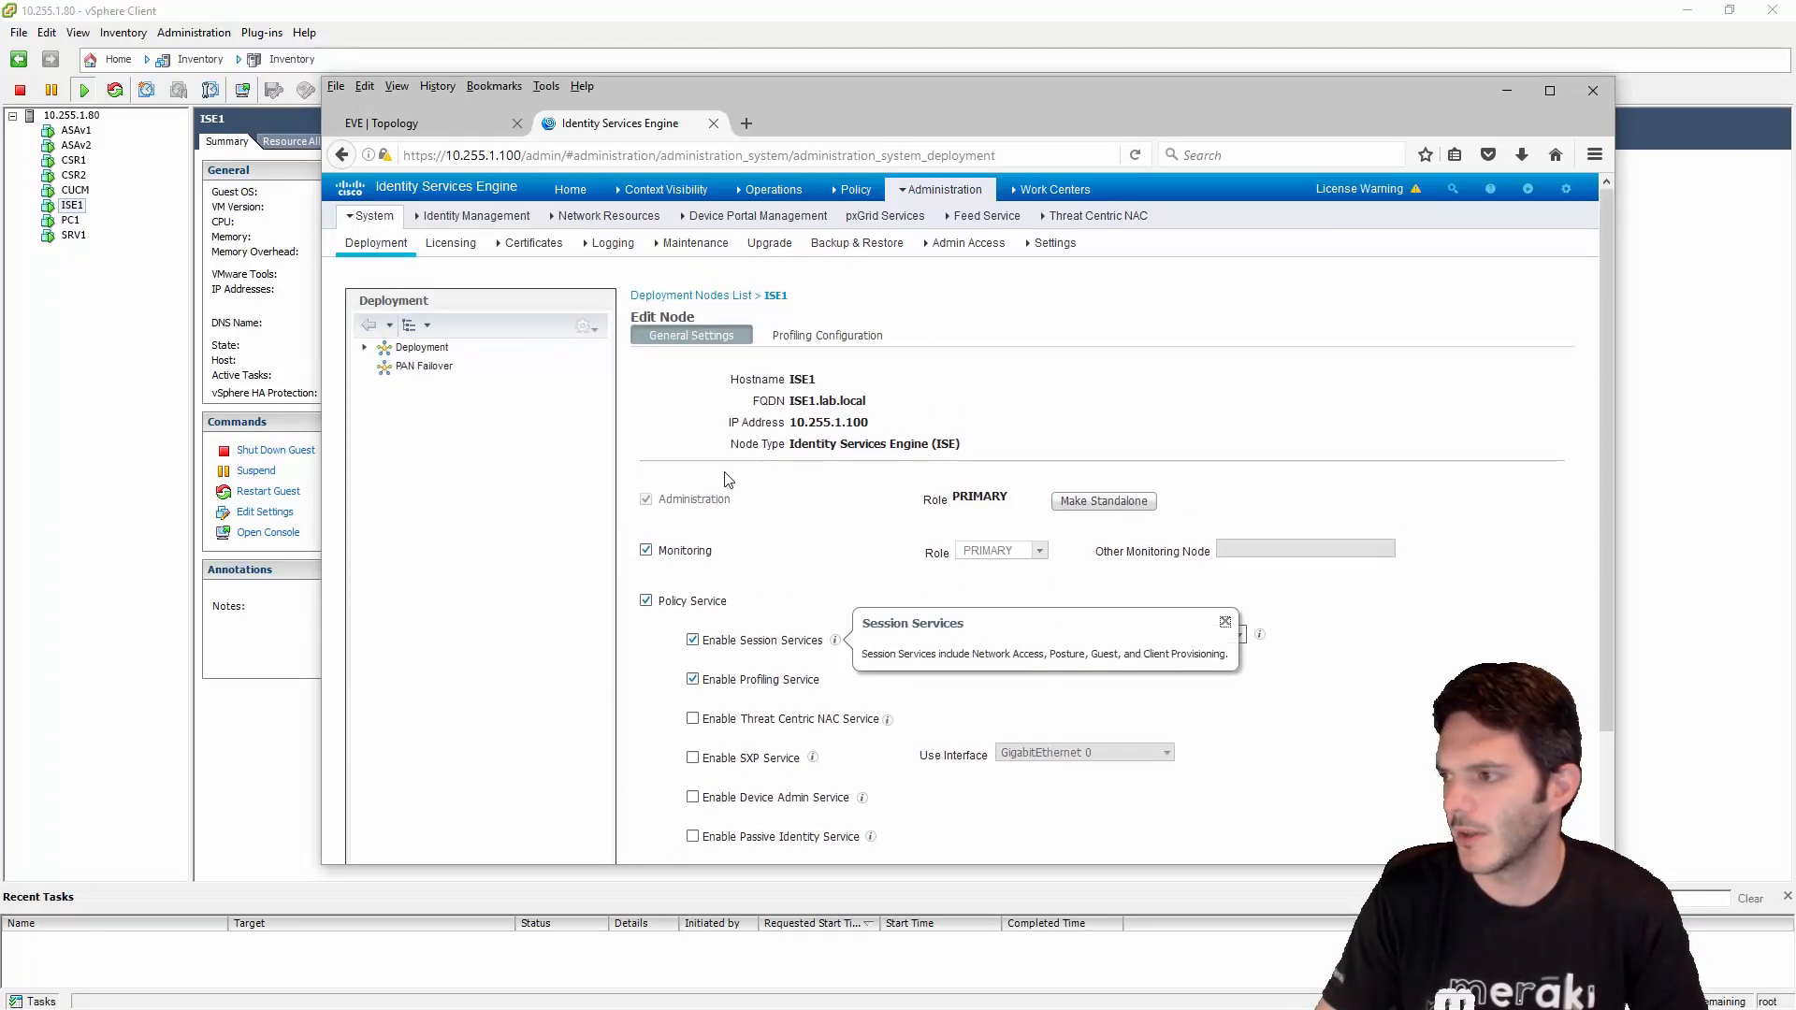
- Show the Deployment Nodes list and widen Role(s) and Personas to reveal ISE1 as PRI(A), PRI(M)
{"action": "left_click", "coordinate": [365, 348]}
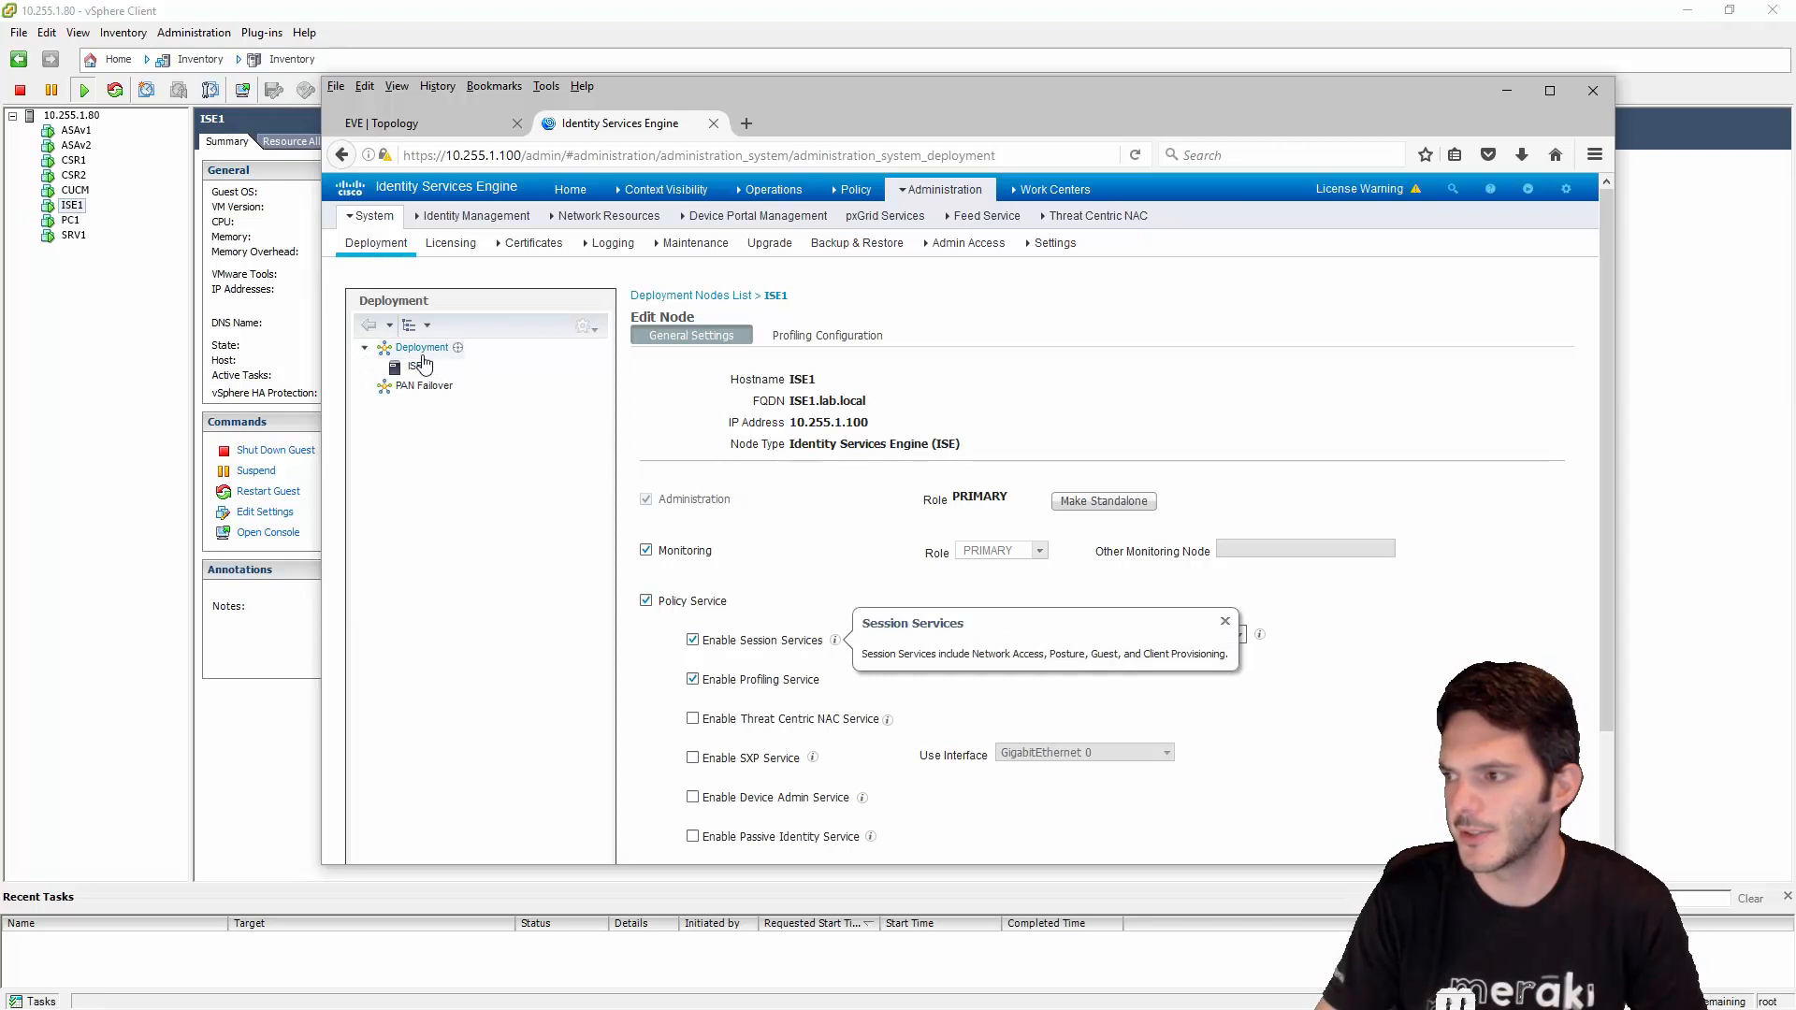
{"action": "left_click", "coordinate": [421, 347]}
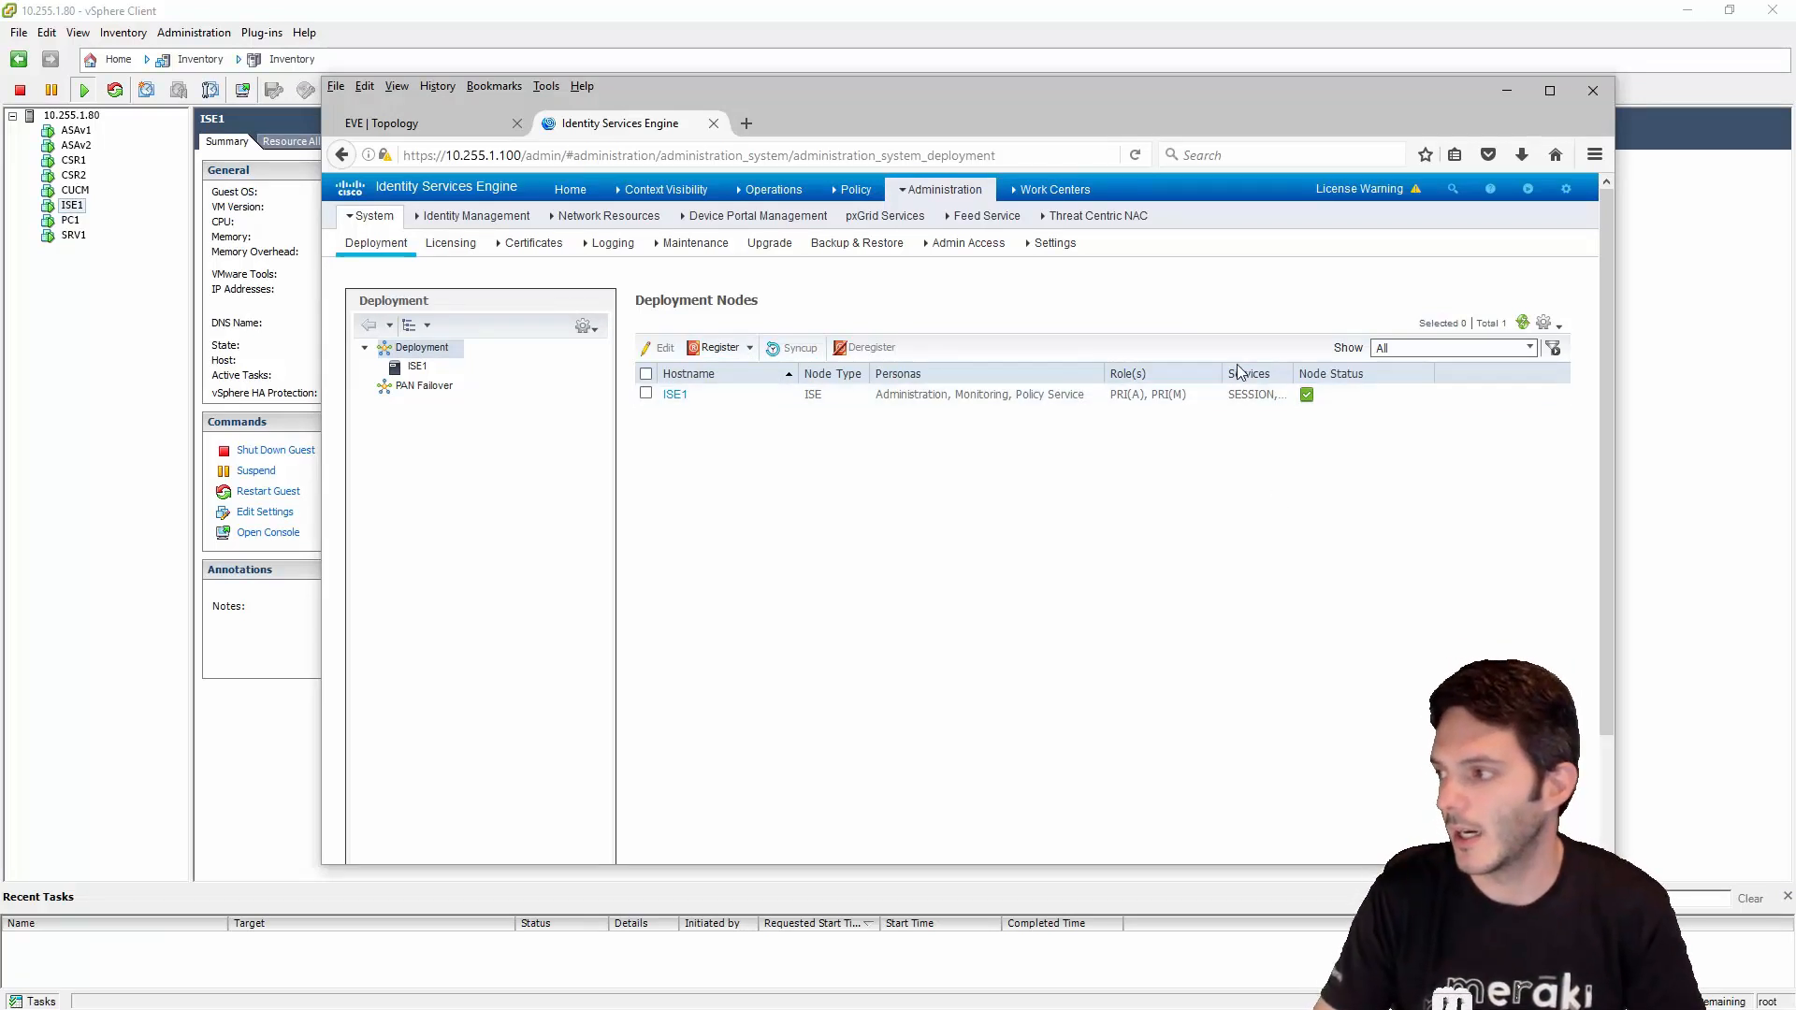
{"action": "left_click_drag", "start_coordinate": [1223, 374], "coordinate": [1450, 373]}
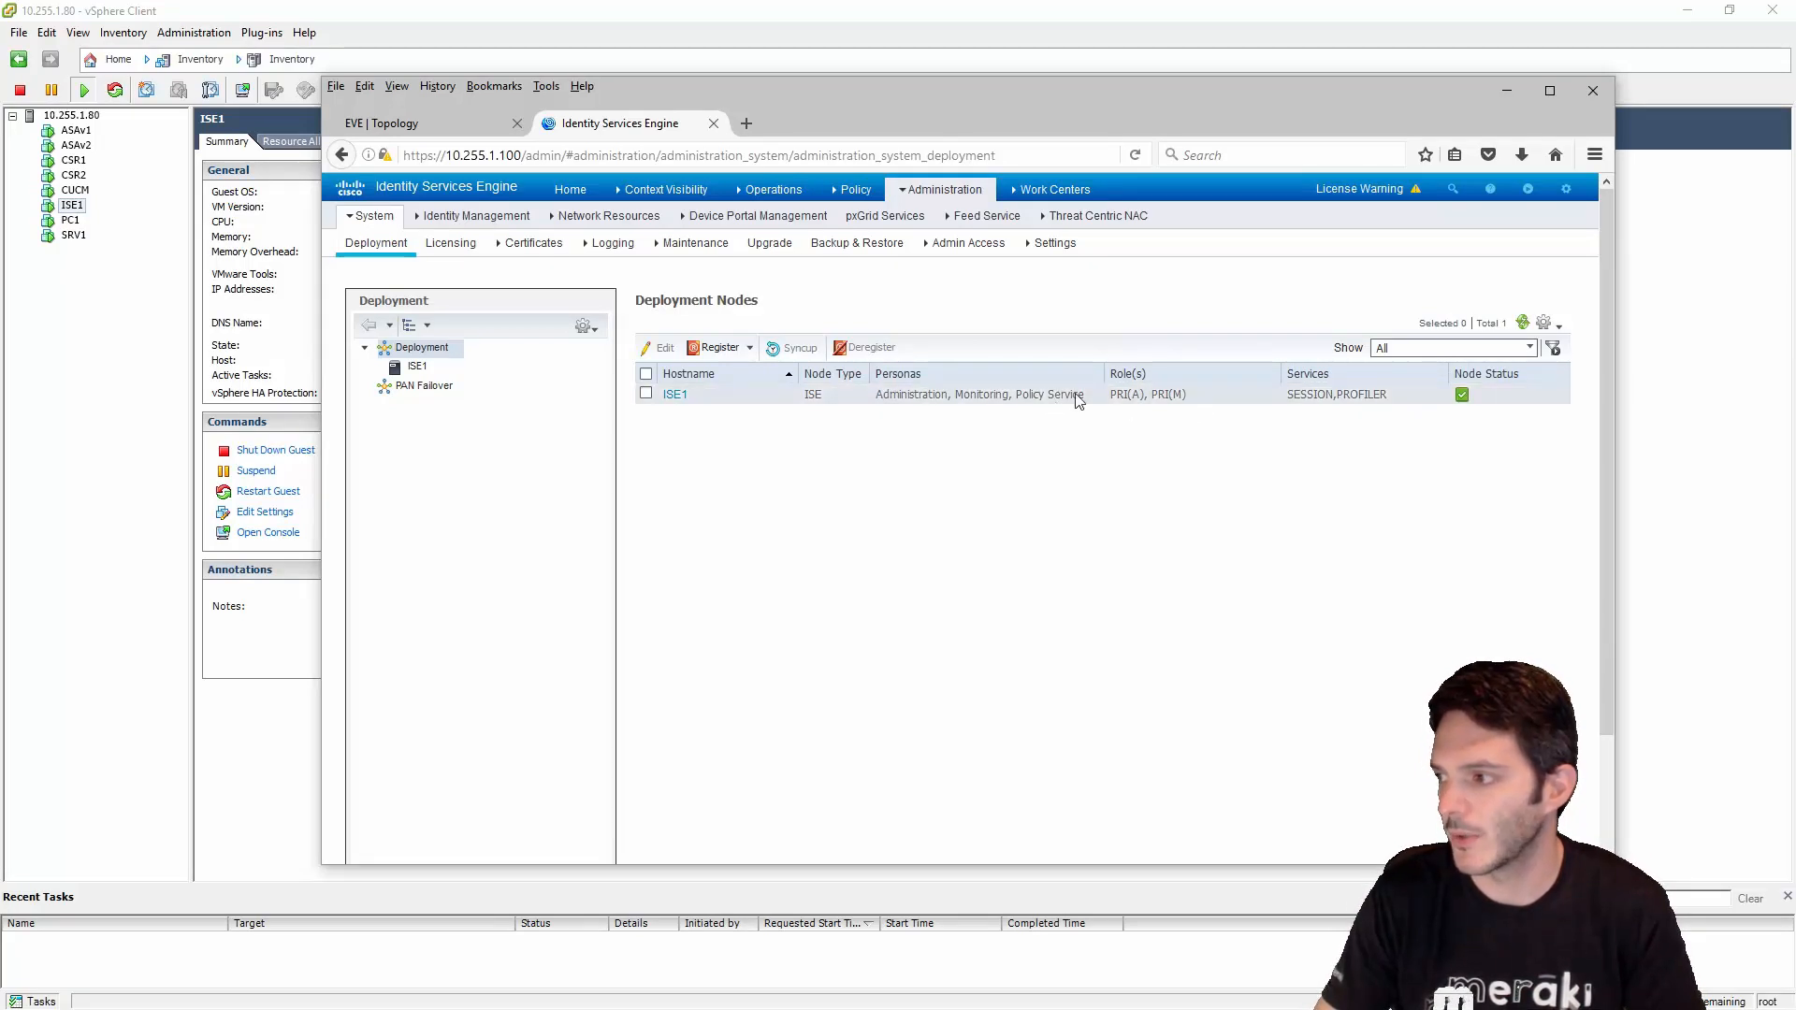
{"action": "left_click_drag", "start_coordinate": [1106, 374], "coordinate": [1202, 374]}
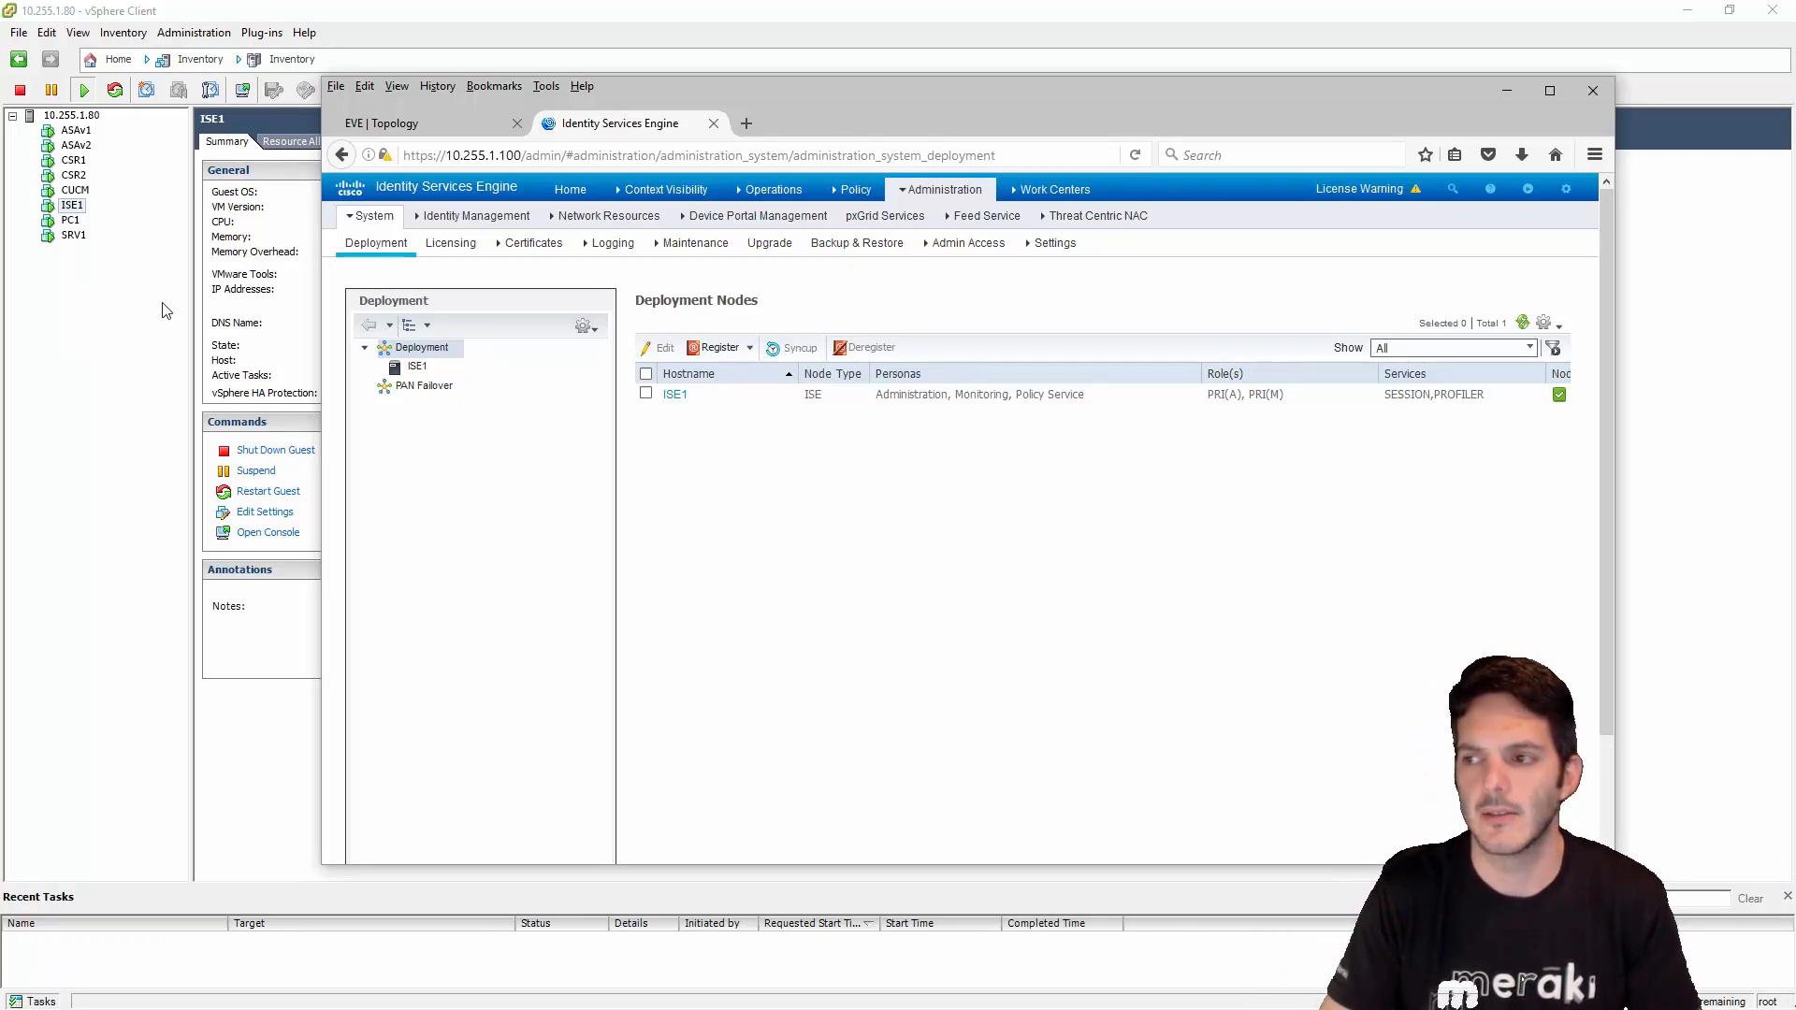
{"action": "left_click", "coordinate": [464, 119]}
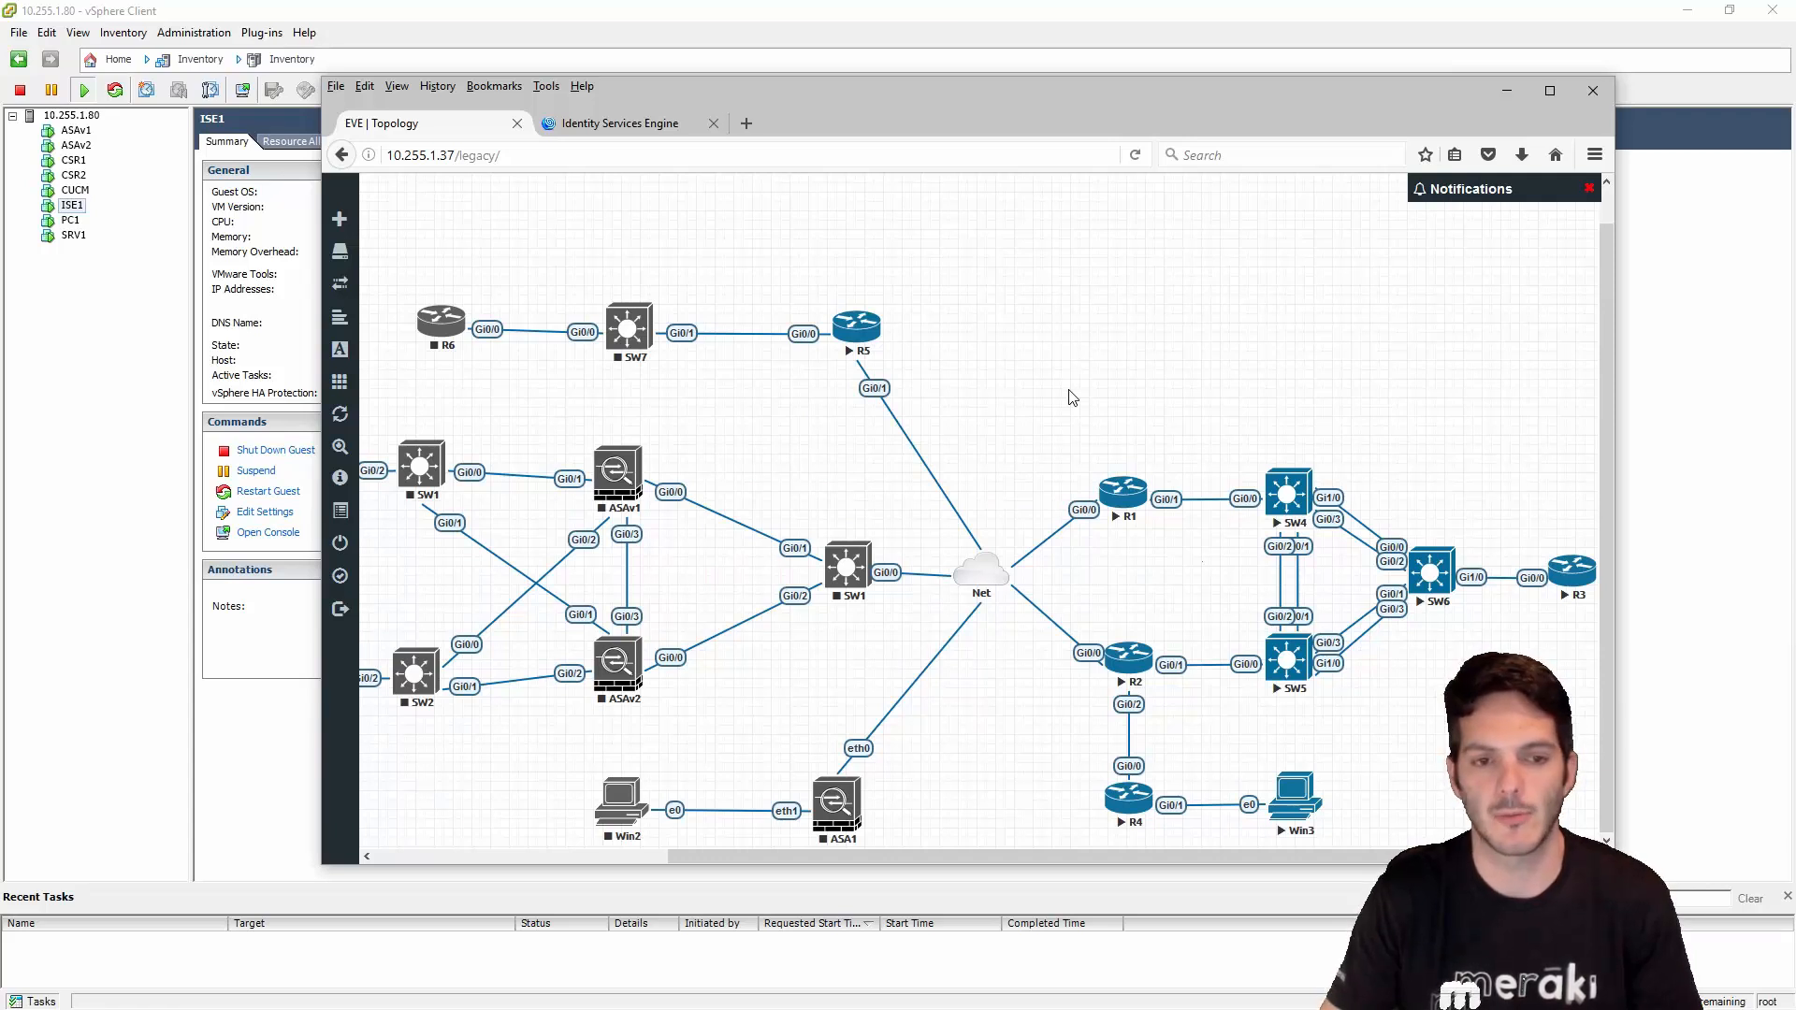
{"action": "left_click", "coordinate": [573, 127]}
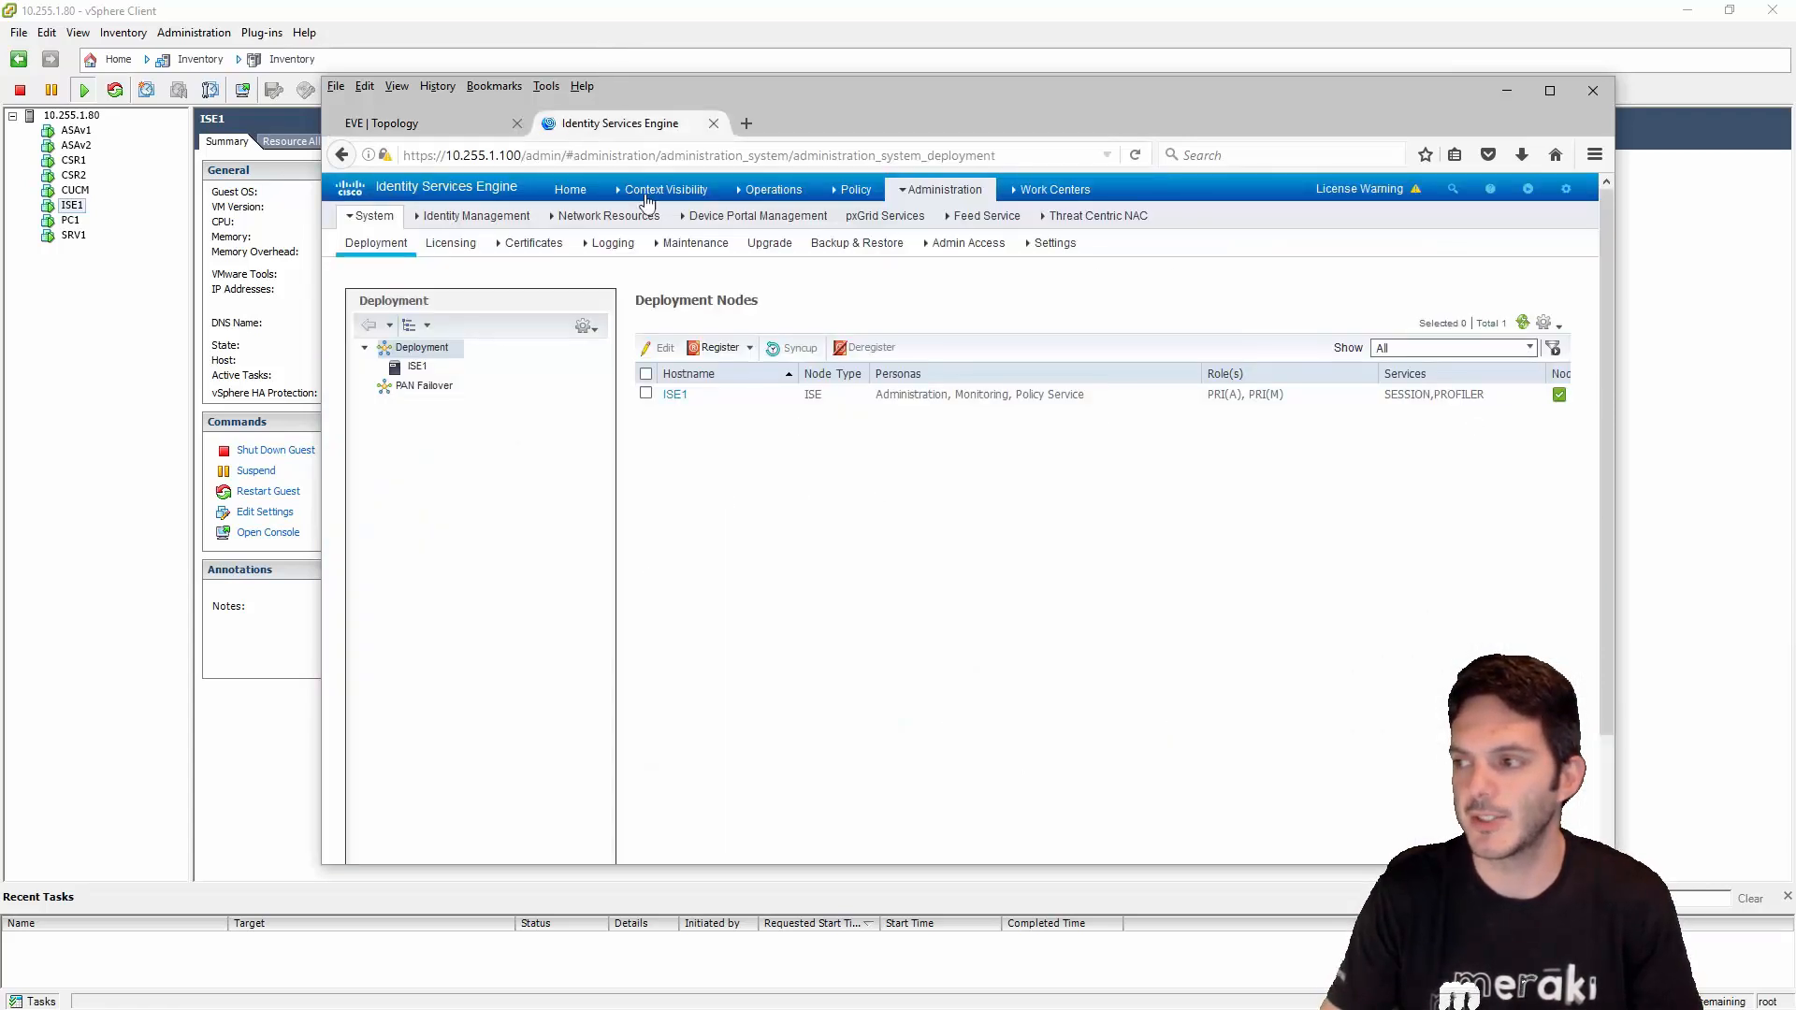